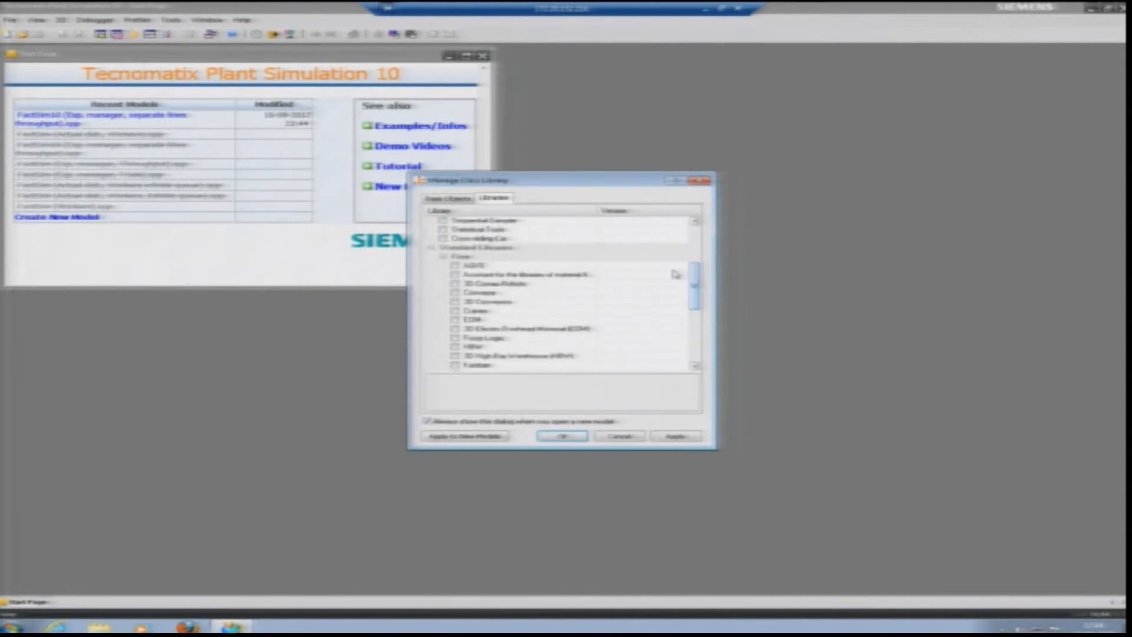
# Step: Add the AGVS standard library to the new model's class library and confirm the selection
pyautogui.click(457, 276)
pyautogui.click(456, 266)
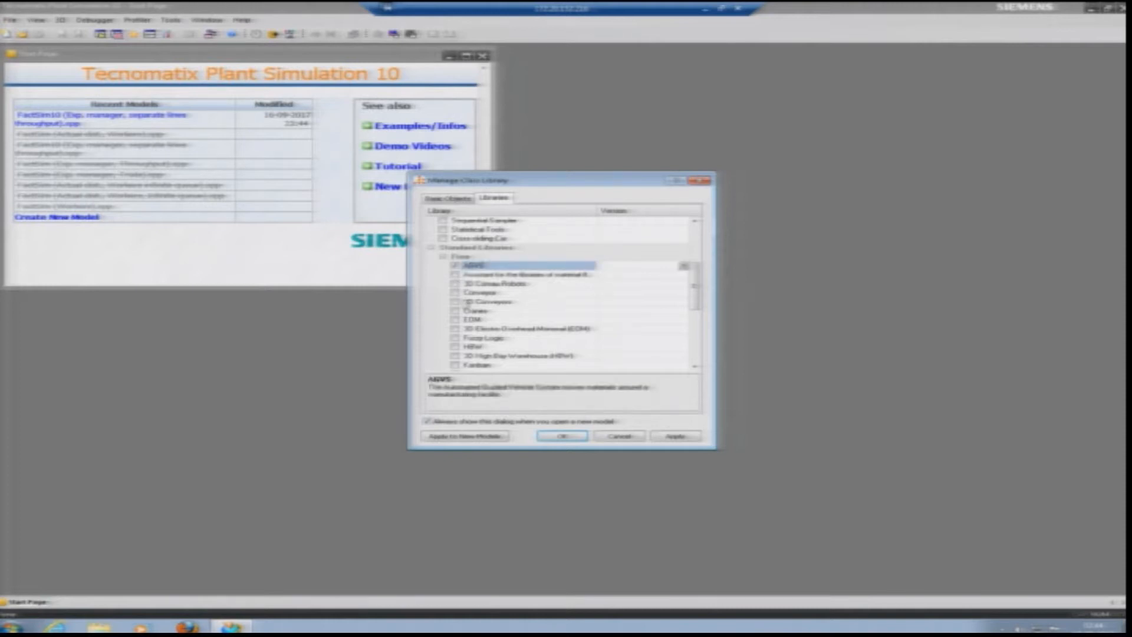
pyautogui.click(565, 439)
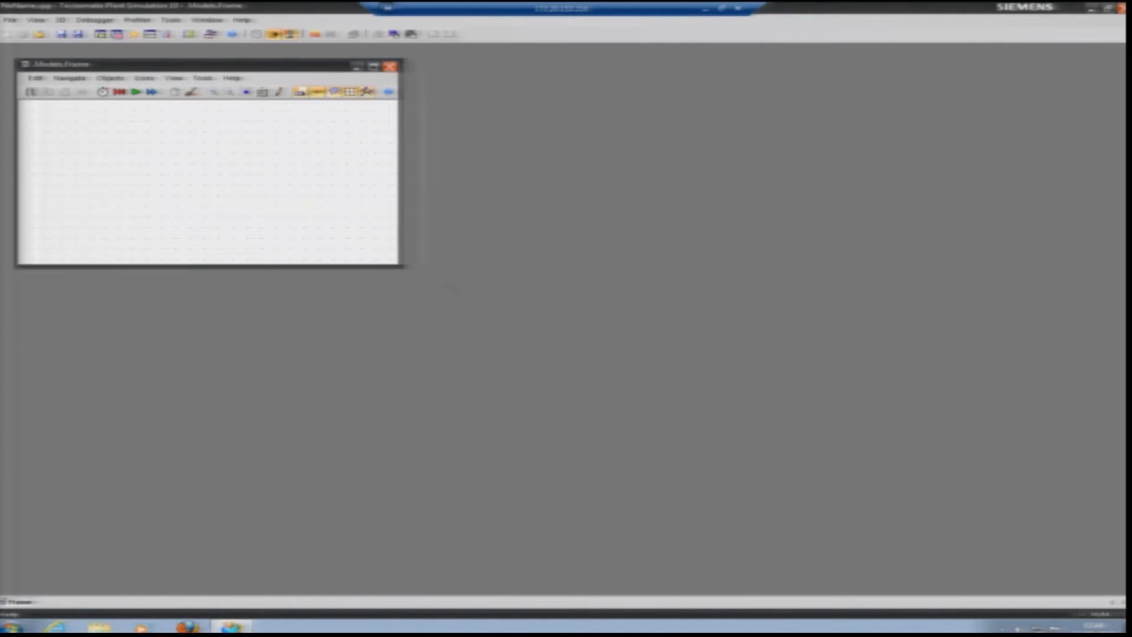
# Step: Enlarge the model frame window and display the class library beside it without overlap
pyautogui.moveTo(402, 267); pyautogui.dragTo(499, 306)
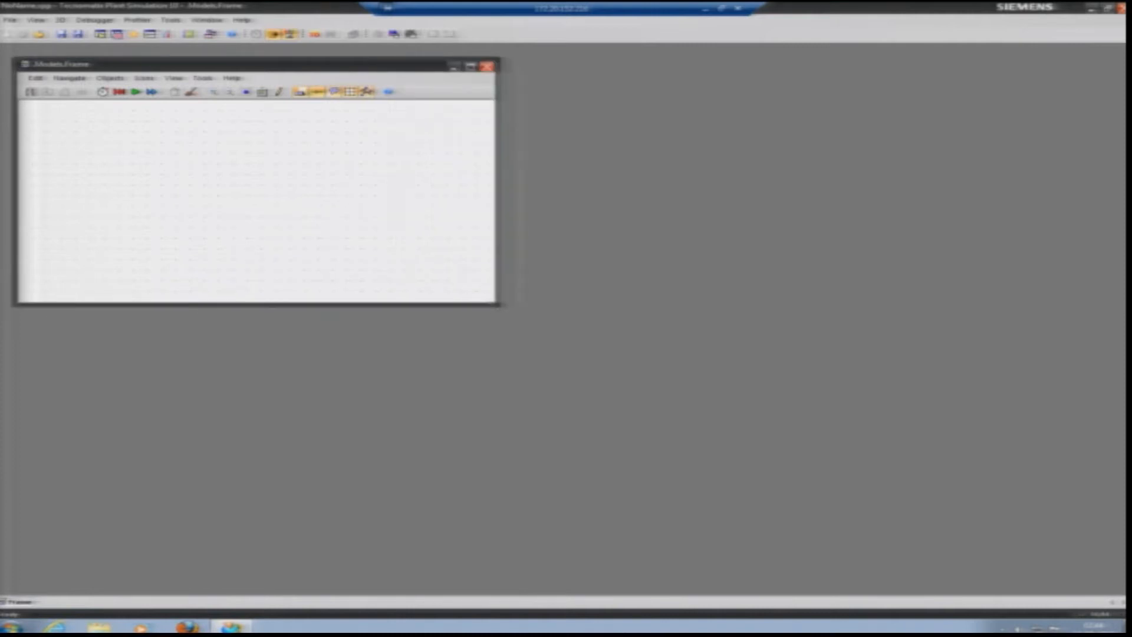
pyautogui.moveTo(499, 305); pyautogui.dragTo(610, 363)
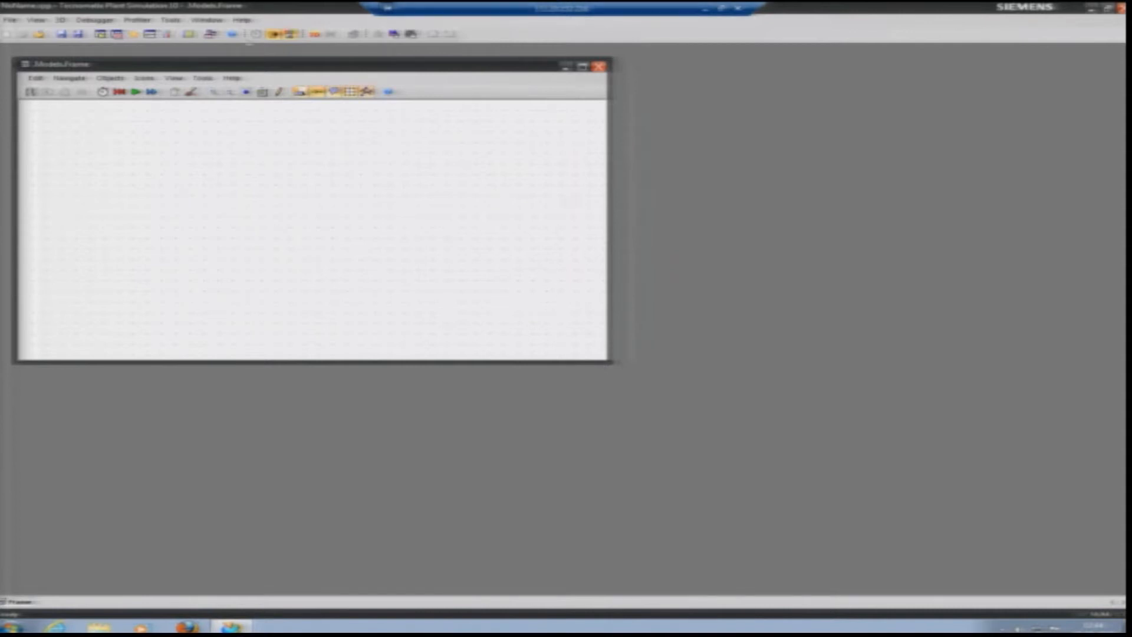
pyautogui.click(101, 34)
pyautogui.moveTo(109, 124); pyautogui.dragTo(43, 59)
pyautogui.moveTo(173, 66); pyautogui.dragTo(367, 66)
pyautogui.moveTo(85, 58); pyautogui.dragTo(111, 51)
pyautogui.moveTo(246, 64); pyautogui.dragTo(200, 54)
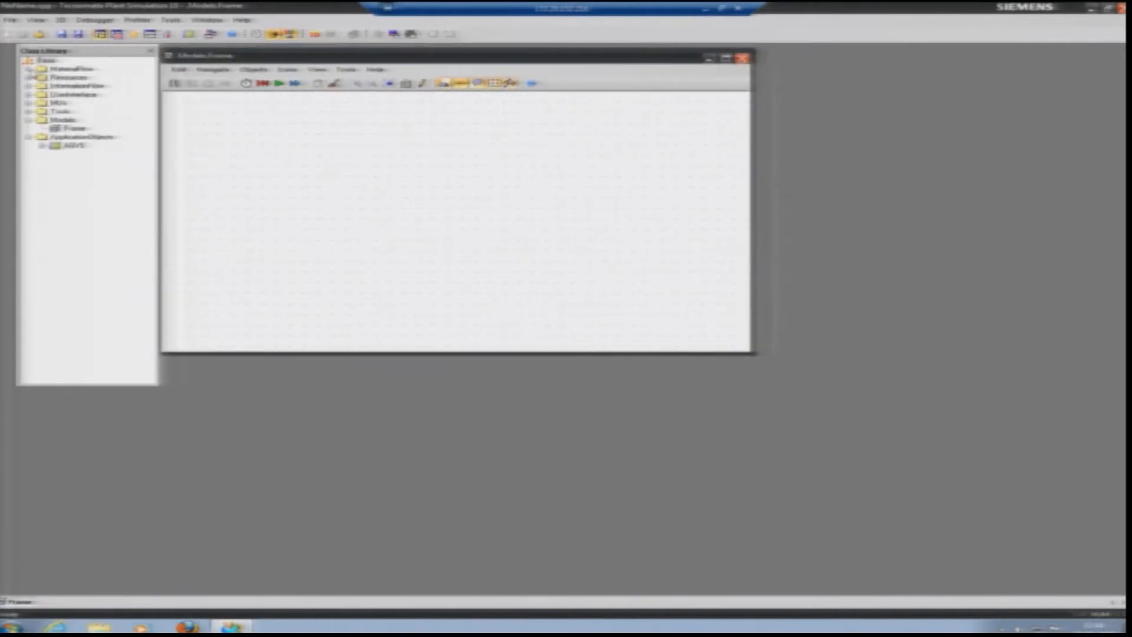
# Step: Place a SingleProc from the MaterialFlow objects near the upper-left corner of the frame
pyautogui.click(28, 69)
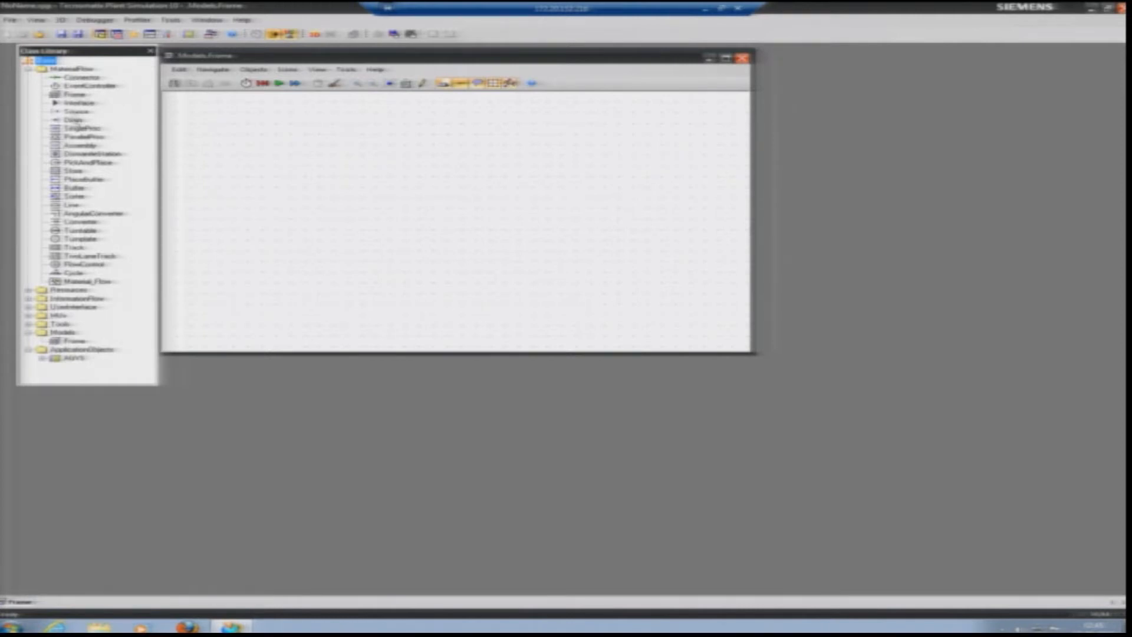
pyautogui.moveTo(62, 128); pyautogui.dragTo(205, 125)
pyautogui.click(79, 129)
pyautogui.click(74, 138)
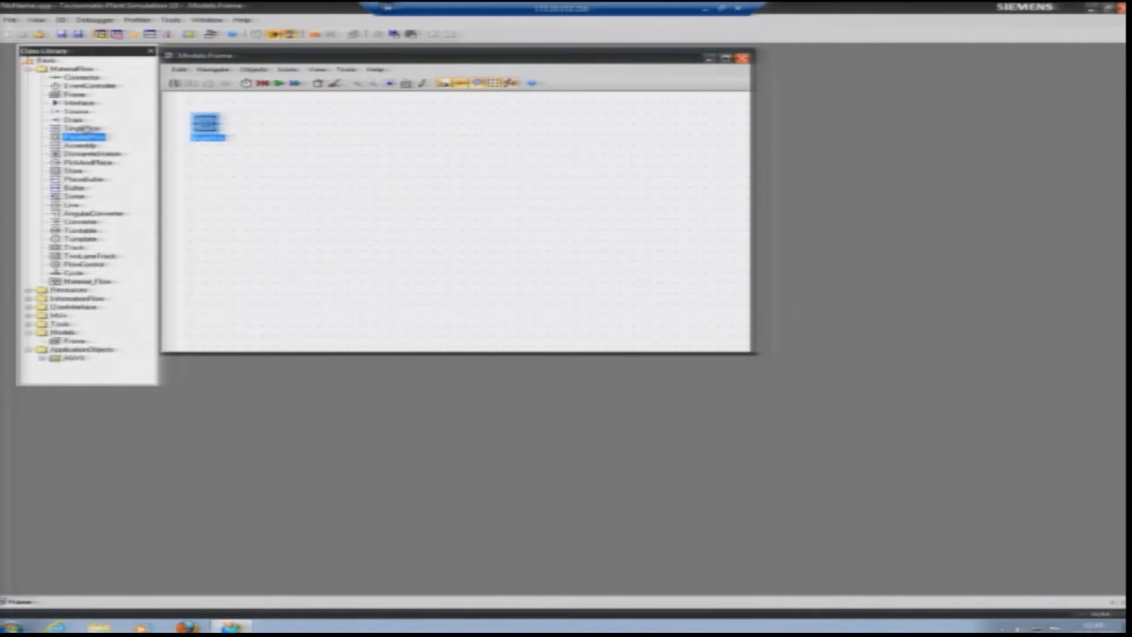
pyautogui.click(83, 130)
pyautogui.click(85, 139)
pyautogui.click(84, 129)
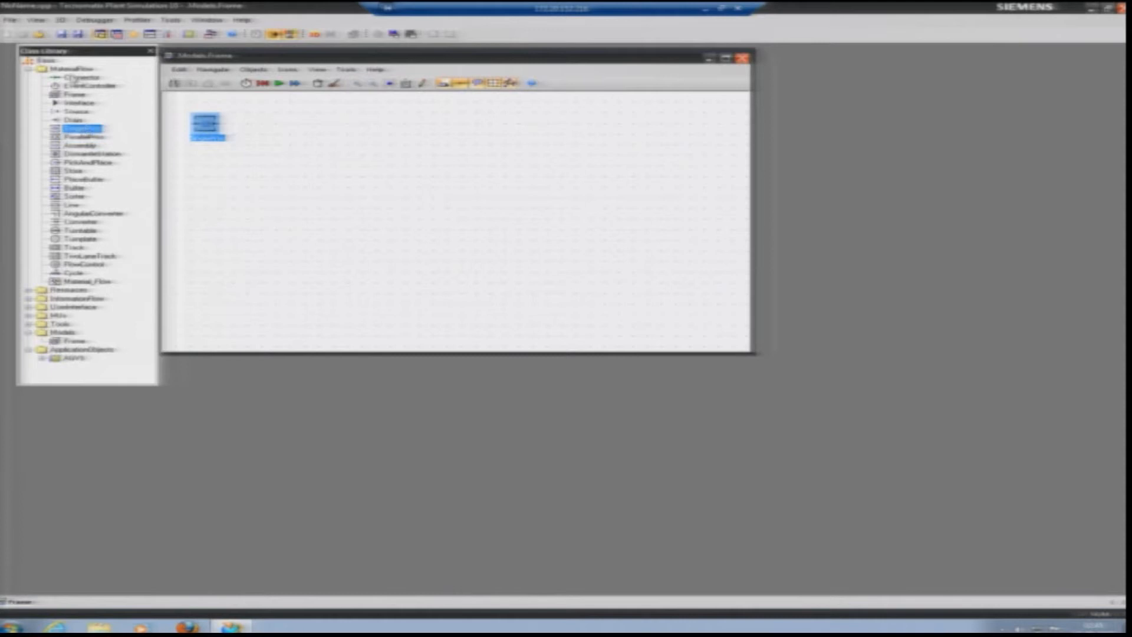
pyautogui.moveTo(211, 128); pyautogui.dragTo(246, 129)
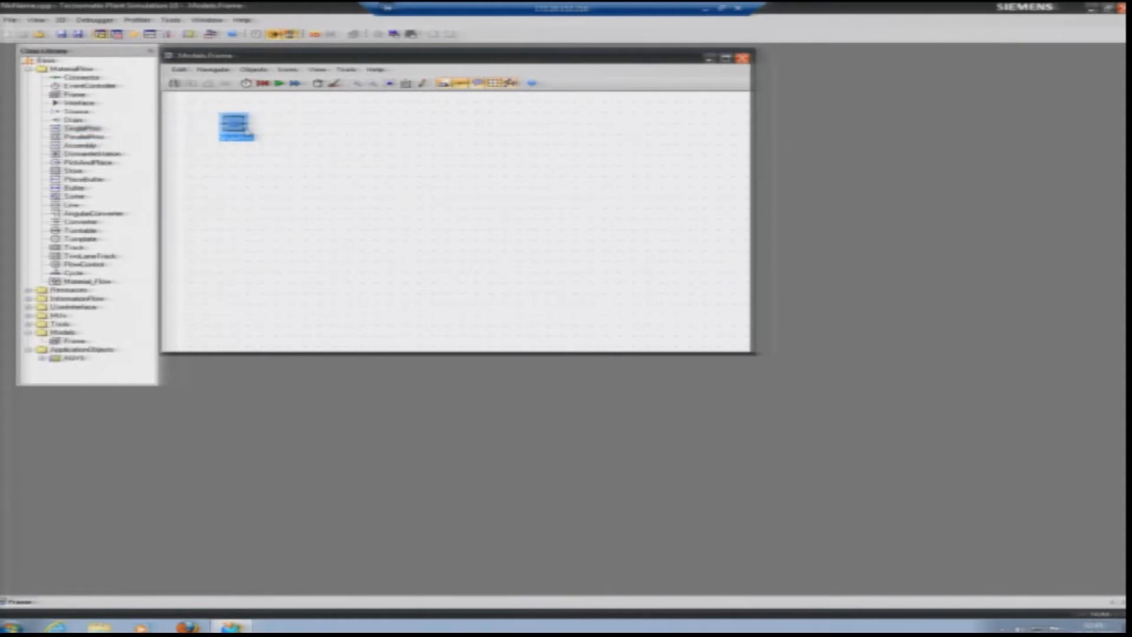
# Step: Place a second SingleProc to the right of the first and connect the first station to it
pyautogui.click(82, 131)
pyautogui.click(258, 134)
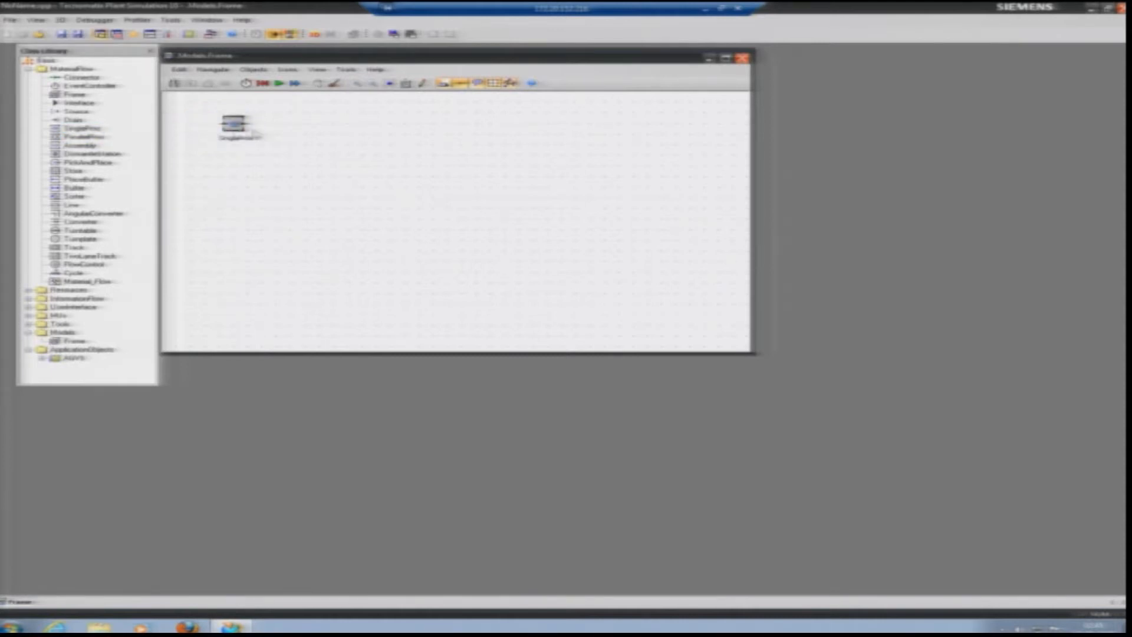
pyautogui.moveTo(83, 129); pyautogui.dragTo(305, 125)
pyautogui.doubleClick(305, 124)
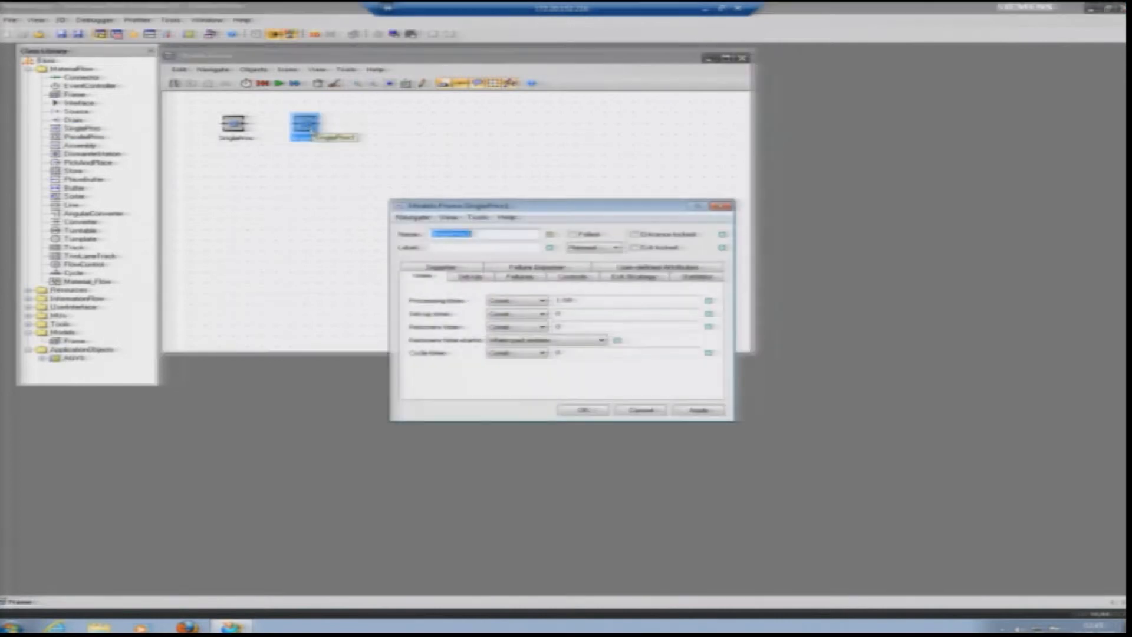
pyautogui.click(728, 207)
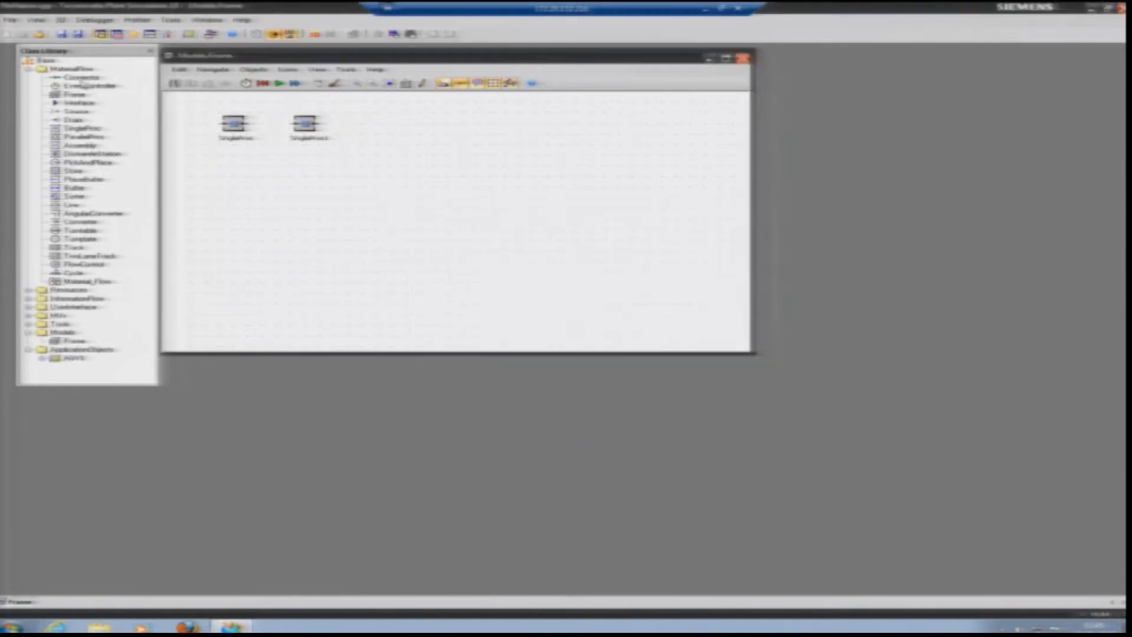
pyautogui.moveTo(247, 124); pyautogui.dragTo(306, 126)
# Step: Insert an EventController into the model frame and close its settings without changes
pyautogui.click(246, 84)
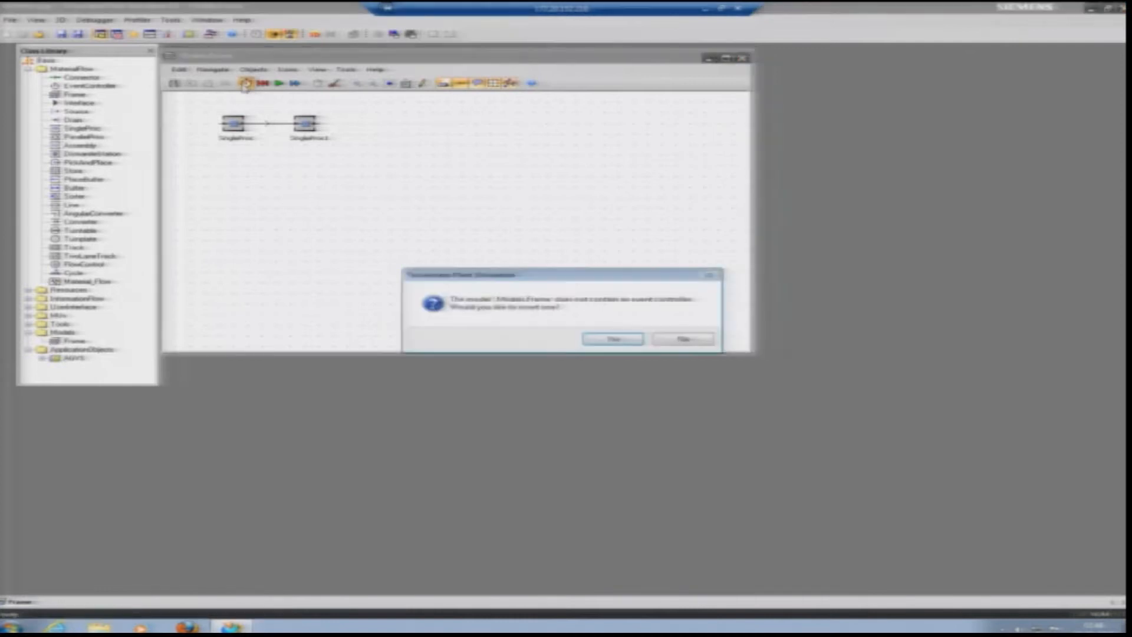
pyautogui.click(619, 341)
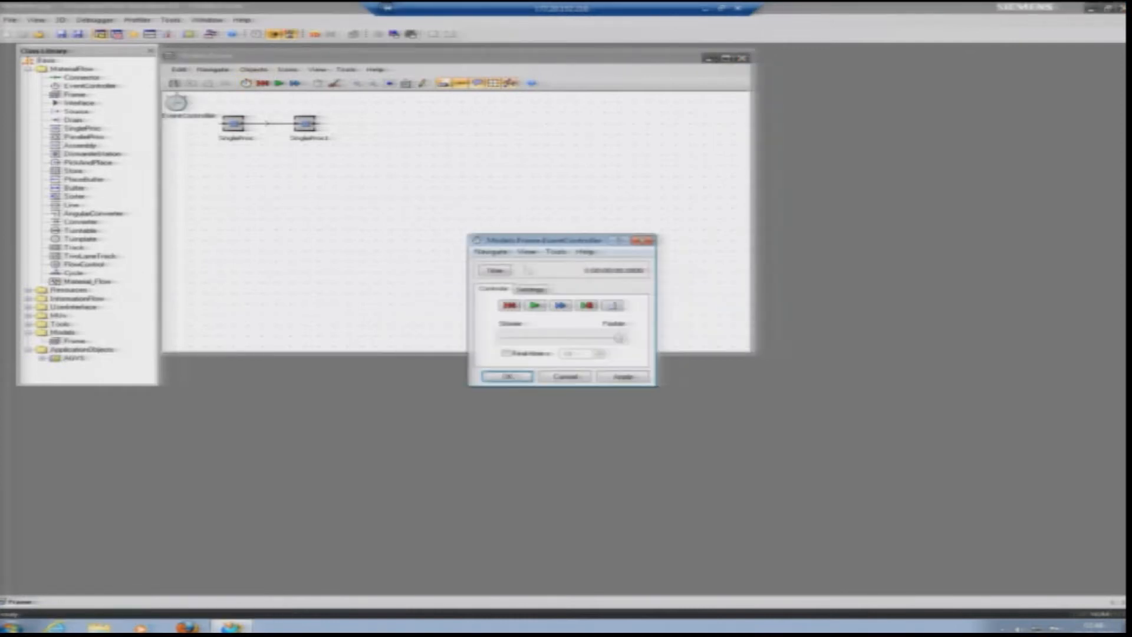
pyautogui.moveTo(531, 240); pyautogui.dragTo(433, 128)
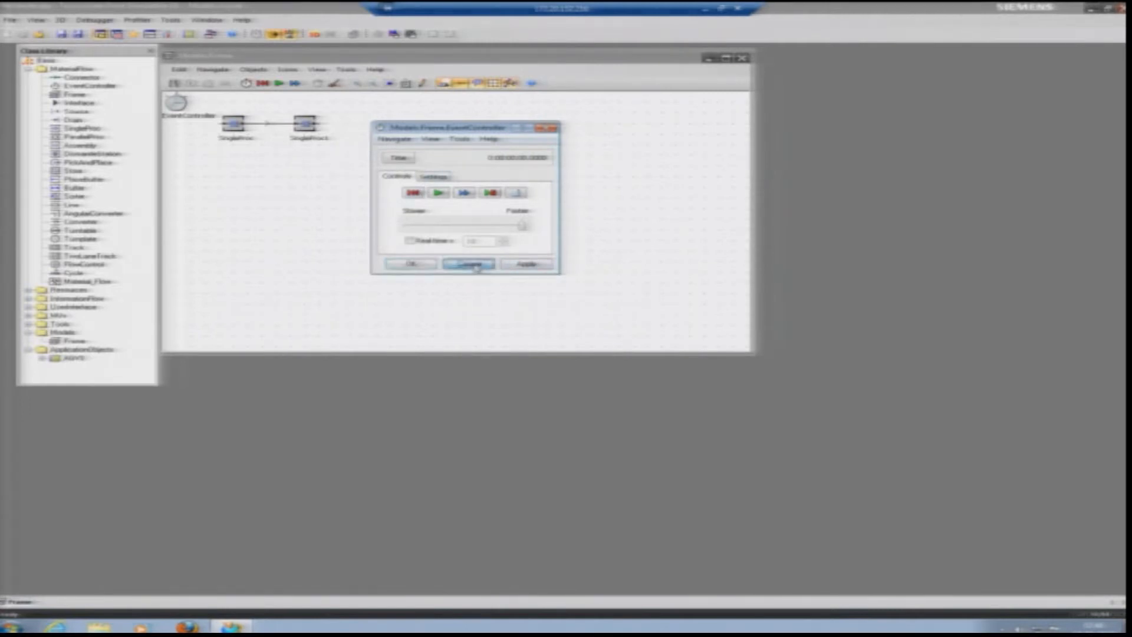
pyautogui.click(473, 265)
# Step: Move the two connected stations further right, and place a Source before them and a Drain near the frame's right edge
pyautogui.moveTo(218, 102); pyautogui.dragTo(396, 145)
pyautogui.click(353, 163)
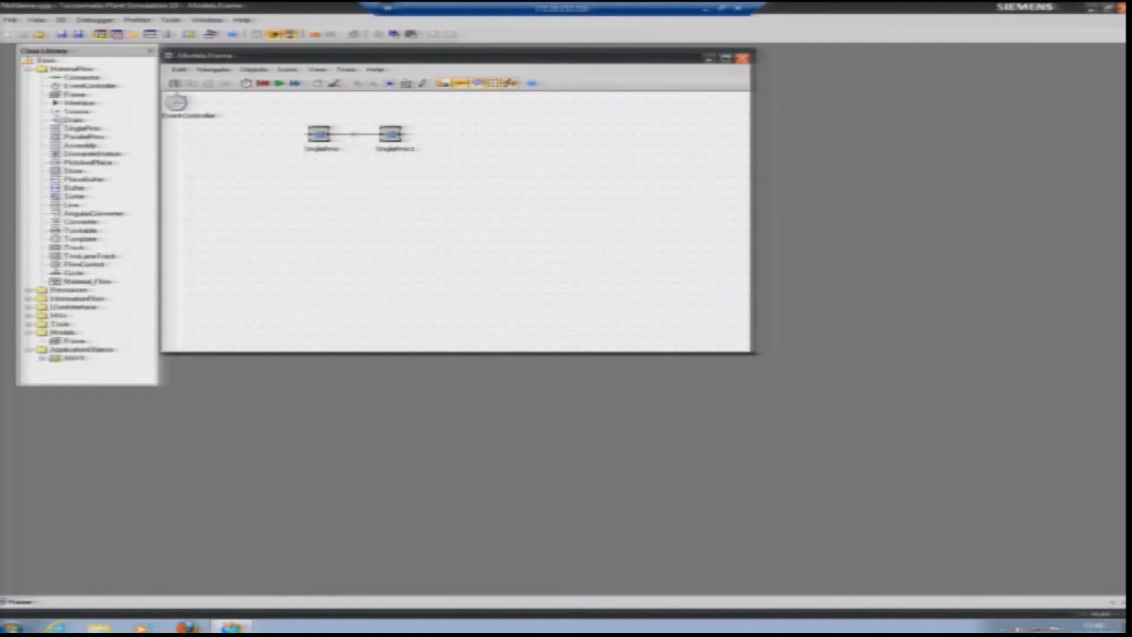
pyautogui.moveTo(57, 112); pyautogui.dragTo(227, 141)
pyautogui.moveTo(61, 121); pyautogui.dragTo(649, 142)
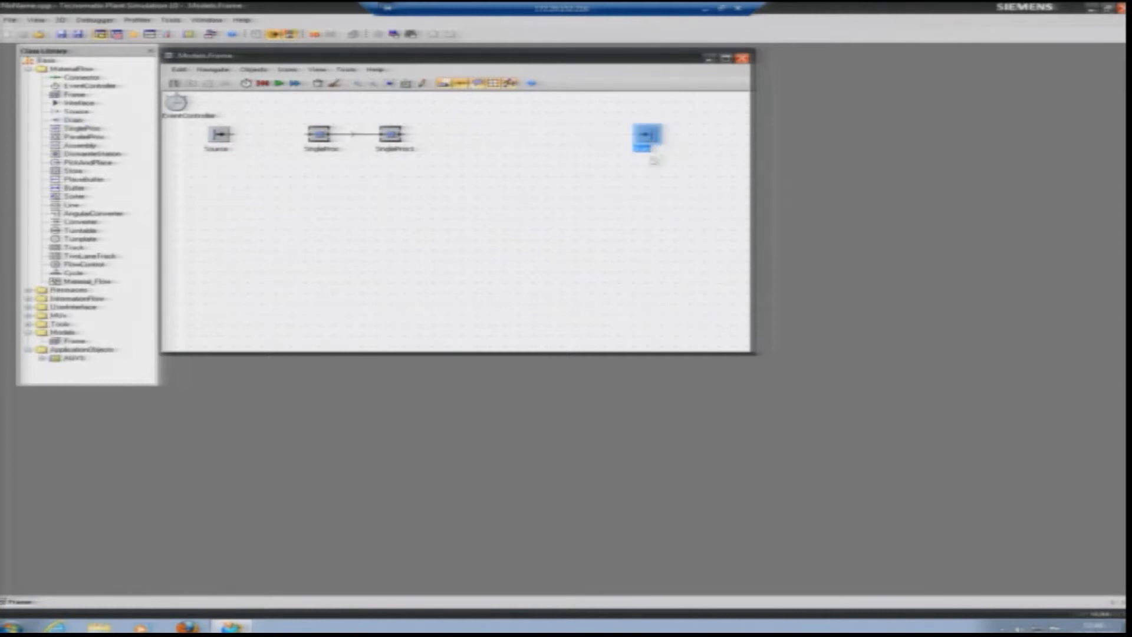
pyautogui.click(644, 177)
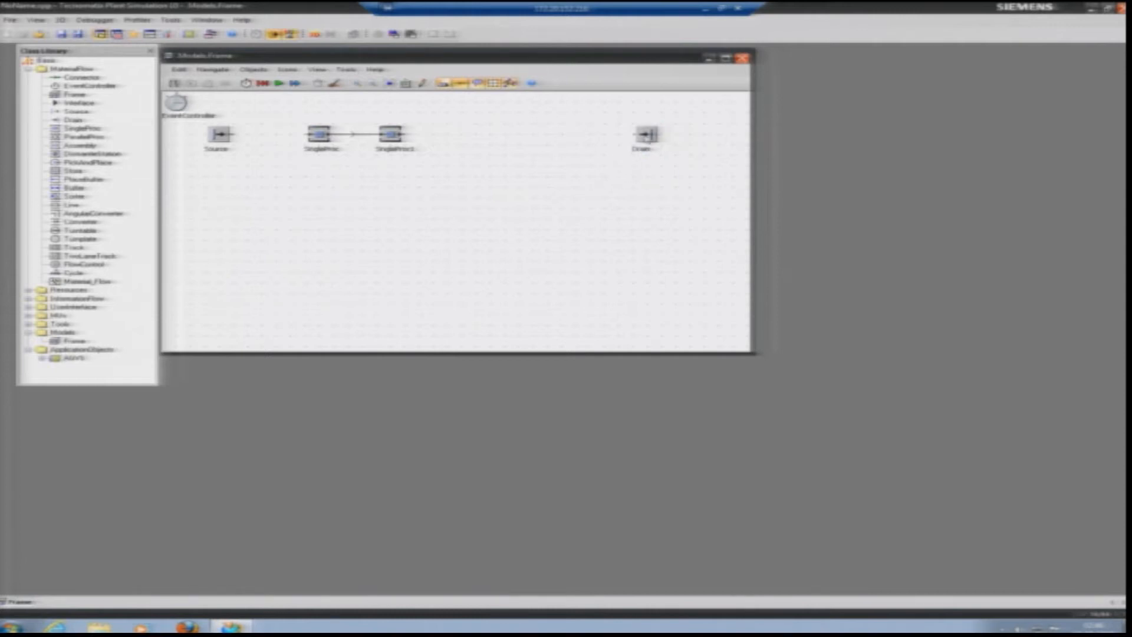
pyautogui.click(647, 143)
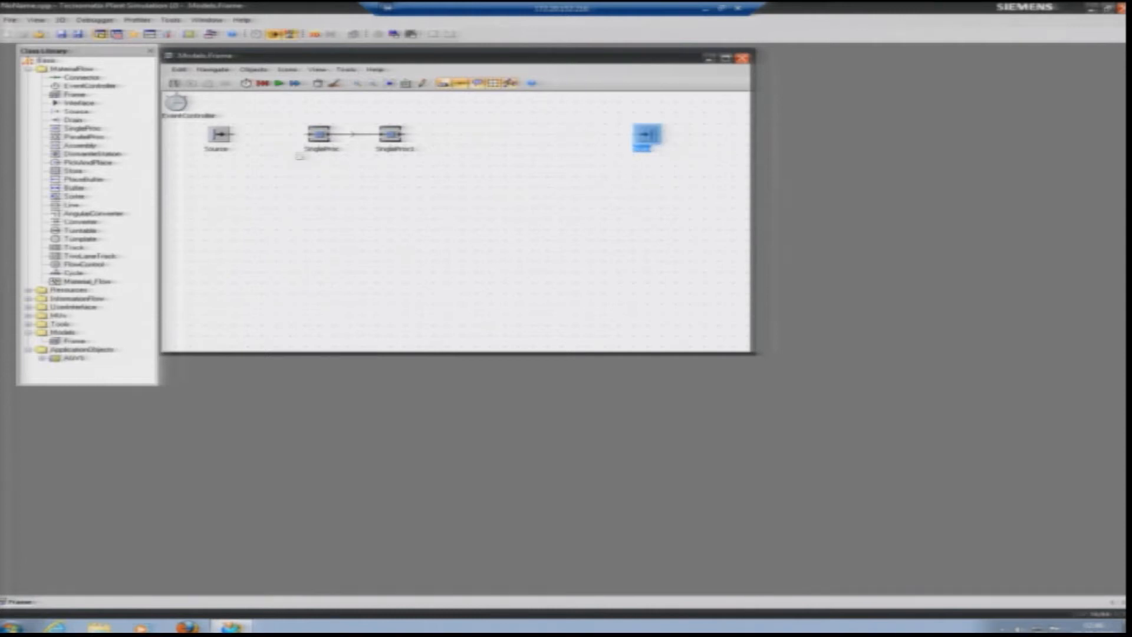
# Step: Connect the Source to the first SingleProc and the second SingleProc to the Drain
pyautogui.click(82, 77)
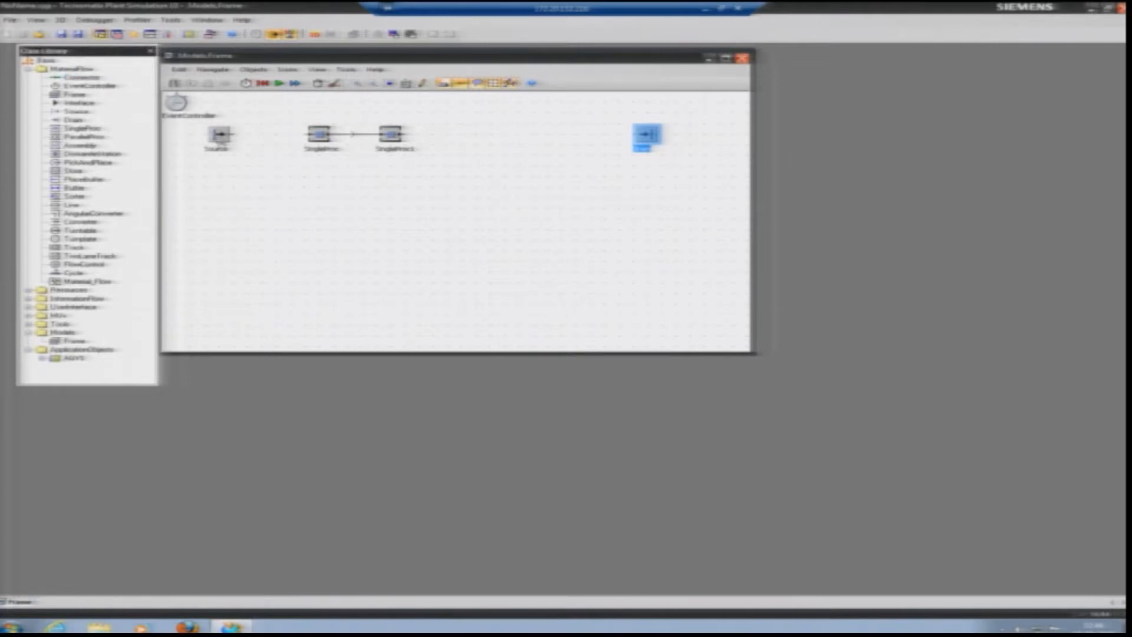
pyautogui.click(217, 138)
pyautogui.click(318, 135)
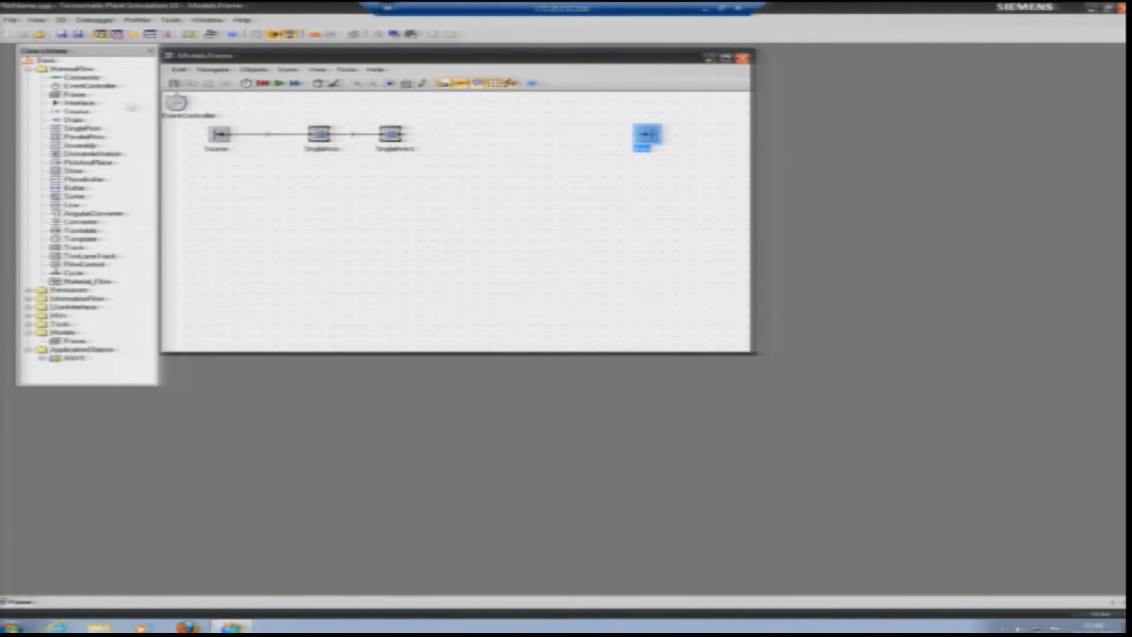
pyautogui.click(81, 77)
pyautogui.click(390, 135)
pyautogui.click(647, 134)
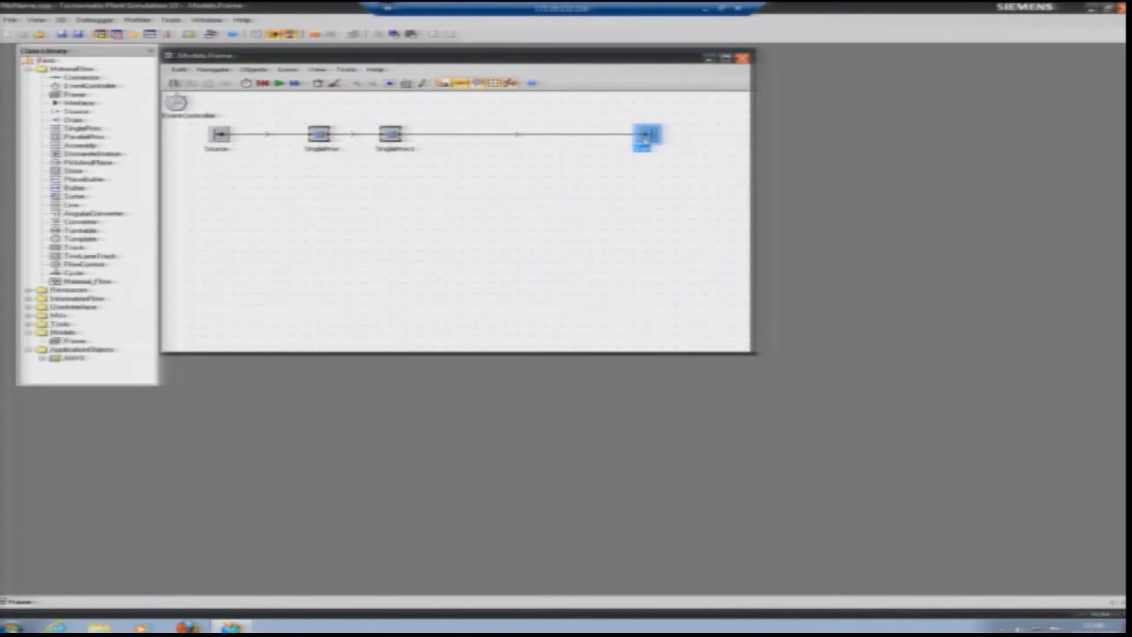
pyautogui.click(600, 174)
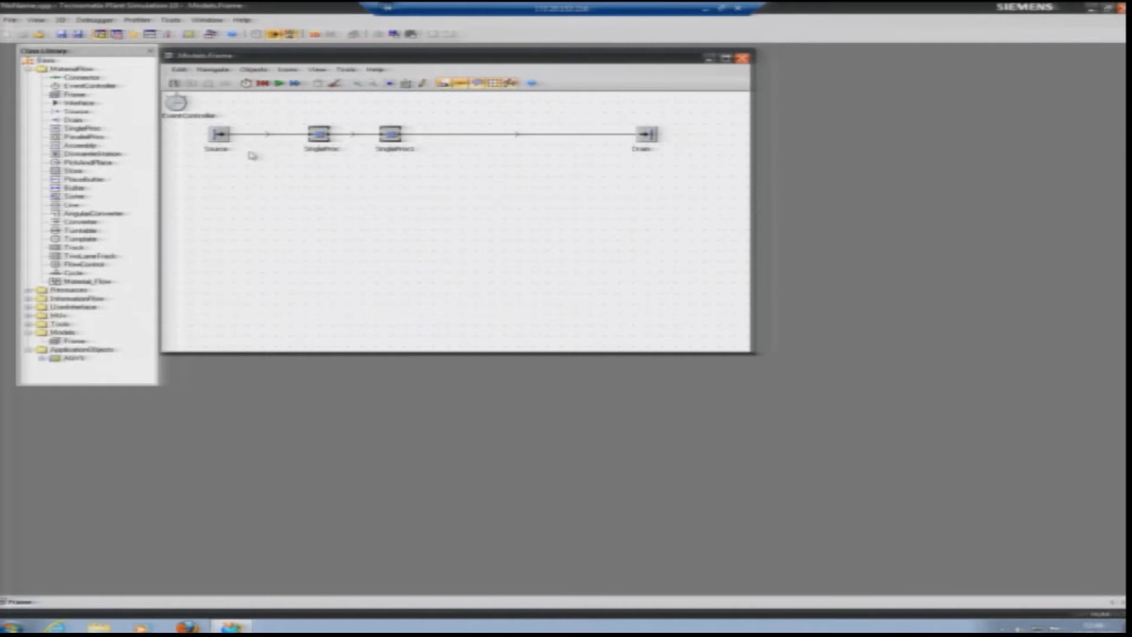
# Step: Set the EventController to a slower speed with real-time mode enabled and start the simulation
pyautogui.doubleClick(177, 104)
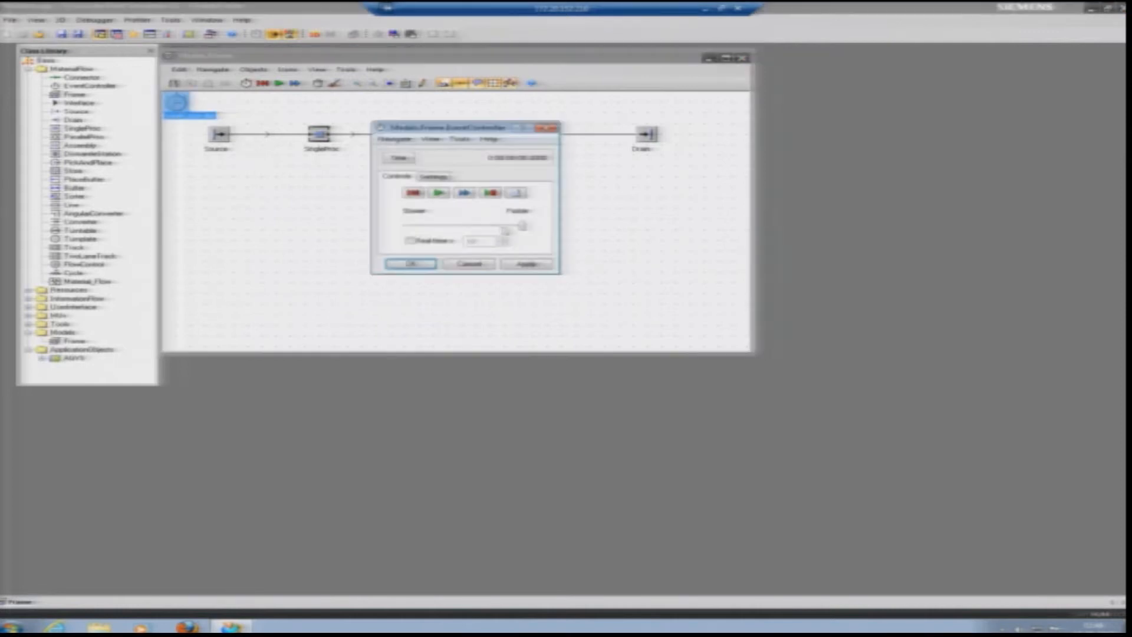
pyautogui.click(448, 230)
pyautogui.click(411, 241)
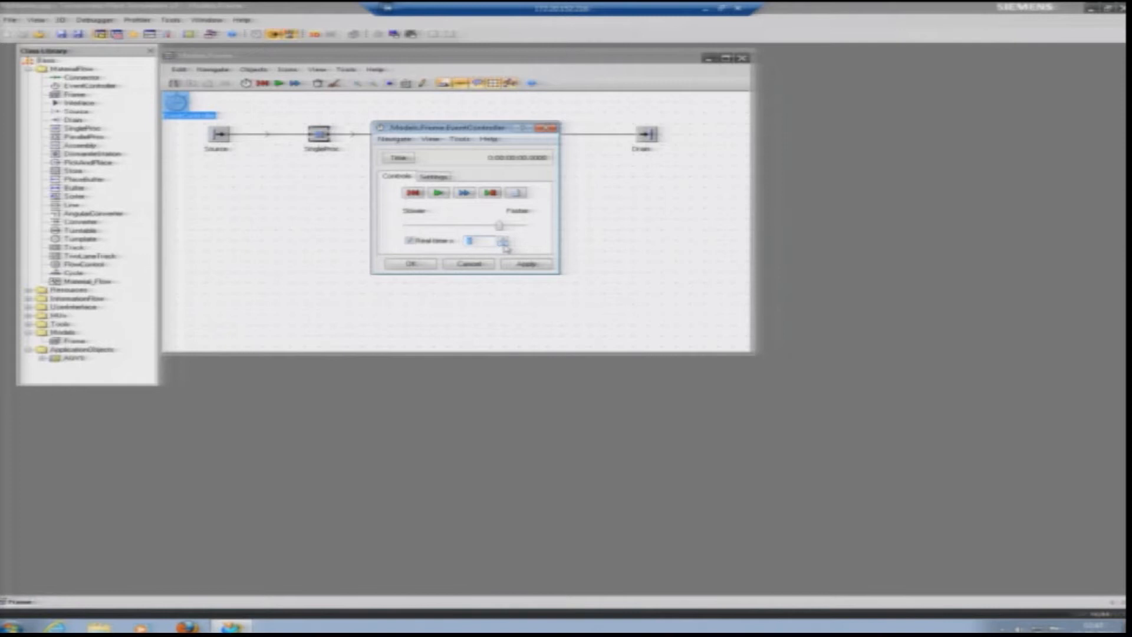
pyautogui.click(407, 266)
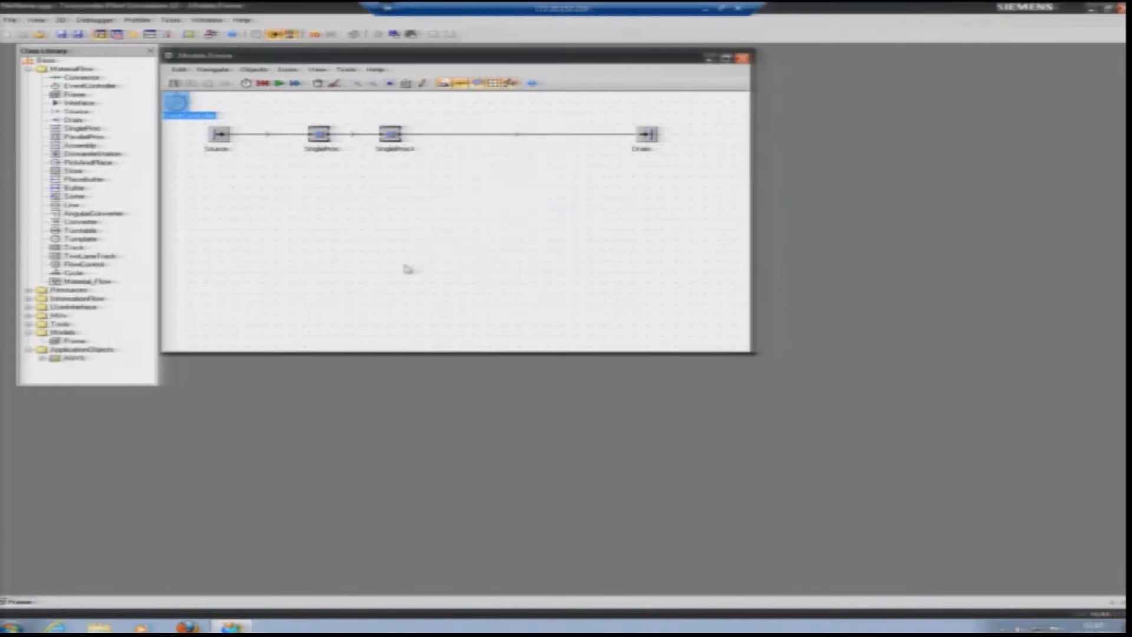
pyautogui.click(279, 84)
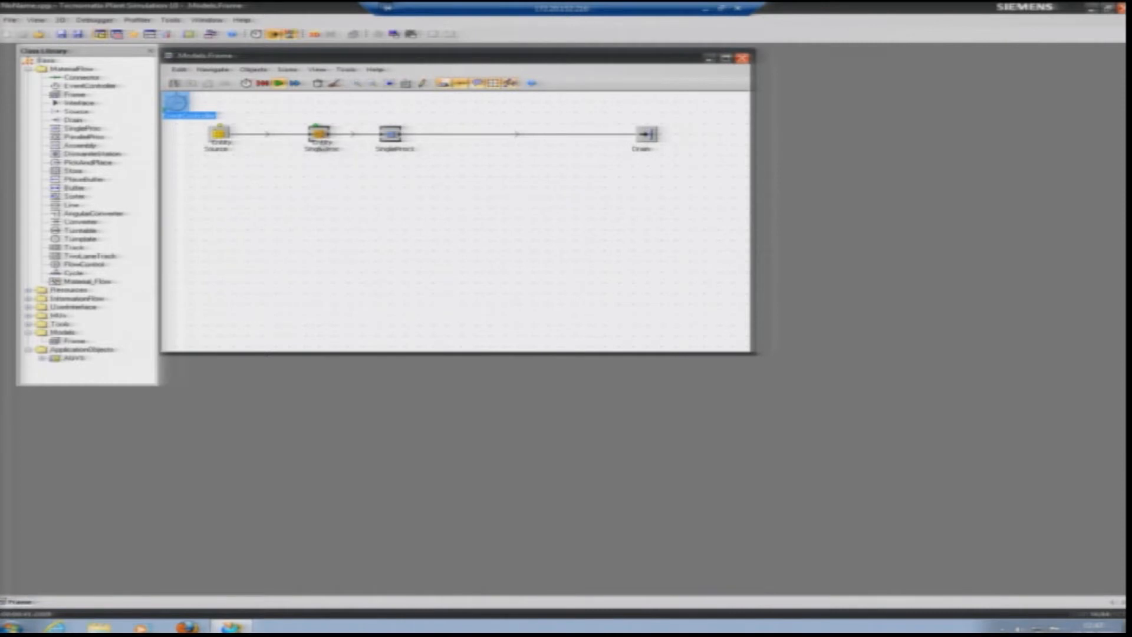
# Step: Try the Uniform, Normal and Lognorm distributions for the second SingleProc's processing time
pyautogui.rightClick(387, 140)
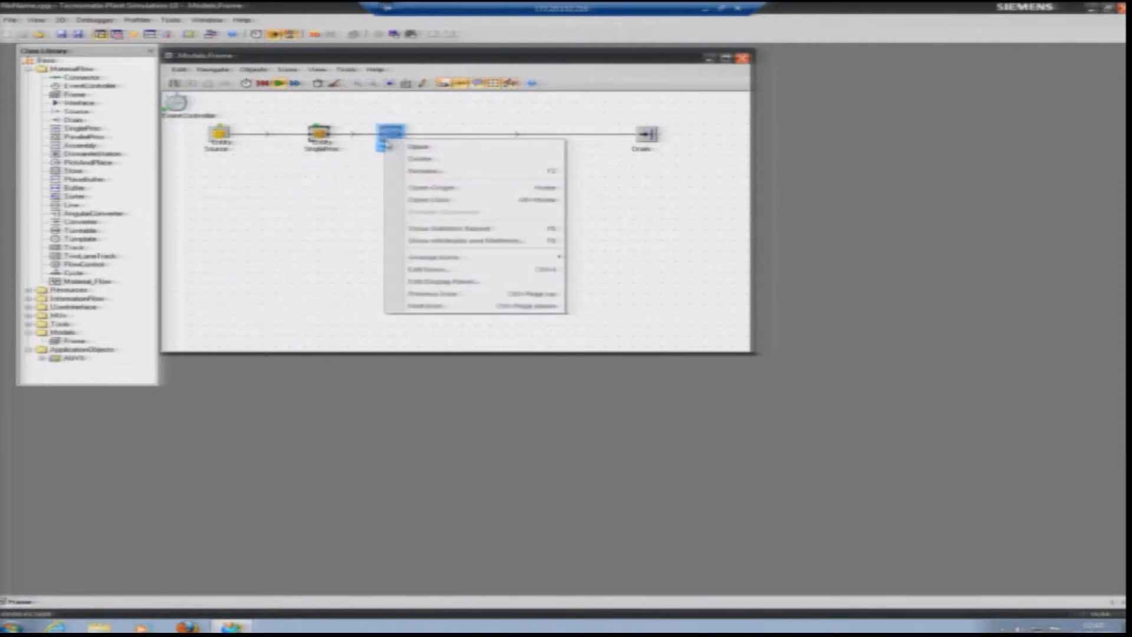
pyautogui.click(421, 147)
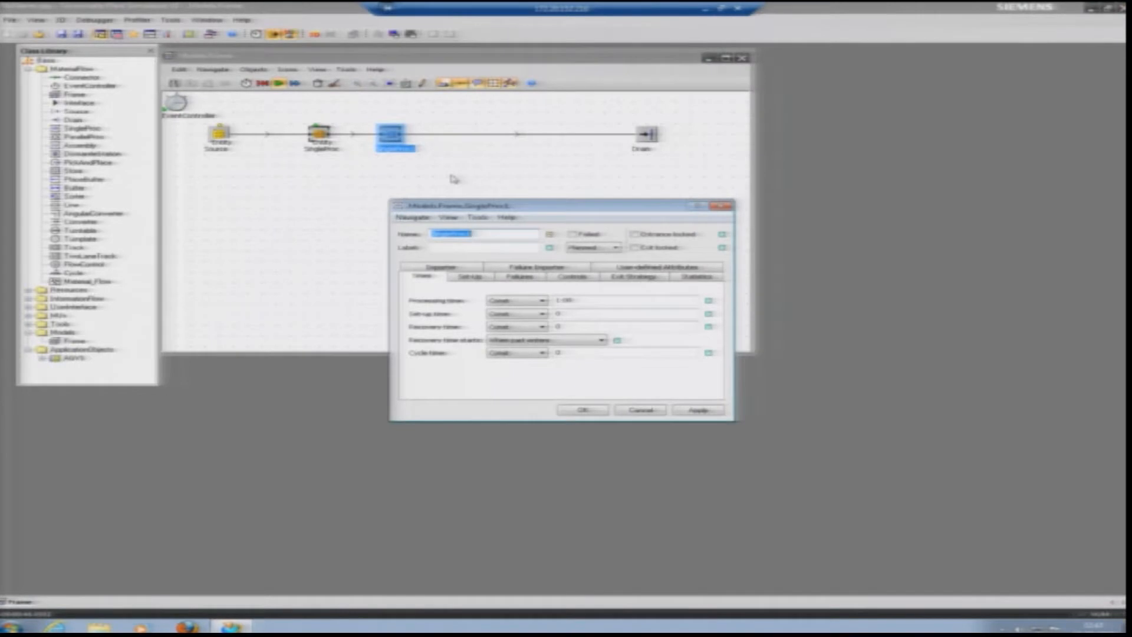
pyautogui.click(507, 302)
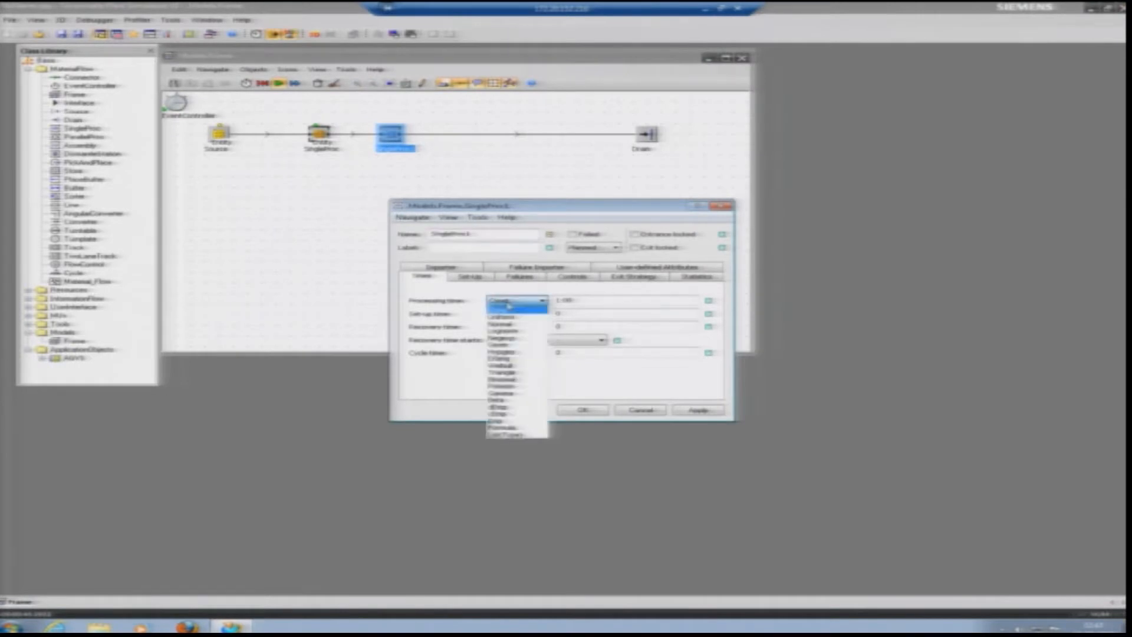
pyautogui.click(587, 304)
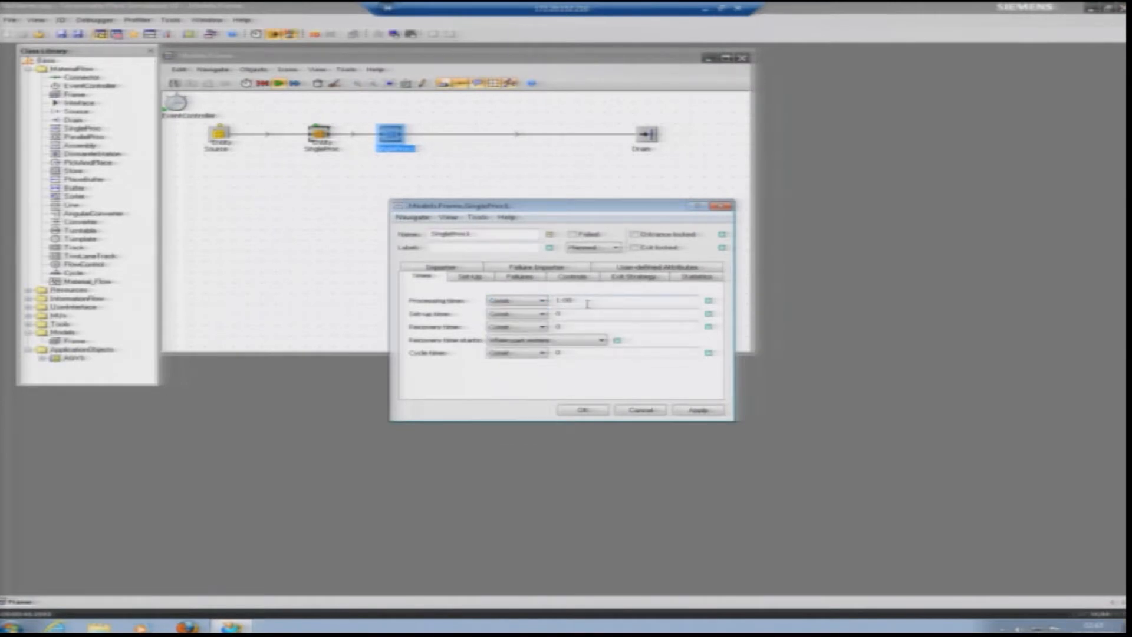
pyautogui.click(541, 304)
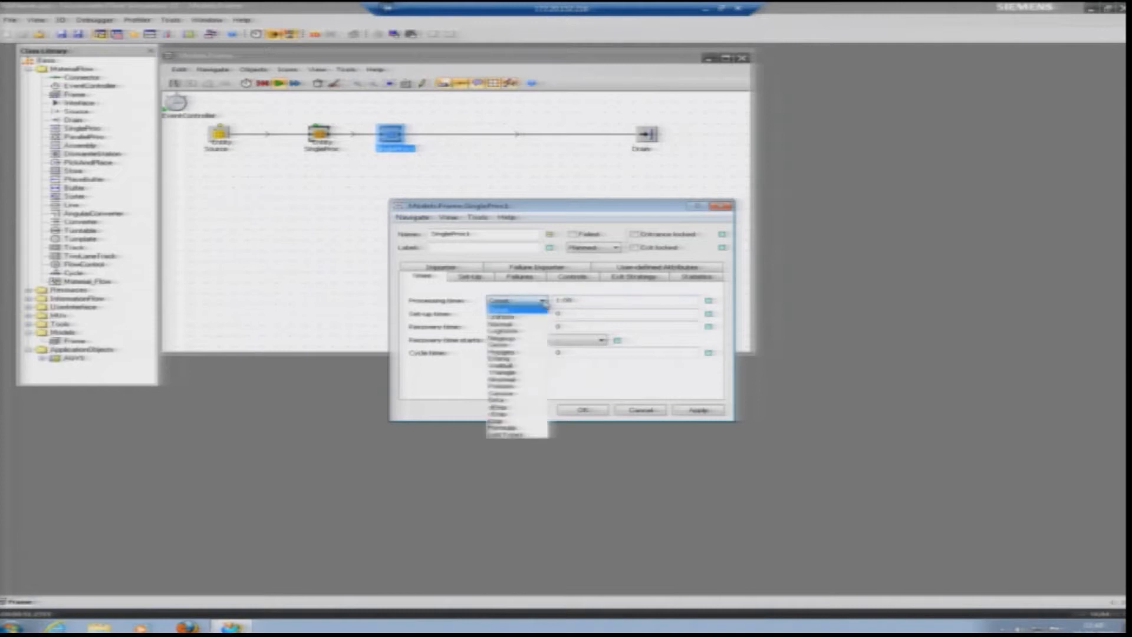
pyautogui.click(520, 317)
pyautogui.click(530, 302)
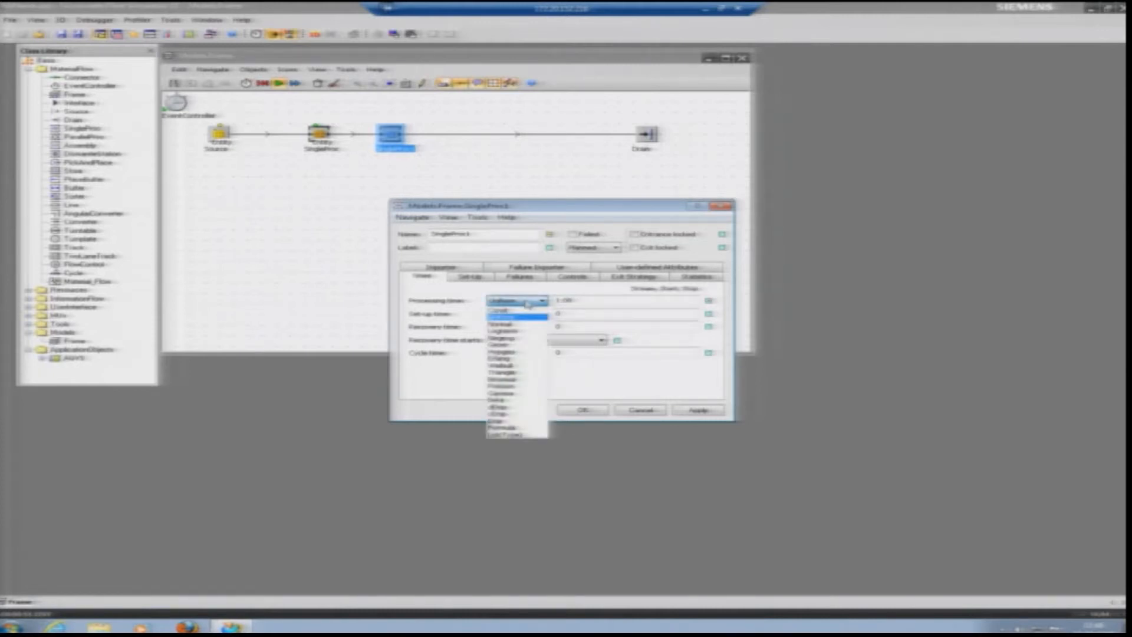
pyautogui.click(521, 315)
pyautogui.click(524, 302)
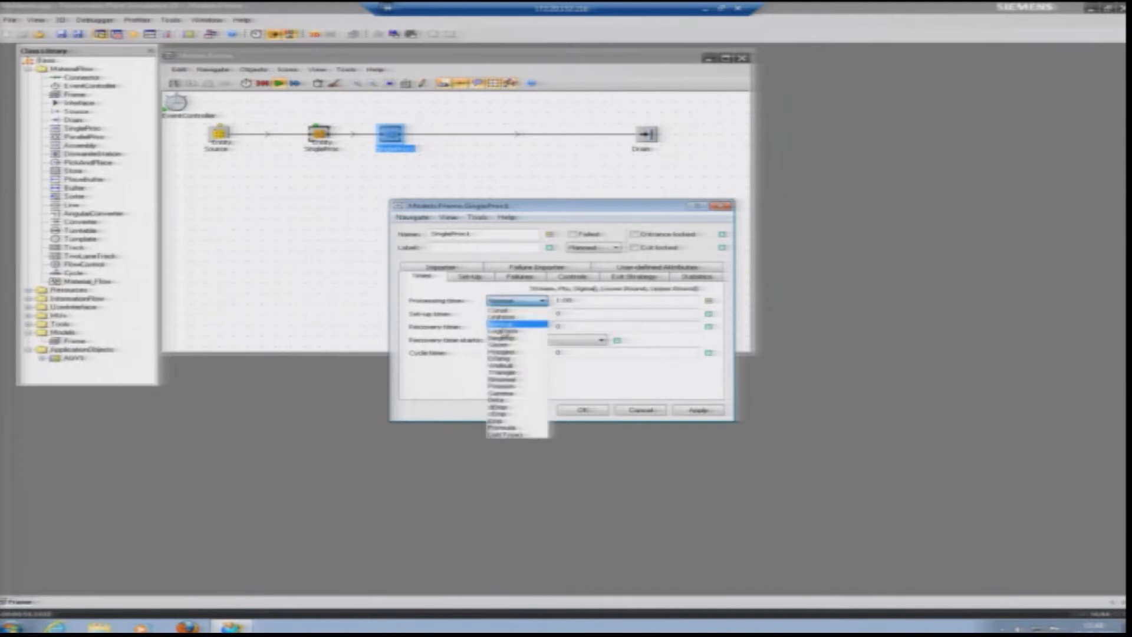
pyautogui.click(502, 332)
pyautogui.click(525, 302)
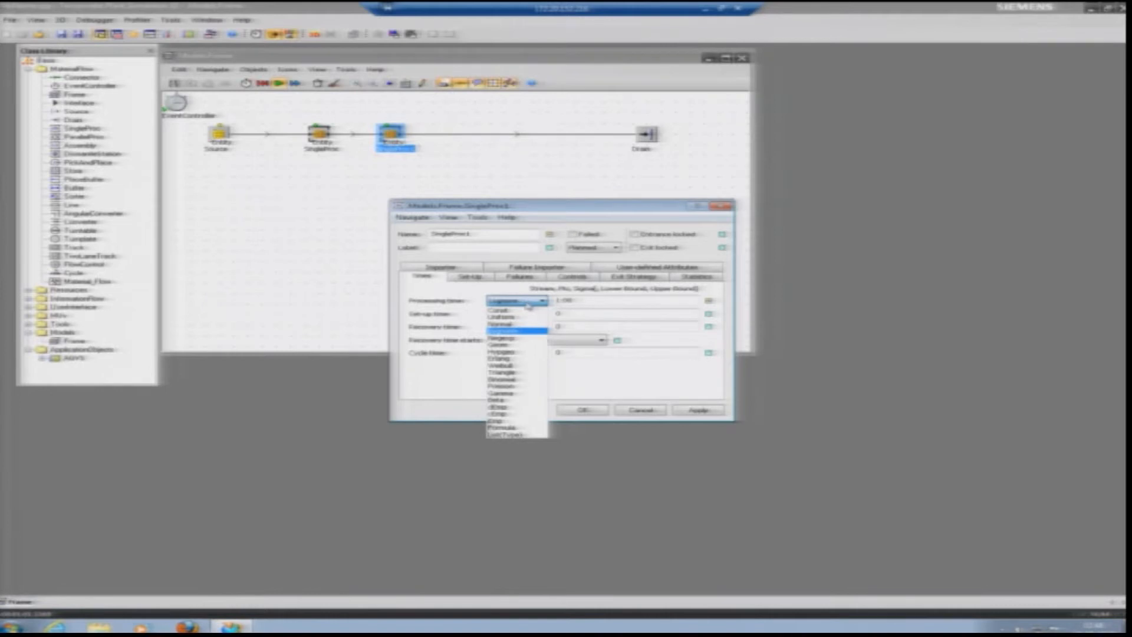
pyautogui.click(498, 289)
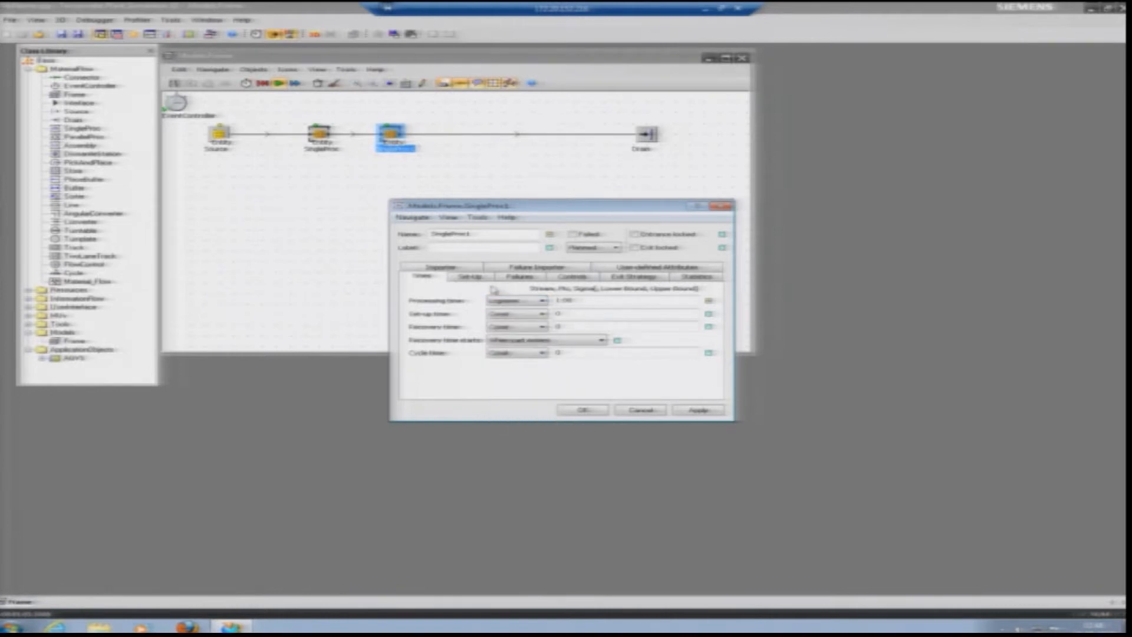
pyautogui.click(393, 184)
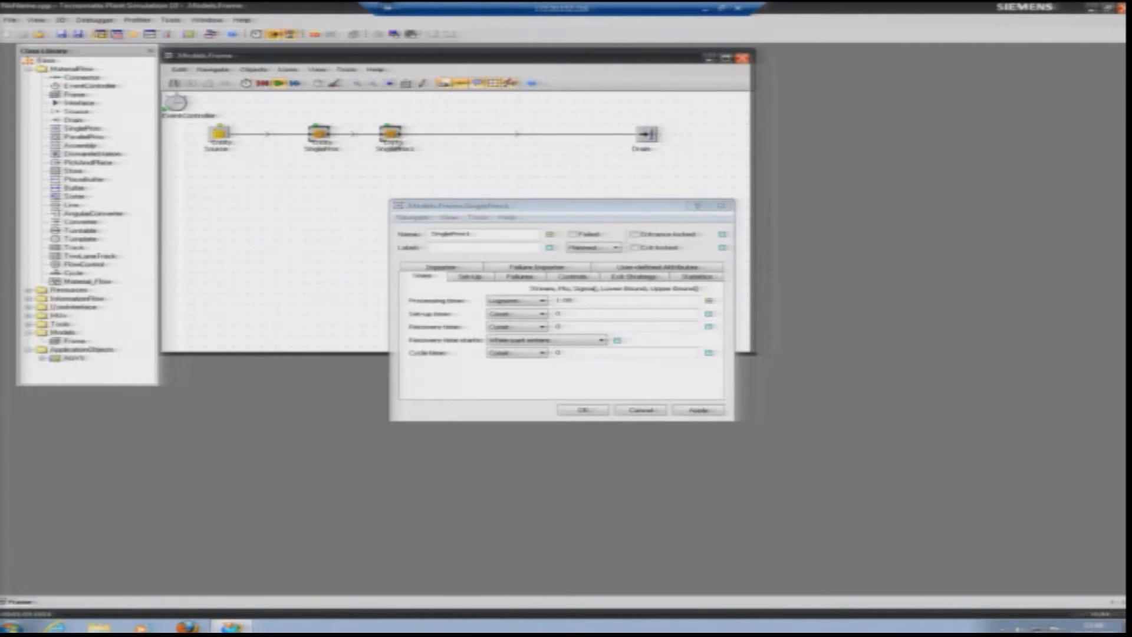
# Step: Switch the second SingleProc's processing time to Const and Normal in turn, and discard the changes
pyautogui.click(542, 301)
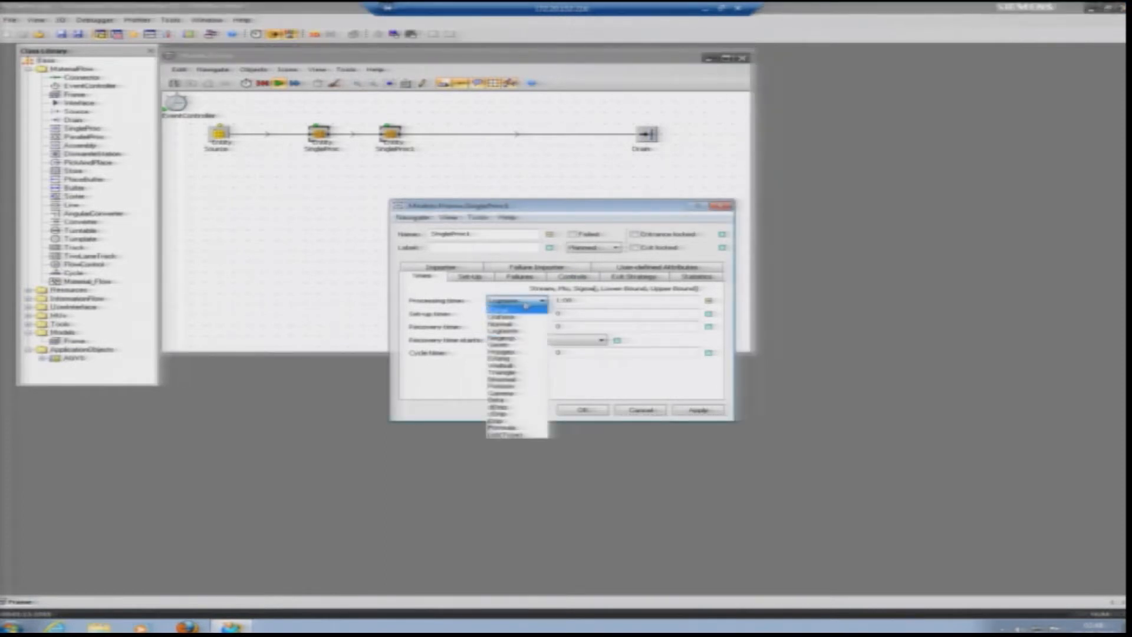
pyautogui.click(531, 310)
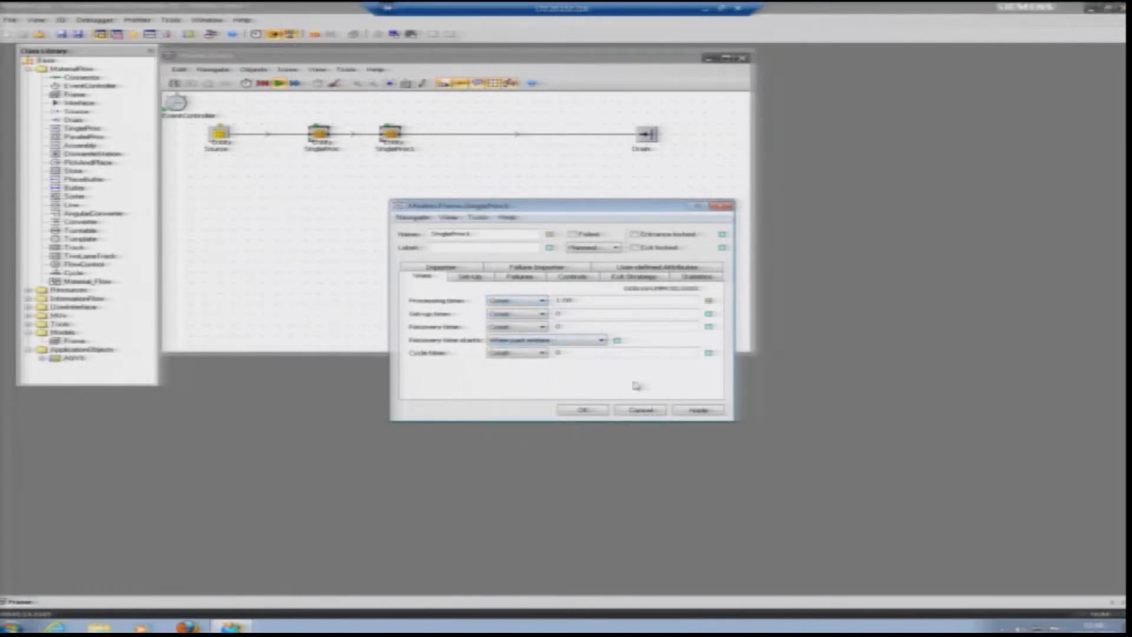
pyautogui.click(516, 303)
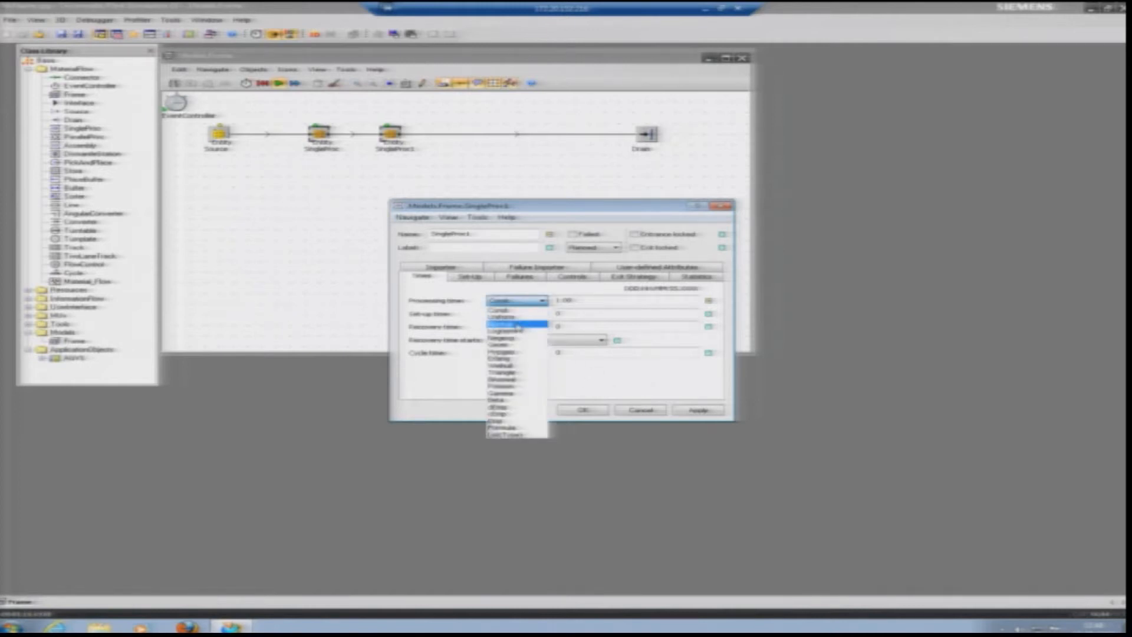
pyautogui.click(516, 324)
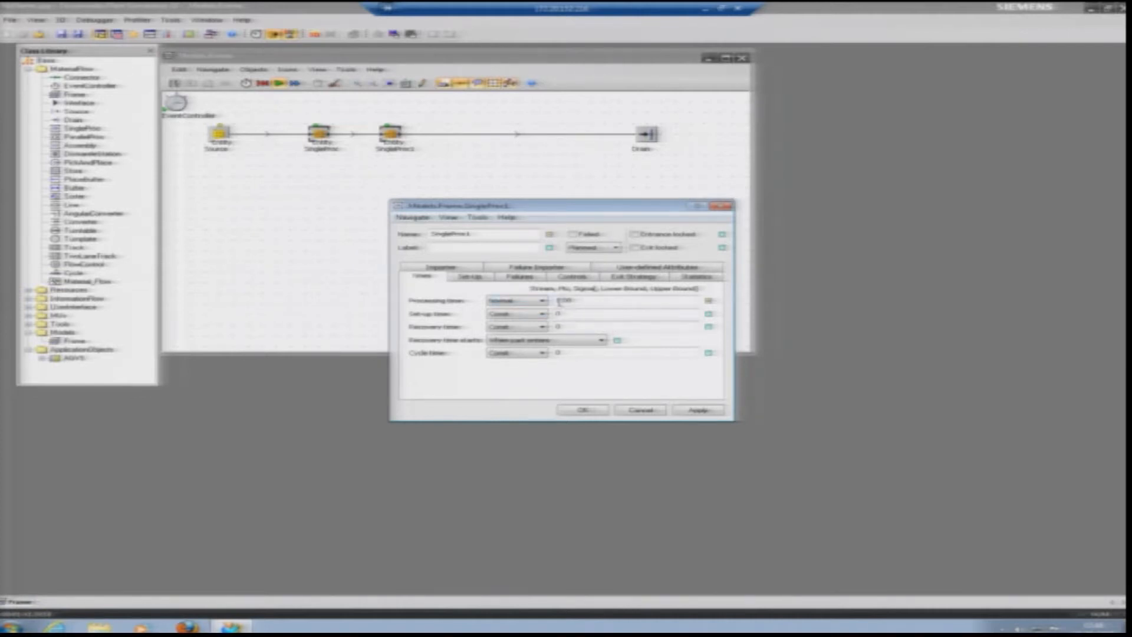
pyautogui.click(629, 413)
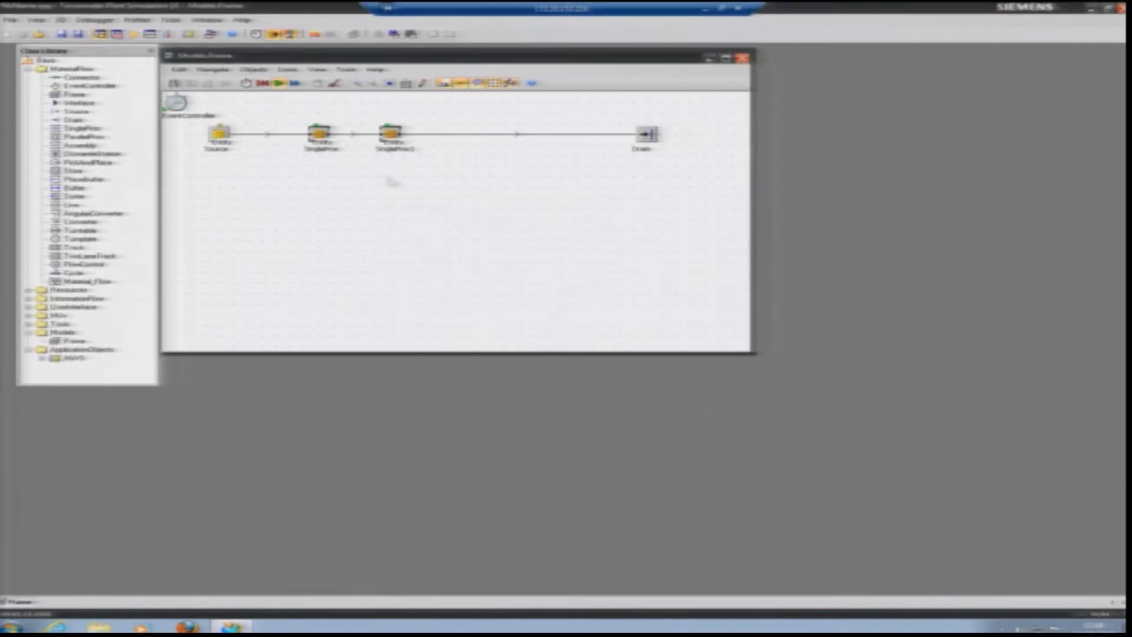
# Step: Reset the simulation and set the EventController's end time to 1:00:00
pyautogui.click(264, 83)
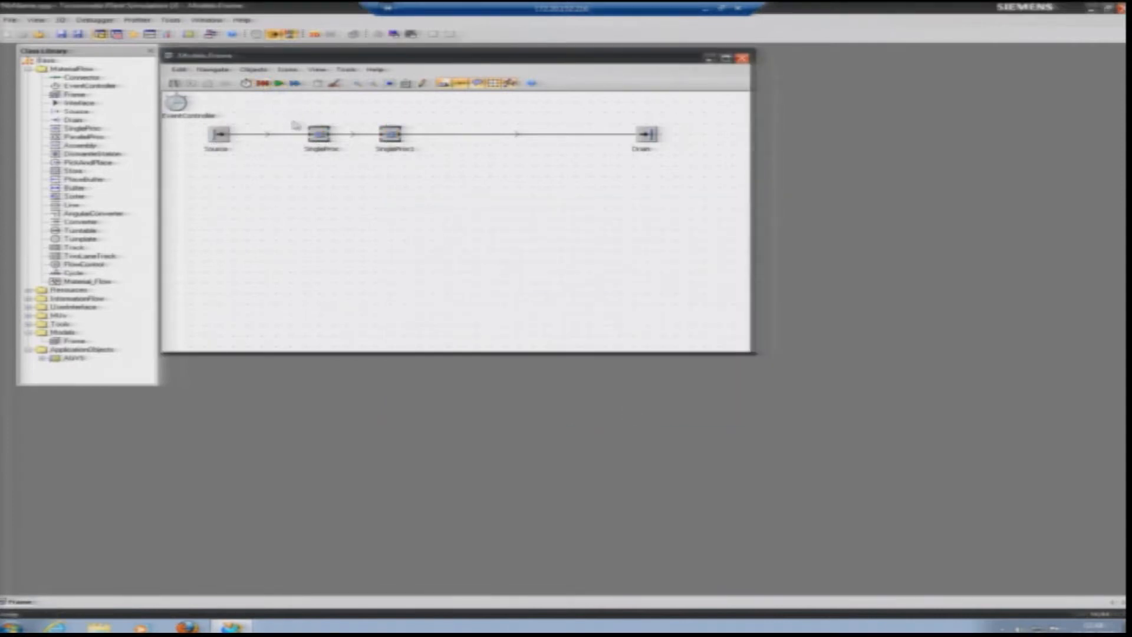
pyautogui.doubleClick(175, 103)
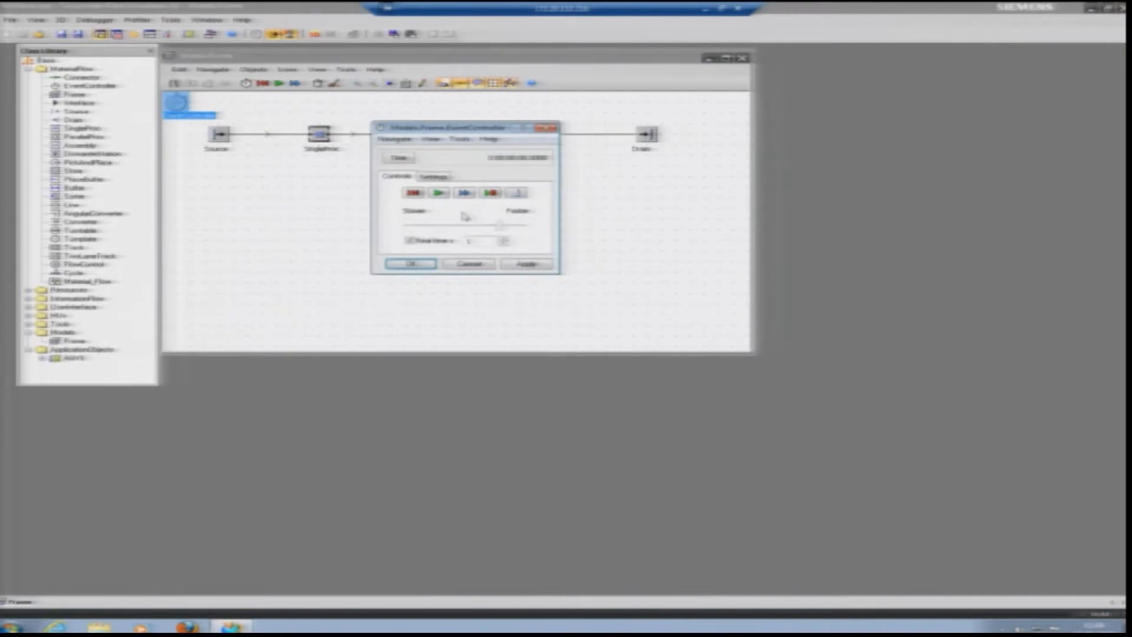
pyautogui.click(433, 177)
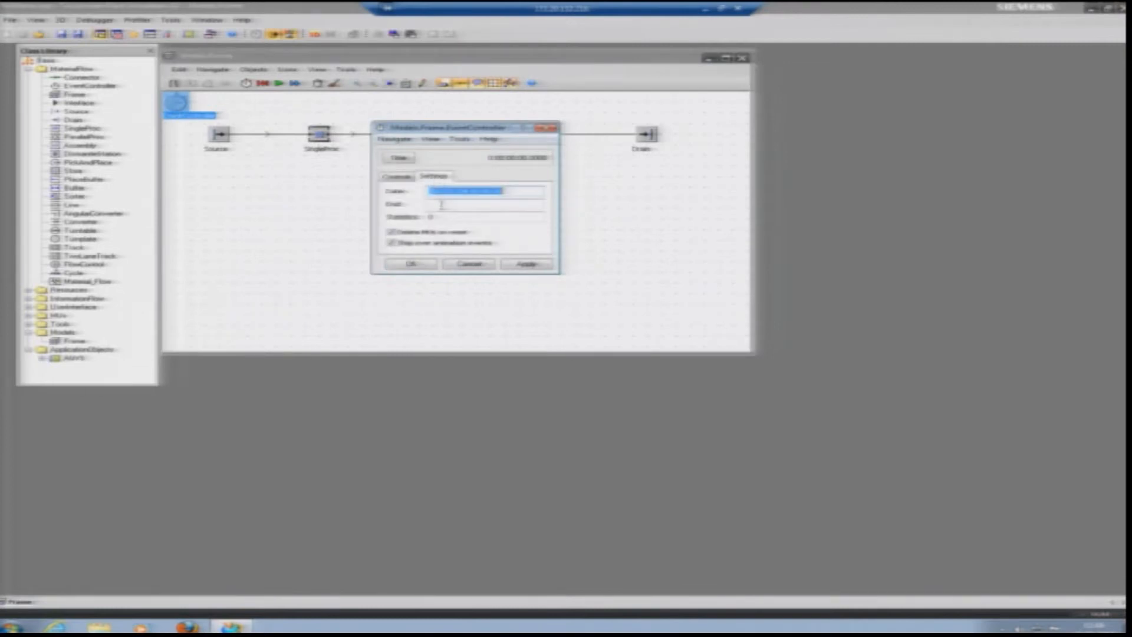
pyautogui.click(439, 207)
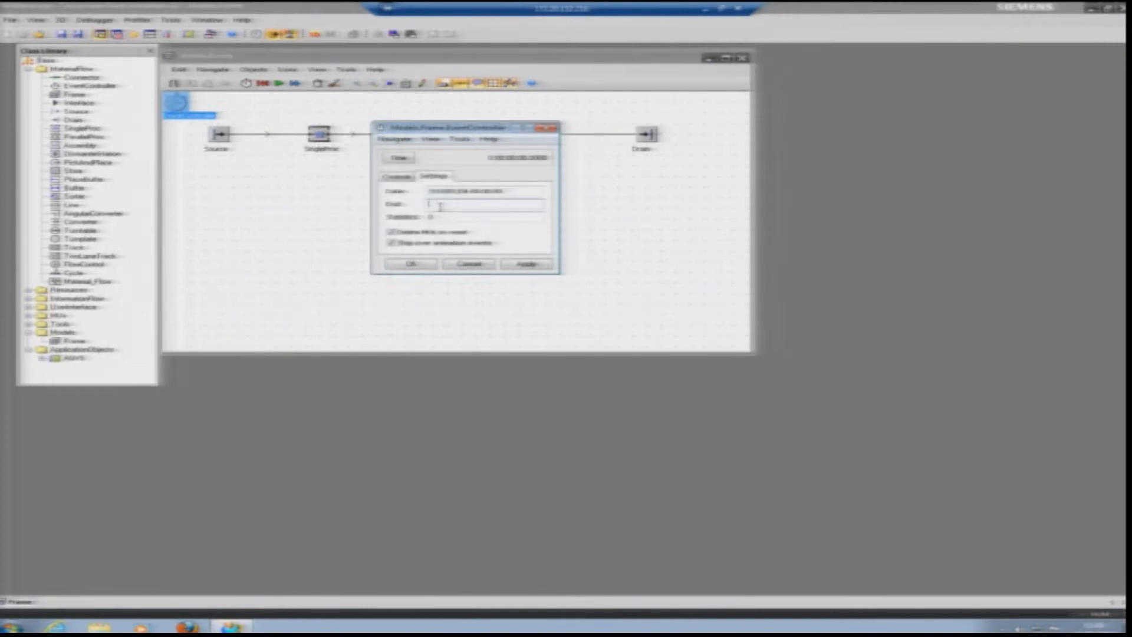
pyautogui.write('1:00:00')
pyautogui.click(532, 266)
pyautogui.moveTo(429, 204)
pyautogui.mouseDown()
pyautogui.moveTo(455, 203)
pyautogui.moveTo(427, 206)
pyautogui.mouseUp()
pyautogui.click(467, 204)
pyautogui.click(523, 265)
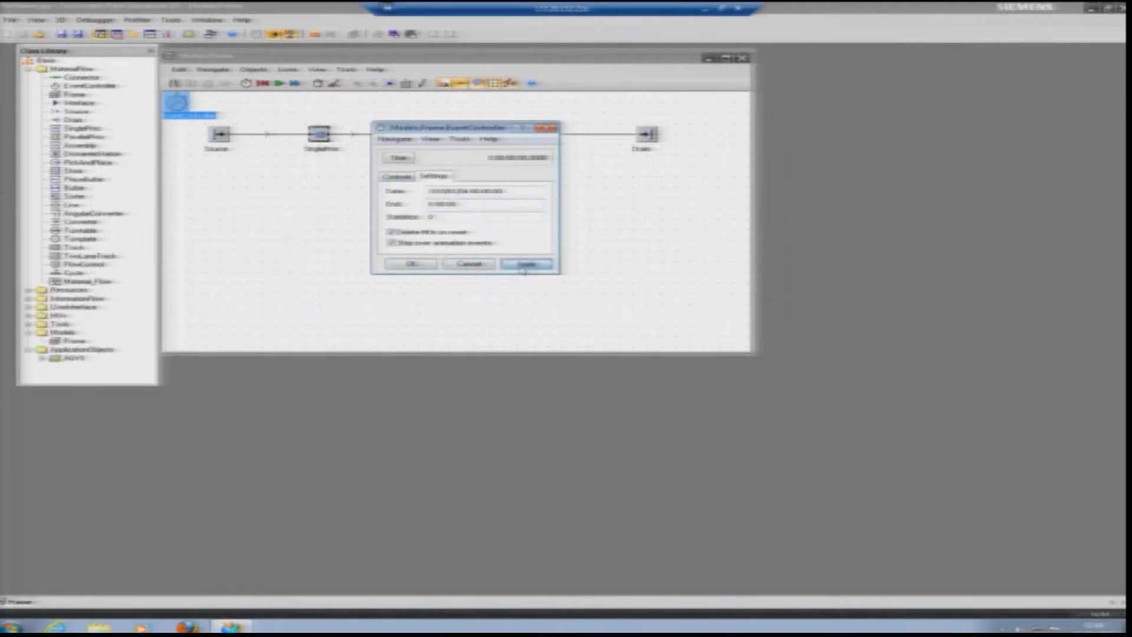
# Step: Run the simulation at a real-time factor of 5, and reset it
pyautogui.click(396, 177)
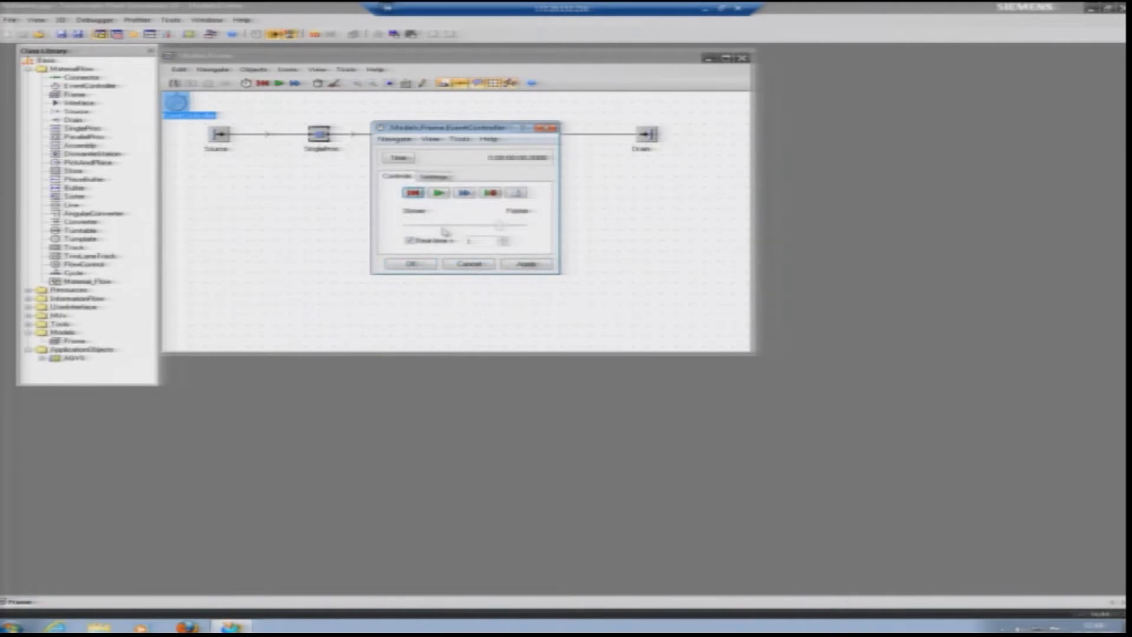
pyautogui.click(504, 241)
pyautogui.moveTo(446, 127); pyautogui.dragTo(455, 177)
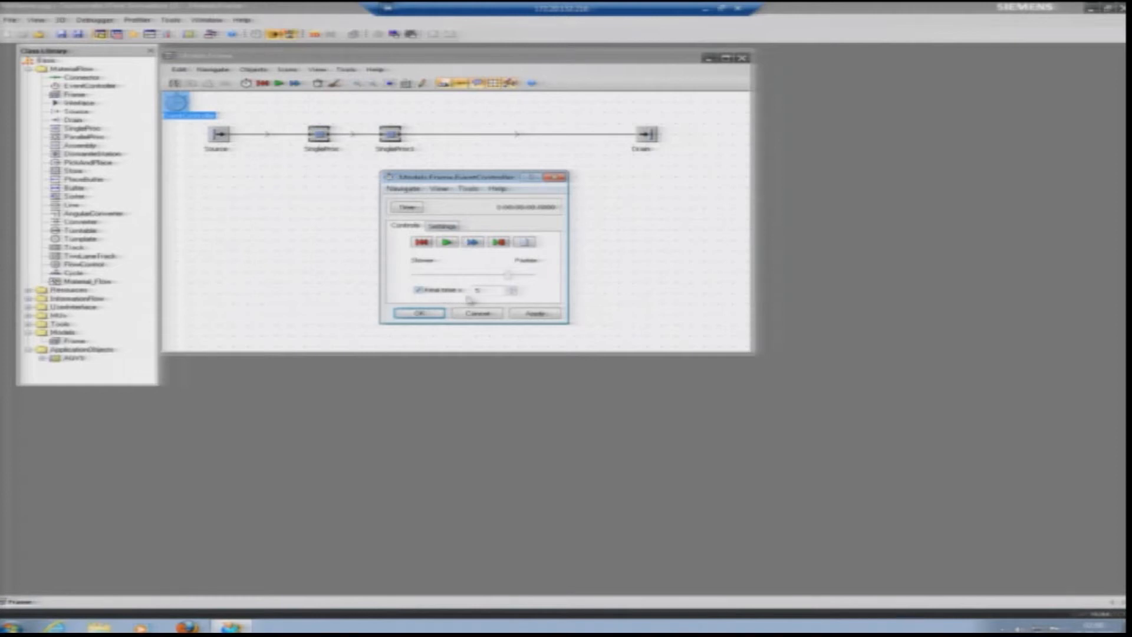
pyautogui.click(446, 242)
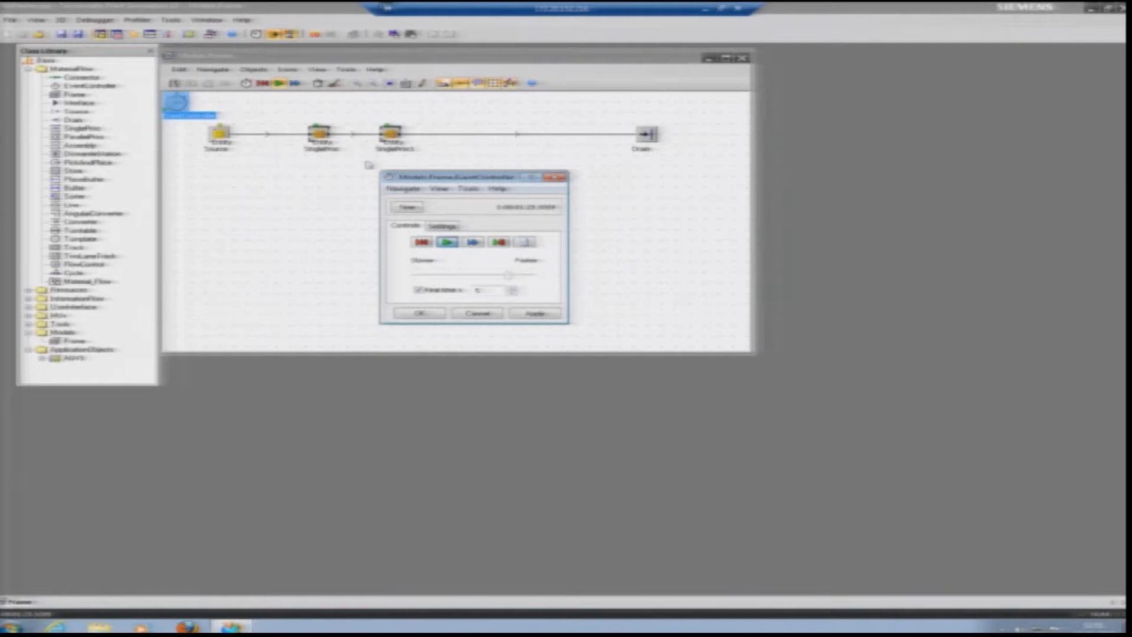
pyautogui.click(263, 211)
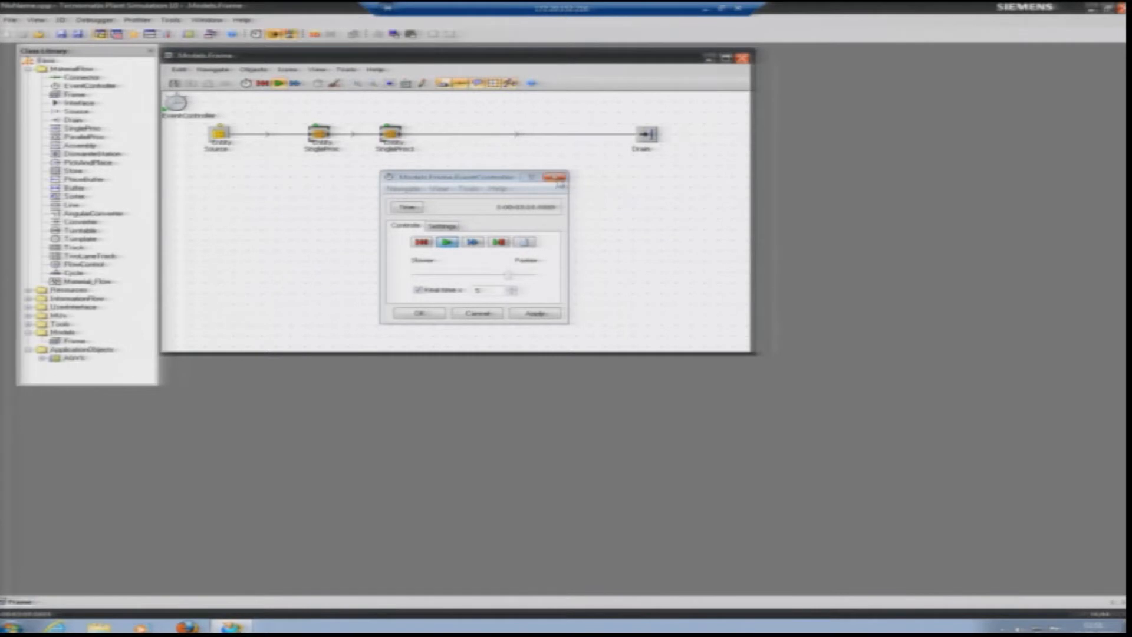
pyautogui.click(473, 315)
pyautogui.click(263, 84)
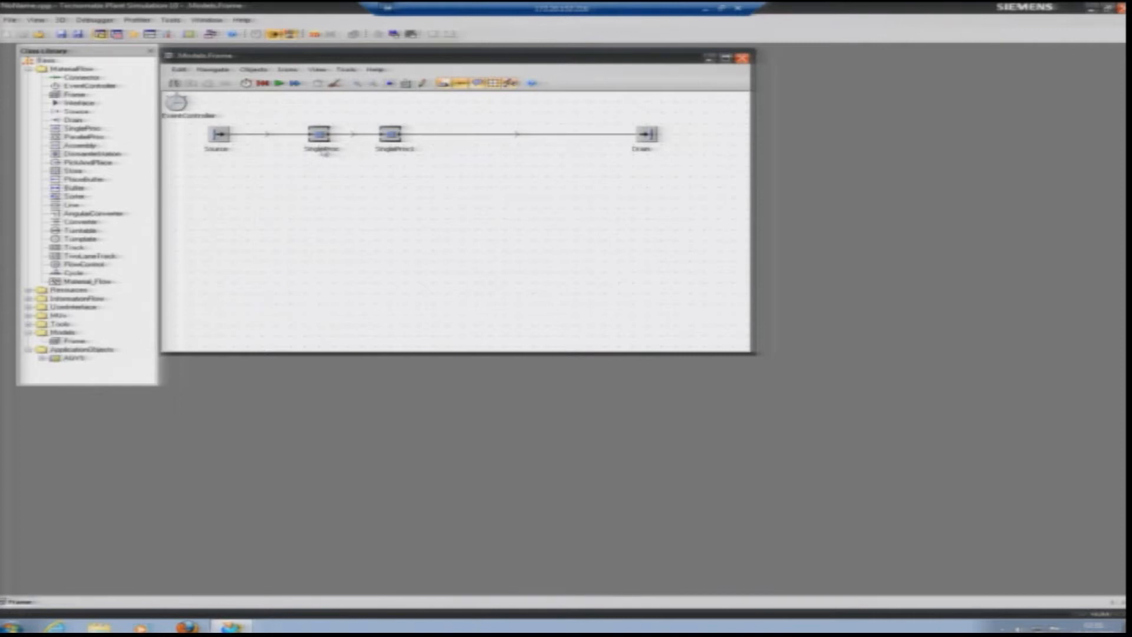
# Step: Rename the first SingleProc after the Source as Milling
pyautogui.rightClick(318, 135)
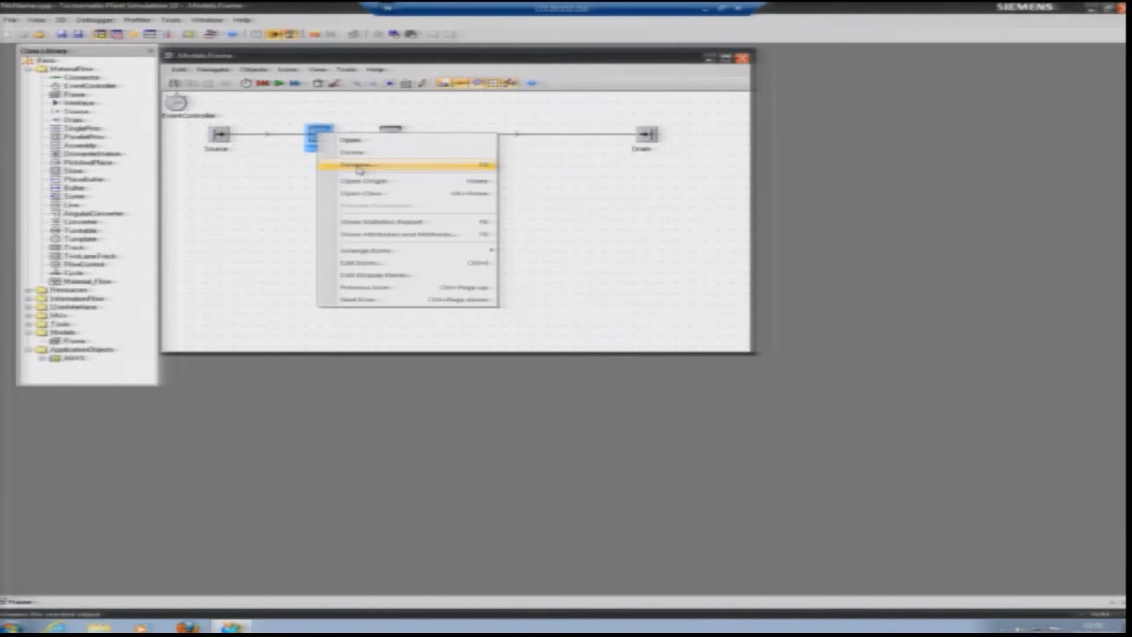
pyautogui.click(359, 168)
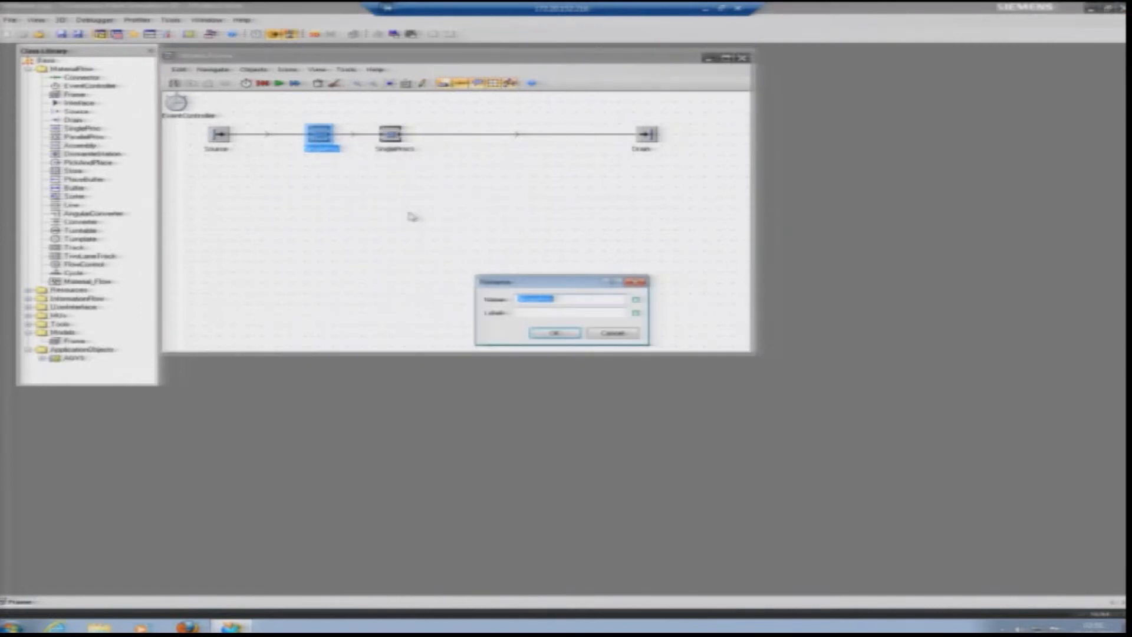
pyautogui.write('Milling')
pyautogui.press('Return')
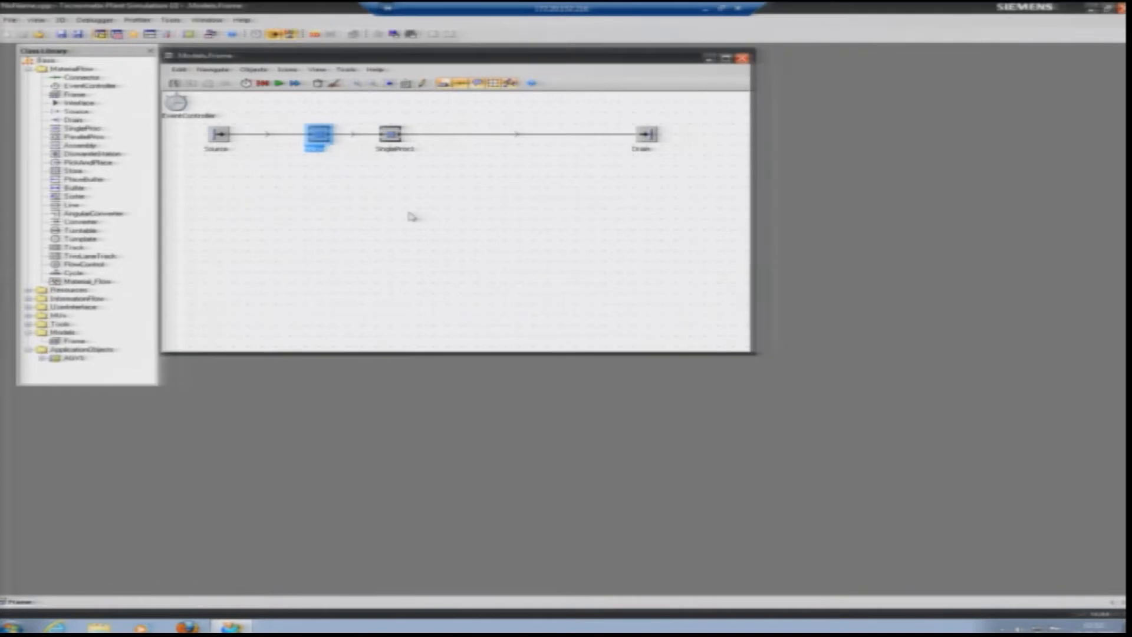
# Step: Rename the second SingleProc as Drilling
pyautogui.click(390, 134)
pyautogui.doubleClick(390, 134)
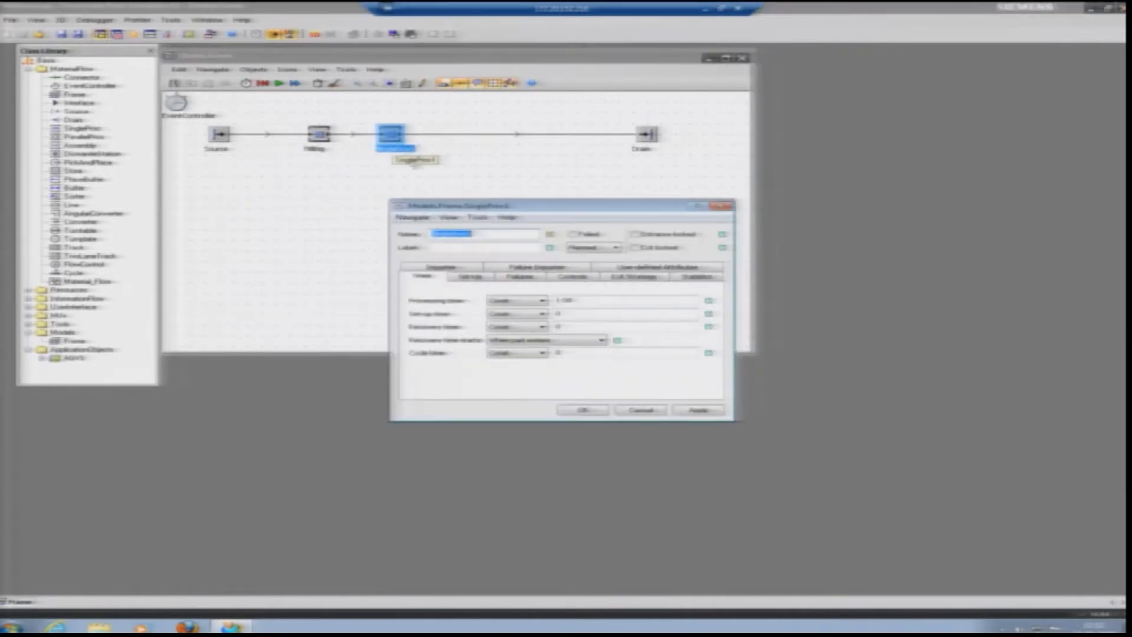
pyautogui.write('Drilling')
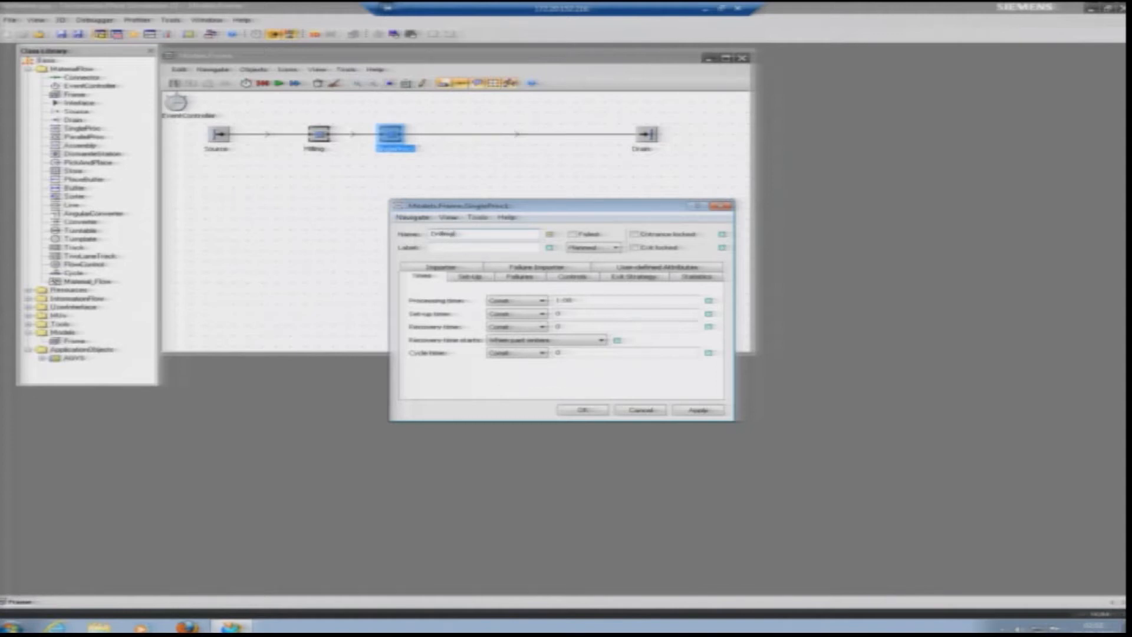
pyautogui.click(593, 409)
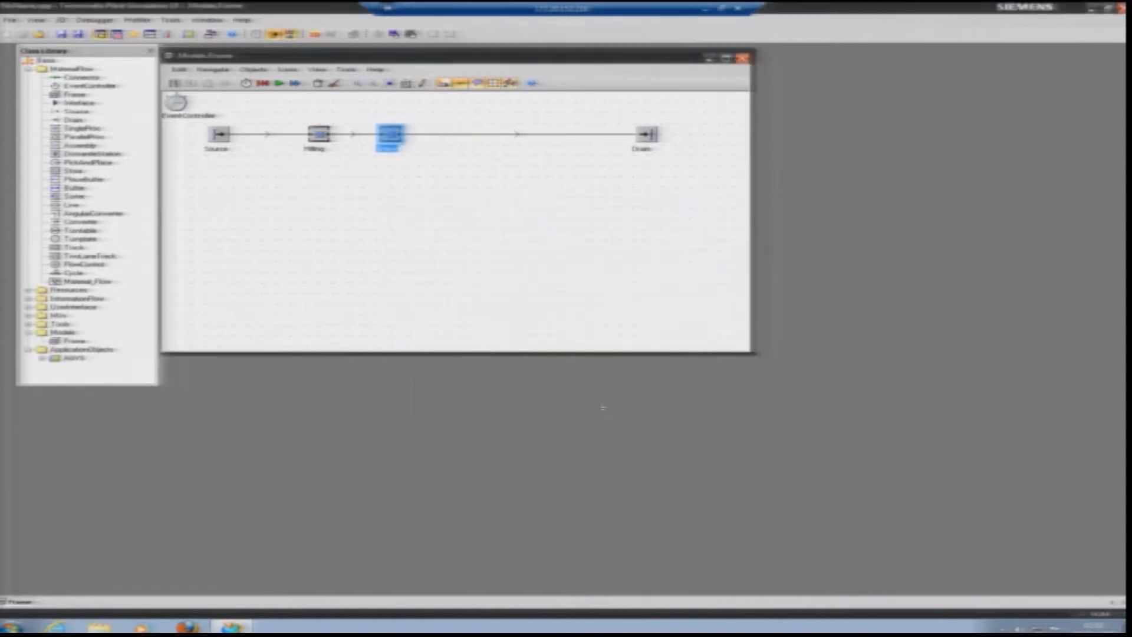
pyautogui.click(339, 166)
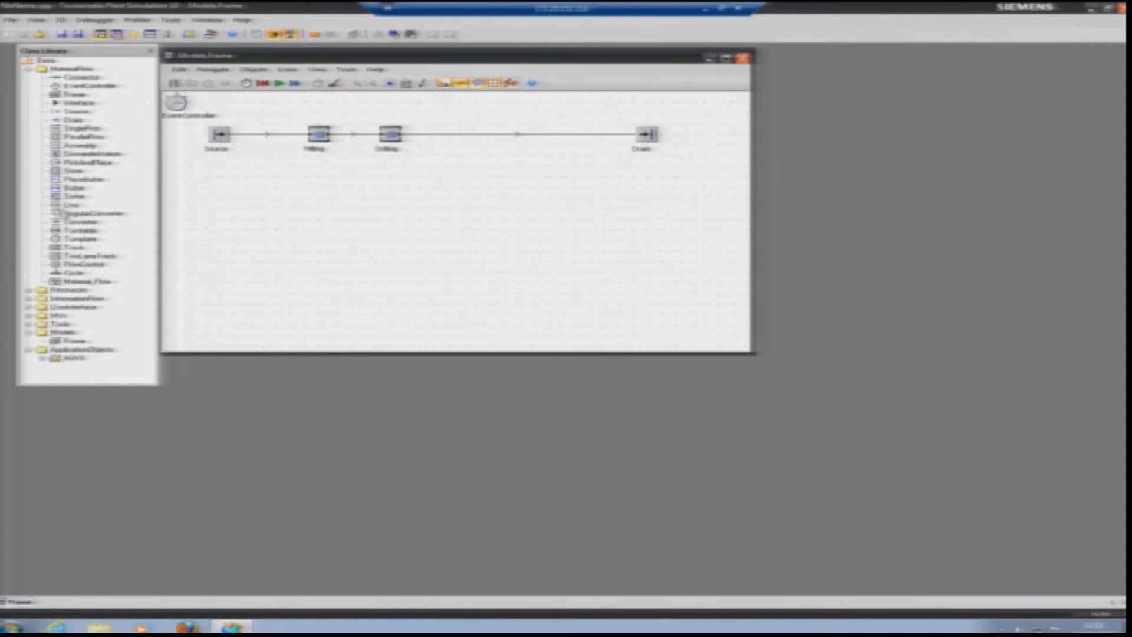
# Step: Insert a Line between the Source and Milling, and a PickAndPlace just above the link between Milling and Drilling
pyautogui.moveTo(59, 207); pyautogui.dragTo(307, 136)
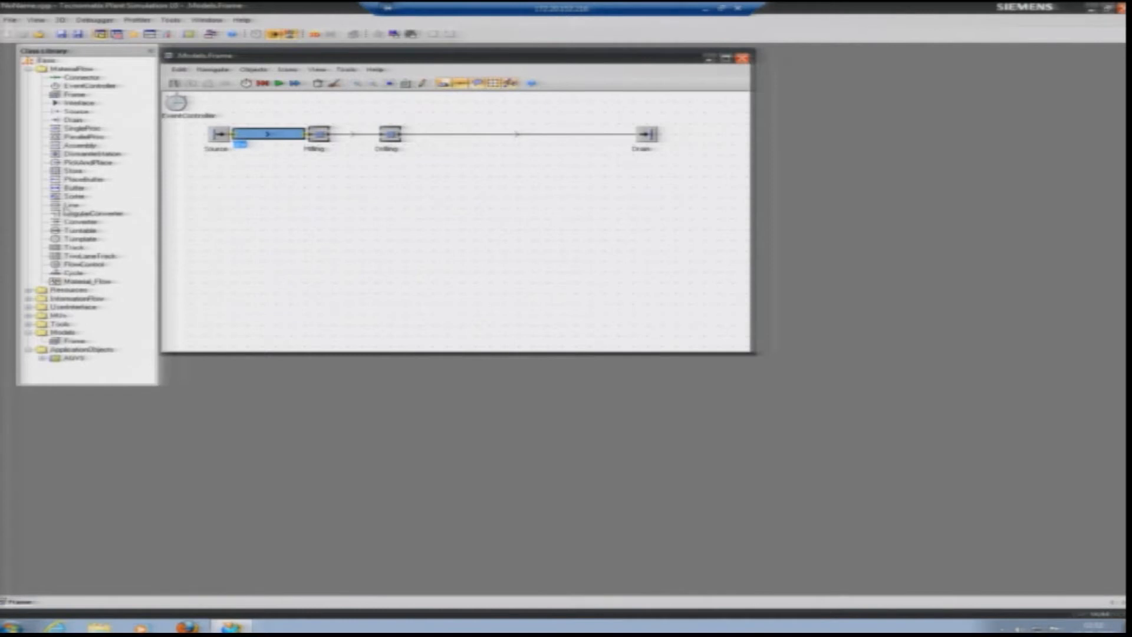
pyautogui.click(59, 163)
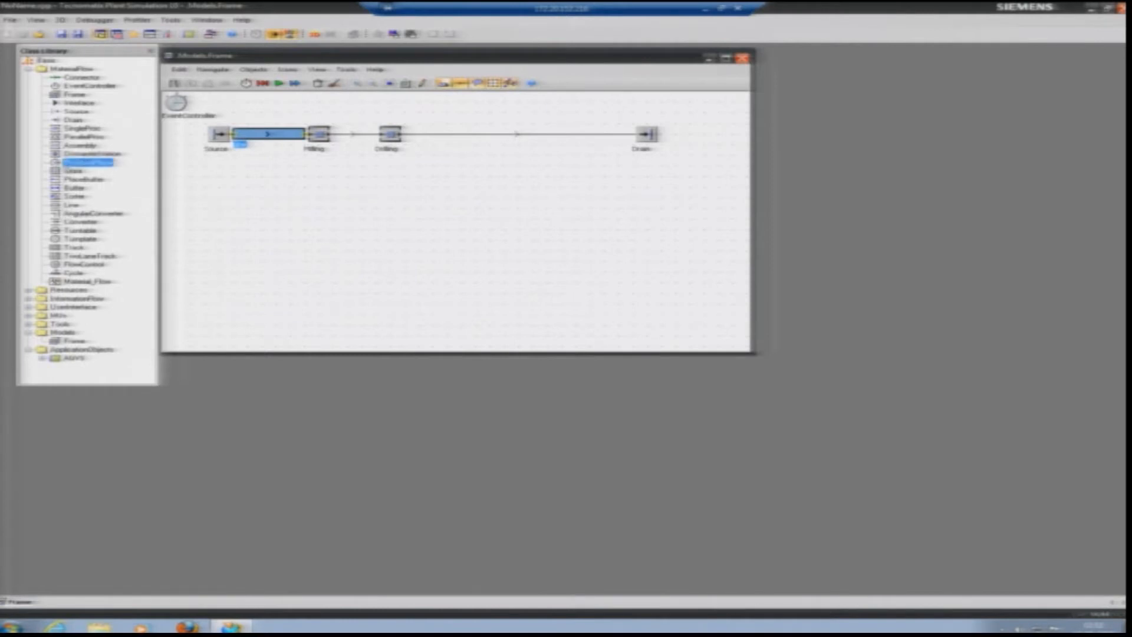
pyautogui.click(349, 125)
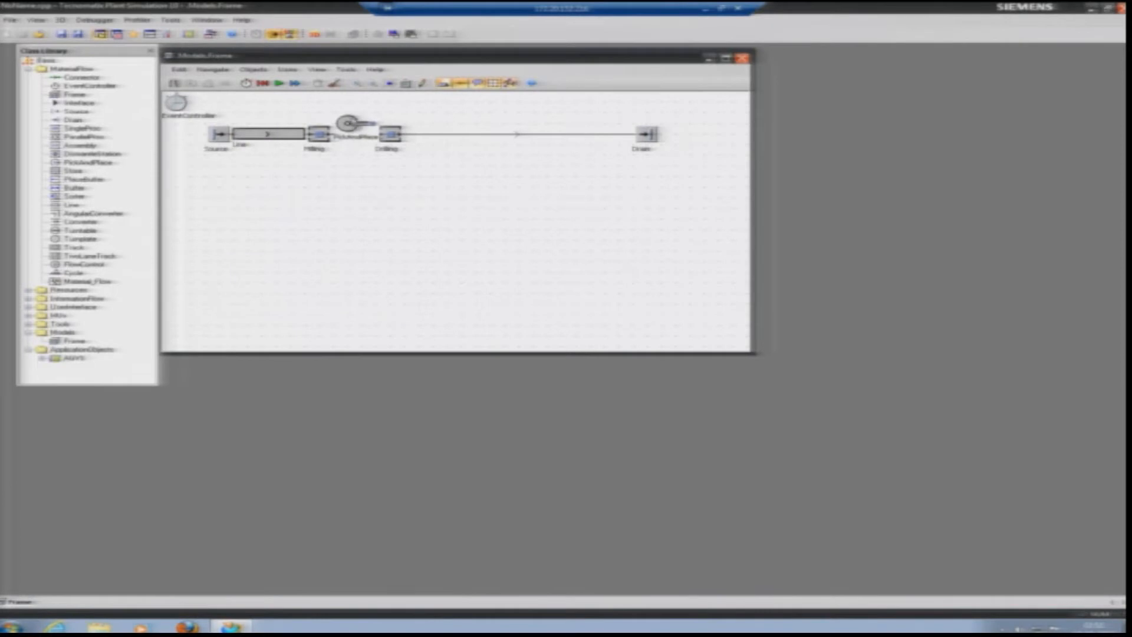
# Step: Move the PickAndPlace slightly higher above the link between Milling and Drilling
pyautogui.moveTo(348, 123); pyautogui.dragTo(347, 112)
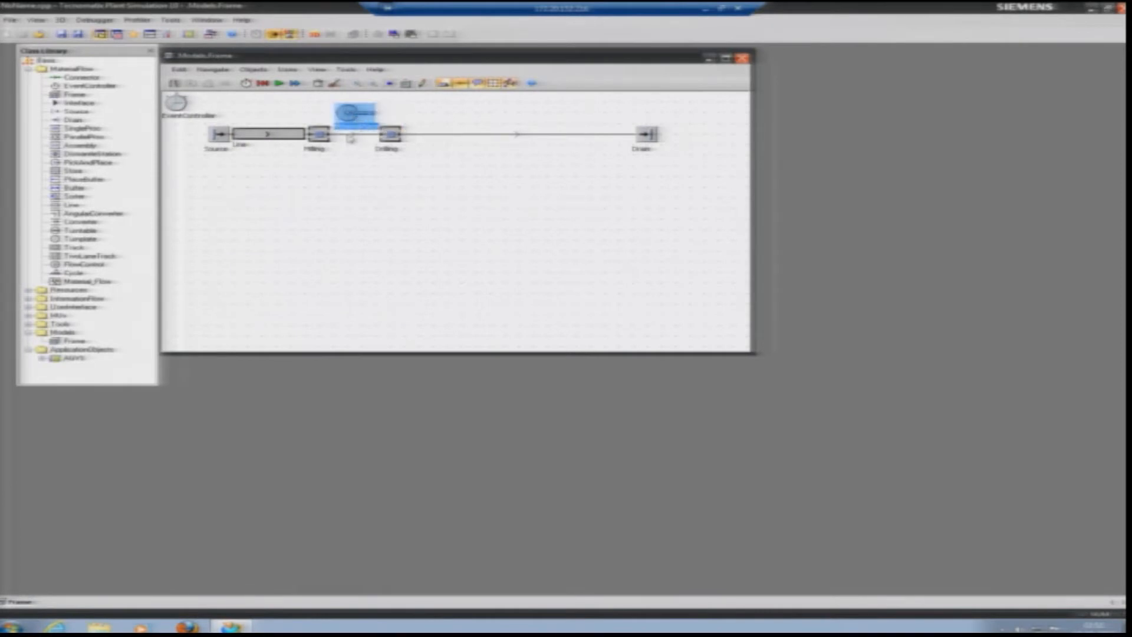
pyautogui.click(327, 138)
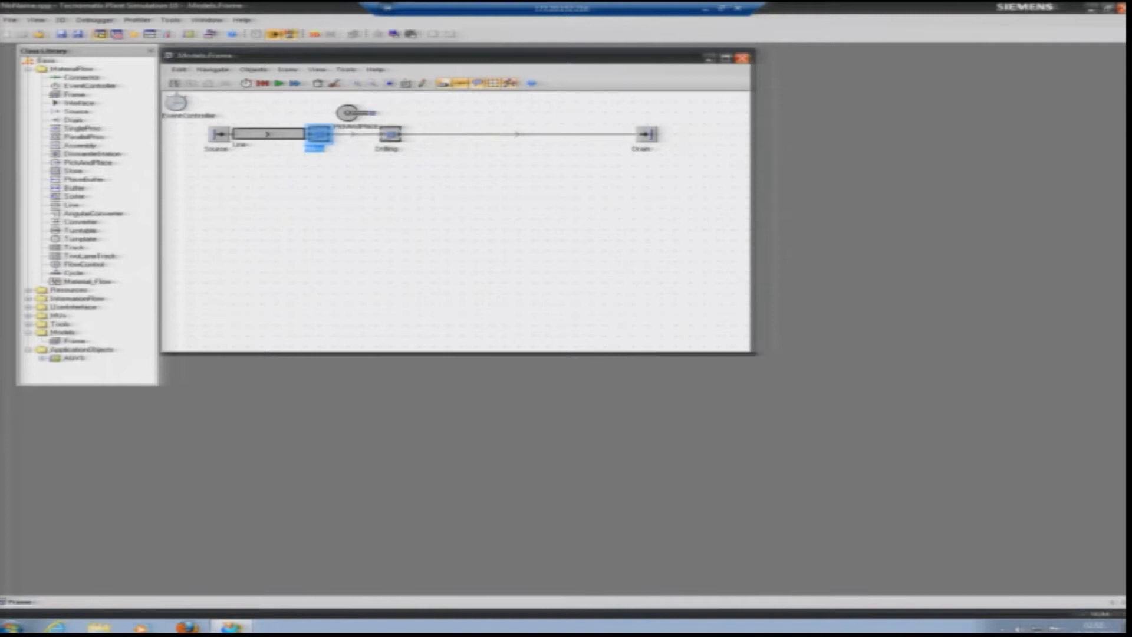
pyautogui.click(390, 136)
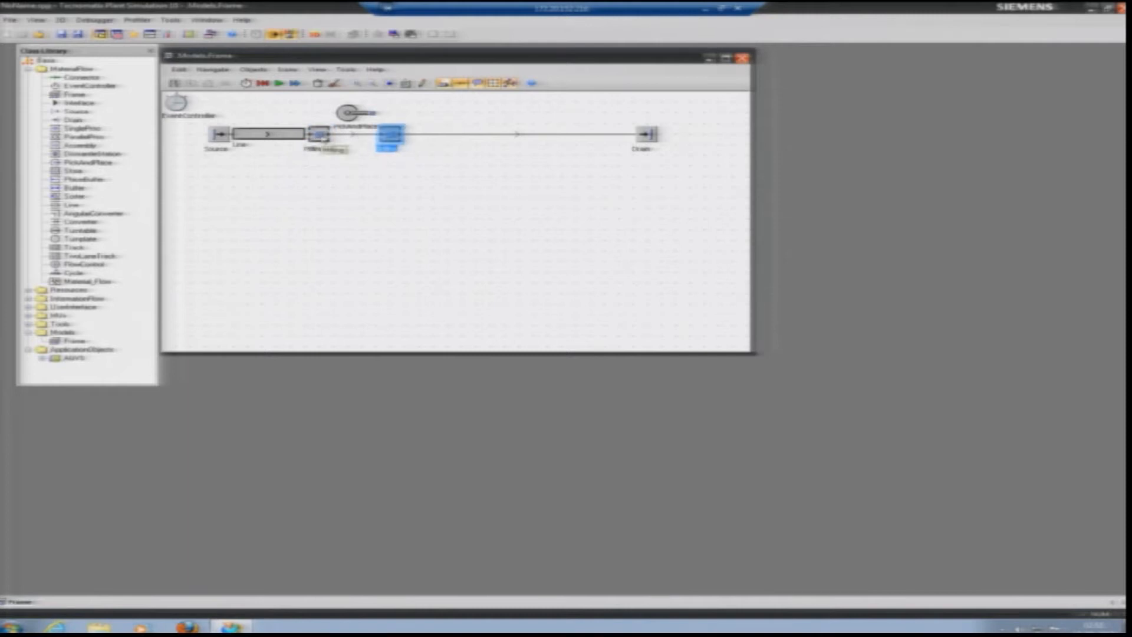
pyautogui.click(323, 139)
pyautogui.click(390, 141)
pyautogui.click(323, 139)
pyautogui.click(390, 139)
# Step: Move Drilling away from Milling towards the Drain, and view the PickAndPlace's attributes
pyautogui.moveTo(517, 152); pyautogui.dragTo(527, 137)
pyautogui.click(349, 115)
pyautogui.doubleClick(348, 115)
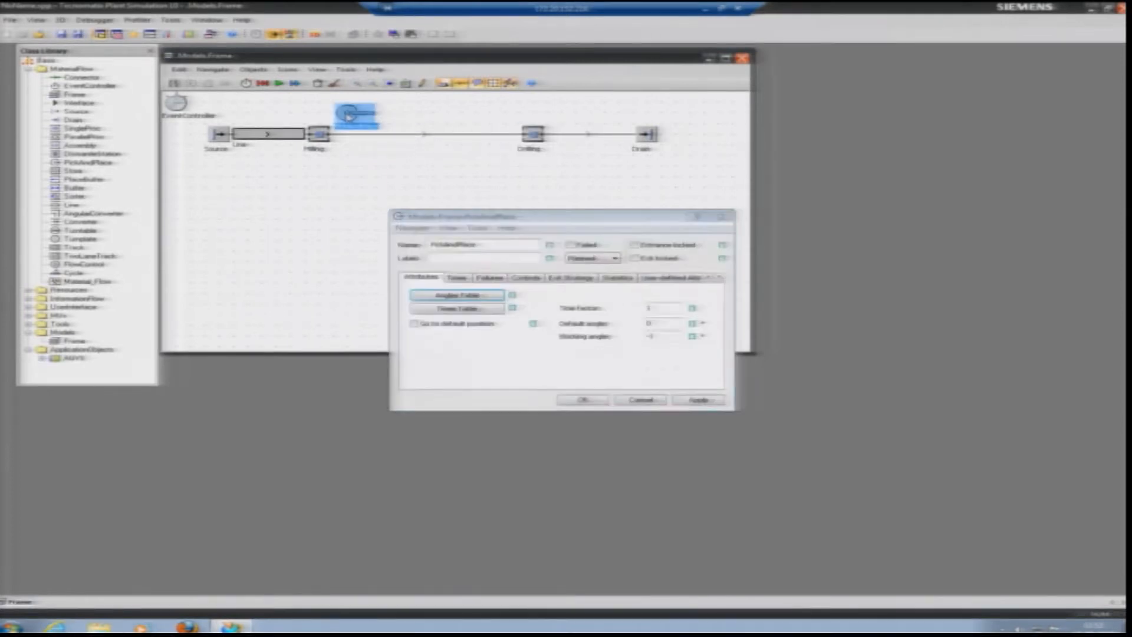
pyautogui.click(719, 216)
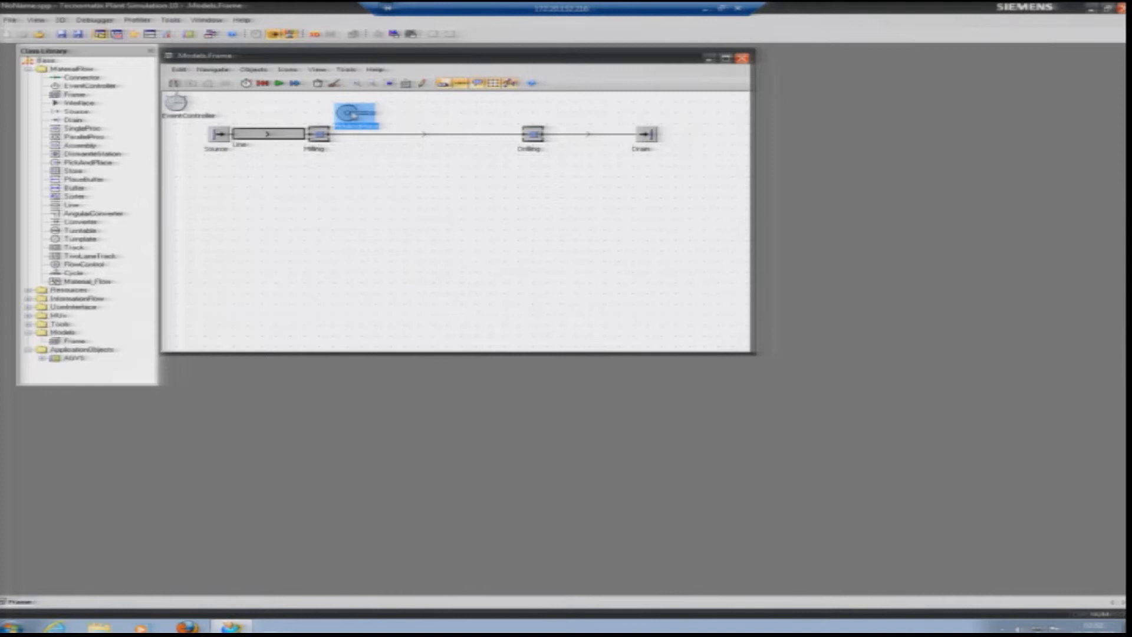
# Step: Move Drilling close beside Milling, and shift the PickAndPlace so it sits above and between the two stations
pyautogui.moveTo(532, 141); pyautogui.dragTo(379, 142)
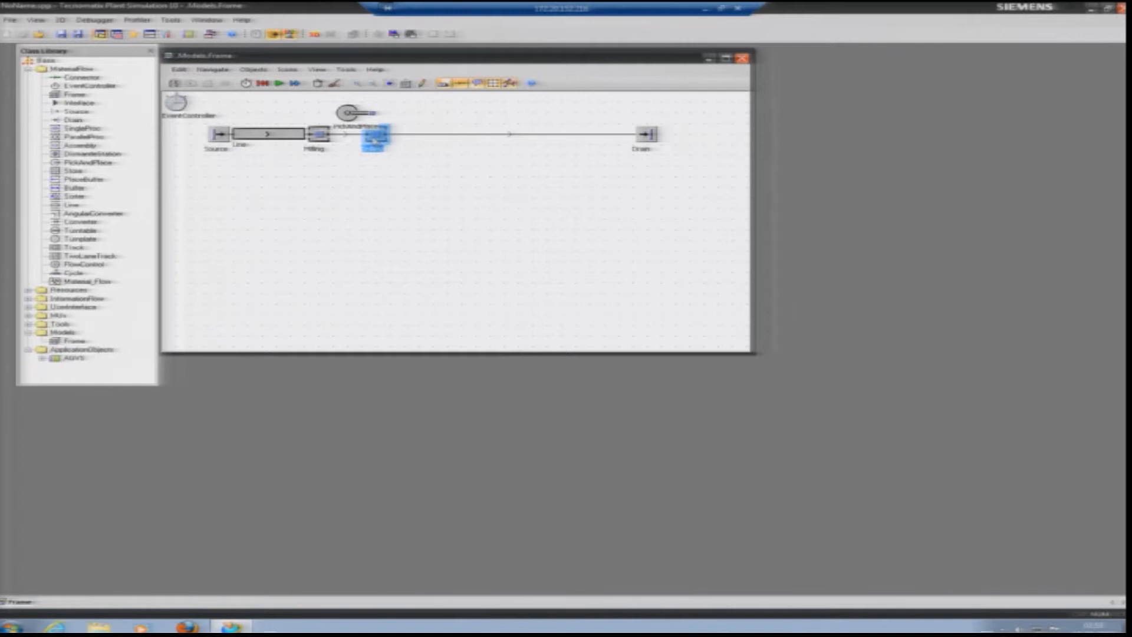
pyautogui.moveTo(357, 141); pyautogui.dragTo(347, 142)
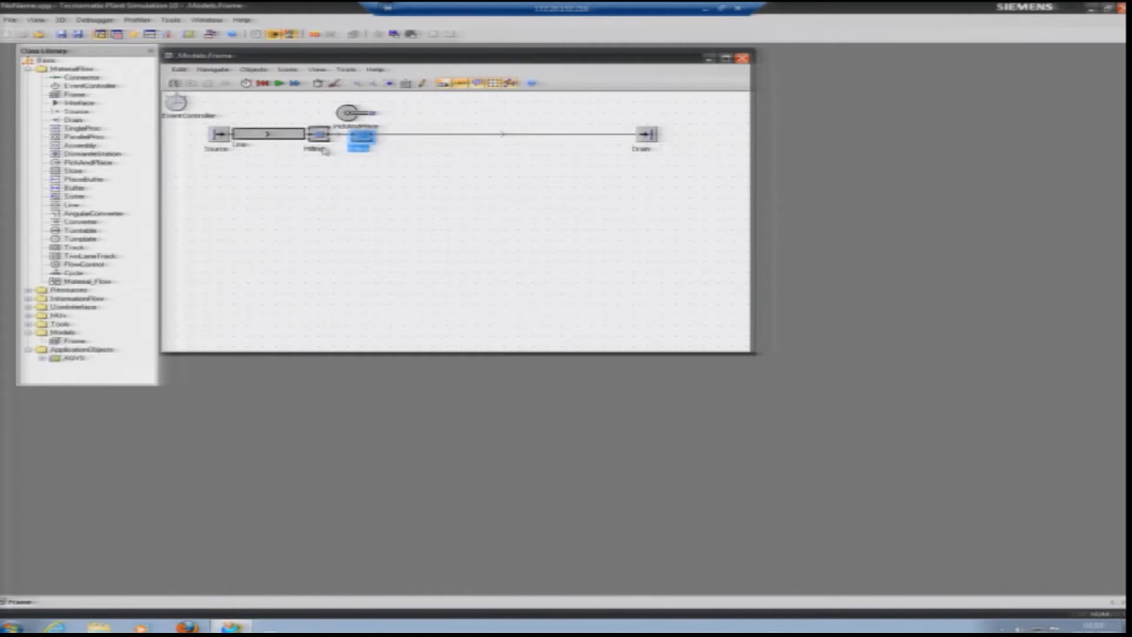
pyautogui.click(387, 159)
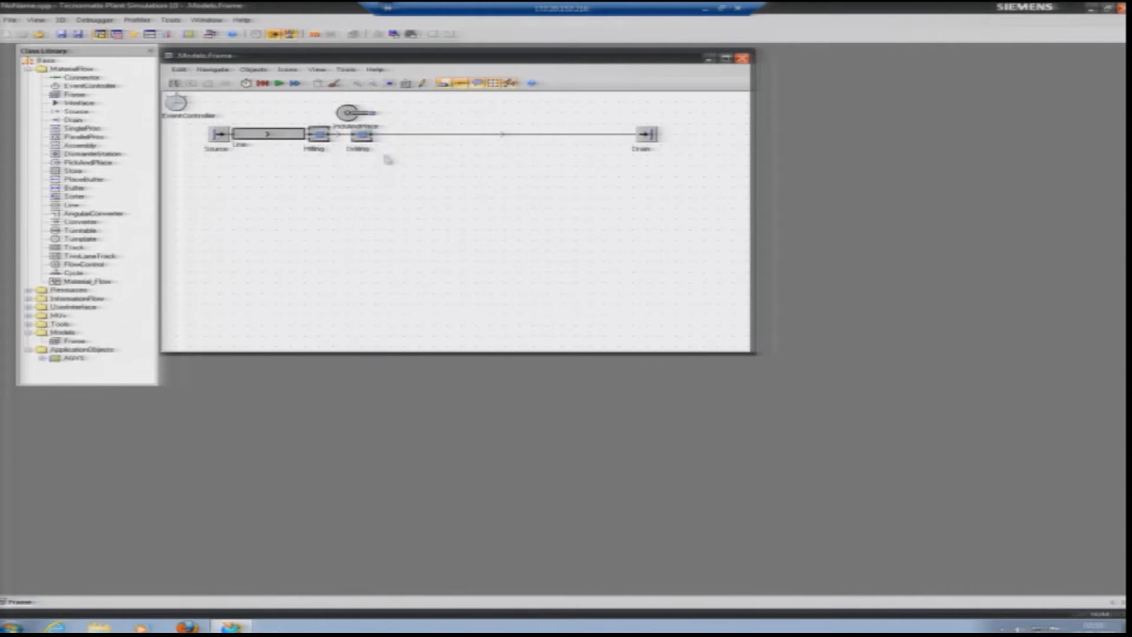
pyautogui.moveTo(348, 113); pyautogui.dragTo(335, 114)
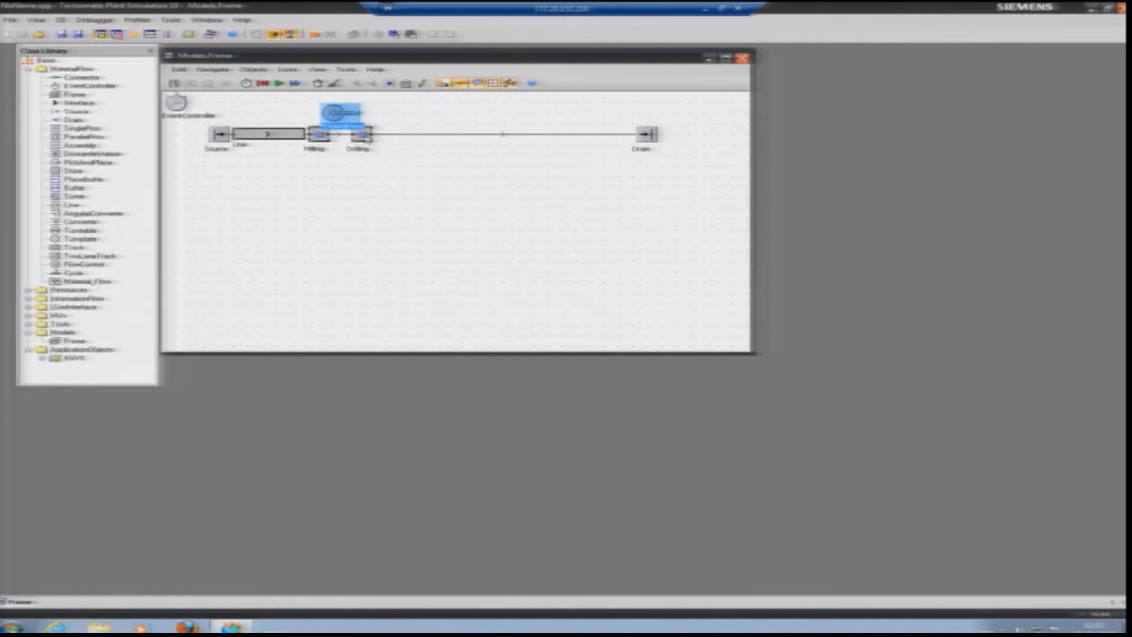
# Step: Run and reset the simulation, and in the EventController turn off real-time mode and reduce the simulation speed
pyautogui.click(279, 83)
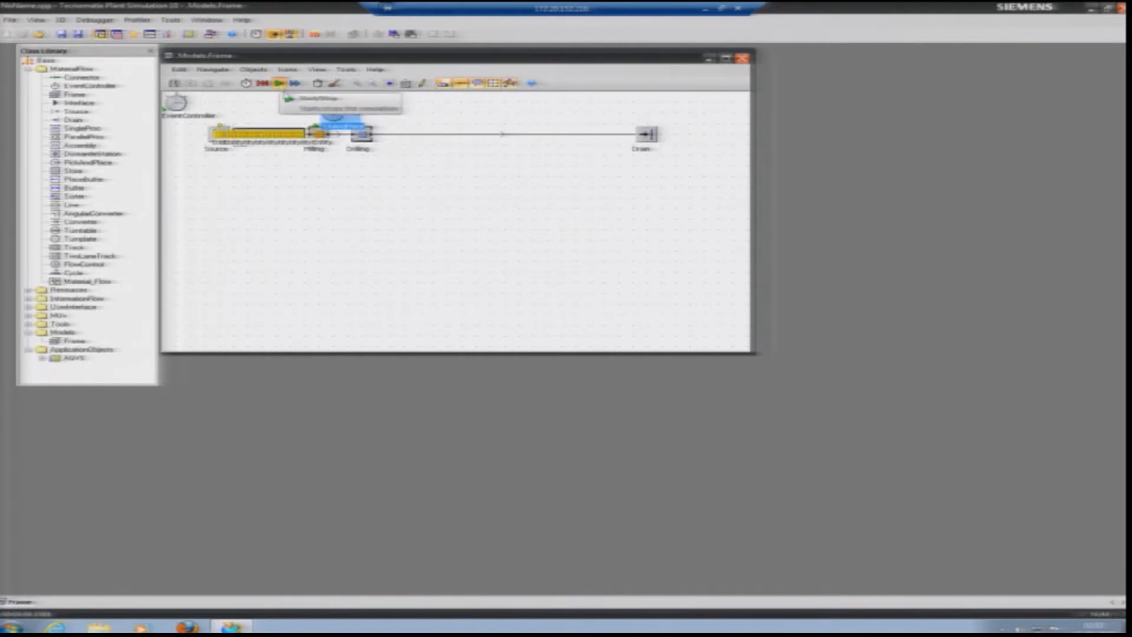
pyautogui.click(263, 83)
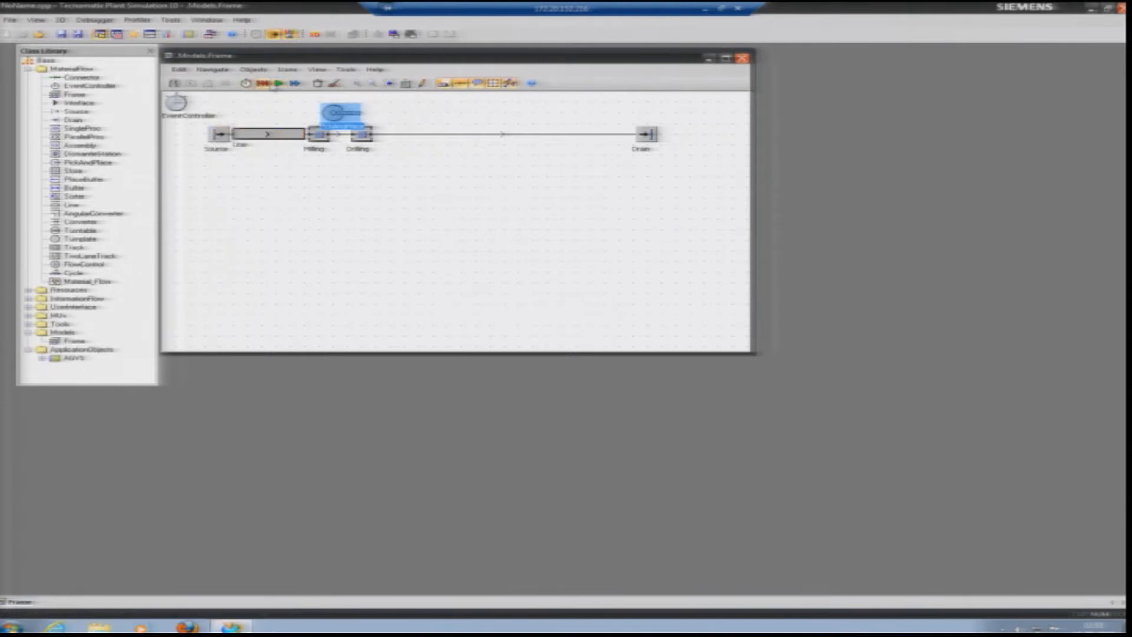
pyautogui.doubleClick(175, 103)
pyautogui.click(419, 291)
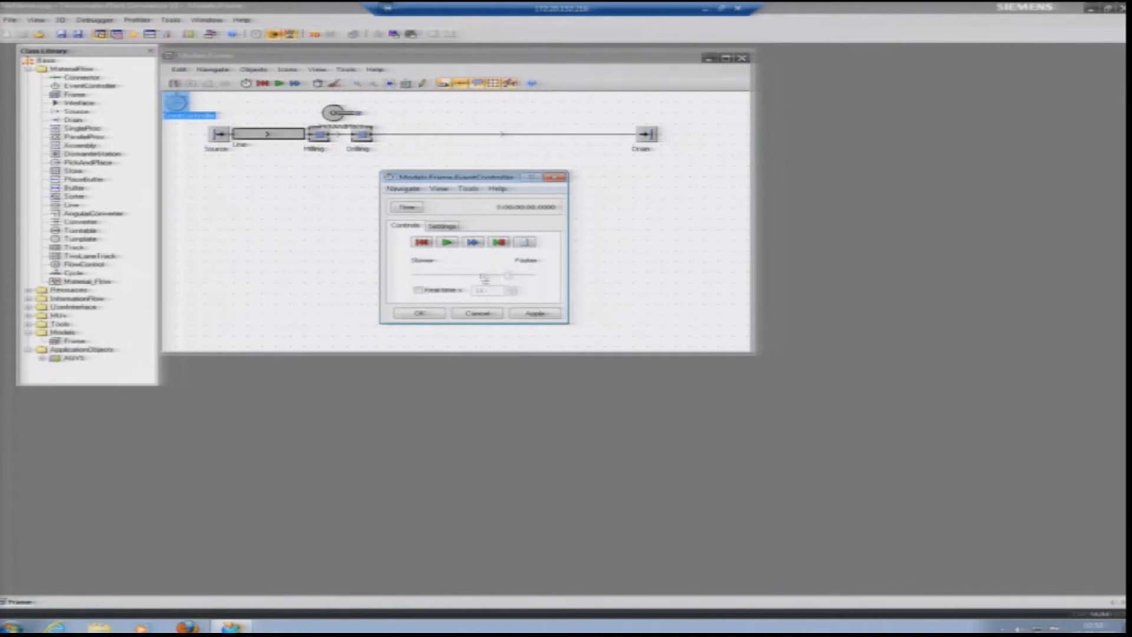
pyautogui.moveTo(509, 276); pyautogui.dragTo(490, 276)
pyautogui.click(442, 315)
# Step: Run the simulation at the reduced speed, and reset it
pyautogui.click(279, 84)
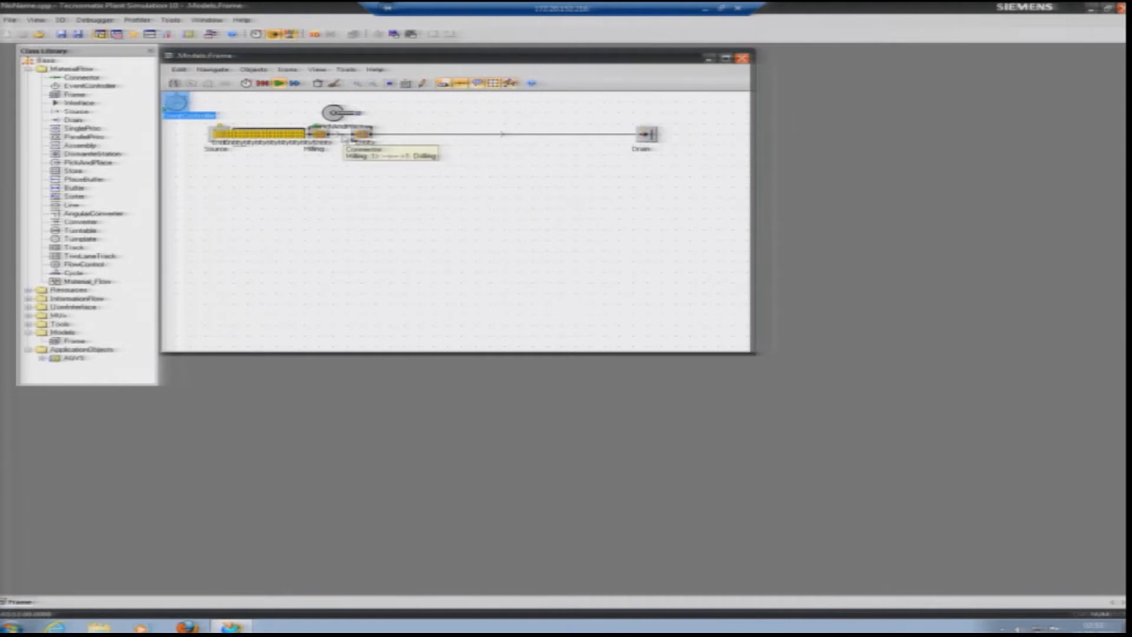
pyautogui.click(343, 136)
pyautogui.click(263, 84)
# Step: Delete the connector that links Milling directly to Drilling
pyautogui.click(360, 135)
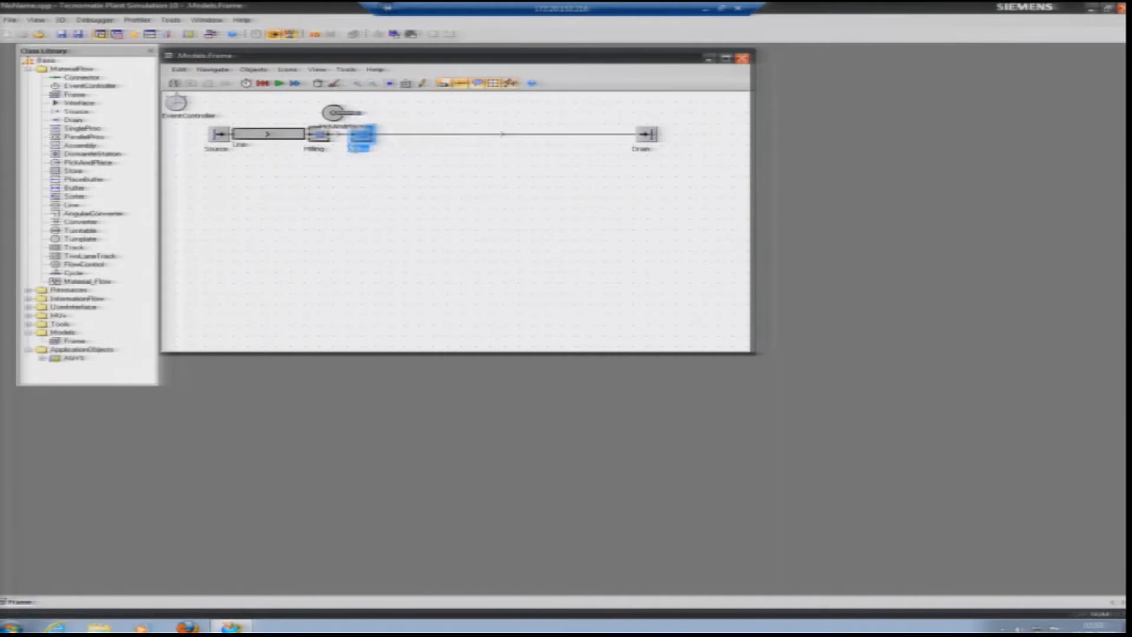
pyautogui.click(318, 135)
pyautogui.click(340, 135)
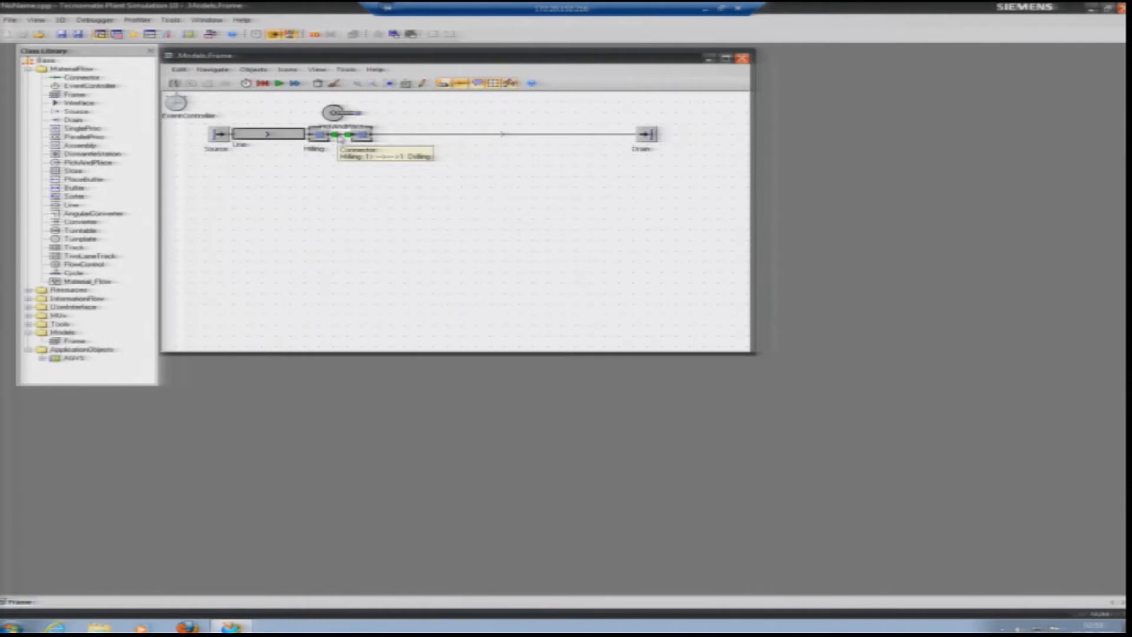
pyautogui.press('Delete')
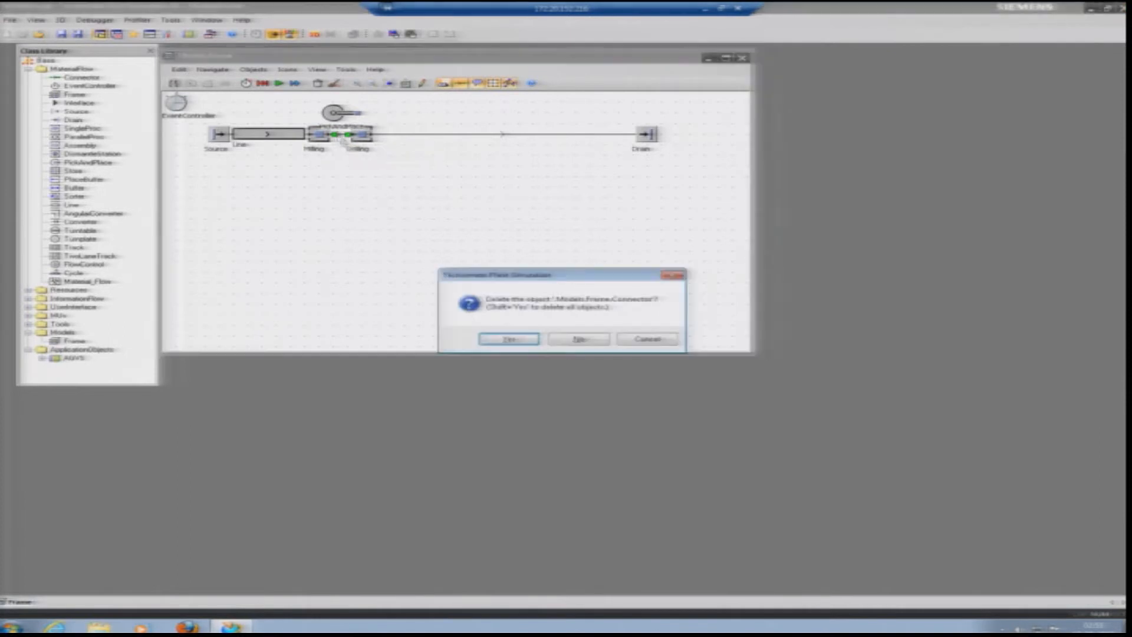
pyautogui.click(508, 340)
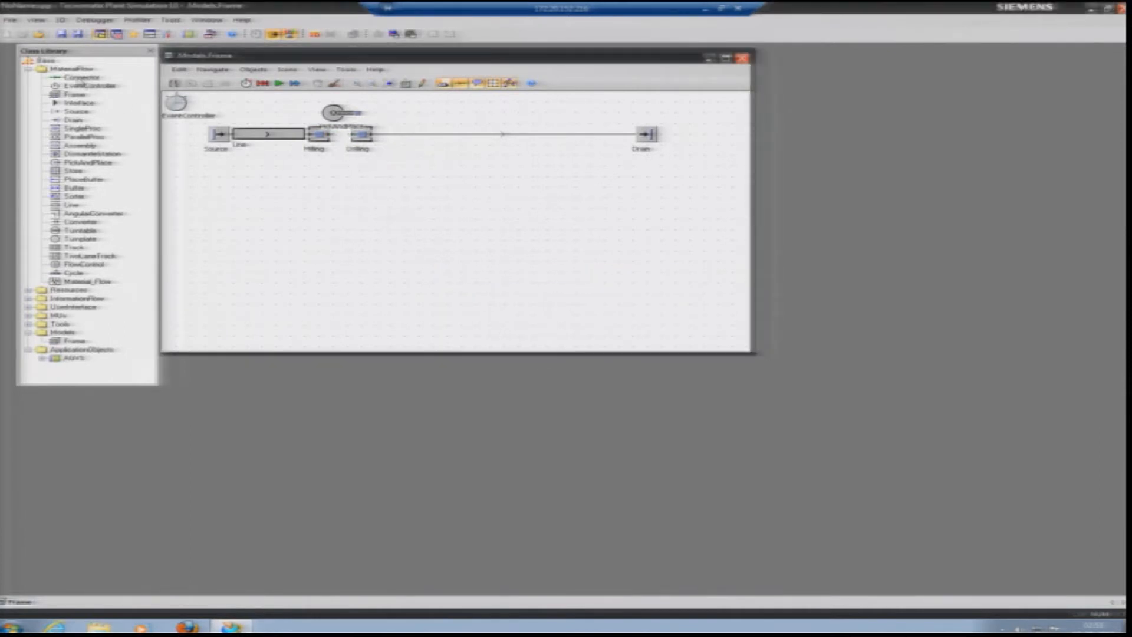
# Step: Connect Milling to the PickAndPlace and the PickAndPlace to Drilling, moving the robot down and back up to check the links
pyautogui.click(82, 77)
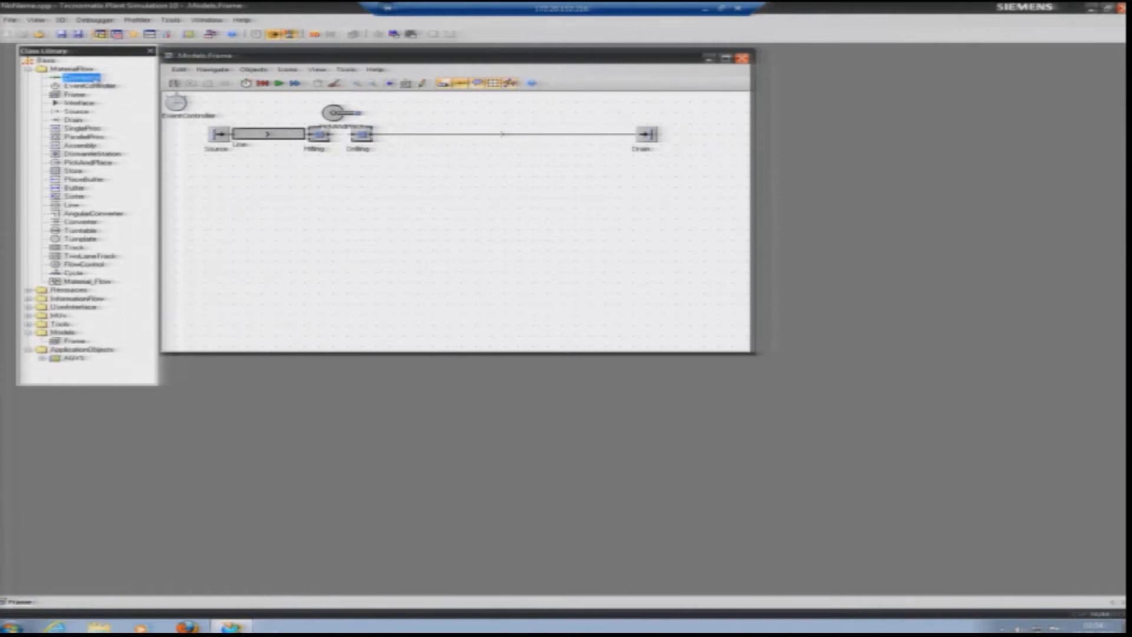
pyautogui.click(93, 79)
pyautogui.click(317, 135)
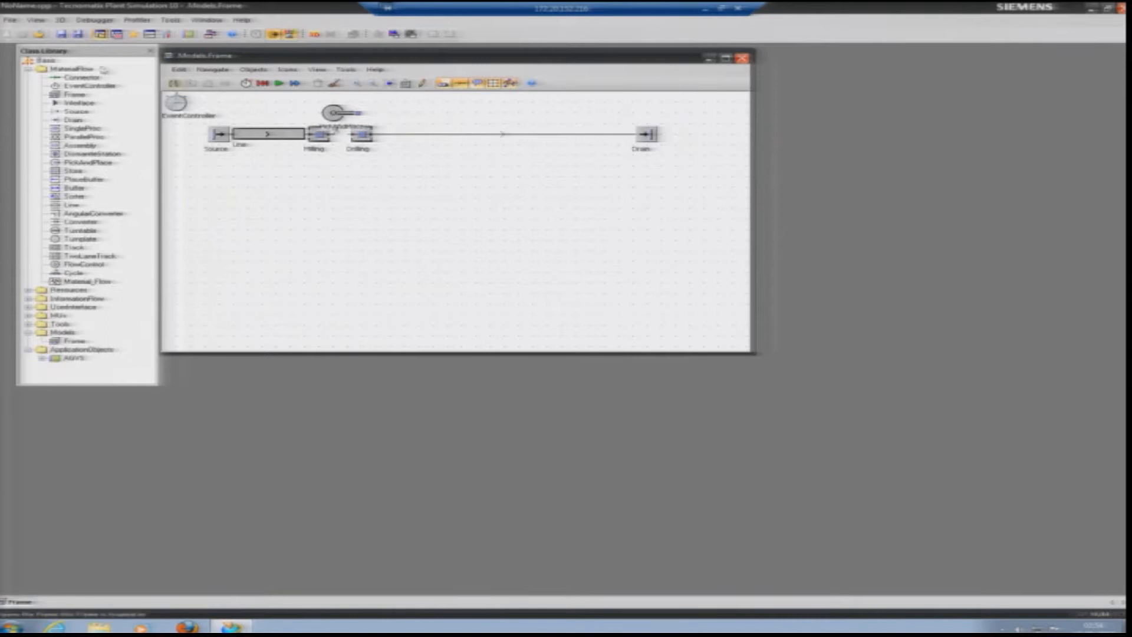
pyautogui.click(82, 77)
pyautogui.click(337, 114)
pyautogui.click(364, 133)
pyautogui.moveTo(348, 125); pyautogui.dragTo(345, 238)
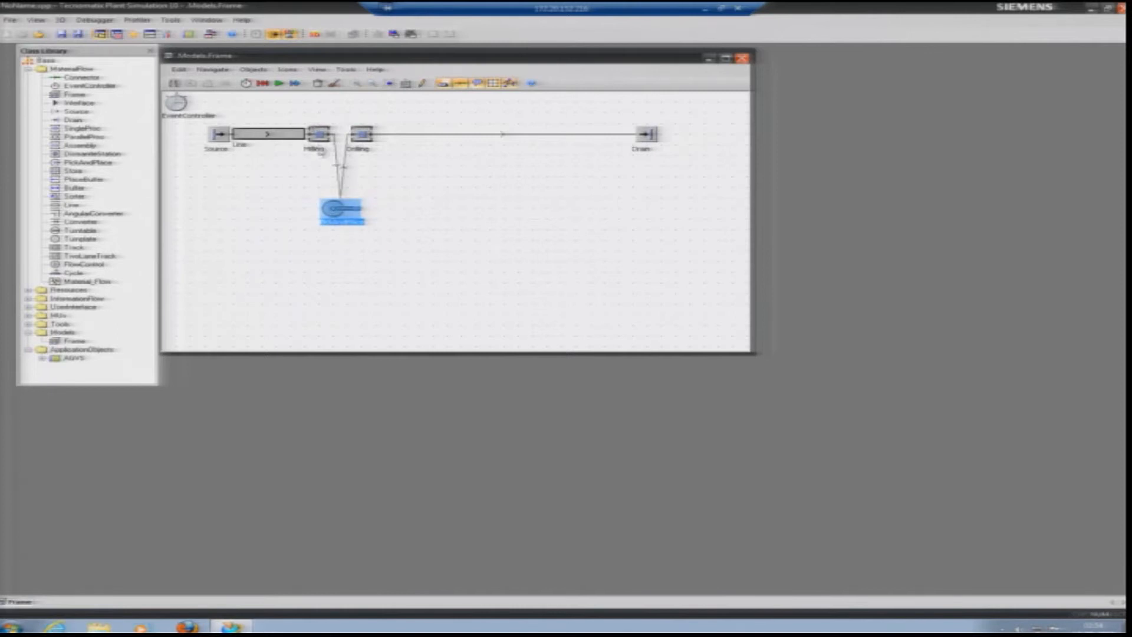
pyautogui.moveTo(340, 213); pyautogui.dragTo(348, 111)
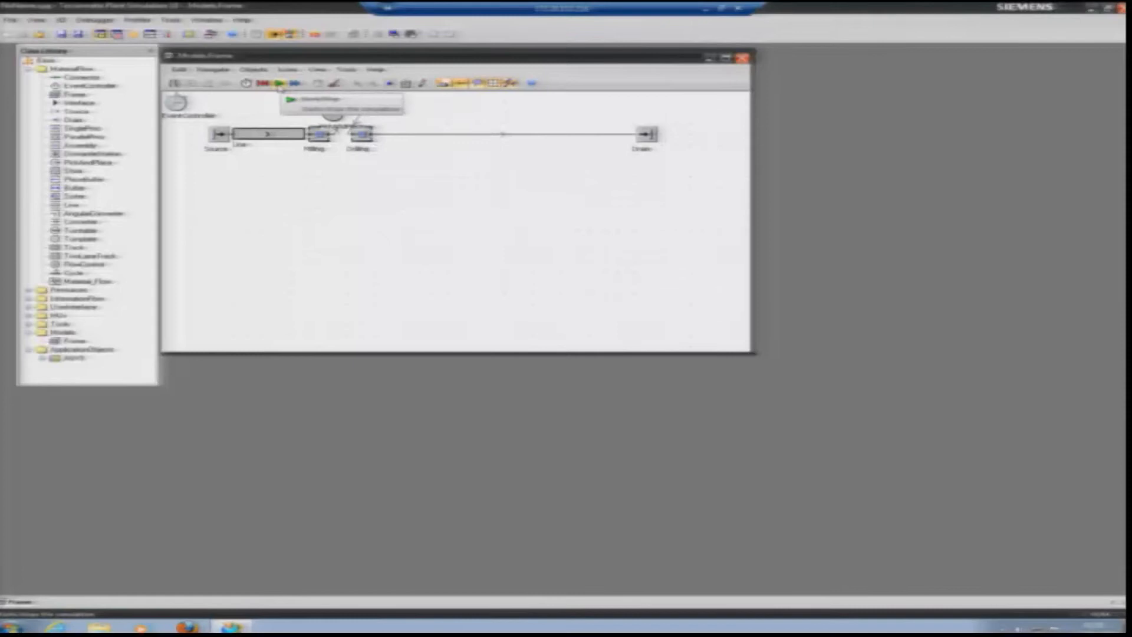
# Step: Run and reset the simulation at the reduced speed, and again with real-time mode enabled at a factor of 10
pyautogui.click(280, 83)
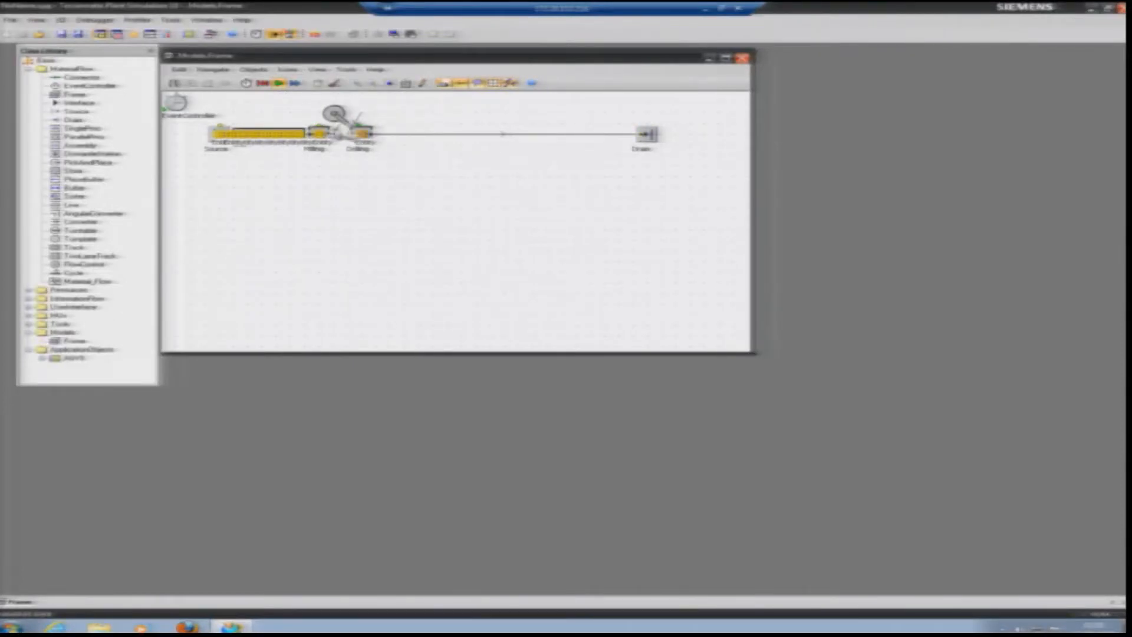
pyautogui.click(263, 84)
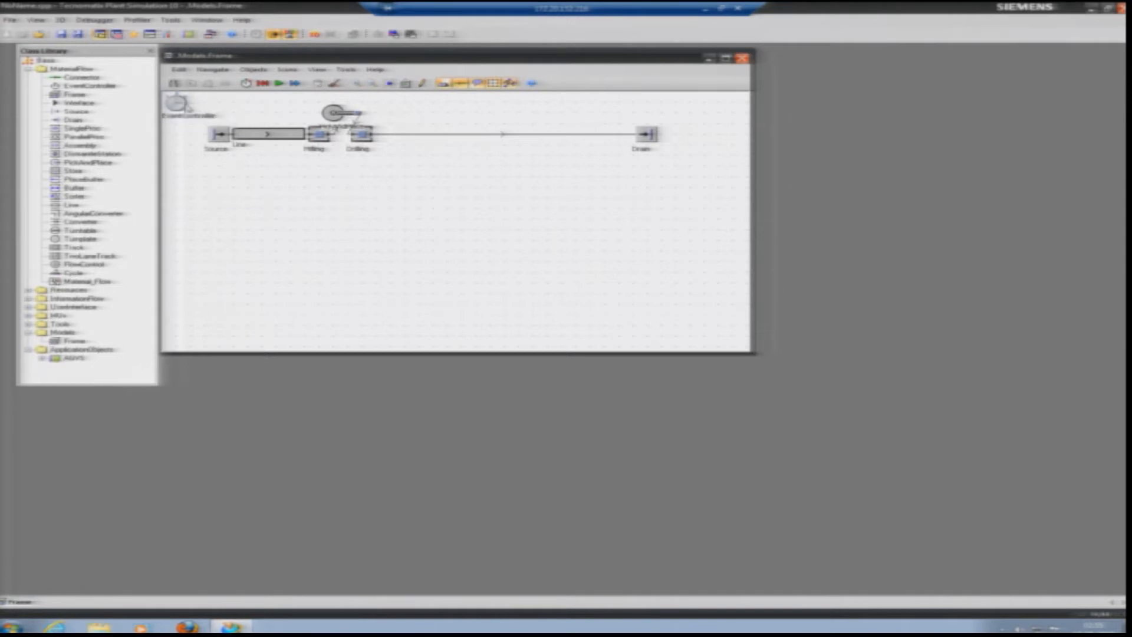
pyautogui.doubleClick(177, 104)
pyautogui.click(418, 291)
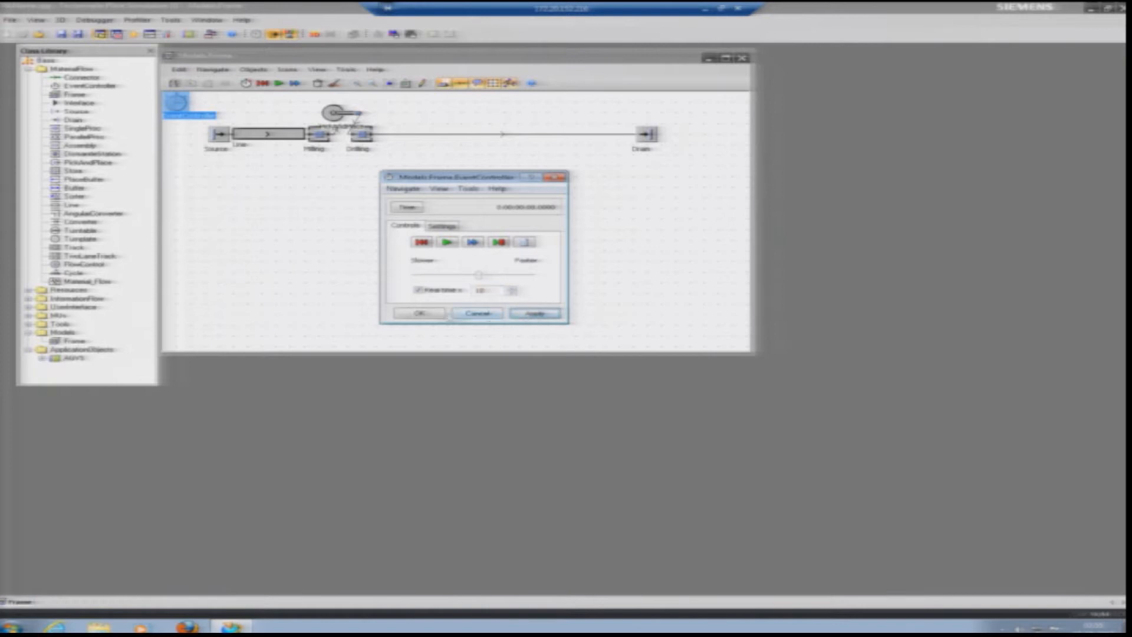
pyautogui.click(419, 313)
pyautogui.click(278, 83)
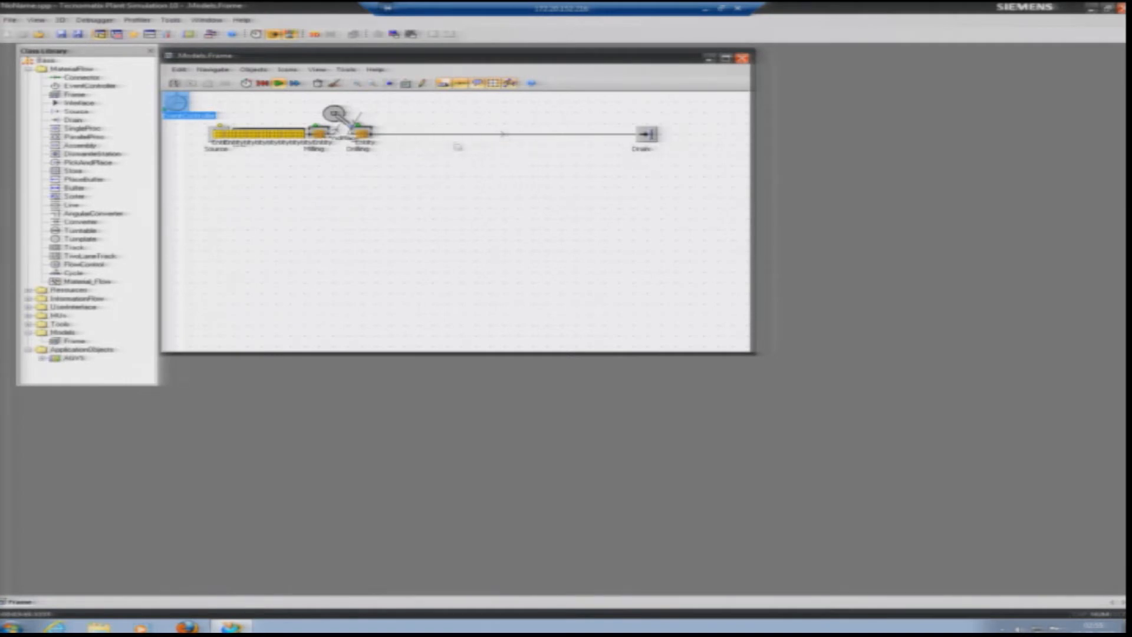
pyautogui.click(263, 83)
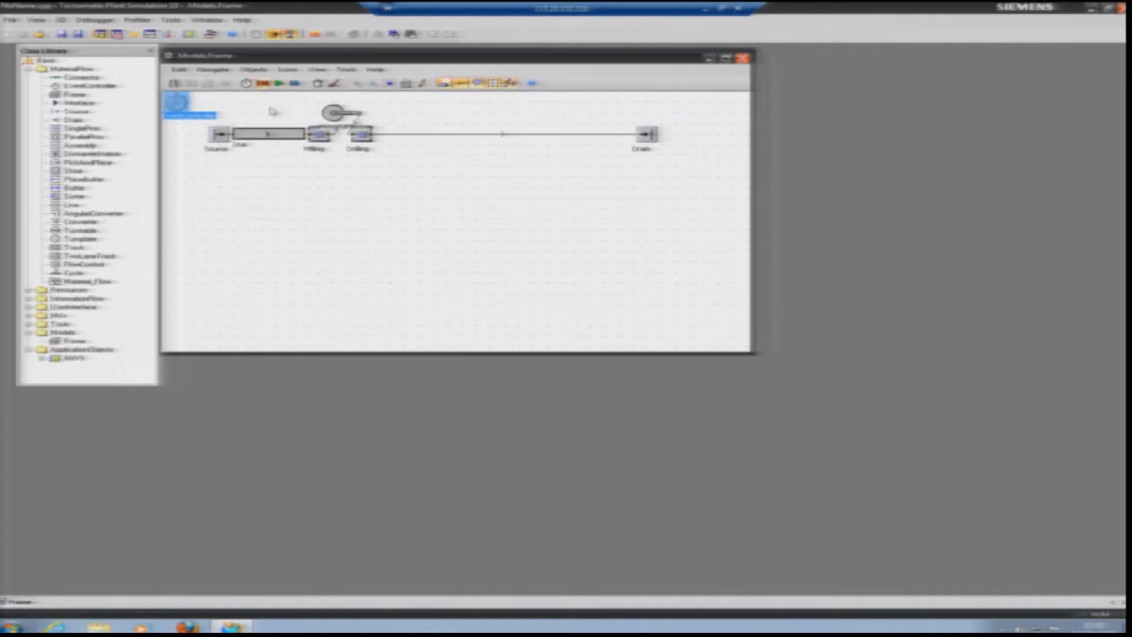
# Step: Examine the length and speed attributes of the Line between the Source and Milling
pyautogui.rightClick(279, 135)
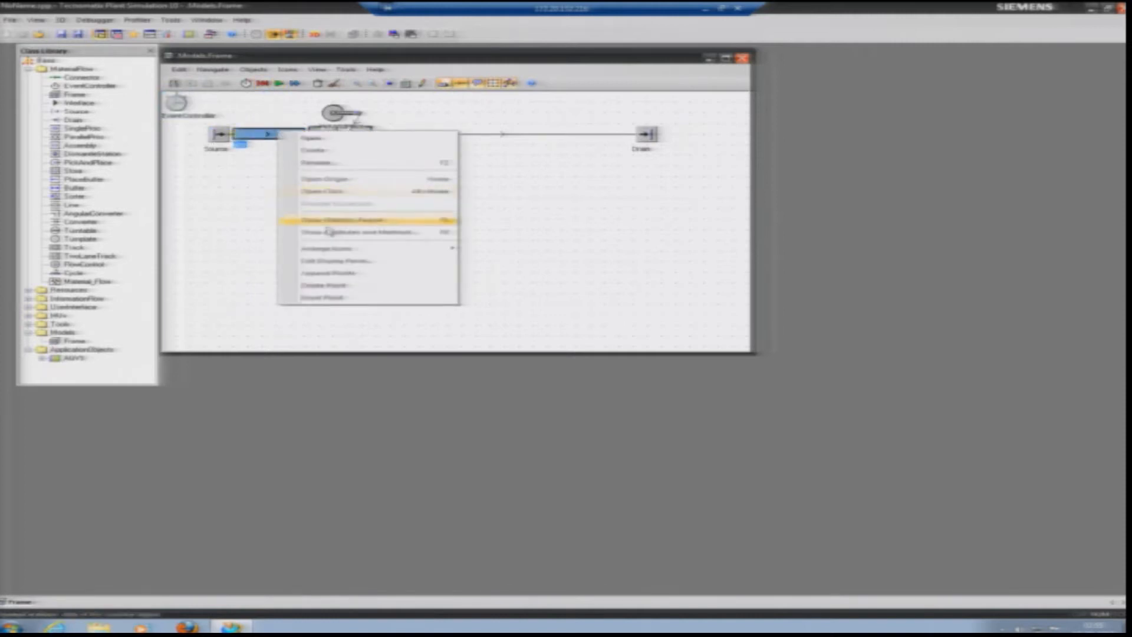
pyautogui.click(307, 140)
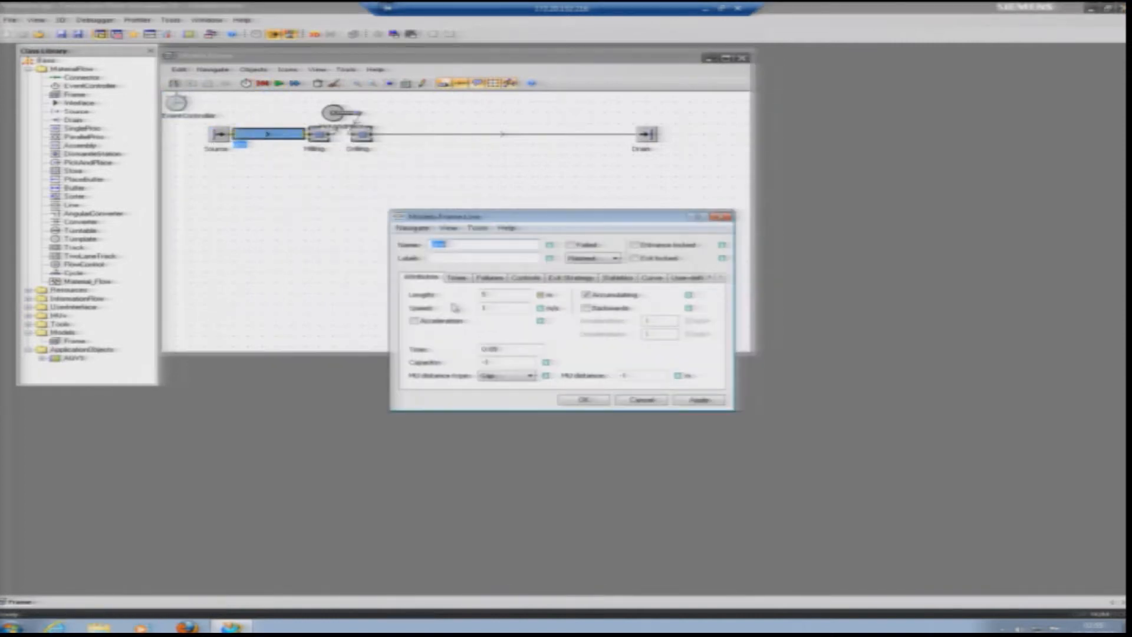
pyautogui.doubleClick(489, 307)
pyautogui.doubleClick(500, 294)
pyautogui.click(396, 146)
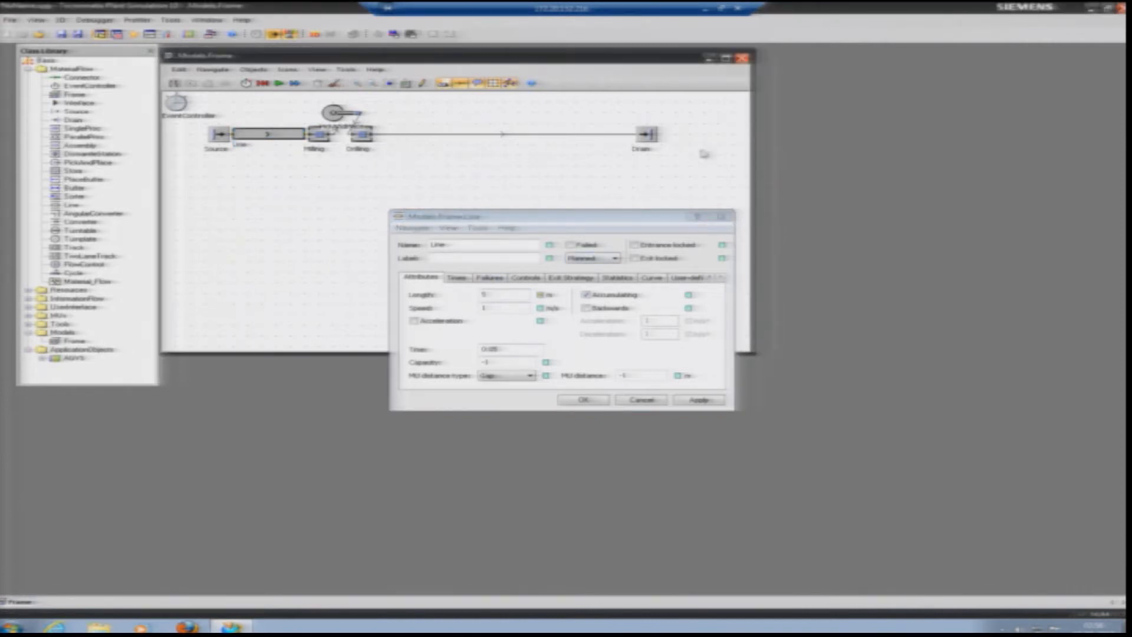
pyautogui.click(651, 144)
pyautogui.click(723, 216)
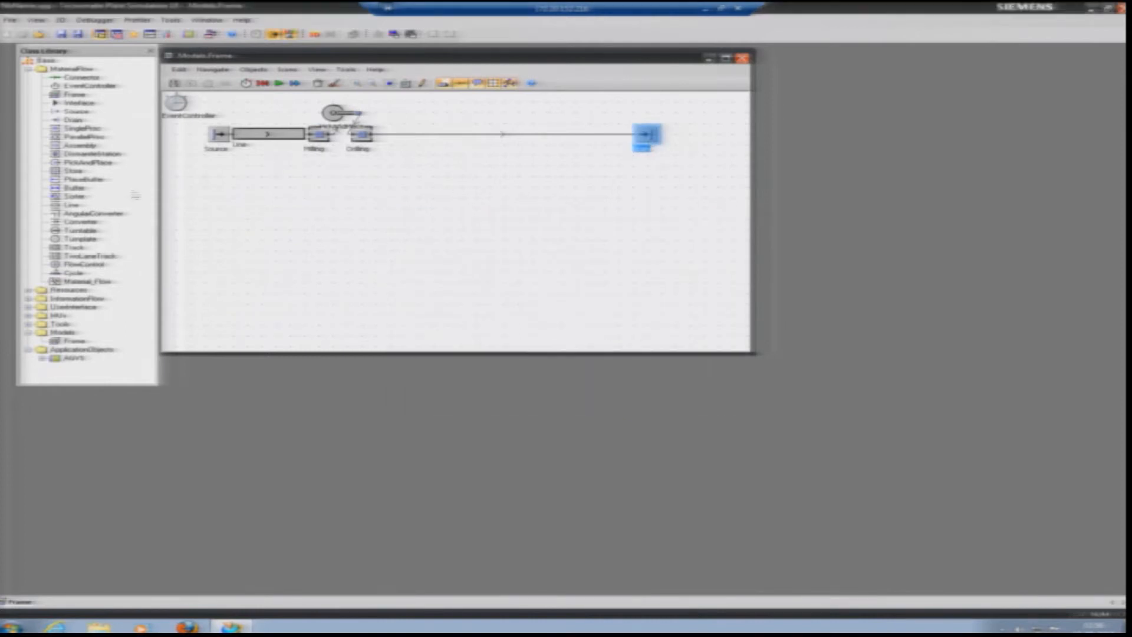
# Step: Insert a second Line between Drilling and the Drain, and set its length to 15 m
pyautogui.moveTo(75, 209); pyautogui.dragTo(396, 141)
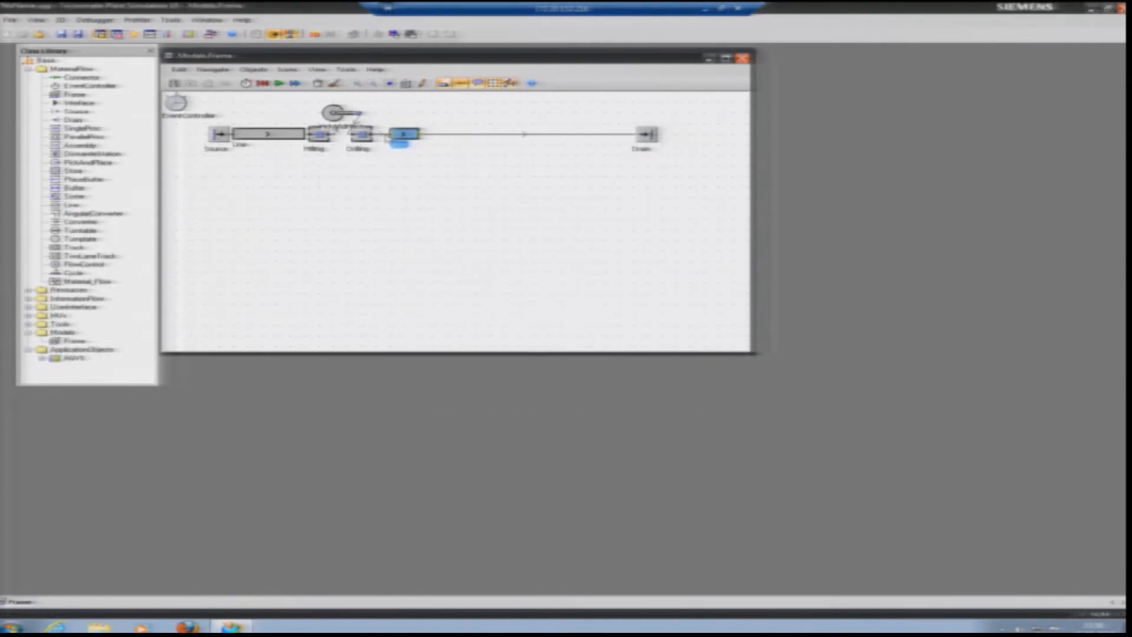
pyautogui.rightClick(411, 137)
pyautogui.click(451, 143)
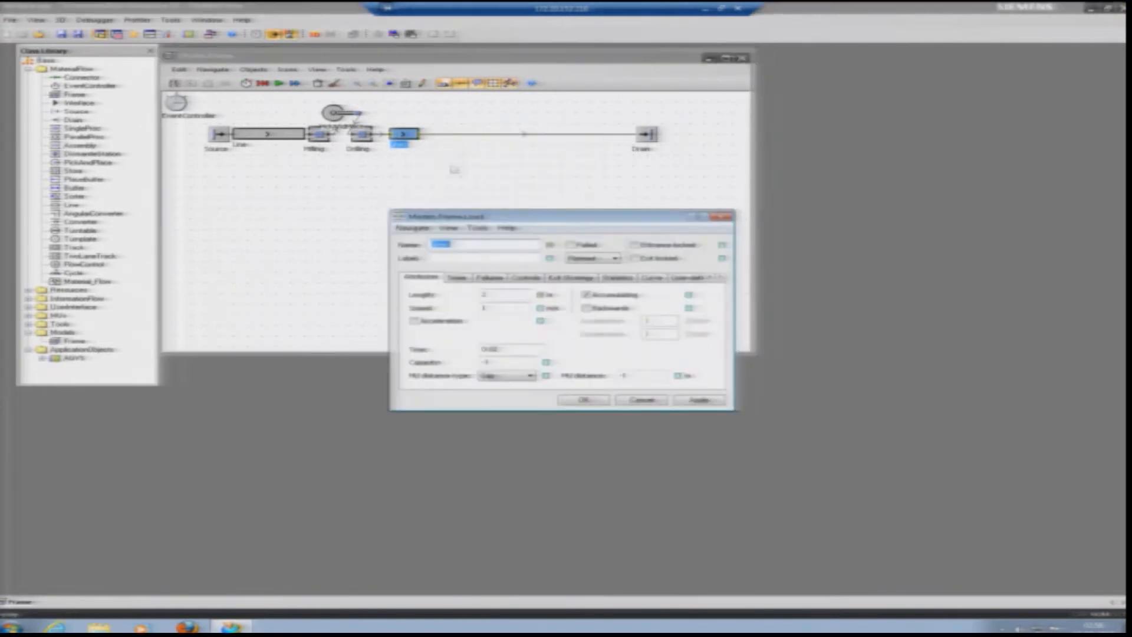
pyautogui.doubleClick(487, 295)
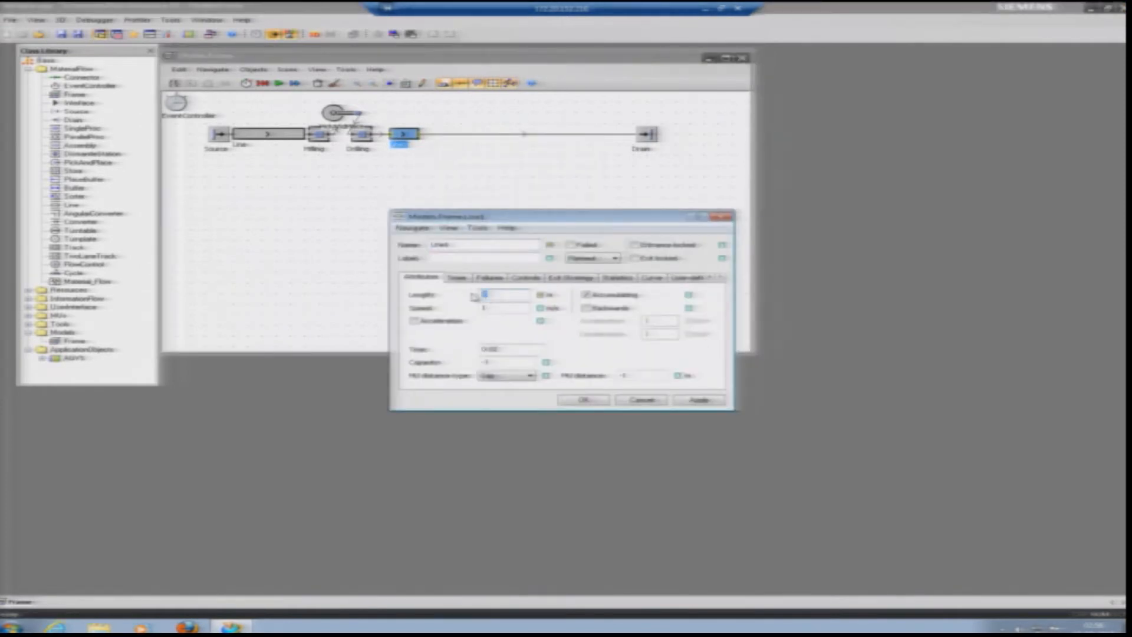
pyautogui.write('15')
pyautogui.press('Return')
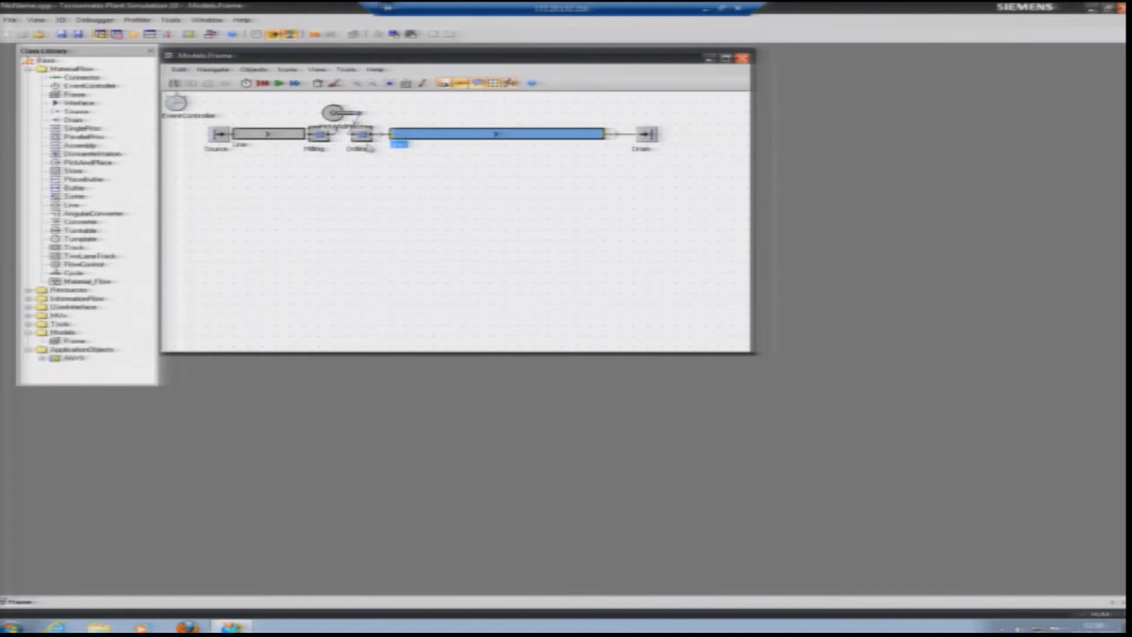
pyautogui.click(372, 148)
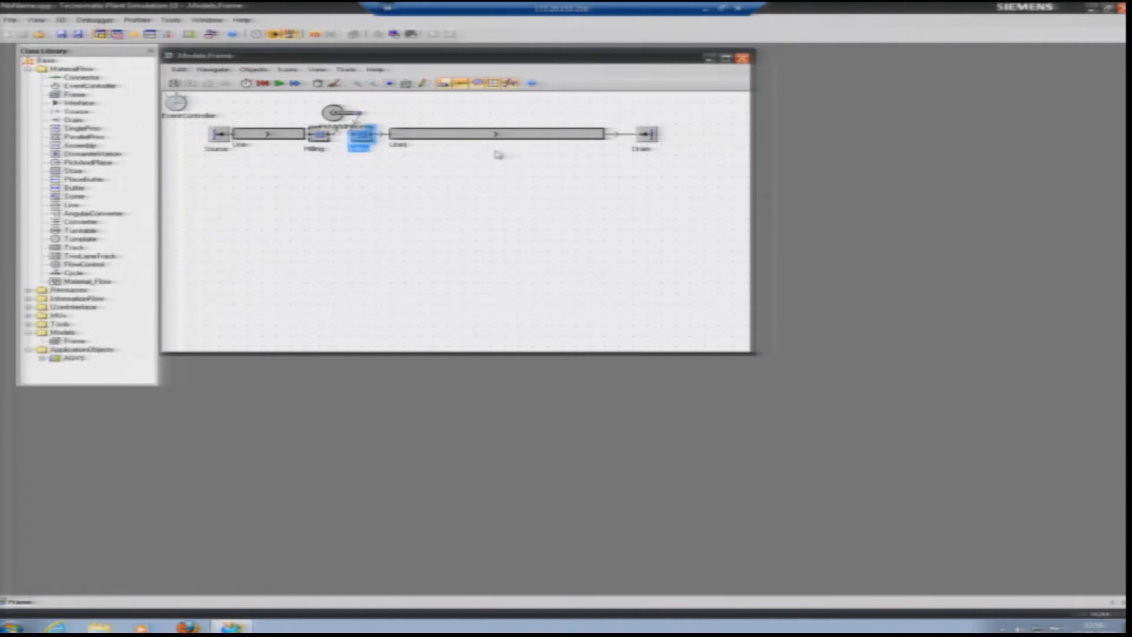
# Step: Set the length of the Line between Drilling and the Drain to 25 m, and fit its ends between the two objects
pyautogui.click(565, 137)
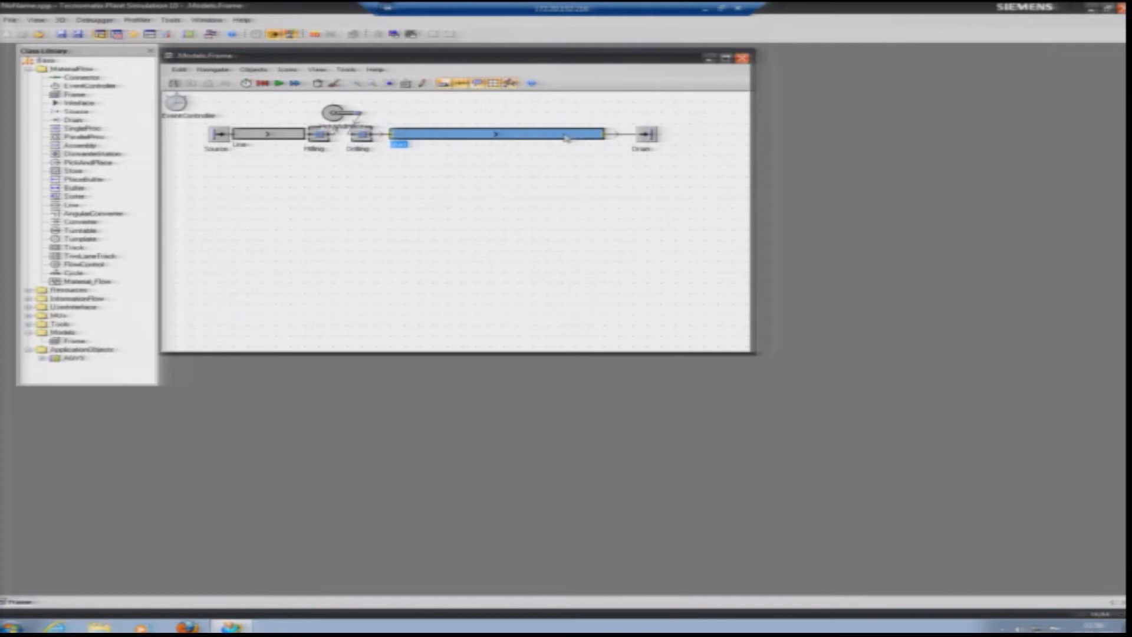
pyautogui.rightClick(564, 137)
pyautogui.click(615, 147)
pyautogui.doubleClick(486, 294)
pyautogui.write('25')
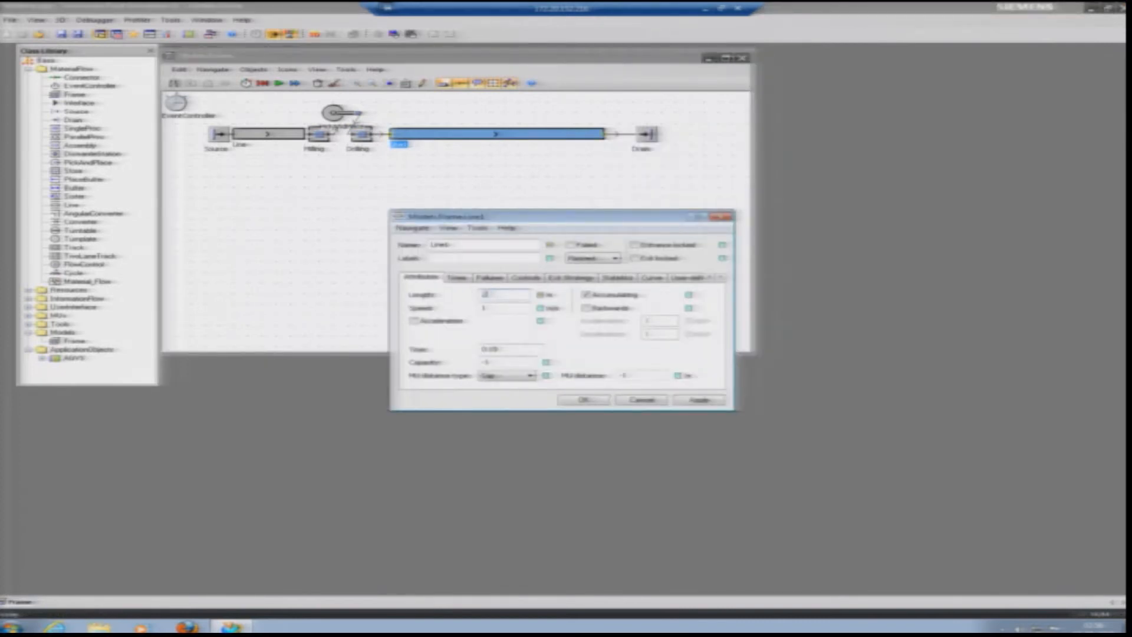
pyautogui.press('Return')
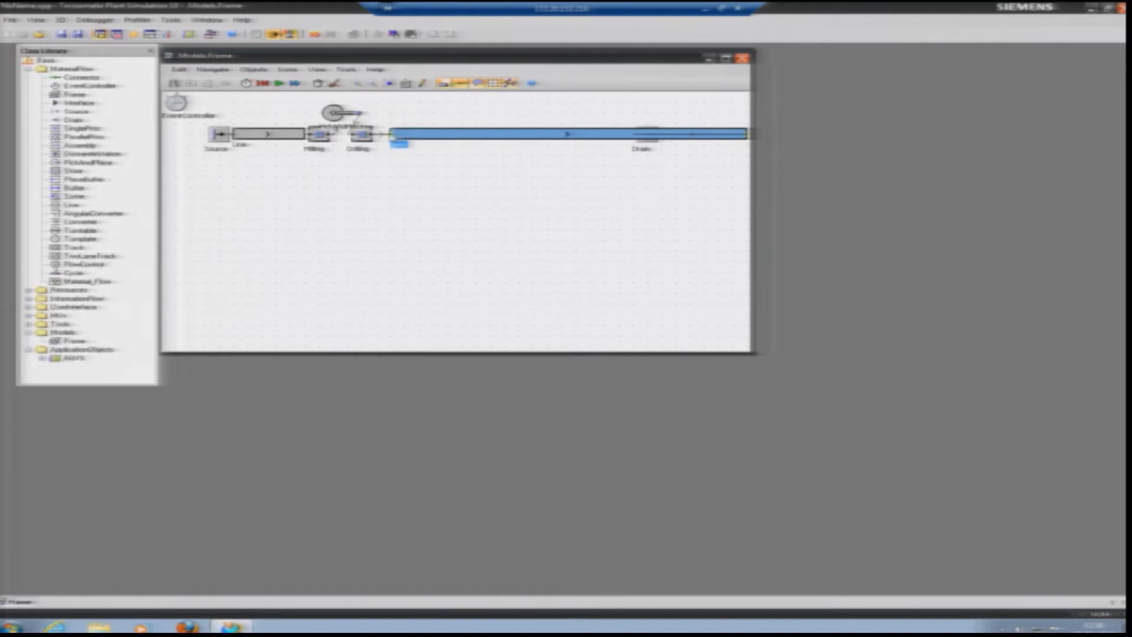
pyautogui.moveTo(391, 134); pyautogui.dragTo(377, 134)
pyautogui.moveTo(747, 134); pyautogui.dragTo(632, 140)
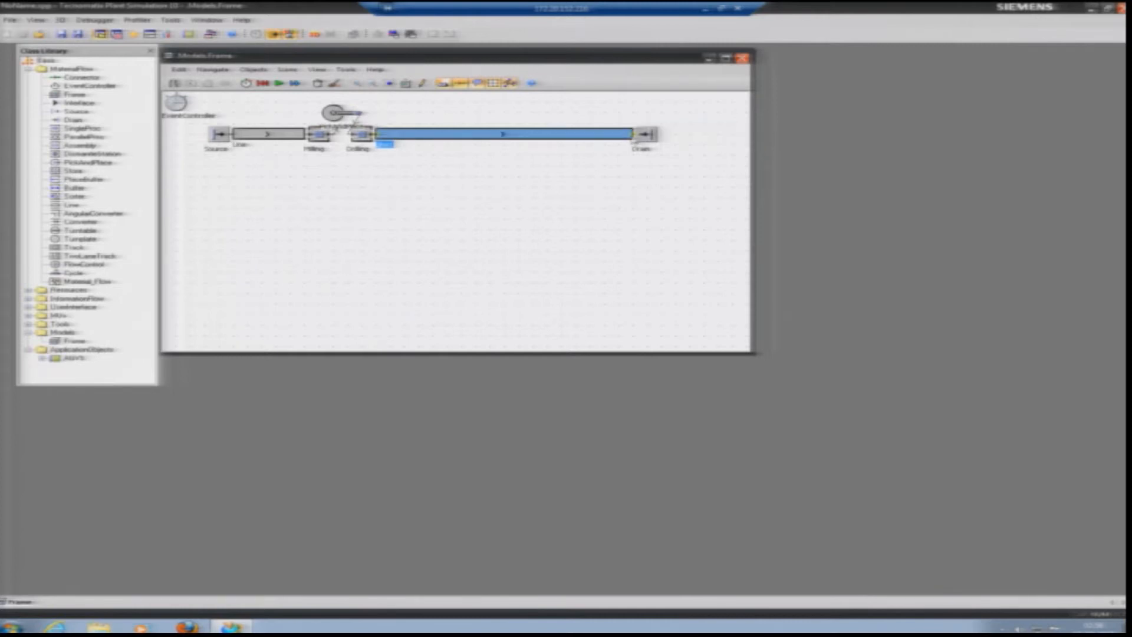
# Step: Run the simulation with the resized second Line and stop it
pyautogui.click(592, 168)
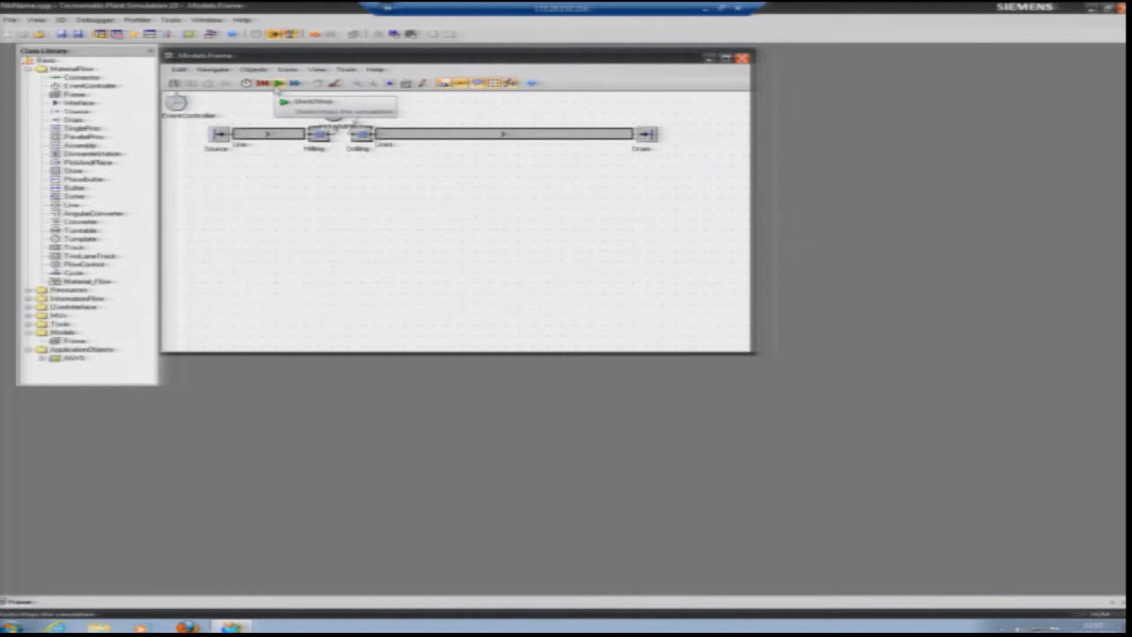
pyautogui.click(279, 84)
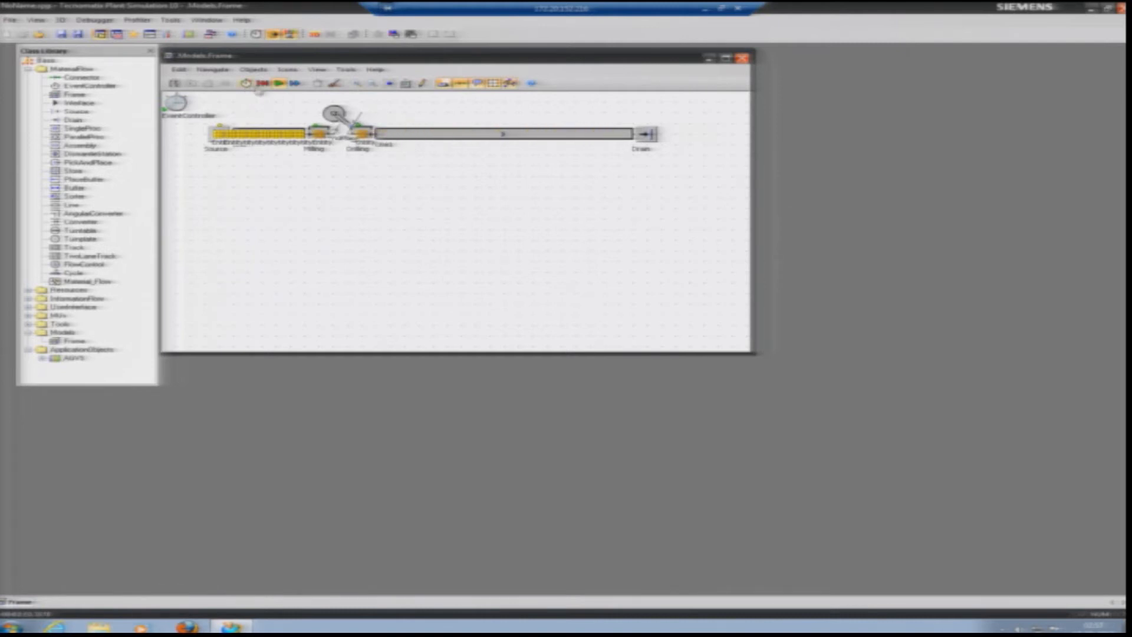
pyautogui.click(280, 86)
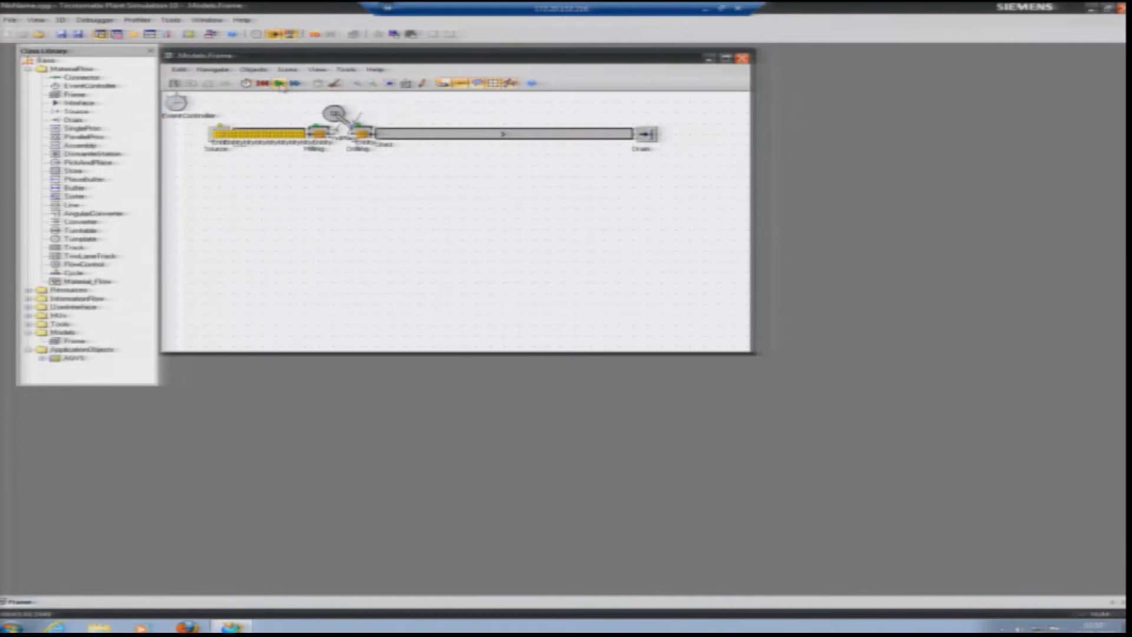
# Step: Activate the 3D view of the model, maximise it and examine the production line from a tilted perspective
pyautogui.click(315, 34)
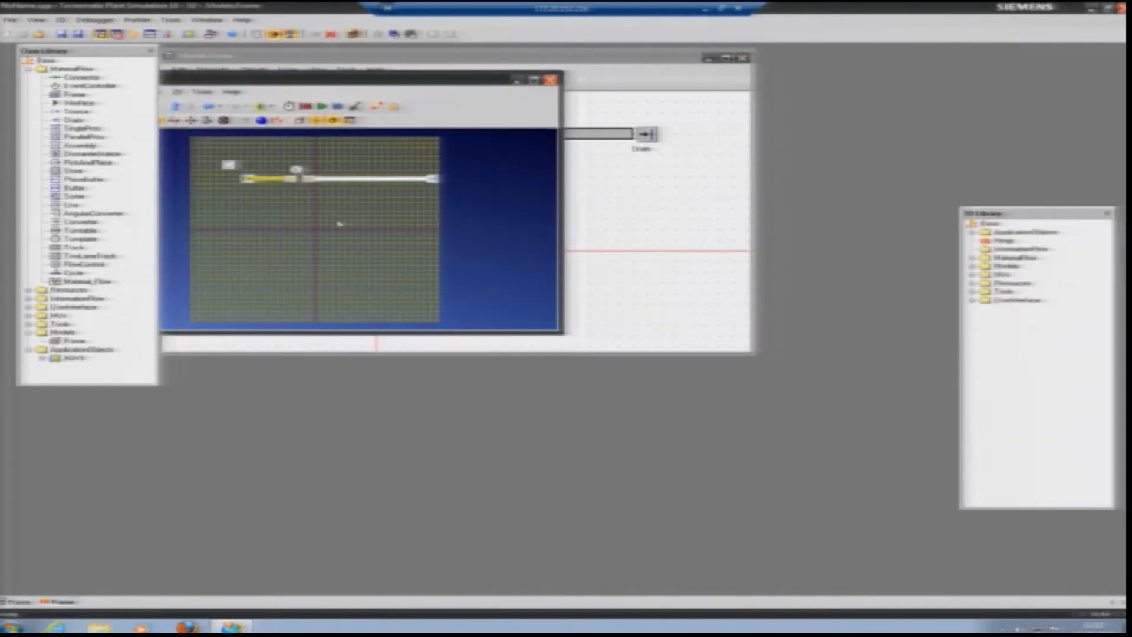
pyautogui.click(532, 81)
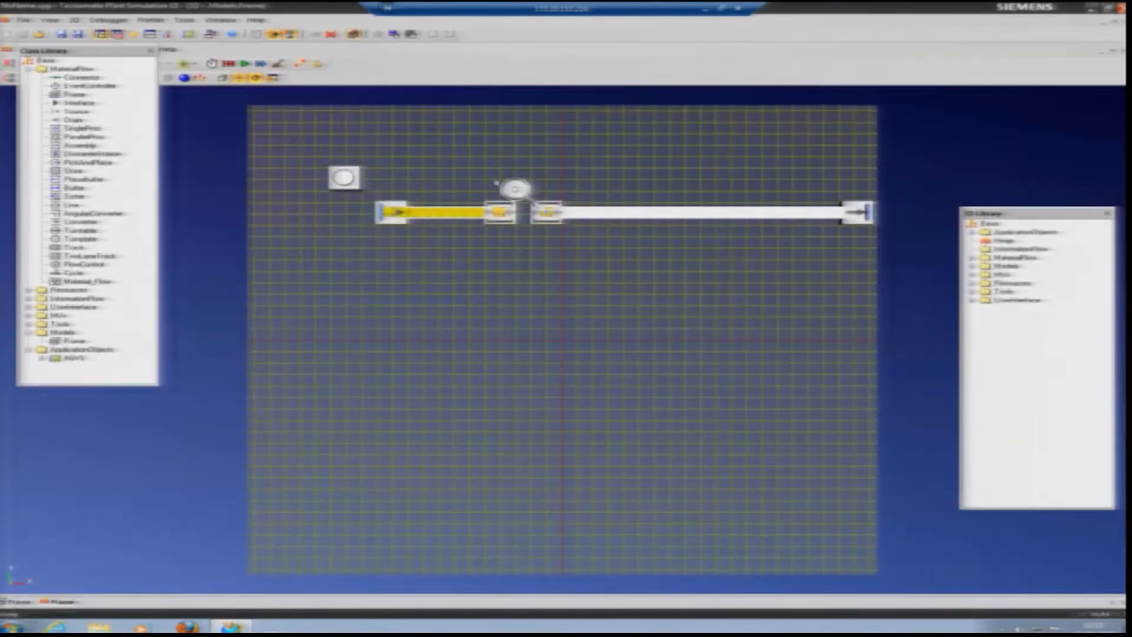
pyautogui.scroll(-2, 533, 203)
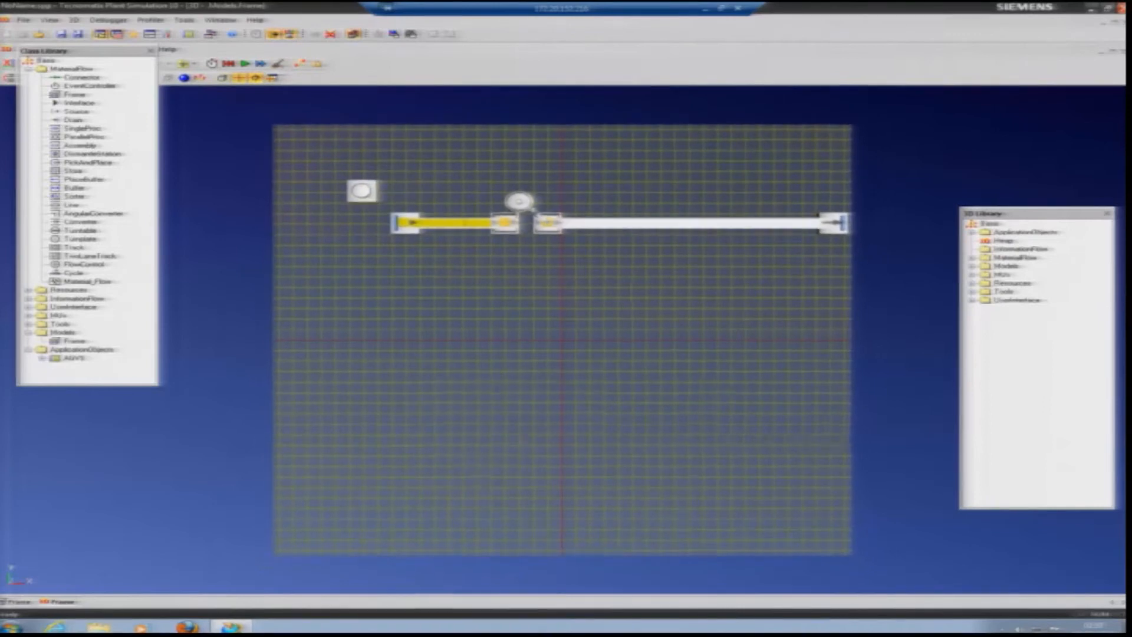
pyautogui.moveTo(531, 215); pyautogui.dragTo(532, 125)
pyautogui.moveTo(578, 280)
pyautogui.mouseDown()
pyautogui.moveTo(604, 185)
pyautogui.moveTo(726, 234)
pyautogui.moveTo(571, 293)
pyautogui.mouseUp()
pyautogui.scroll(-1, 539, 276)
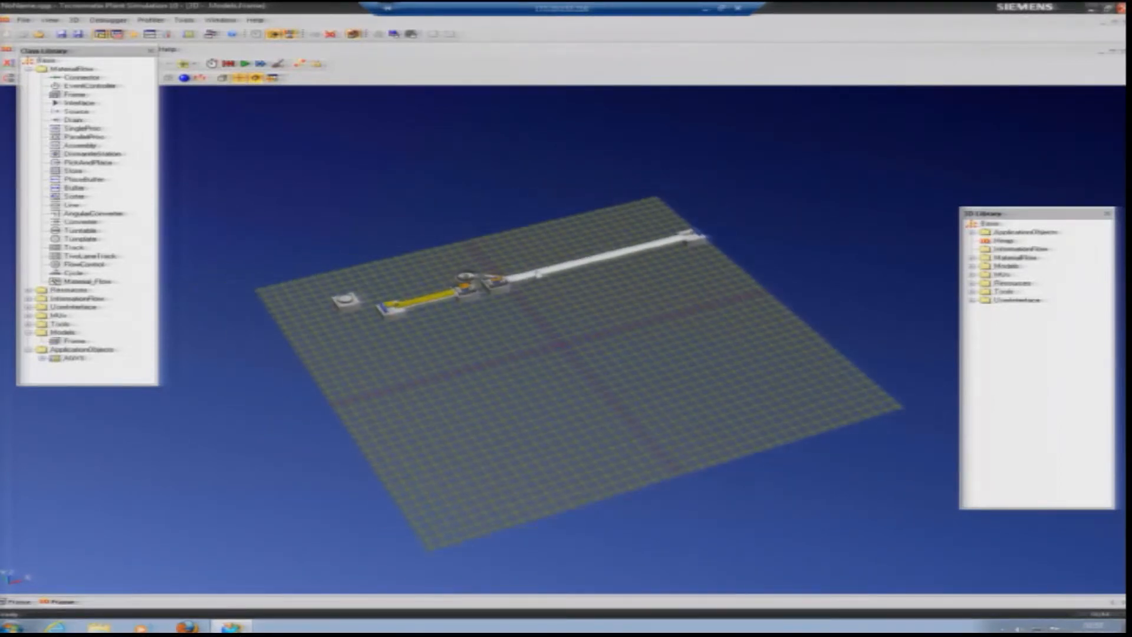
pyautogui.scroll(4, 538, 275)
pyautogui.scroll(3, 538, 275)
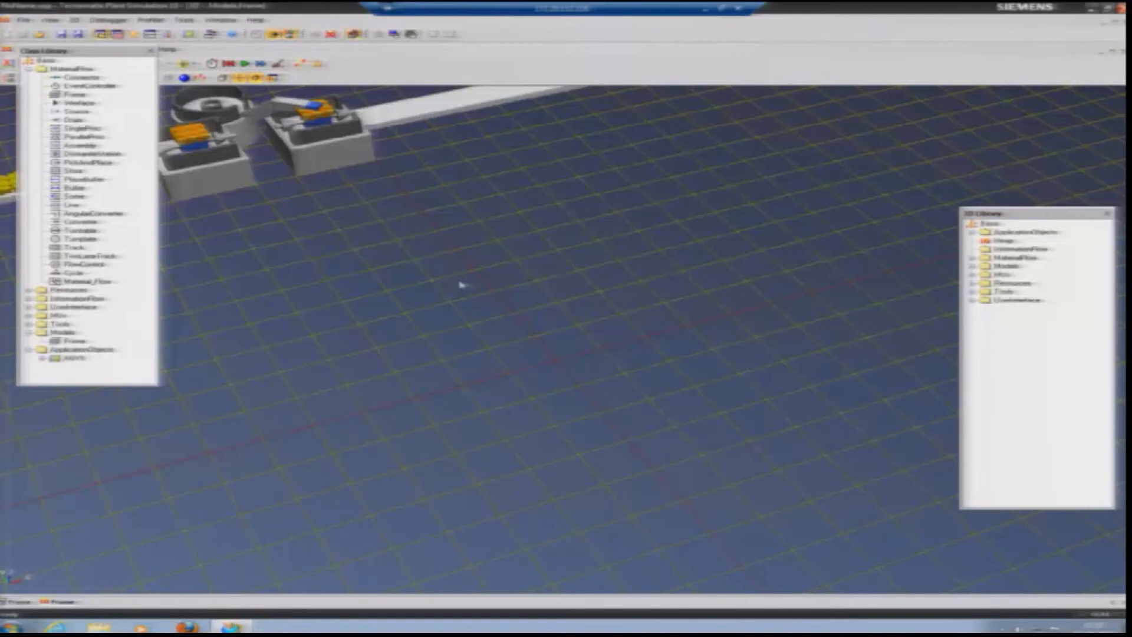
pyautogui.scroll(-8, 461, 285)
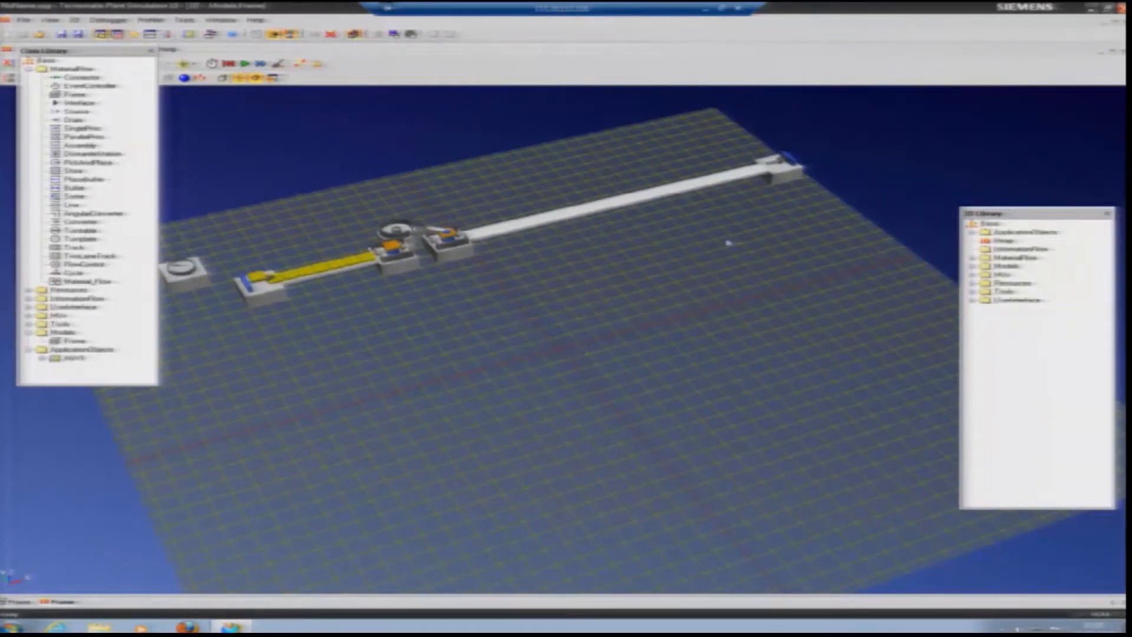
# Step: Open the EventController in 3D, start the simulation and move the dialog clear of the production line
pyautogui.click(212, 64)
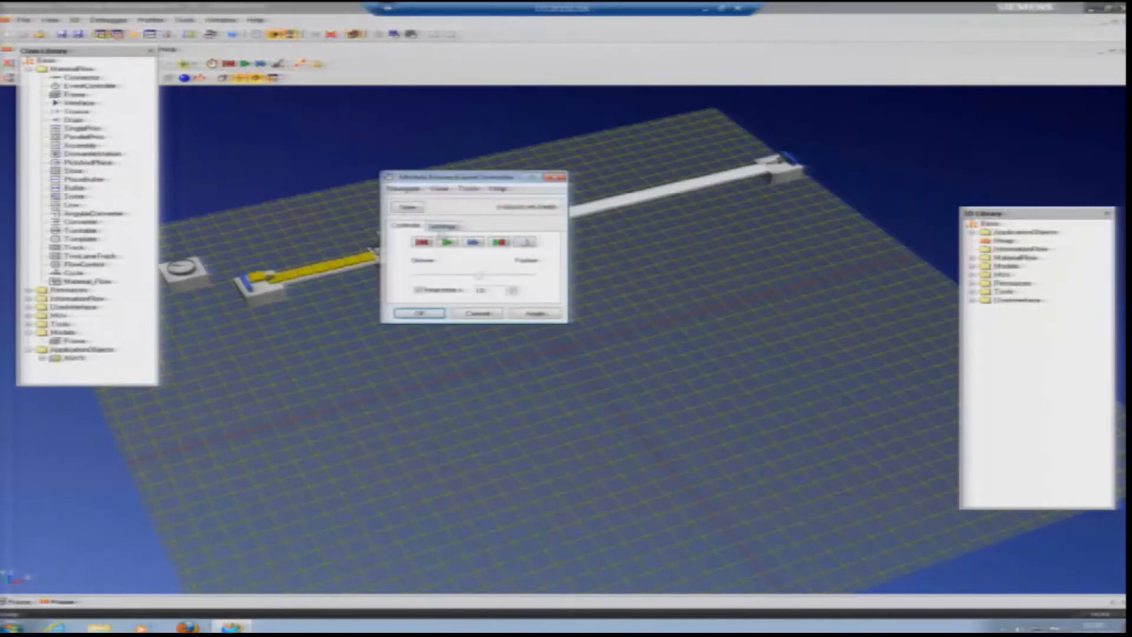
pyautogui.click(422, 242)
pyautogui.click(446, 243)
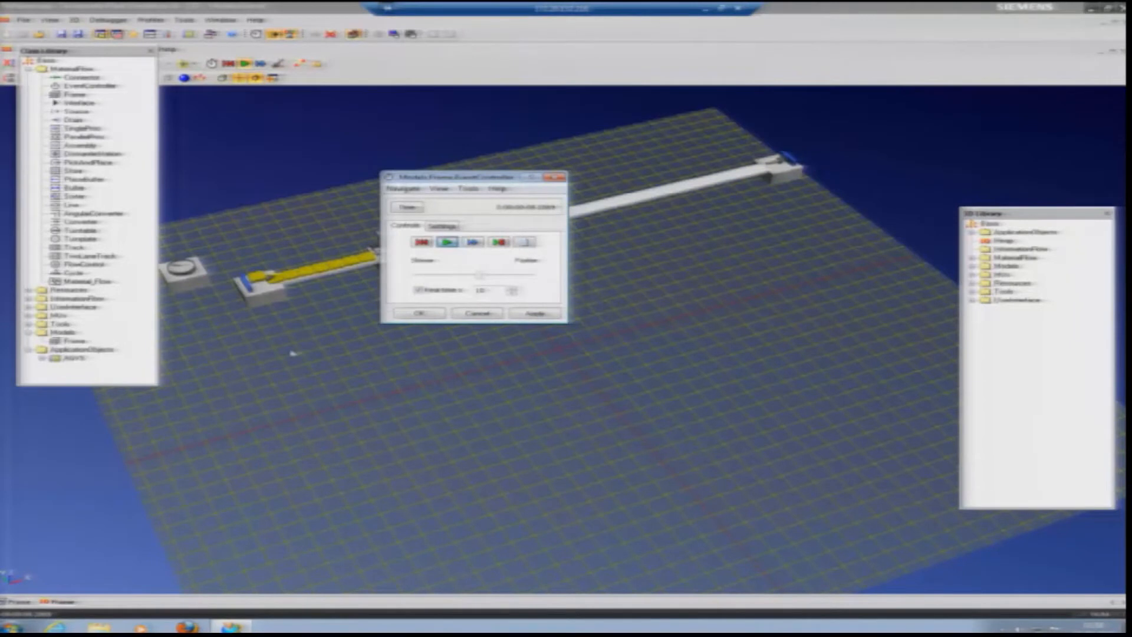
pyautogui.moveTo(455, 176); pyautogui.dragTo(295, 352)
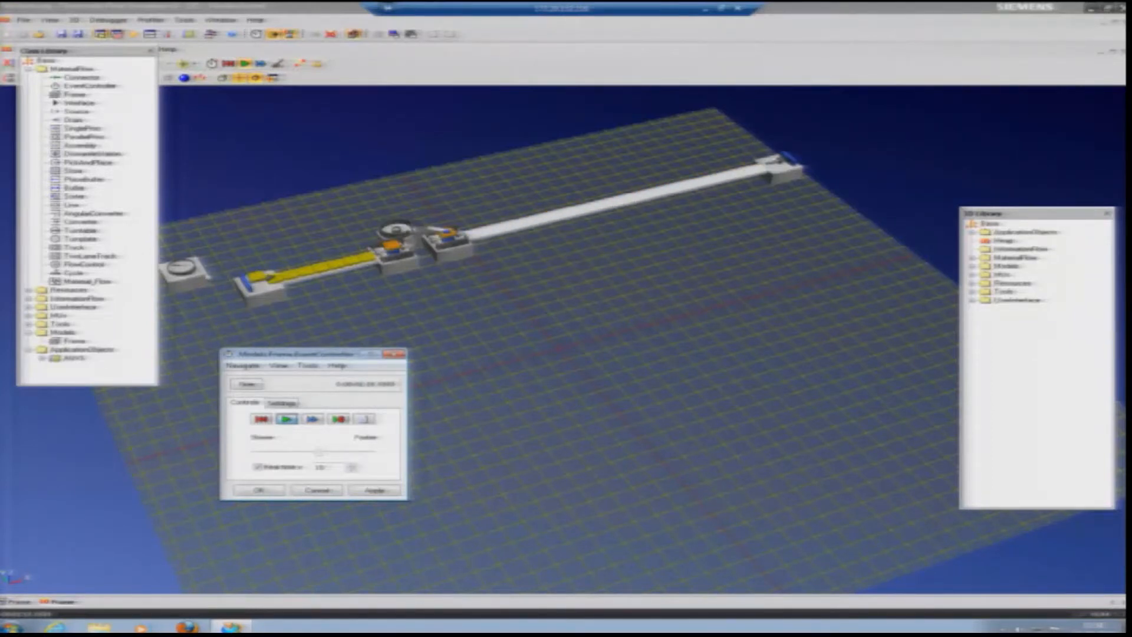
# Step: Examine the EventController, Source, Milling, Drilling, PickAndPlace, second Line and Drain one by one in the running 3D model
pyautogui.click(193, 276)
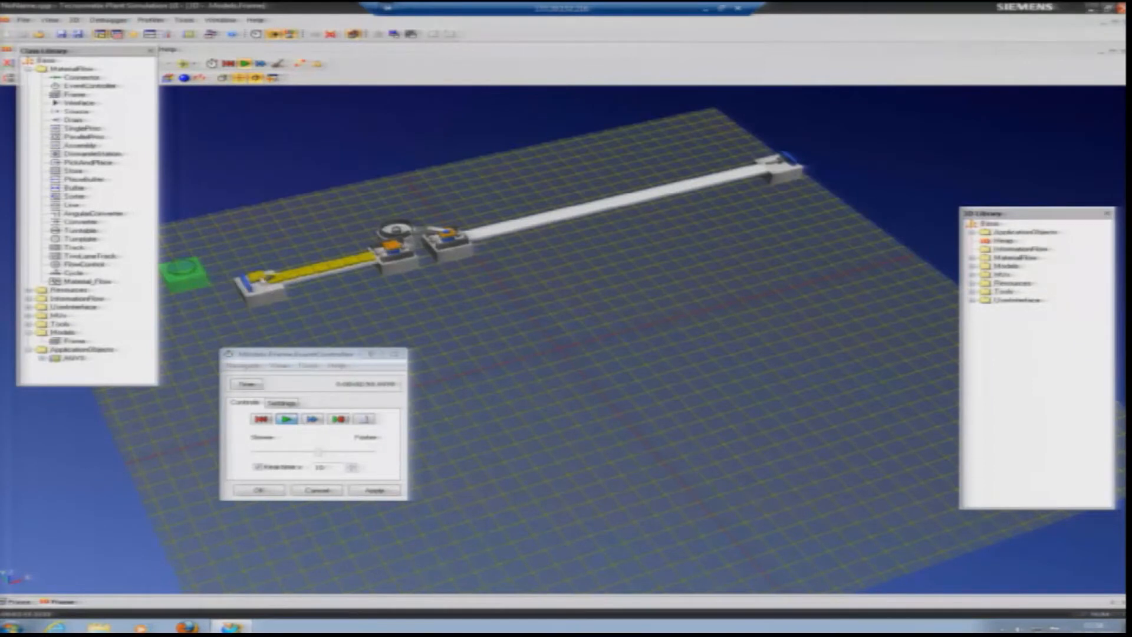
pyautogui.click(272, 290)
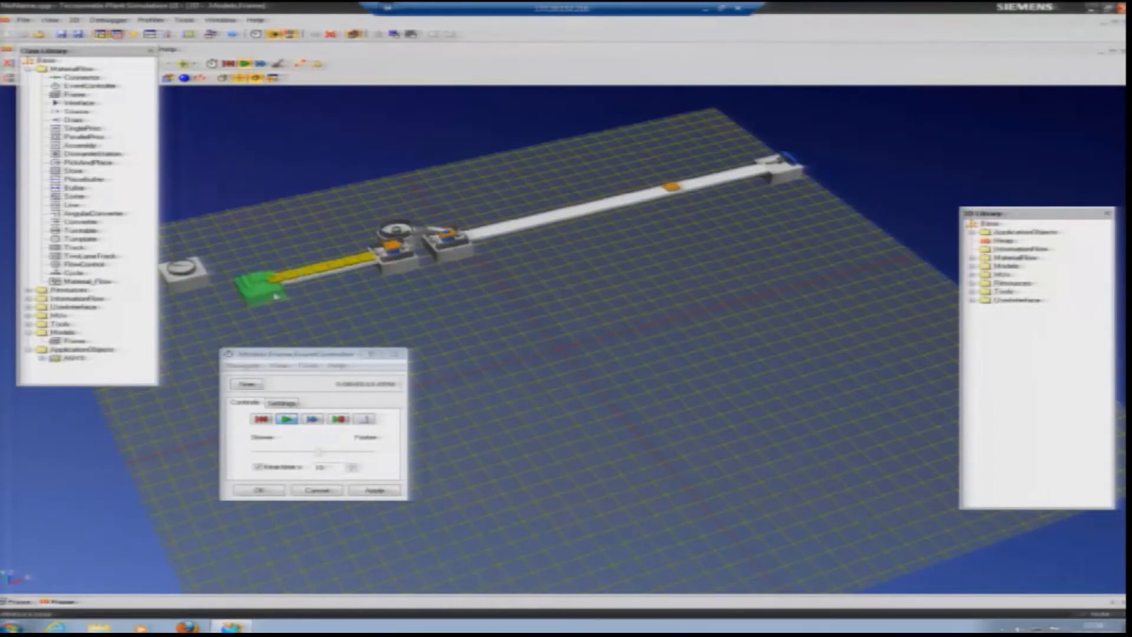
pyautogui.click(407, 267)
pyautogui.click(451, 255)
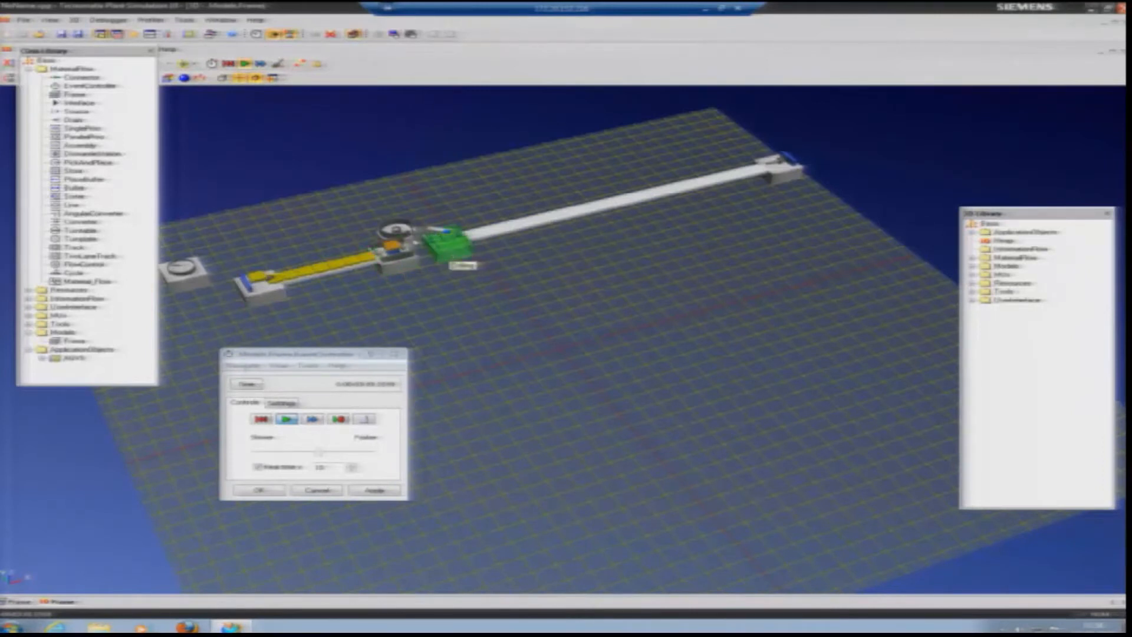
pyautogui.click(406, 235)
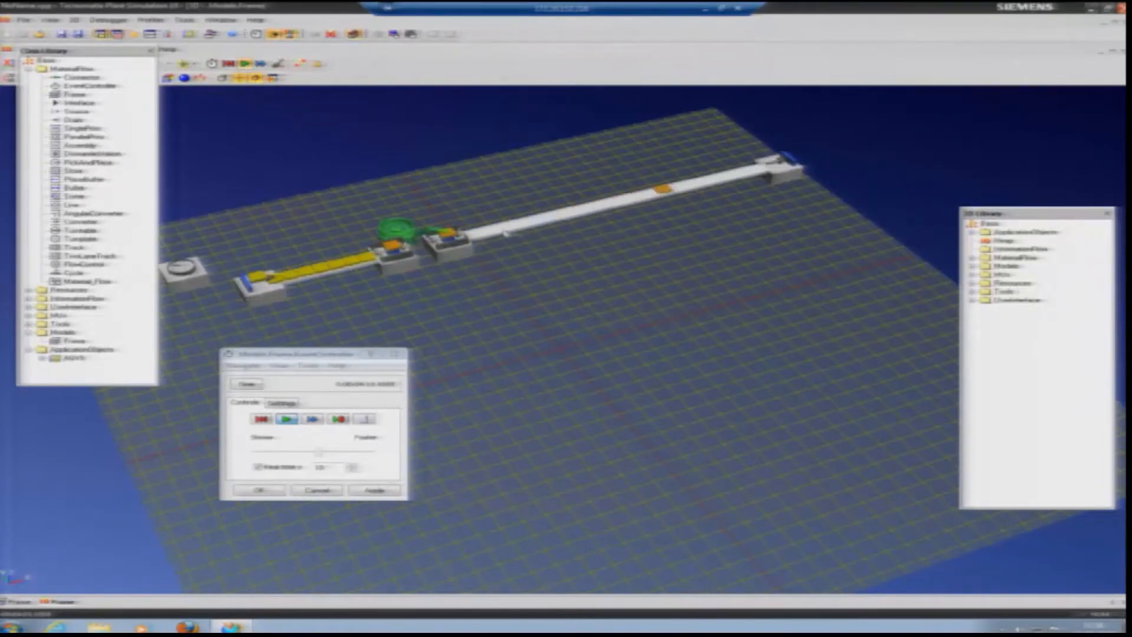
pyautogui.click(506, 233)
pyautogui.click(787, 170)
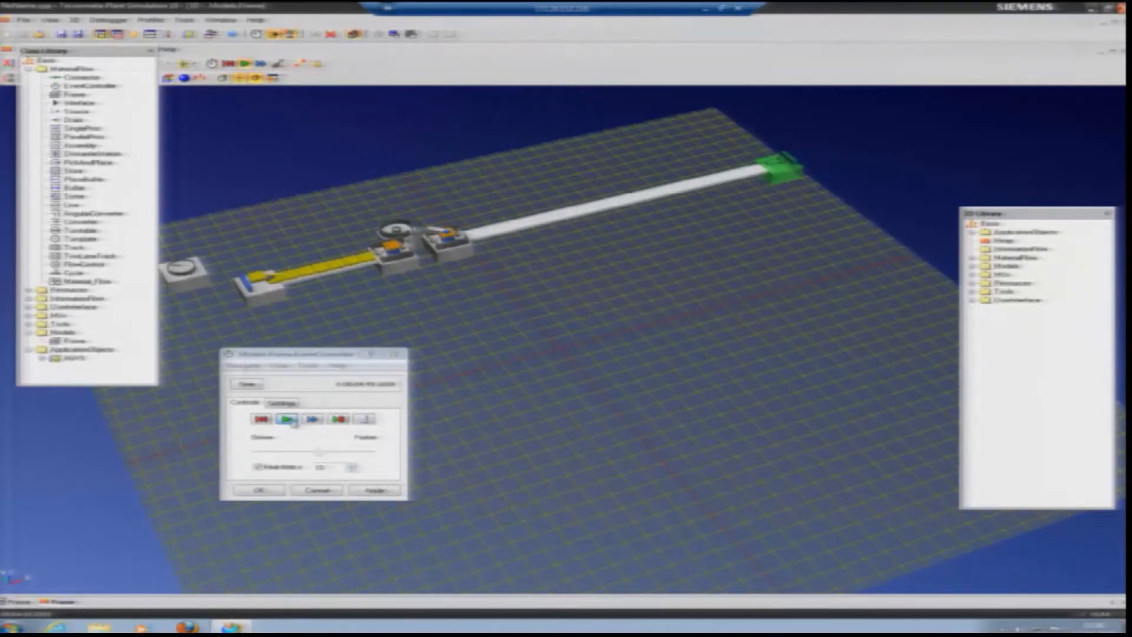
# Step: Close the EventController and deactivate 3D without saving the model
pyautogui.click(317, 491)
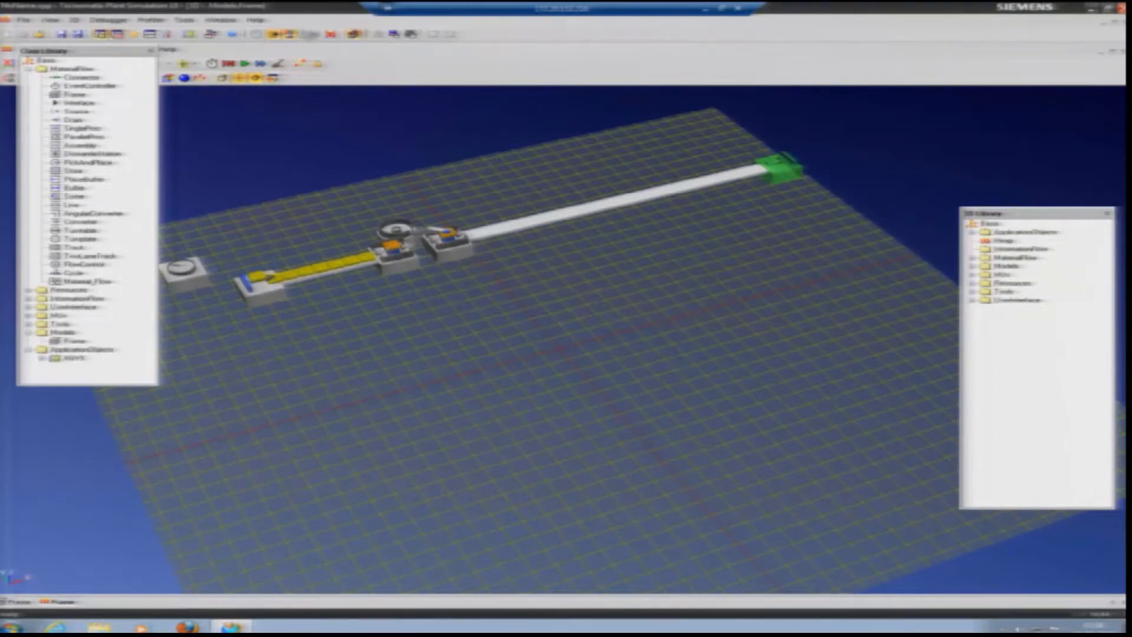
pyautogui.click(331, 34)
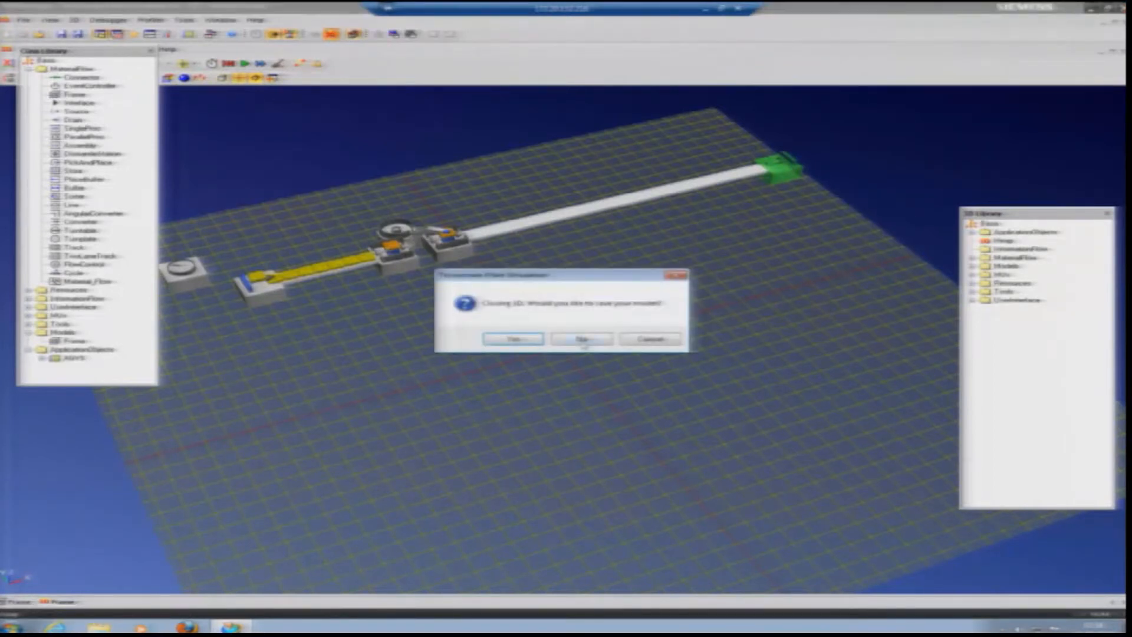
pyautogui.click(582, 340)
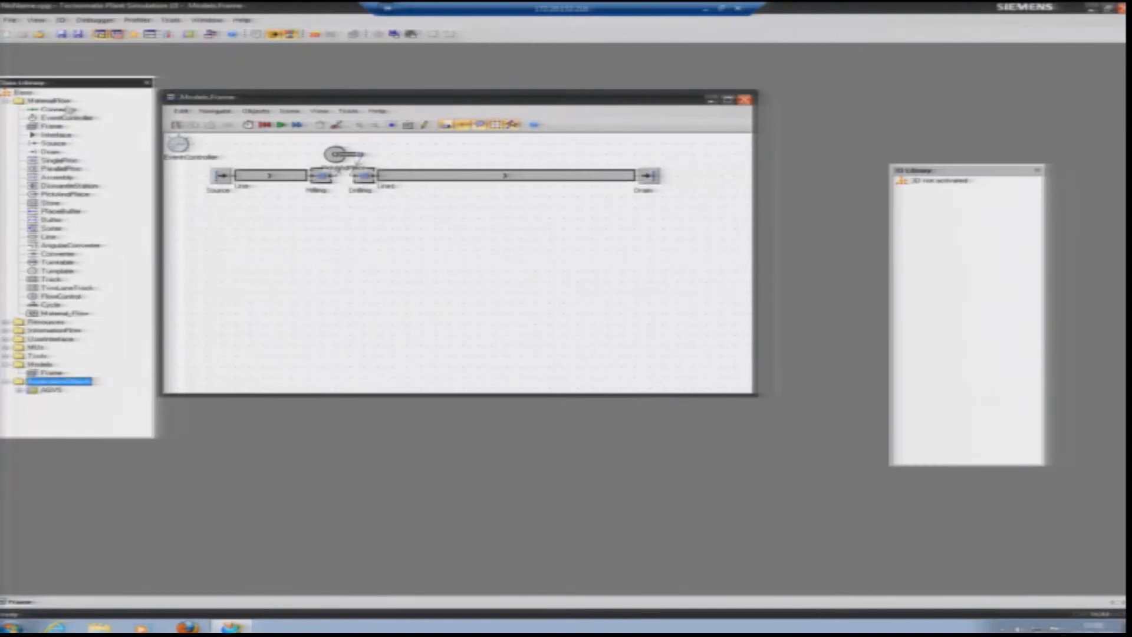
# Step: Look through the Frame, Interface, Source, Drain and SingleProc classes in the material flow library
pyautogui.click(52, 126)
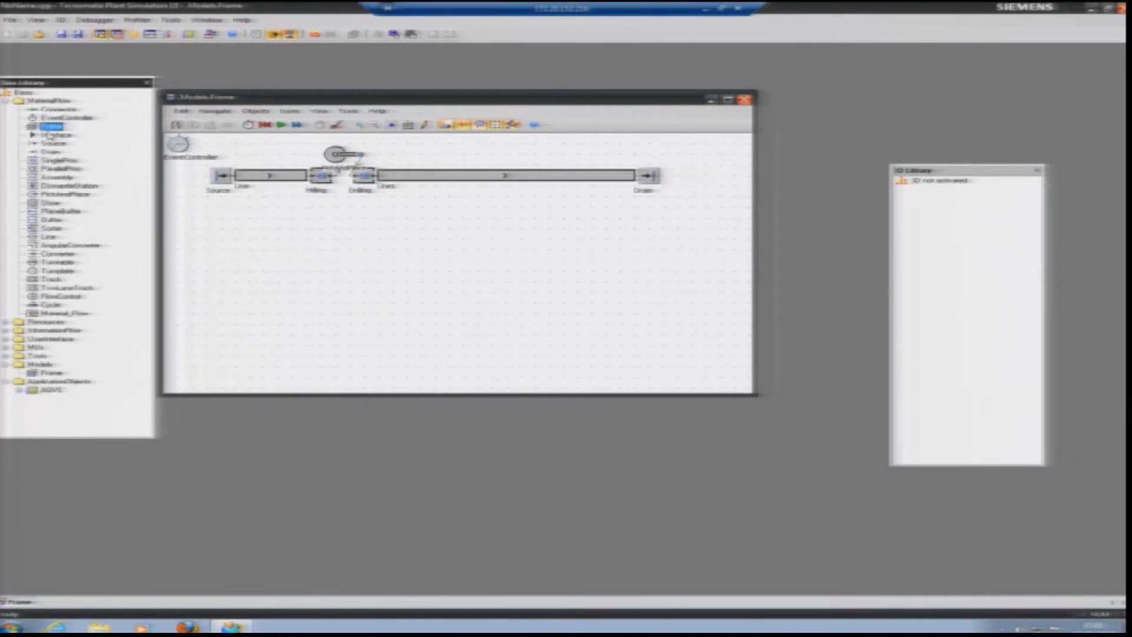
pyautogui.click(49, 135)
pyautogui.click(59, 144)
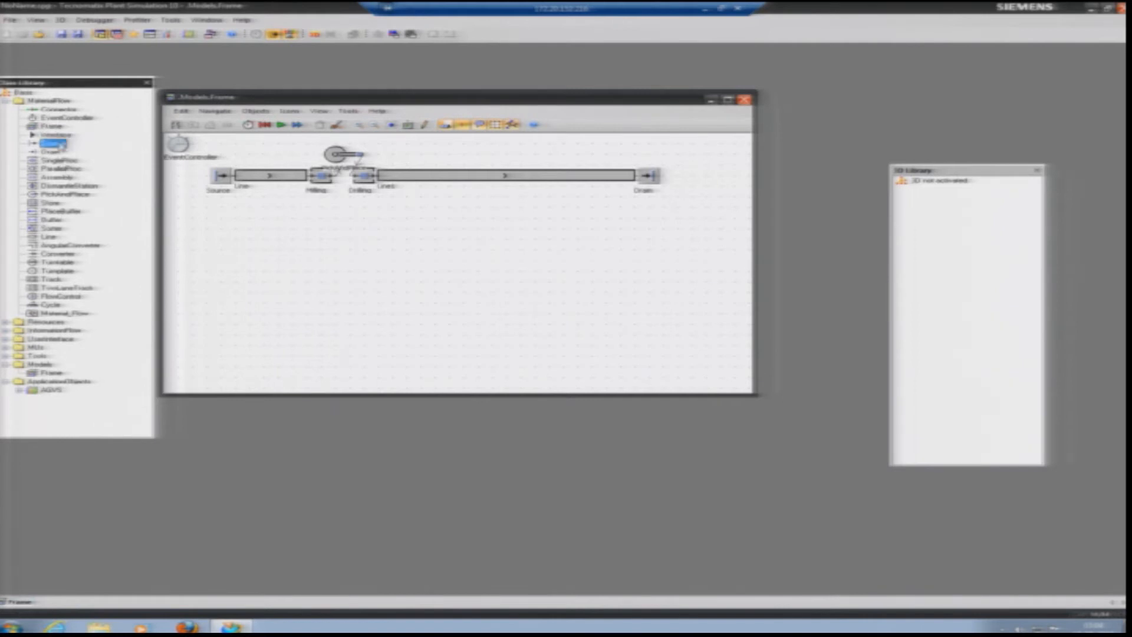
pyautogui.click(51, 152)
pyautogui.click(53, 154)
pyautogui.press('Escape')
pyautogui.click(38, 161)
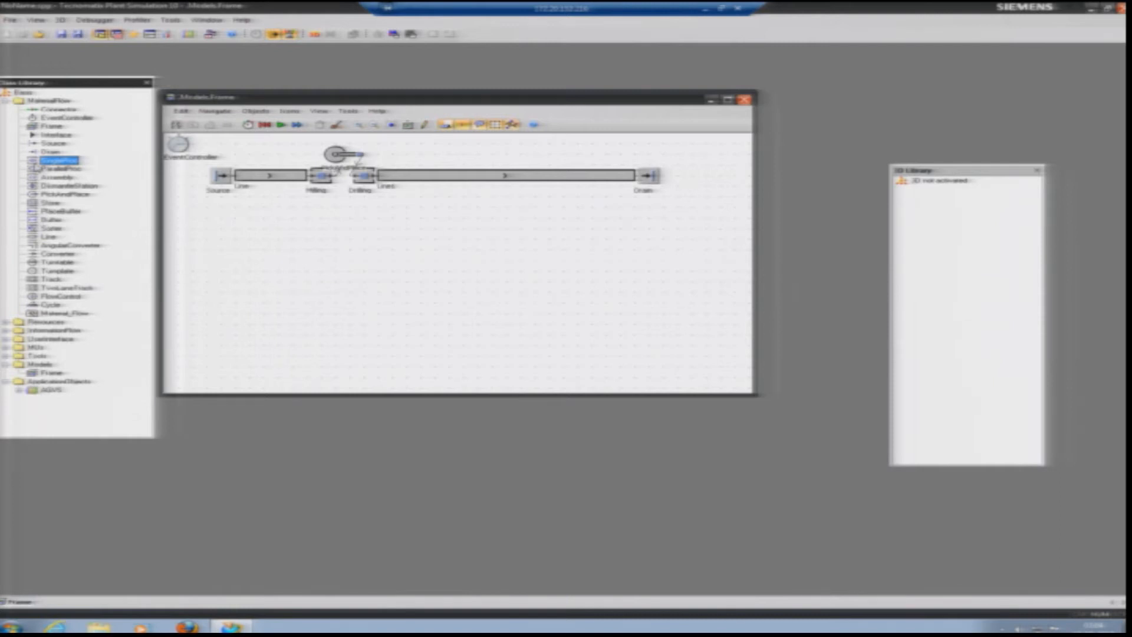
# Step: Open the ParallelProc class, examine its X and Y dimensions, and set the X-dimension to 1
pyautogui.click(50, 170)
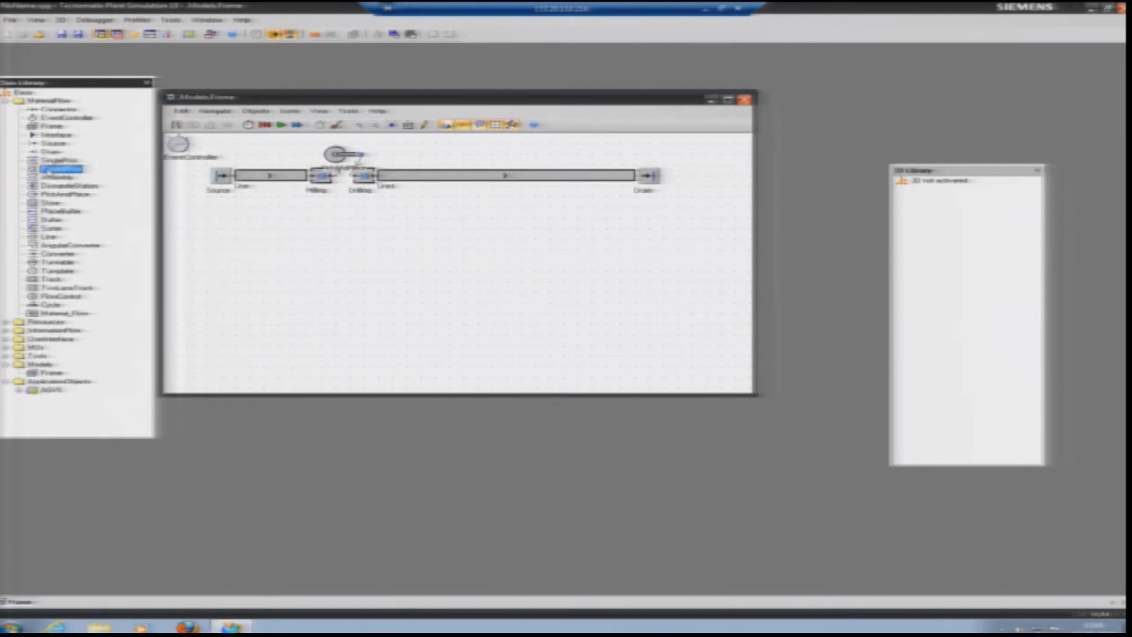
pyautogui.doubleClick(50, 170)
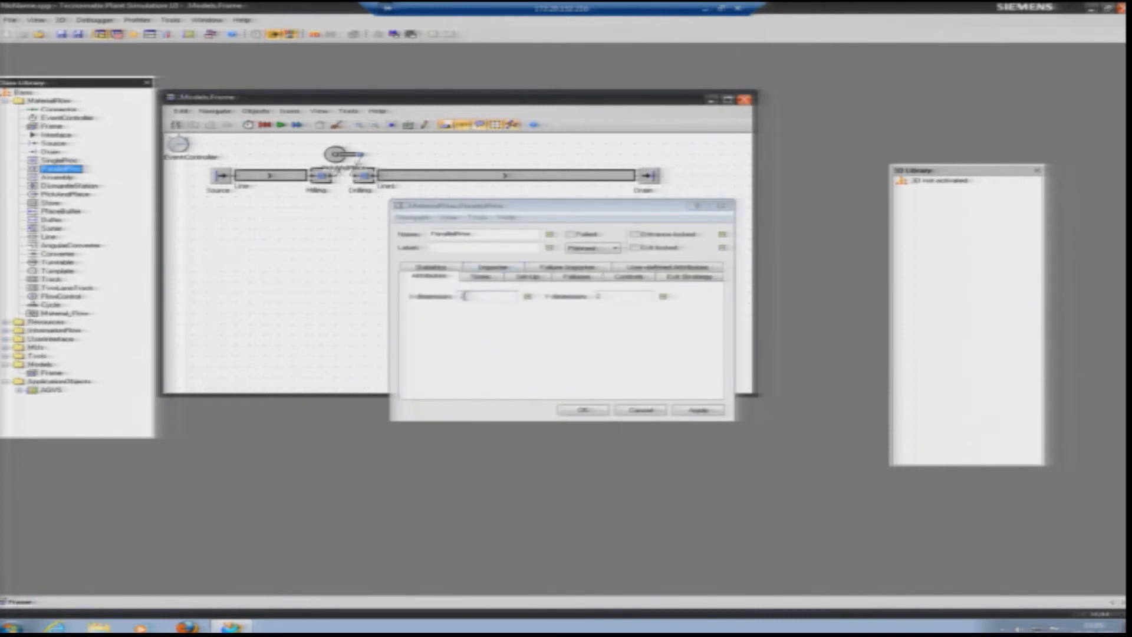
pyautogui.click(463, 295)
pyautogui.click(599, 295)
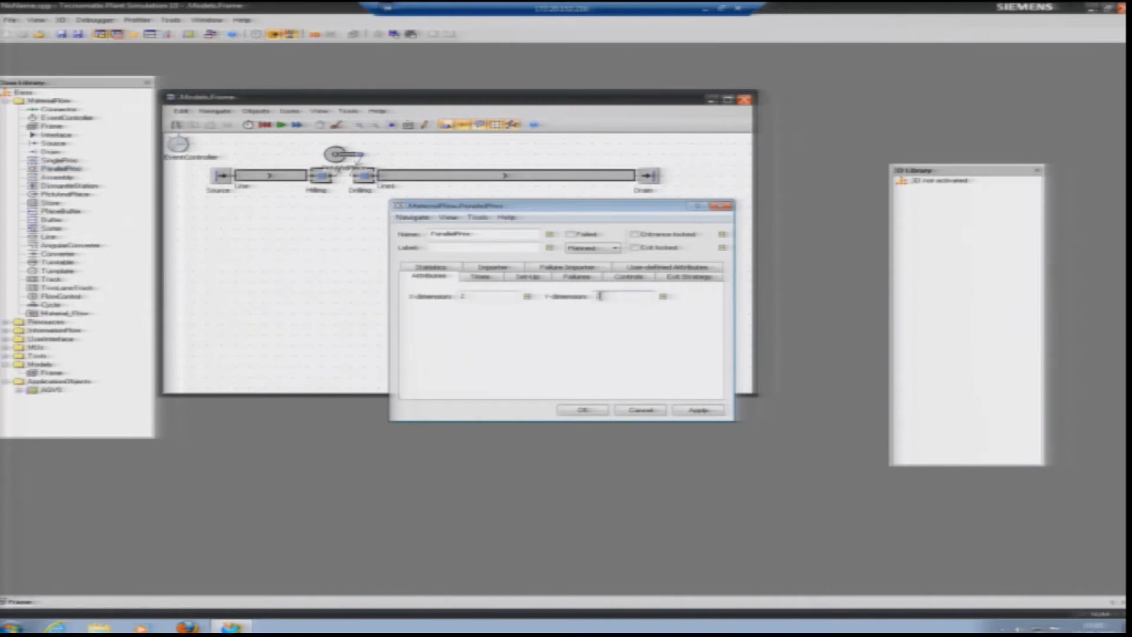
pyautogui.moveTo(468, 295); pyautogui.dragTo(460, 294)
pyautogui.moveTo(604, 295); pyautogui.dragTo(595, 295)
pyautogui.moveTo(472, 295); pyautogui.dragTo(463, 296)
pyautogui.moveTo(606, 296); pyautogui.dragTo(592, 296)
pyautogui.moveTo(471, 297); pyautogui.dragTo(455, 294)
pyautogui.write('1')
pyautogui.moveTo(486, 296); pyautogui.dragTo(458, 296)
pyautogui.click(607, 293)
pyautogui.press('Return')
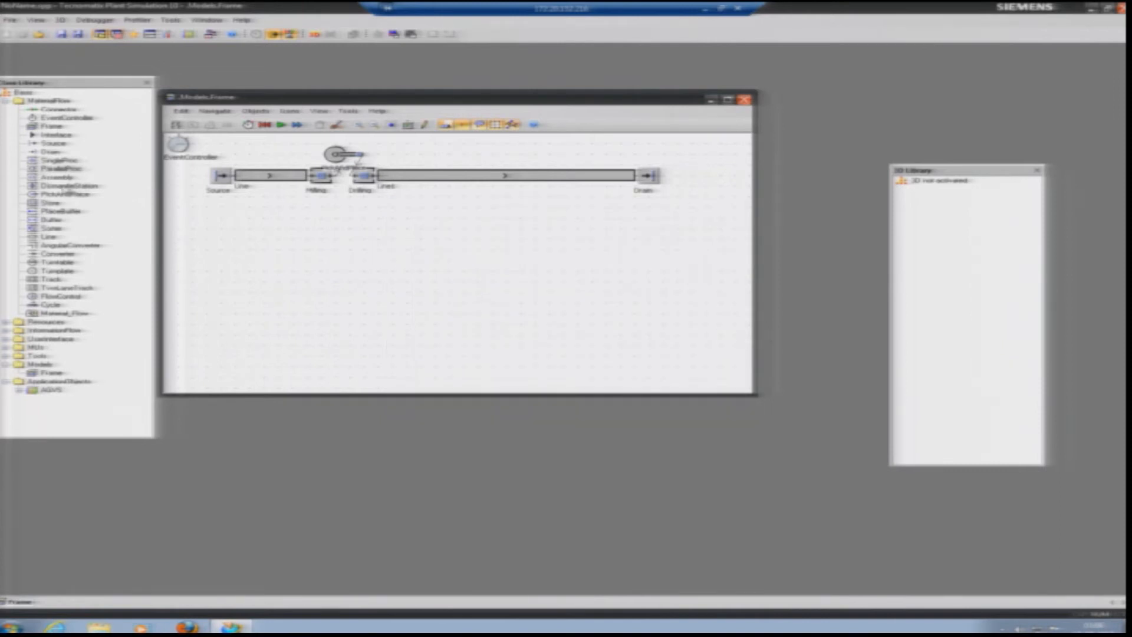
# Step: Duplicate the complete production line from Source to Drain below the original in the frame
pyautogui.click(57, 179)
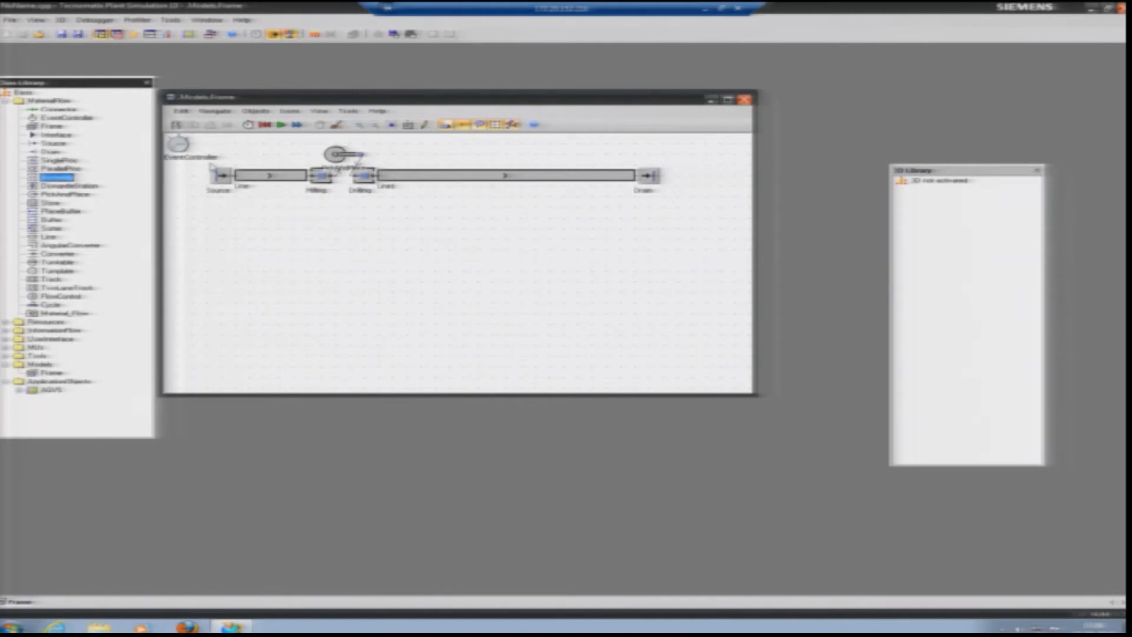
pyautogui.click(227, 150)
pyautogui.moveTo(206, 145); pyautogui.dragTo(639, 206)
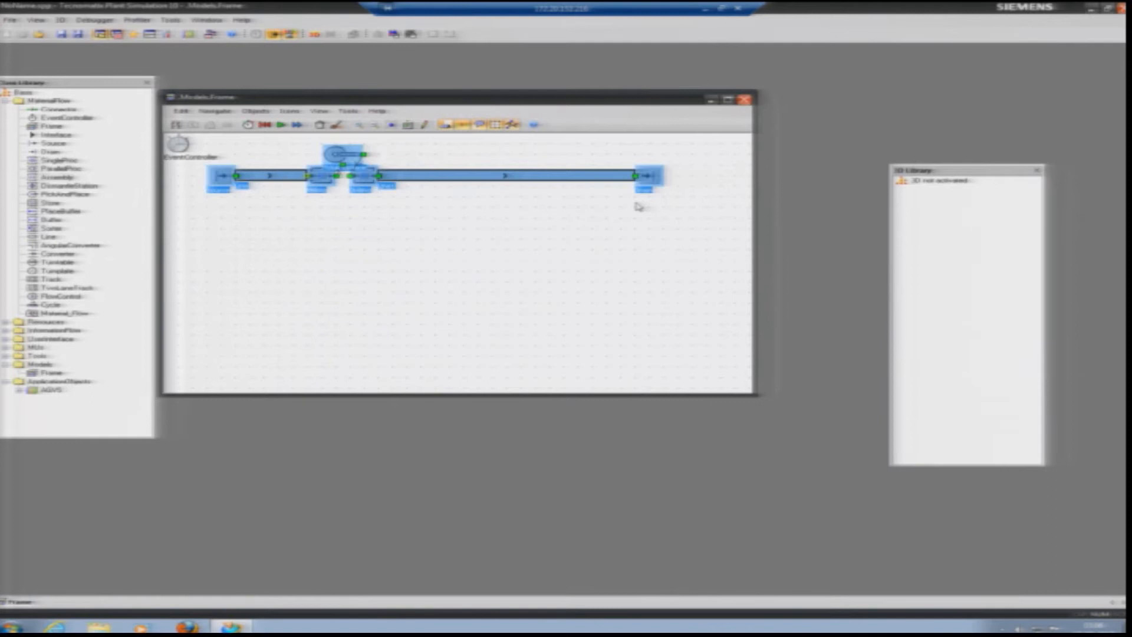
pyautogui.hotkey('ctrl', 'c')
pyautogui.hotkey('ctrl', 'v')
# Step: Delete the duplicate line's Drain and move the original Drain outward between the ends of the two lines
pyautogui.click(634, 231)
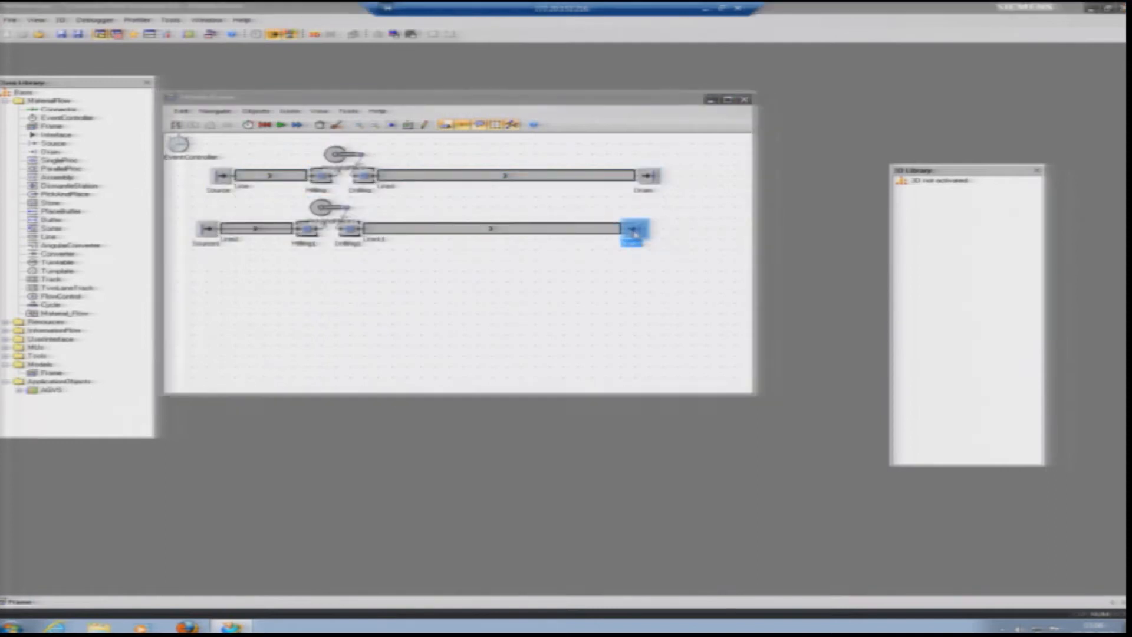
pyautogui.press('Delete')
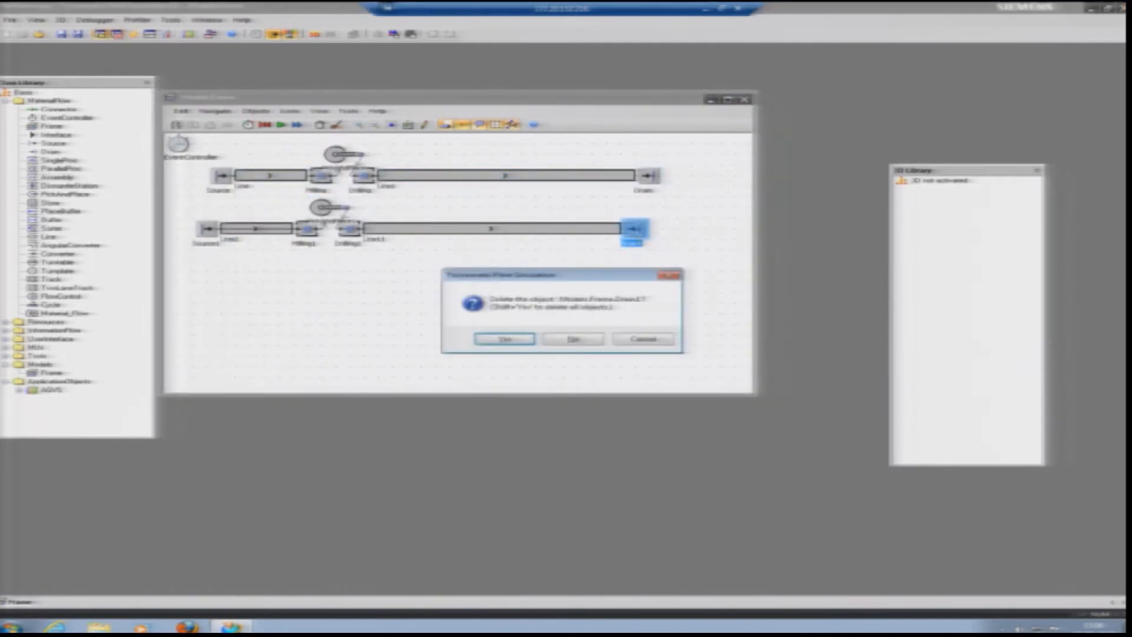
pyautogui.click(524, 346)
pyautogui.moveTo(652, 186); pyautogui.dragTo(695, 217)
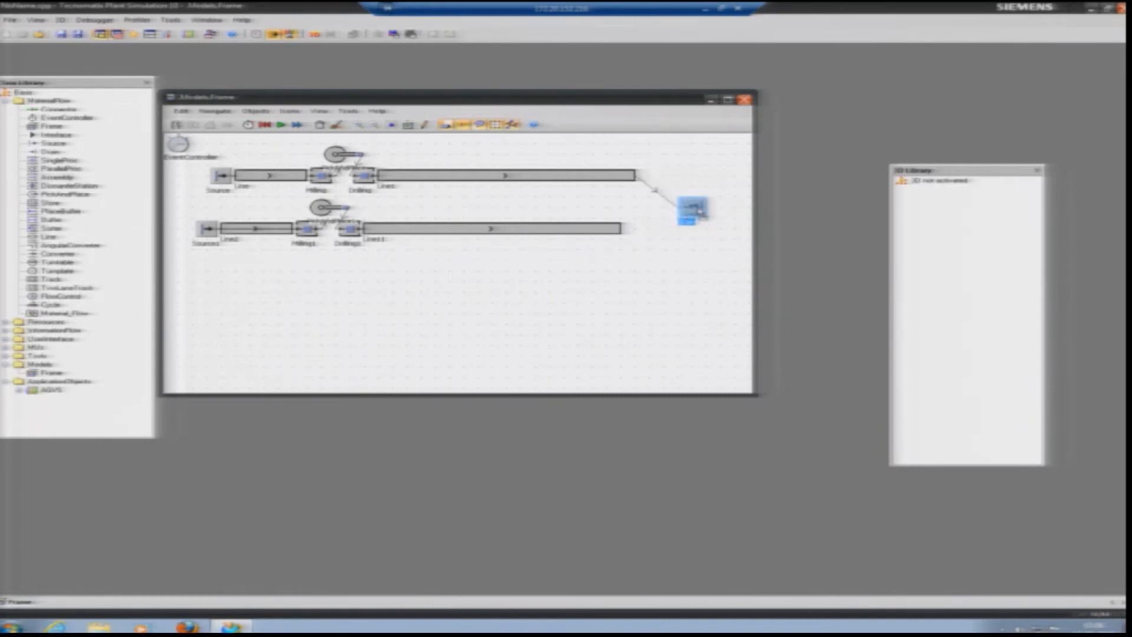
# Step: Insert an Assembly station between the two line ends and reroute the upper line's connector from the Drain to it
pyautogui.click(42, 178)
pyautogui.moveTo(47, 178); pyautogui.dragTo(642, 204)
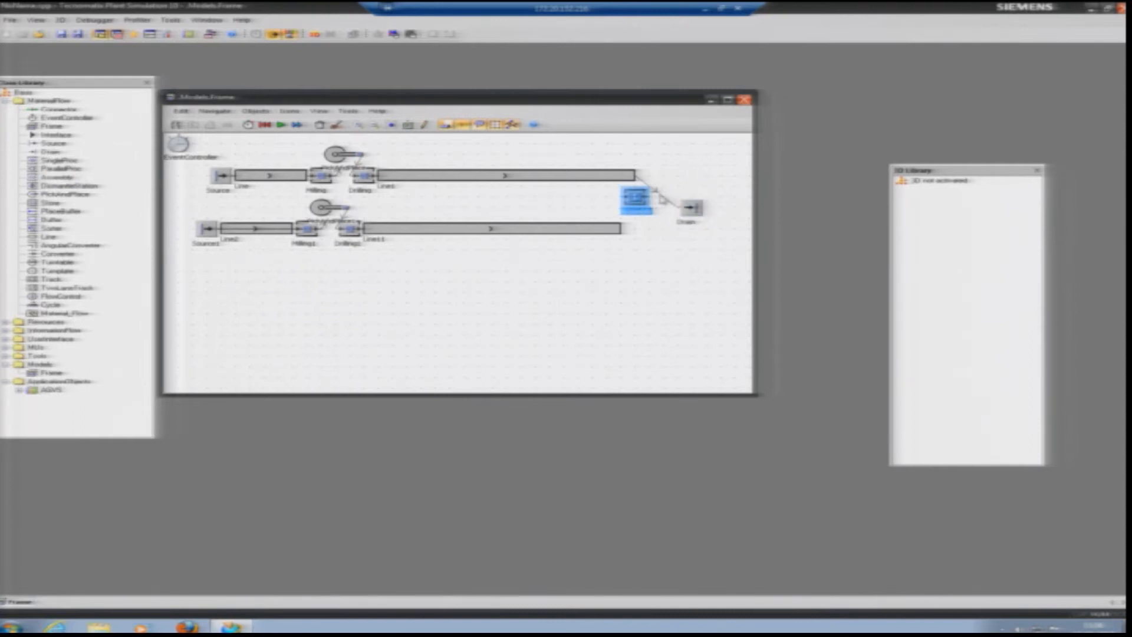
pyautogui.click(660, 196)
pyautogui.moveTo(677, 207); pyautogui.dragTo(640, 198)
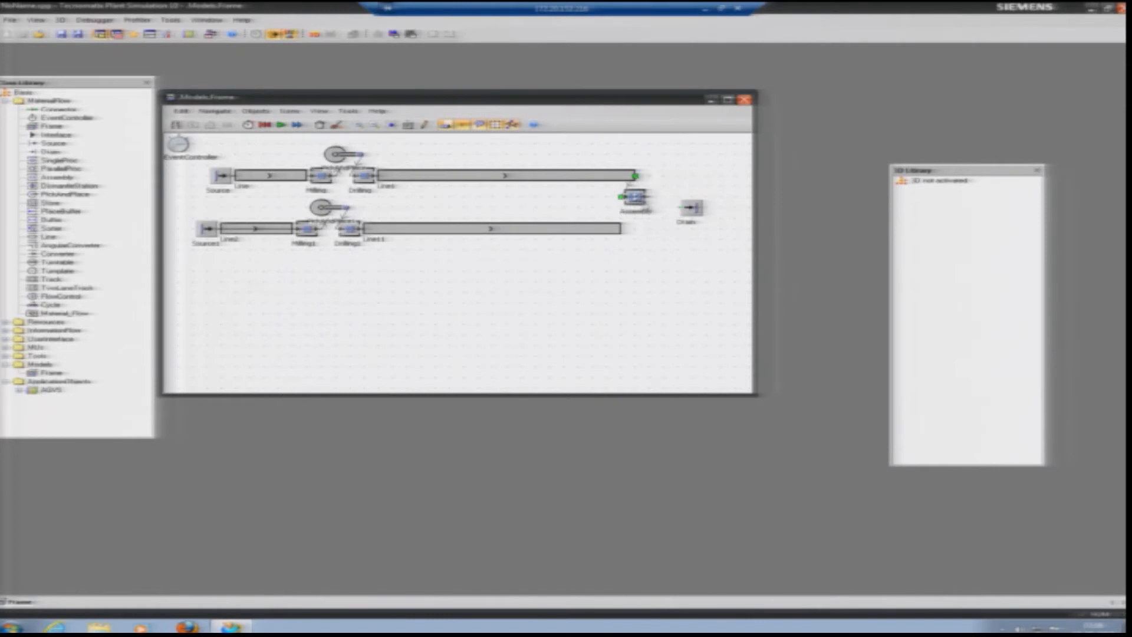
pyautogui.click(636, 198)
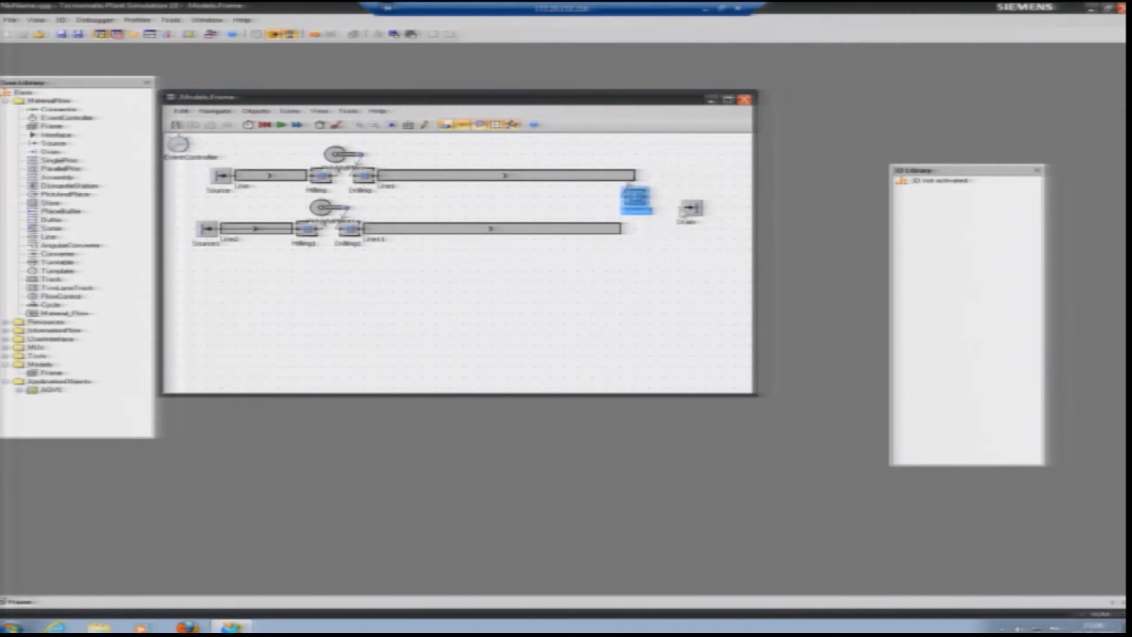
# Step: Space out the Assembly and Drain, and connect the lower line to the Assembly and the Assembly to the Drain
pyautogui.moveTo(688, 210); pyautogui.dragTo(726, 198)
pyautogui.moveTo(644, 199); pyautogui.dragTo(673, 203)
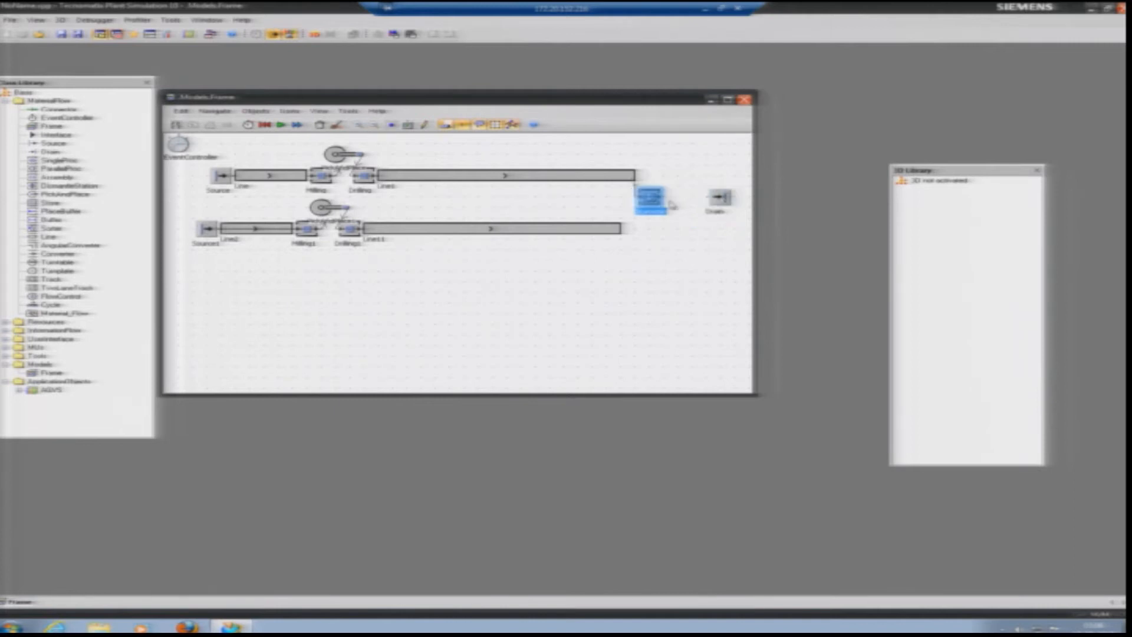
pyautogui.click(37, 110)
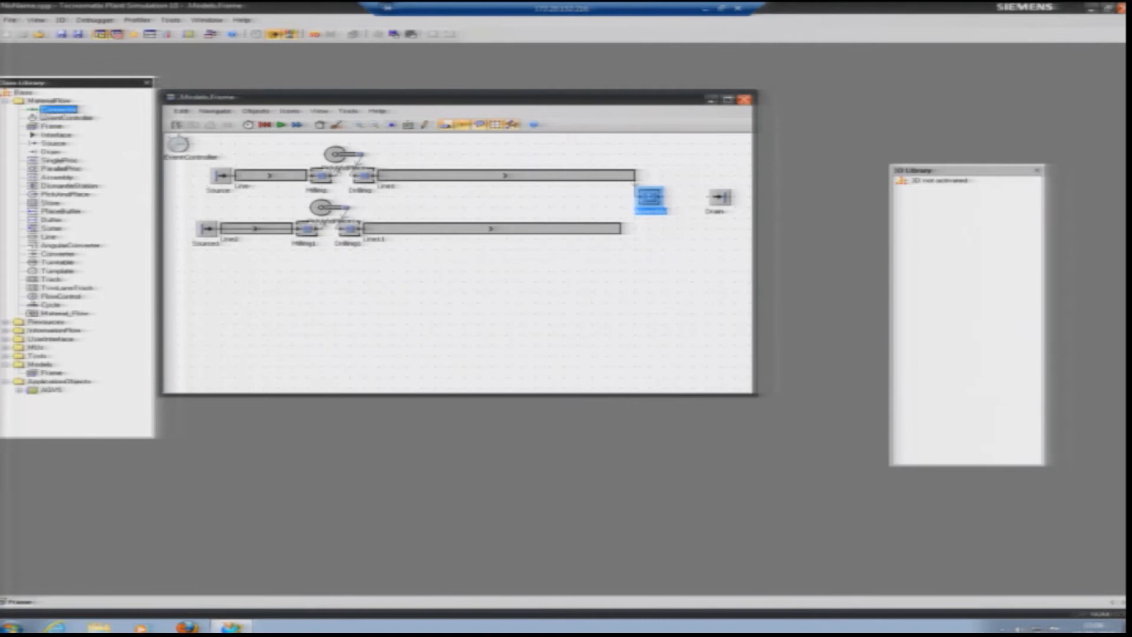
pyautogui.click(610, 231)
pyautogui.click(642, 205)
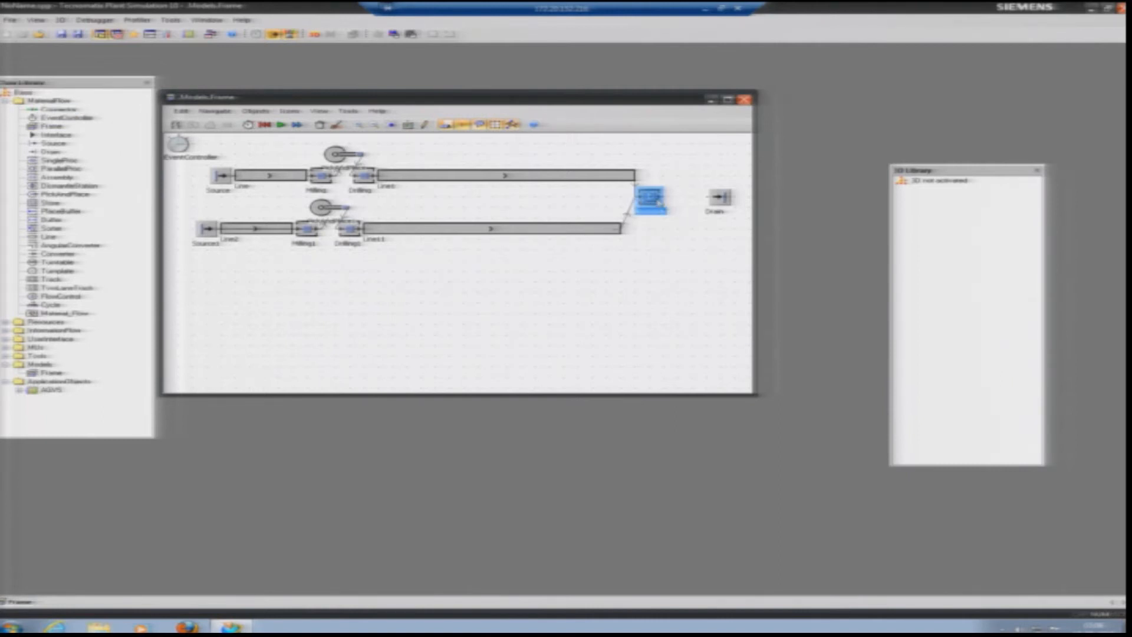
pyautogui.click(62, 110)
pyautogui.click(650, 196)
pyautogui.click(720, 197)
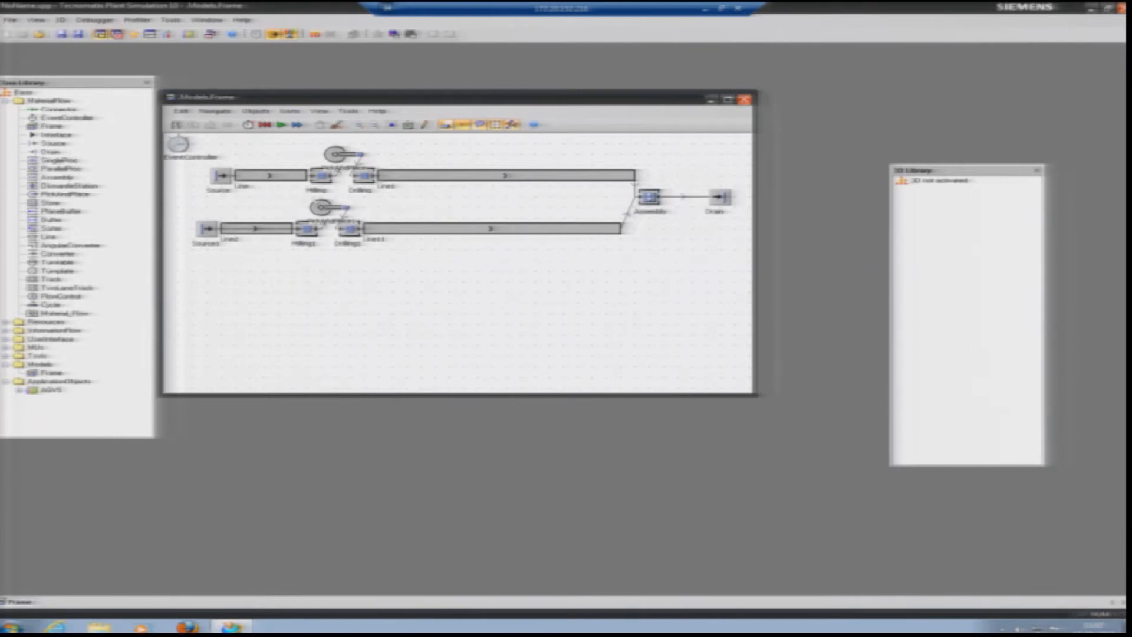
pyautogui.moveTo(188, 171); pyautogui.dragTo(638, 207)
pyautogui.click(380, 333)
pyautogui.moveTo(189, 212); pyautogui.dragTo(622, 253)
pyautogui.click(647, 228)
pyautogui.click(649, 198)
pyautogui.click(728, 206)
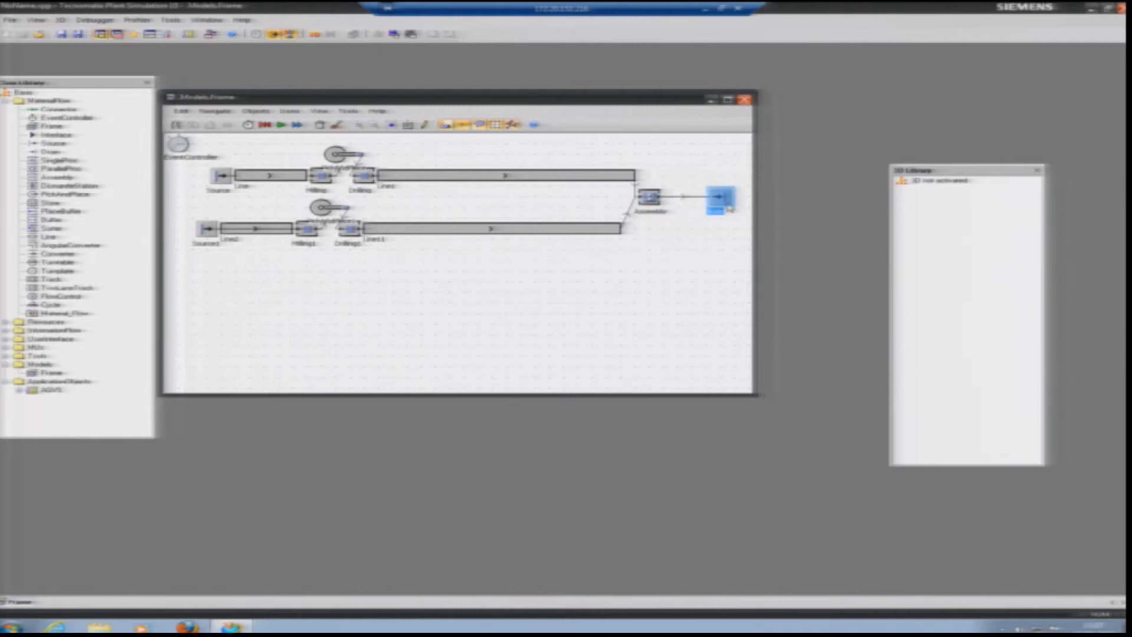
pyautogui.click(690, 254)
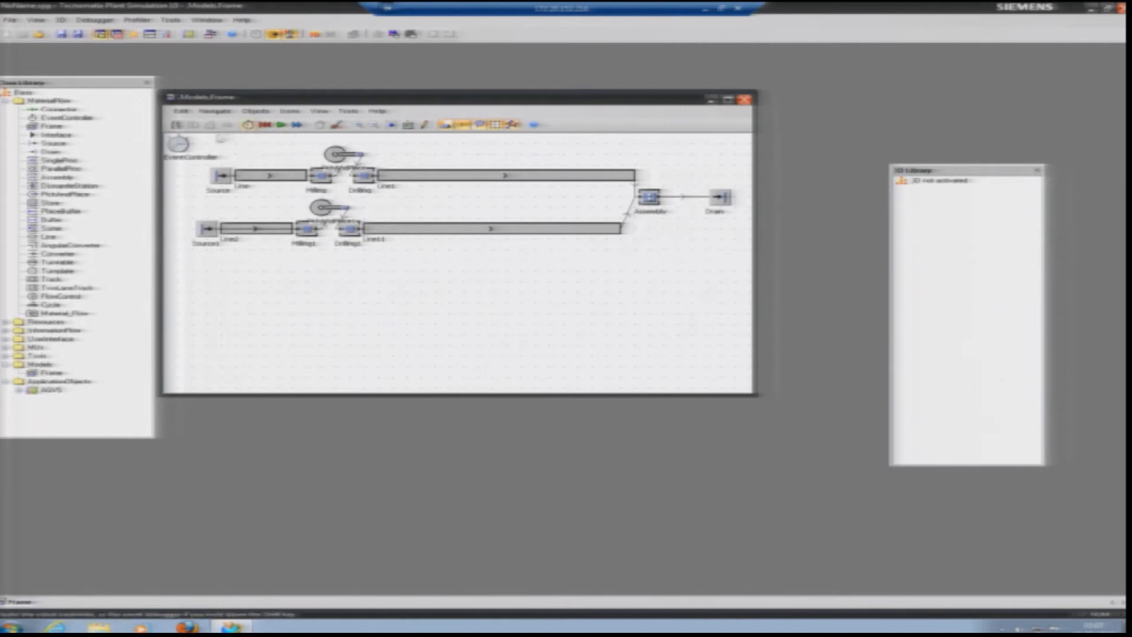
# Step: Turn off real-time mode in the EventController, raise the simulation speed to the fast end, and run the simulation
pyautogui.doubleClick(180, 145)
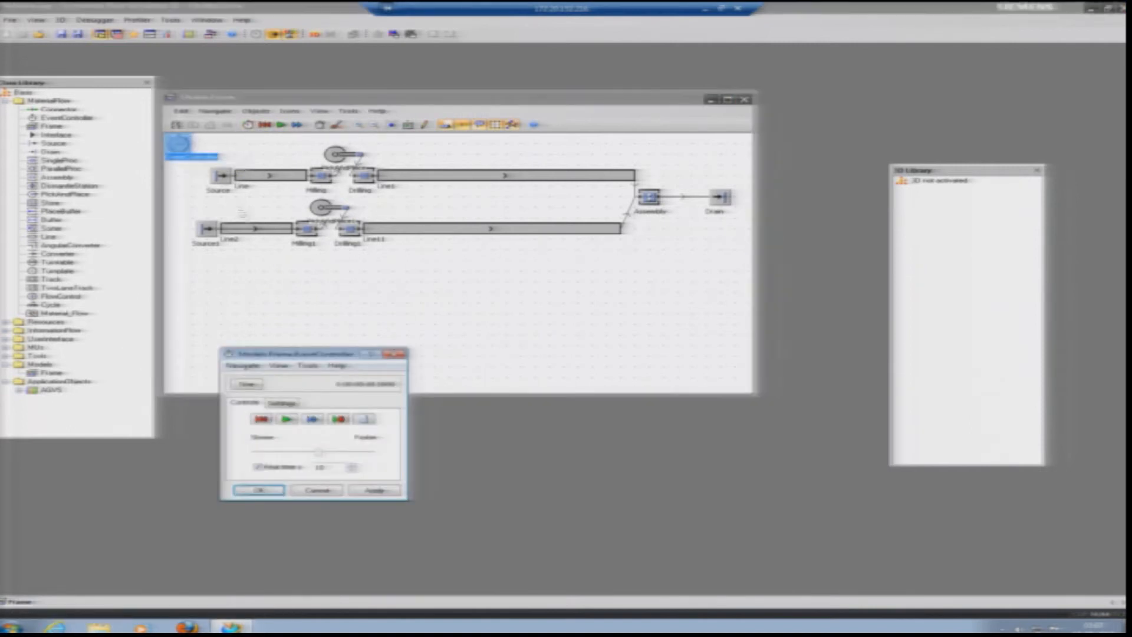
pyautogui.click(287, 406)
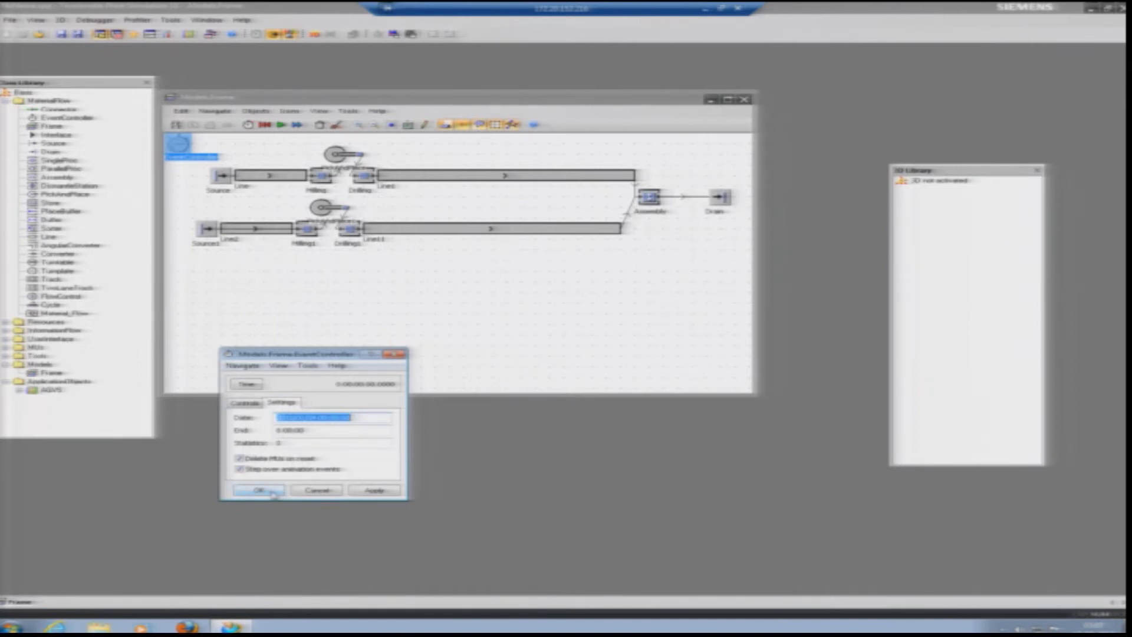
pyautogui.click(249, 406)
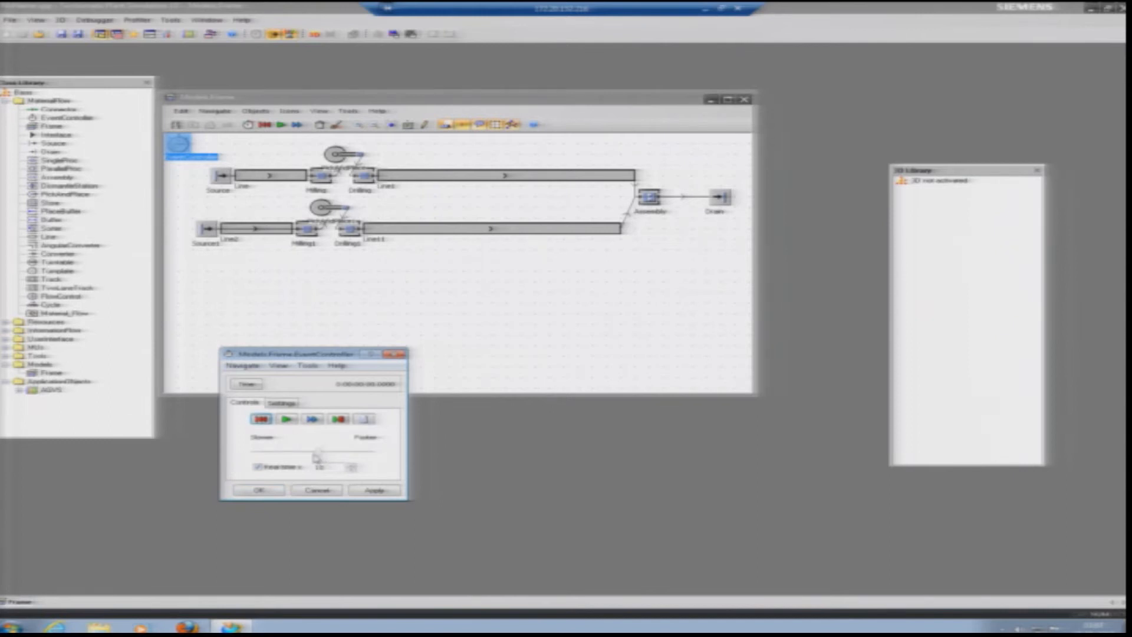
pyautogui.click(258, 466)
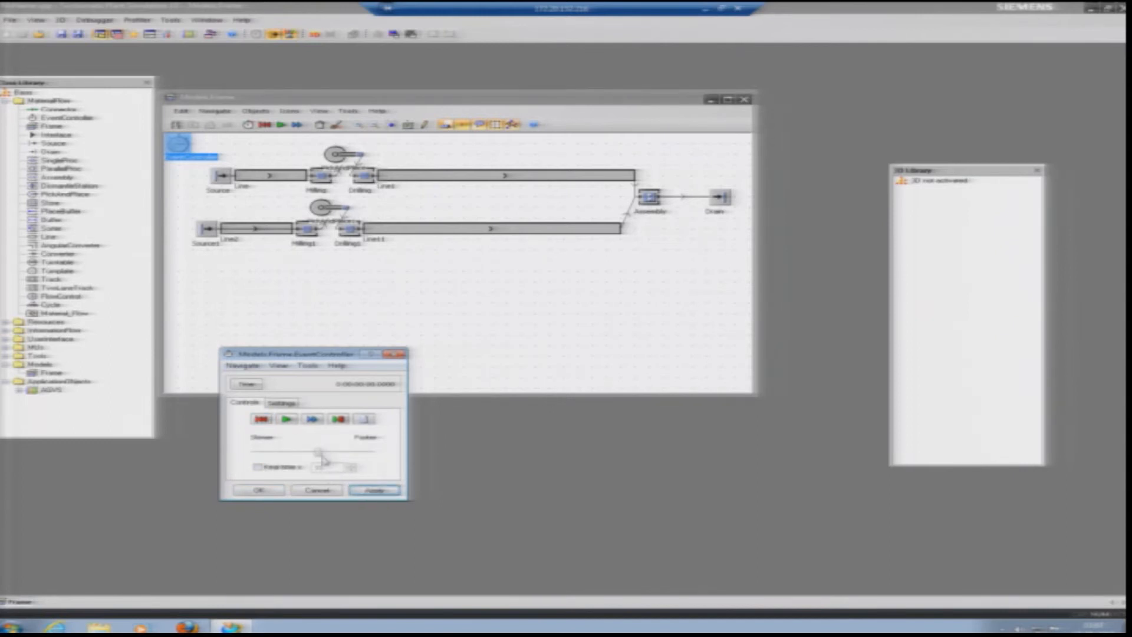
pyautogui.moveTo(319, 452); pyautogui.dragTo(373, 454)
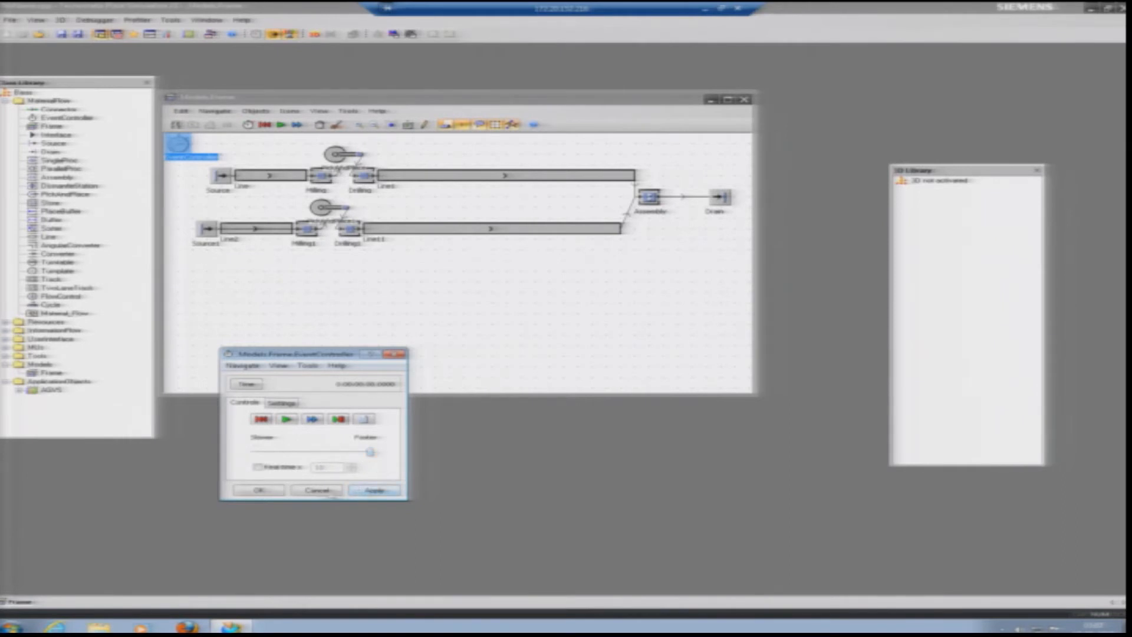
pyautogui.click(371, 493)
pyautogui.click(287, 420)
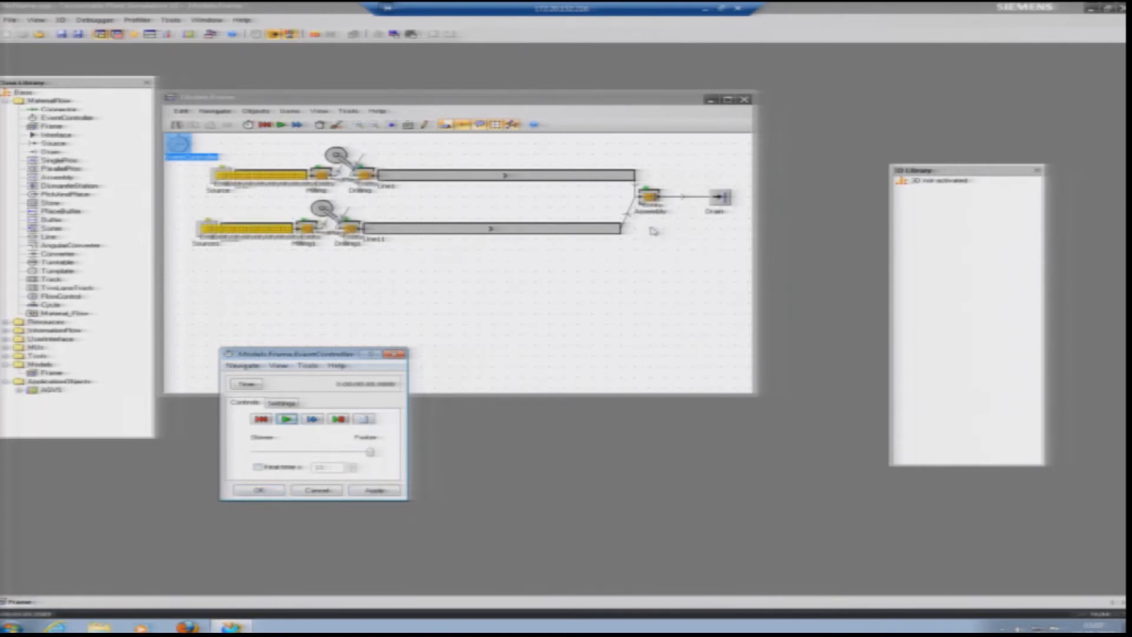
# Step: Open the Drain, examine its type statistics for working time and throughput, and close it without changes
pyautogui.click(463, 350)
pyautogui.rightClick(716, 203)
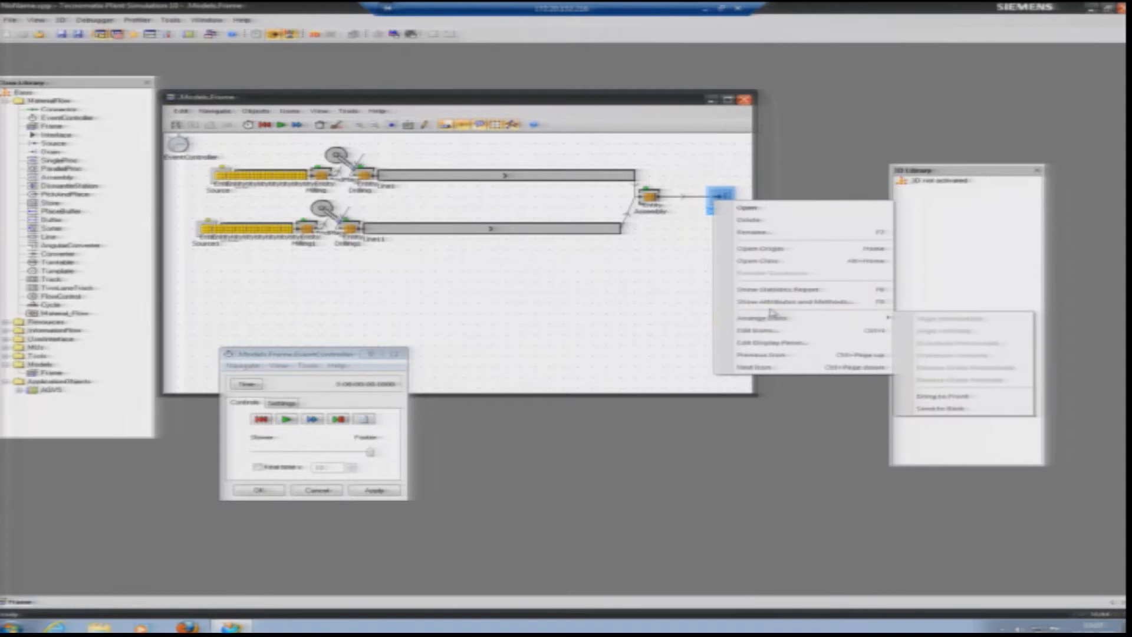
pyautogui.click(747, 208)
pyautogui.moveTo(592, 217); pyautogui.dragTo(720, 198)
pyautogui.click(720, 260)
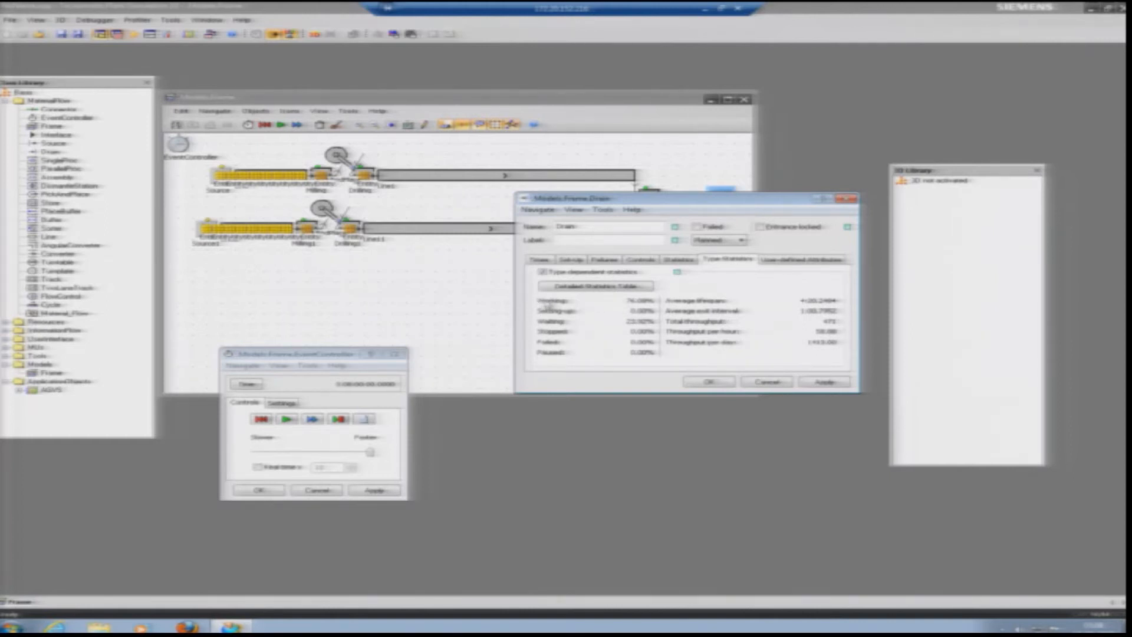
pyautogui.moveTo(648, 201); pyautogui.dragTo(666, 241)
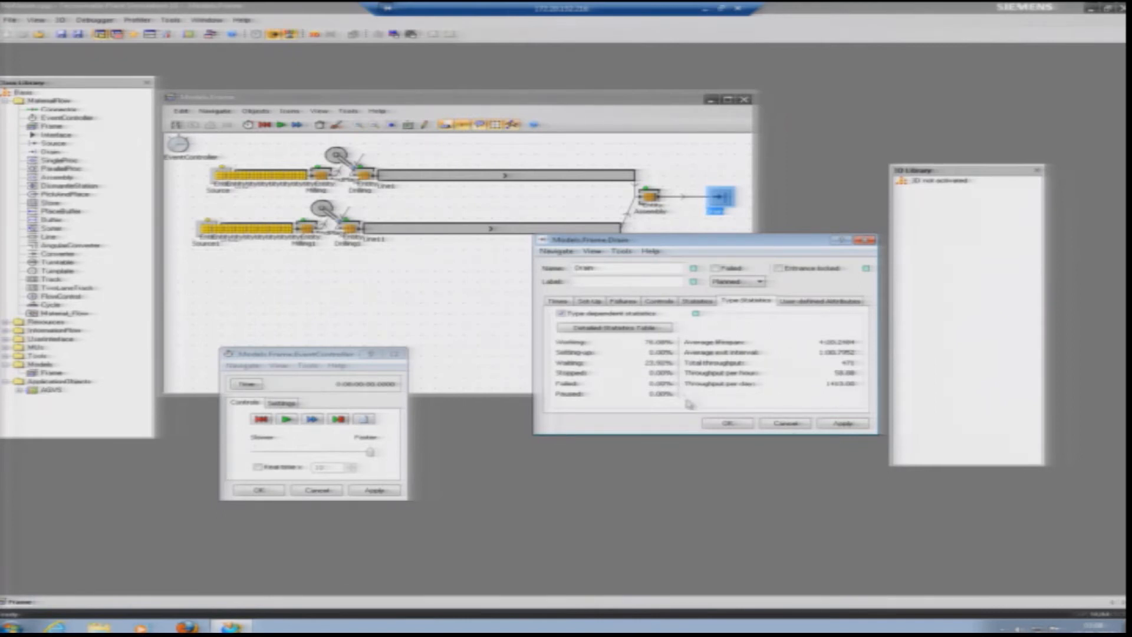
pyautogui.click(784, 424)
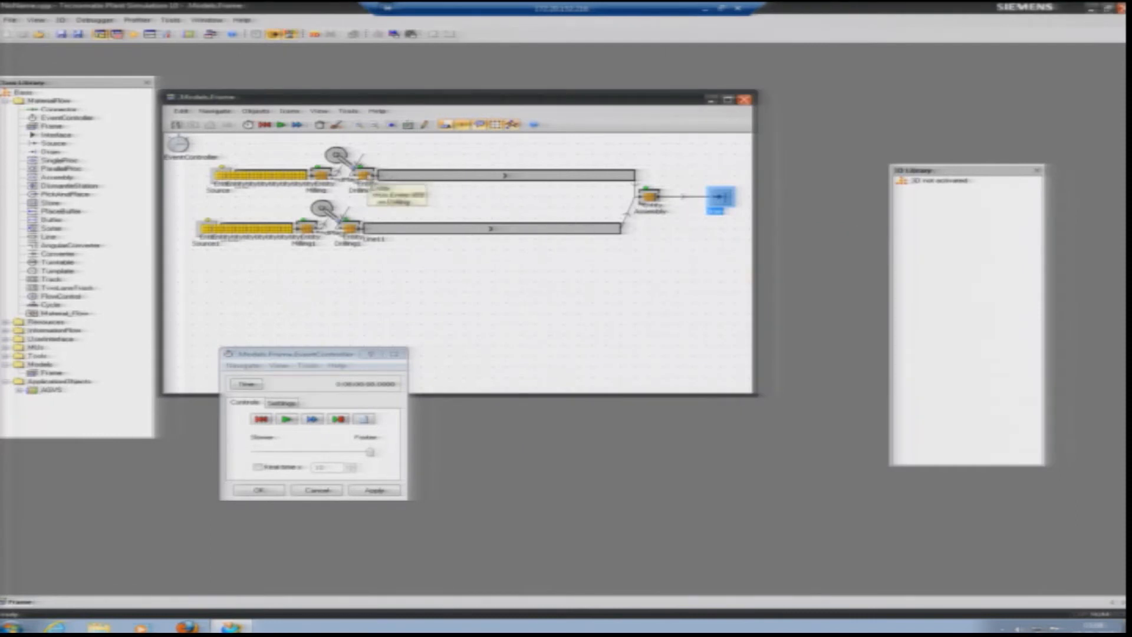
# Step: Open the upper line's Drilling station and examine its statistics
pyautogui.rightClick(367, 172)
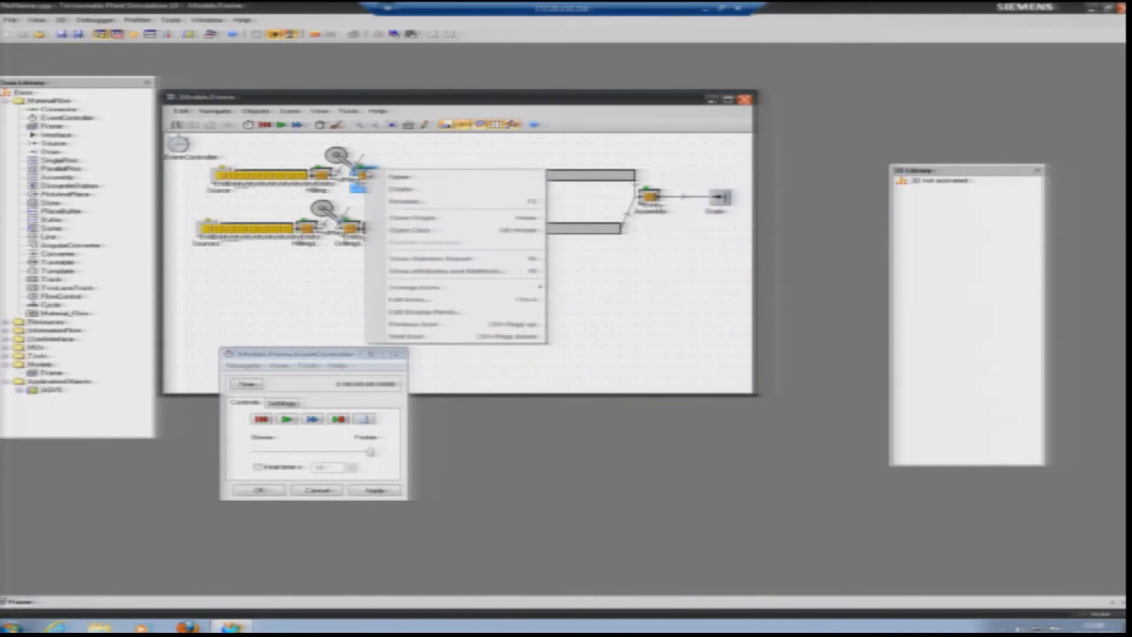
pyautogui.click(398, 177)
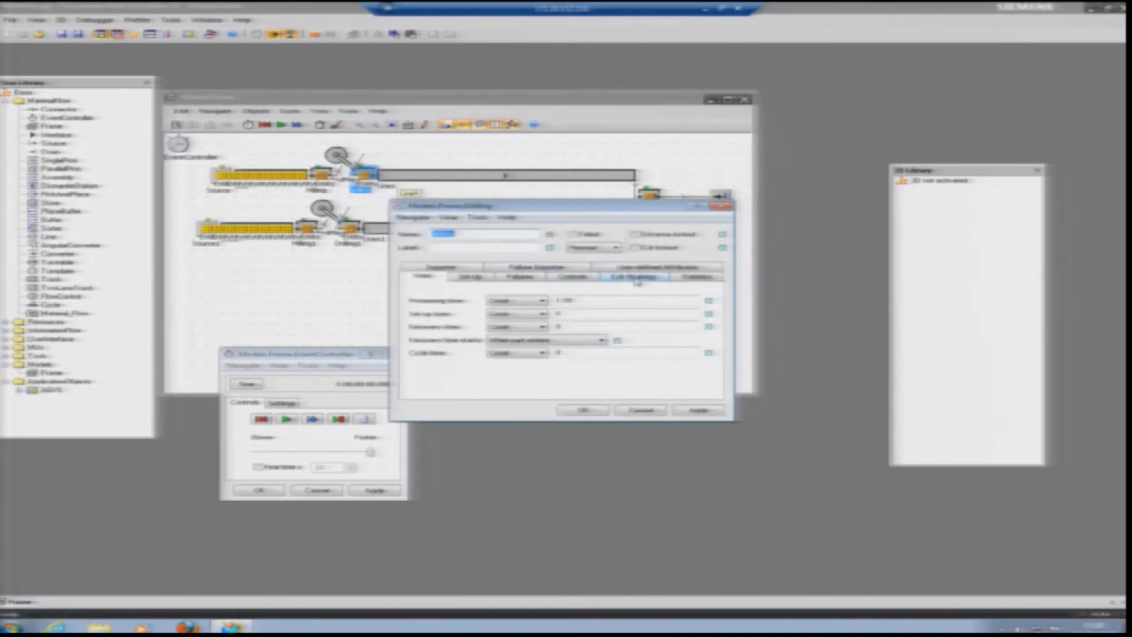
pyautogui.click(696, 277)
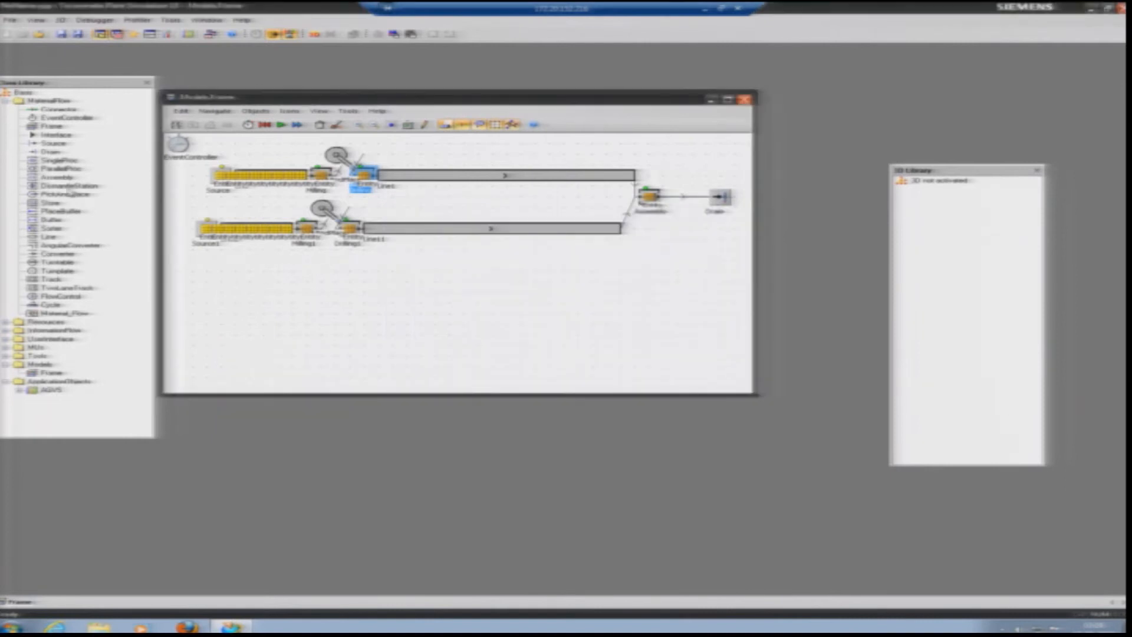
# Step: Look through the DismantleStation, PickAndPlace and Store classes in the material flow library
pyautogui.click(64, 186)
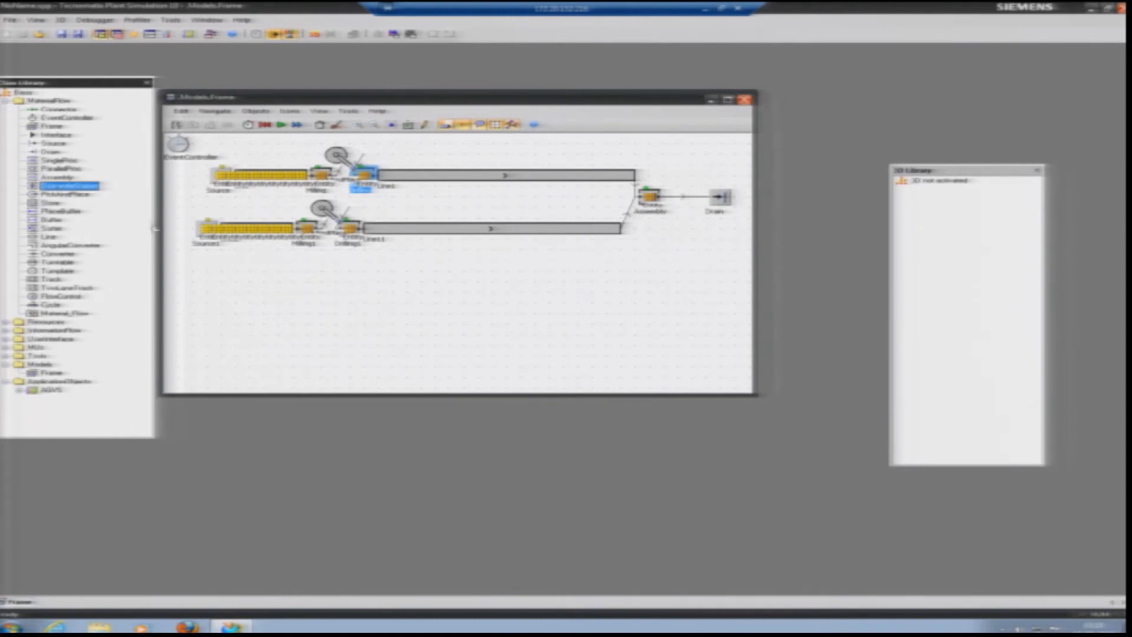
pyautogui.click(221, 264)
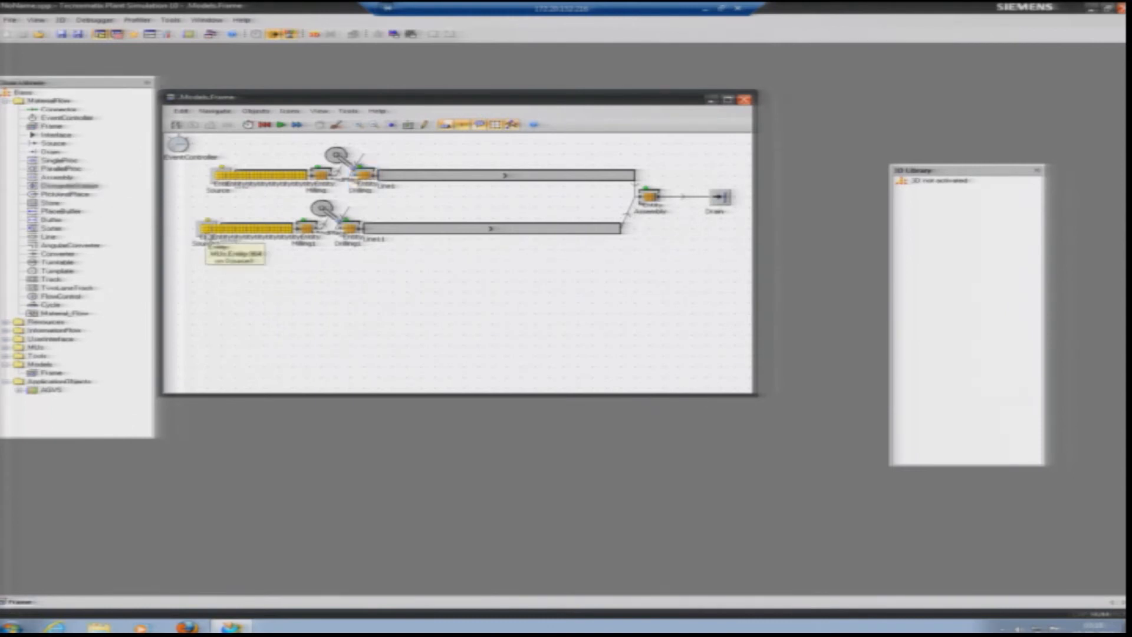
pyautogui.click(59, 195)
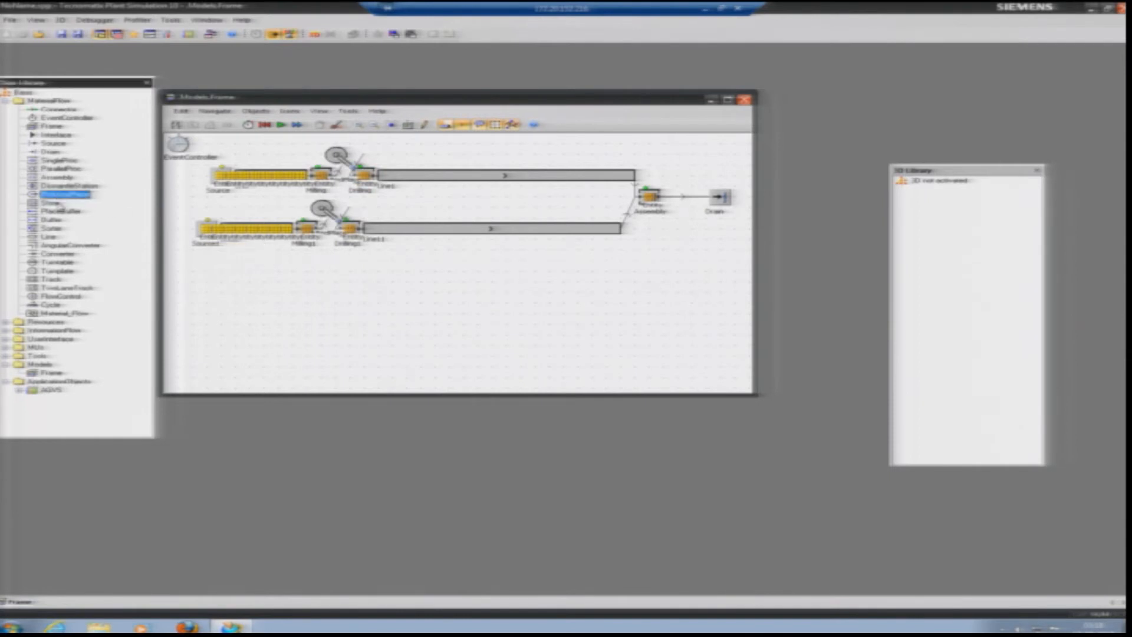
pyautogui.click(51, 202)
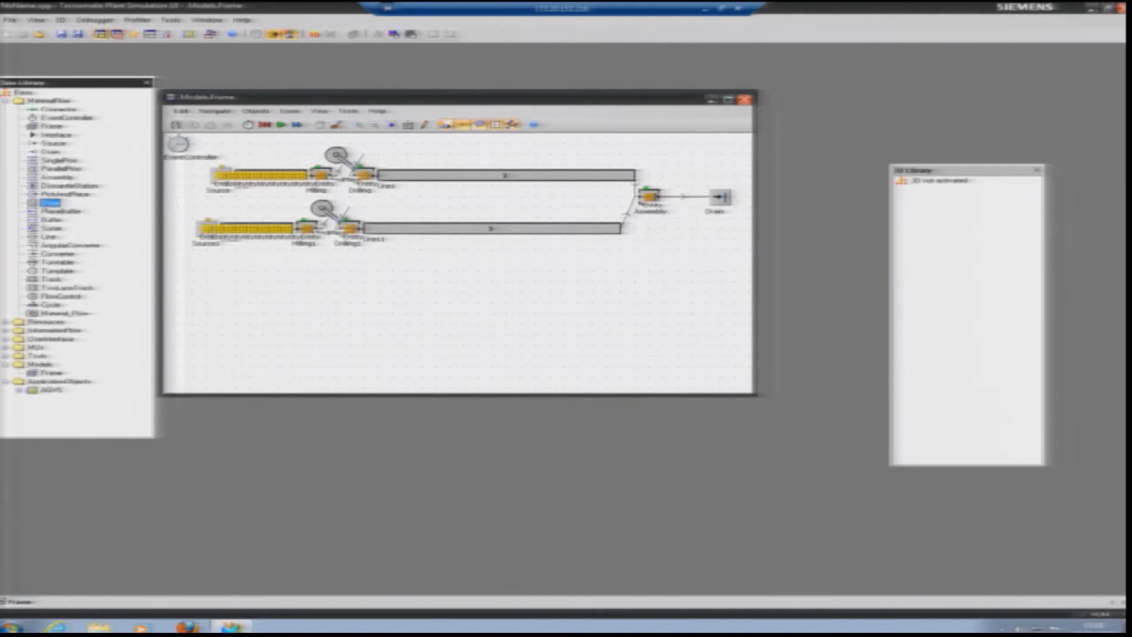
# Step: Open the entity on the lower line's Source, examine its attributes, and close it without changes
pyautogui.click(208, 230)
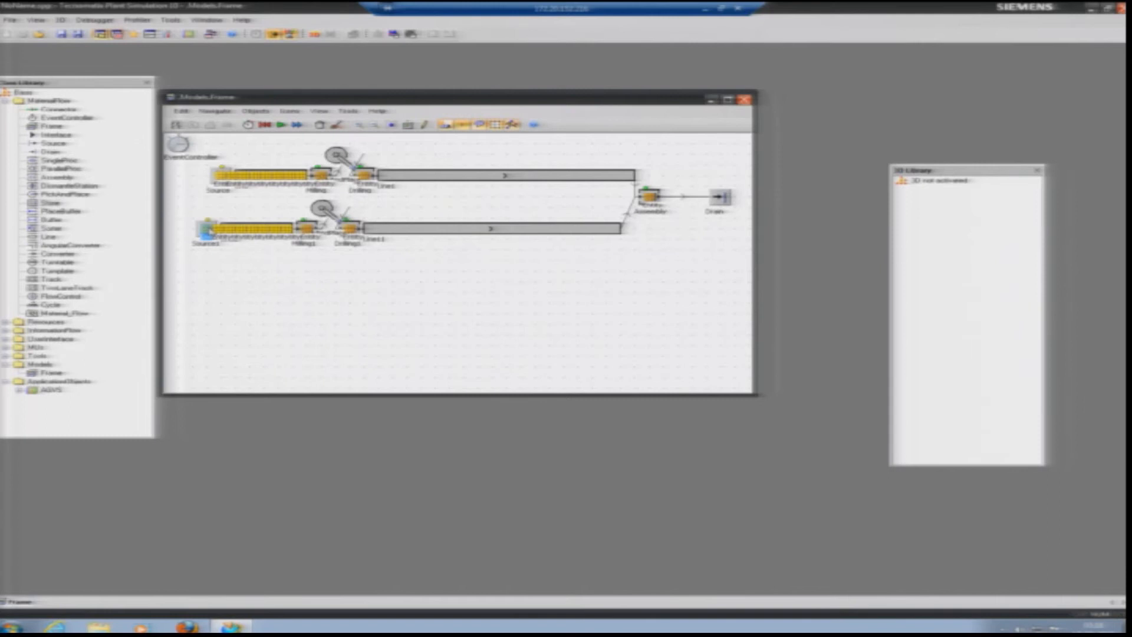
pyautogui.rightClick(207, 230)
pyautogui.click(239, 237)
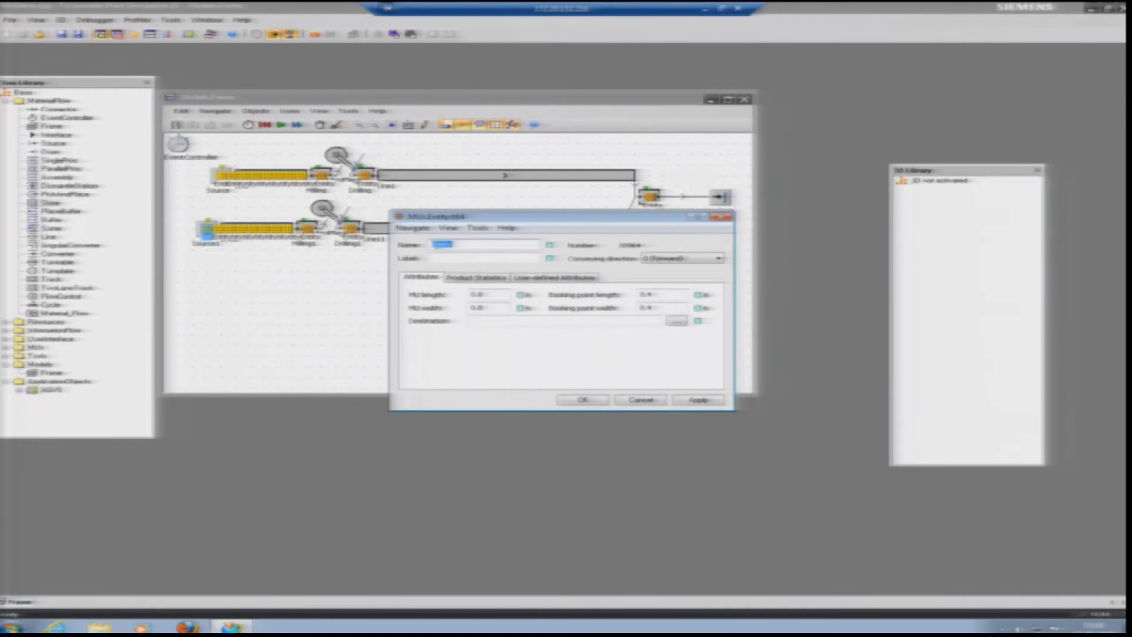
pyautogui.click(720, 217)
pyautogui.click(232, 280)
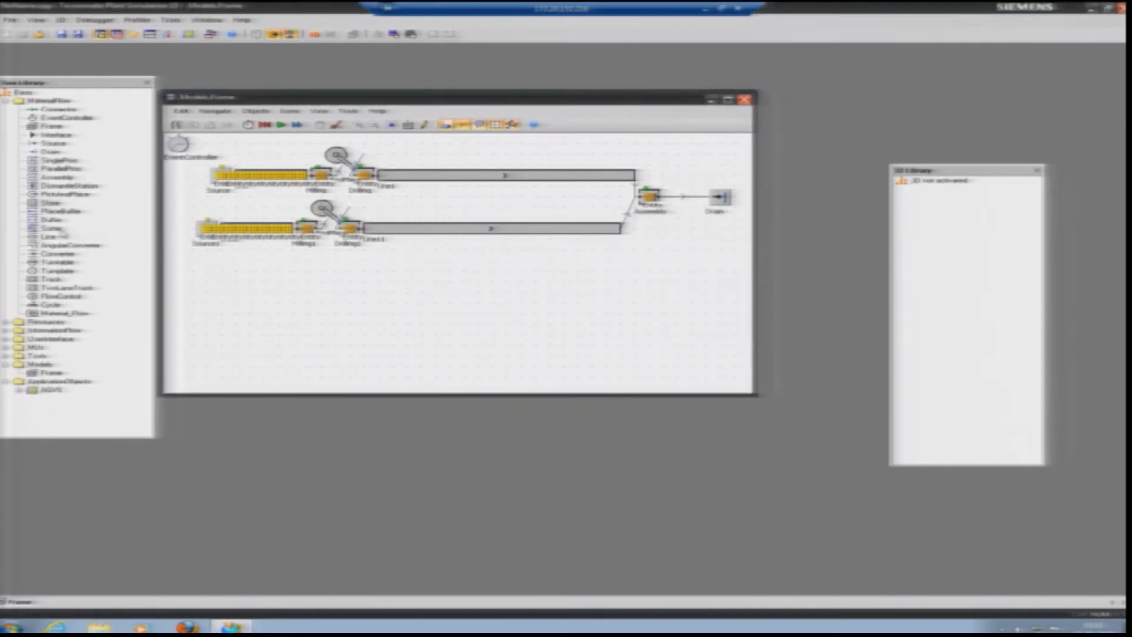
# Step: Open the Store class from the material flow library, set its X-dimension to 100 and increase its Y-dimension
pyautogui.click(50, 204)
pyautogui.click(51, 204)
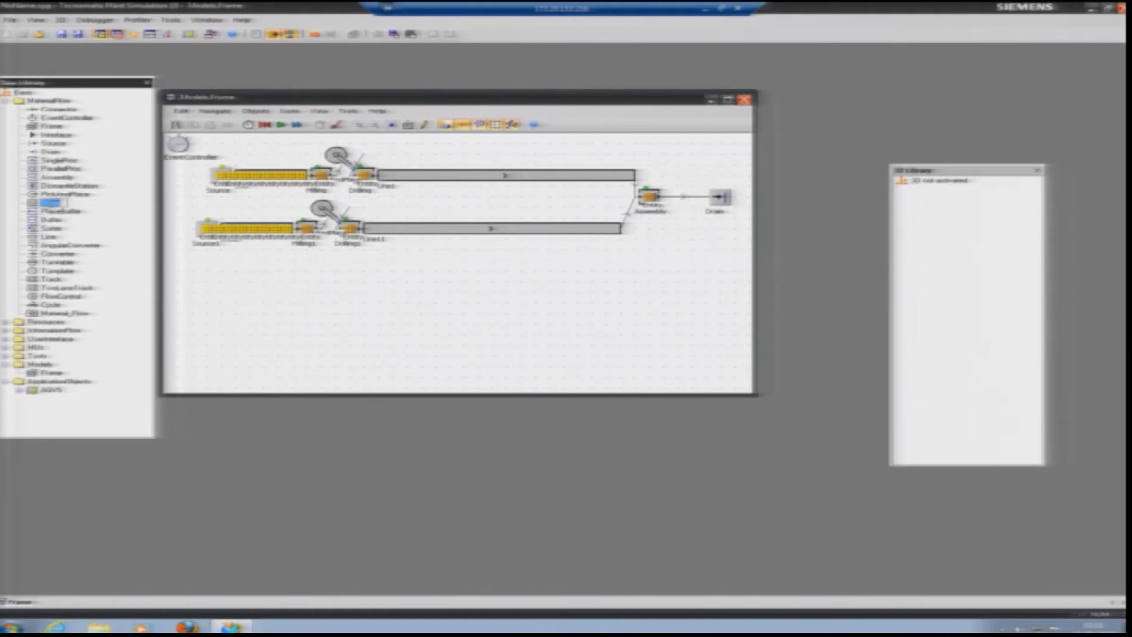
pyautogui.click(51, 204)
pyautogui.doubleClick(34, 204)
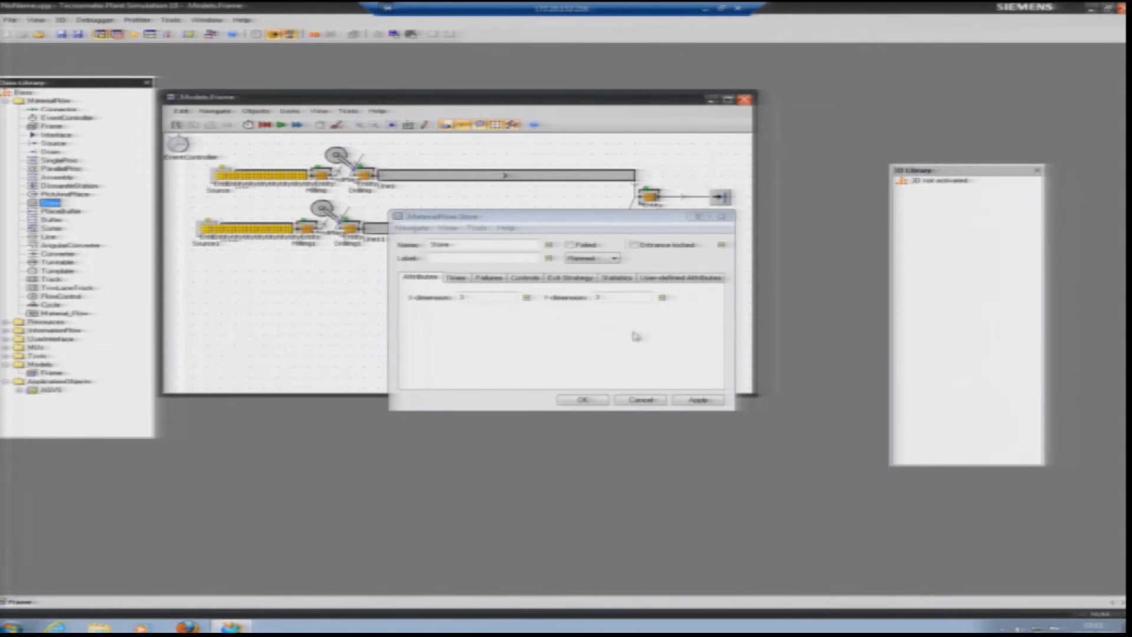
pyautogui.click(460, 297)
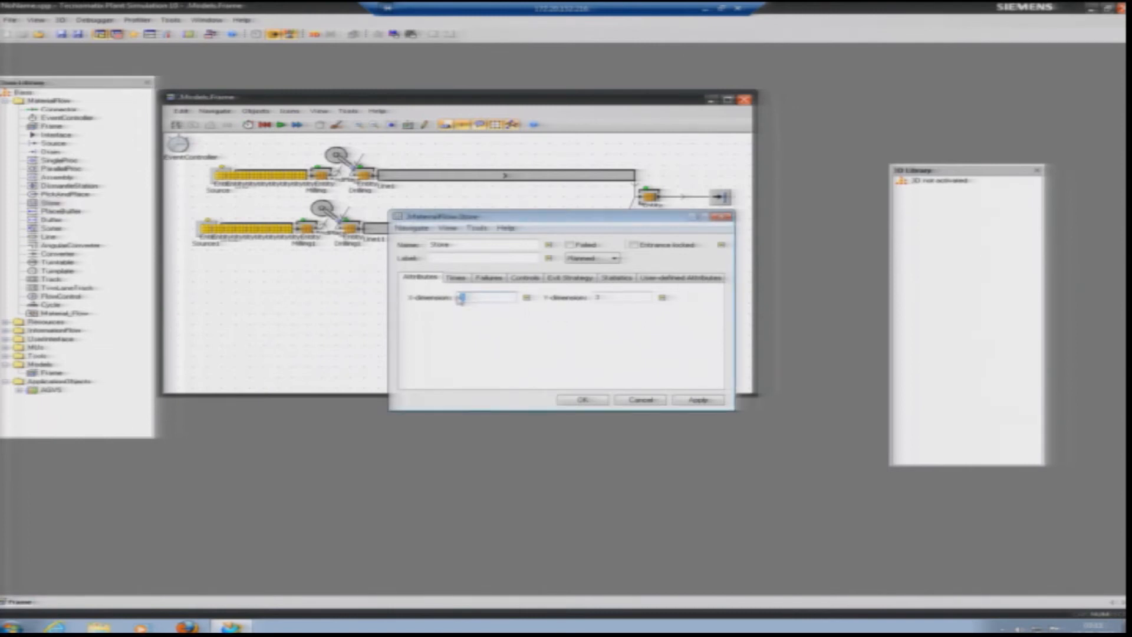
pyautogui.write('100')
pyautogui.click(597, 297)
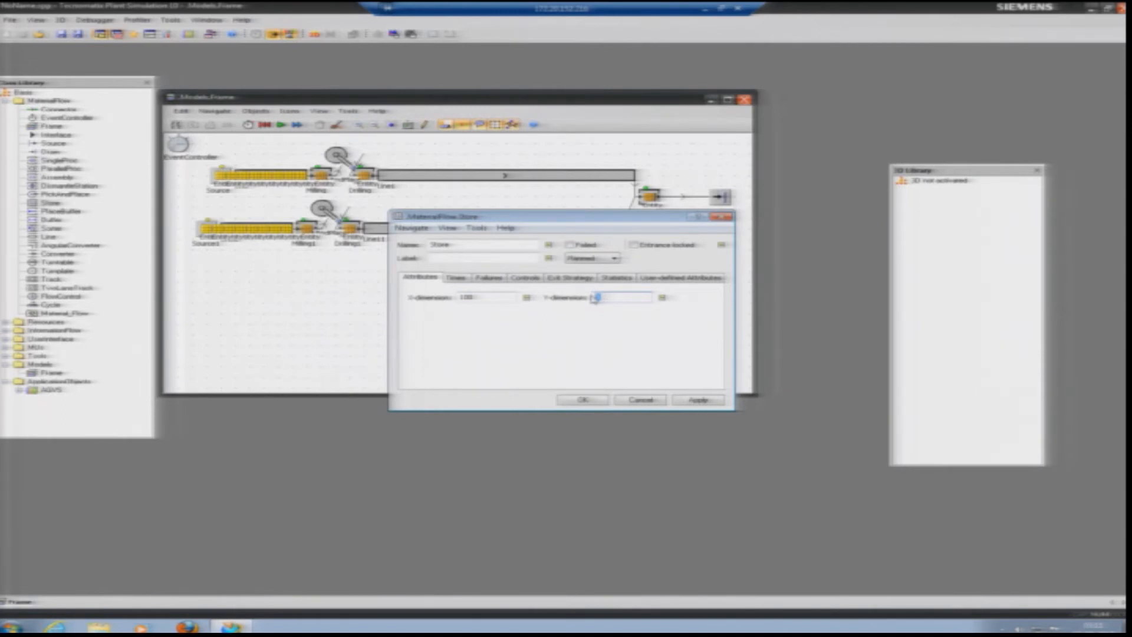
pyautogui.write('100')
pyautogui.press('Return')
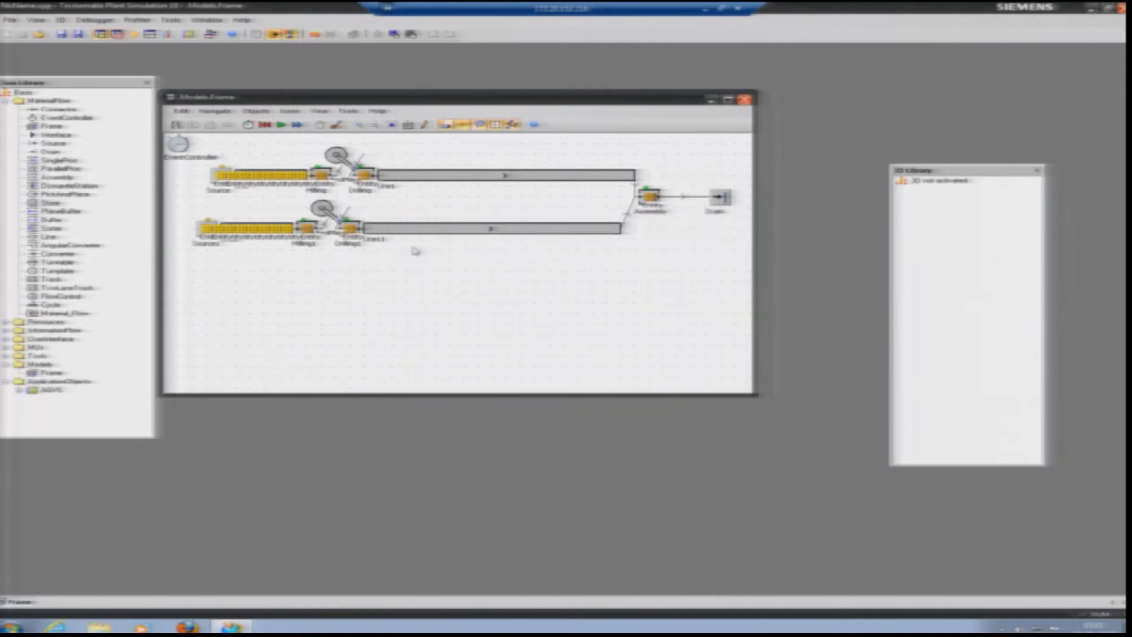
# Step: Reopen the Store class, check its X- and Y-dimensions, and close it
pyautogui.doubleClick(50, 202)
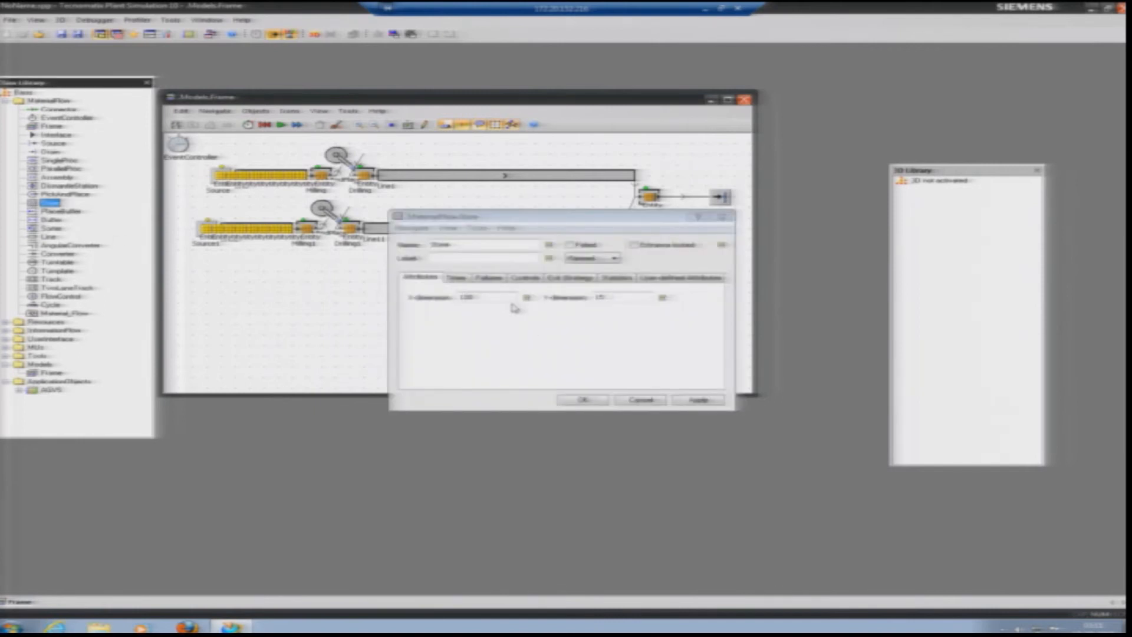
pyautogui.click(478, 297)
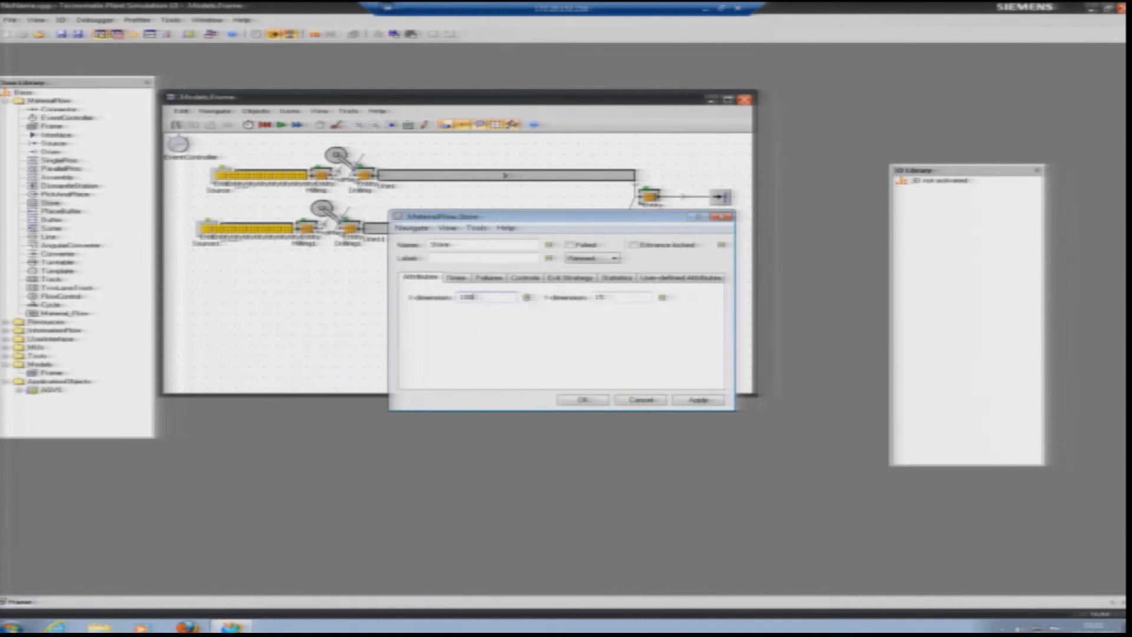
pyautogui.click(596, 403)
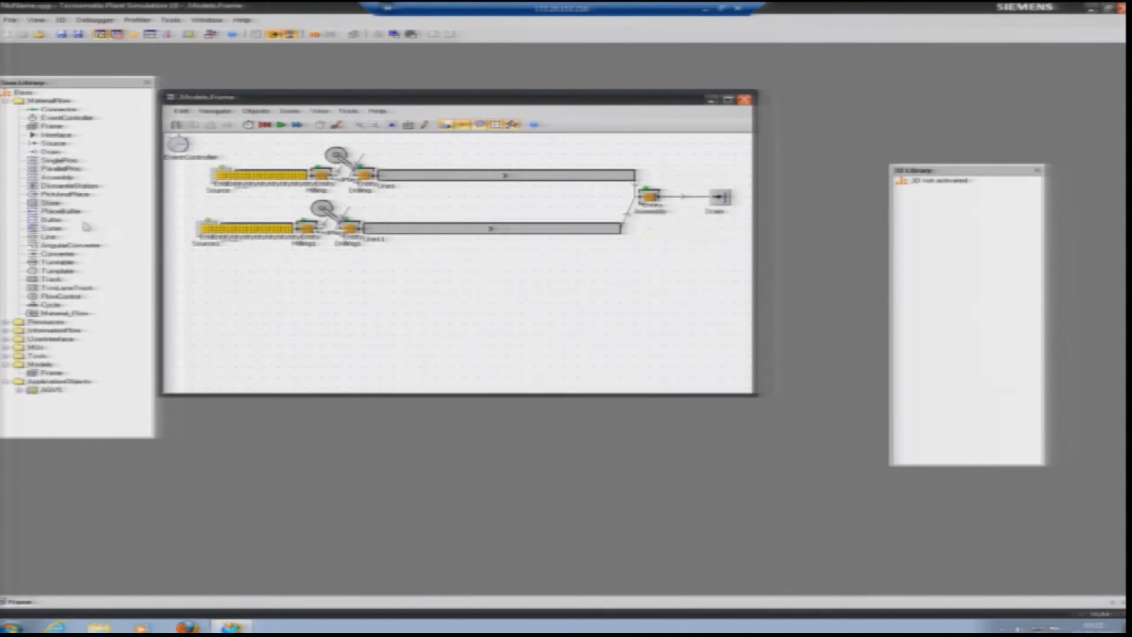
# Step: Examine the PlaceBuffer and Buffer classes, plus the robots and the upper Milling and Drilling stations as possible buffer locations
pyautogui.click(60, 211)
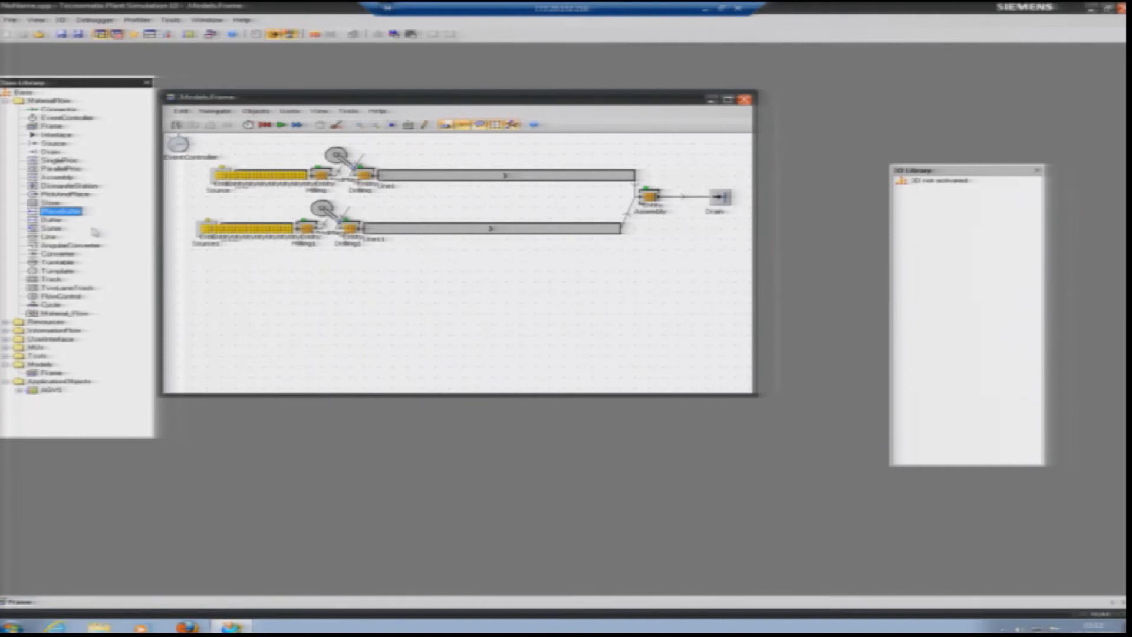
pyautogui.click(51, 220)
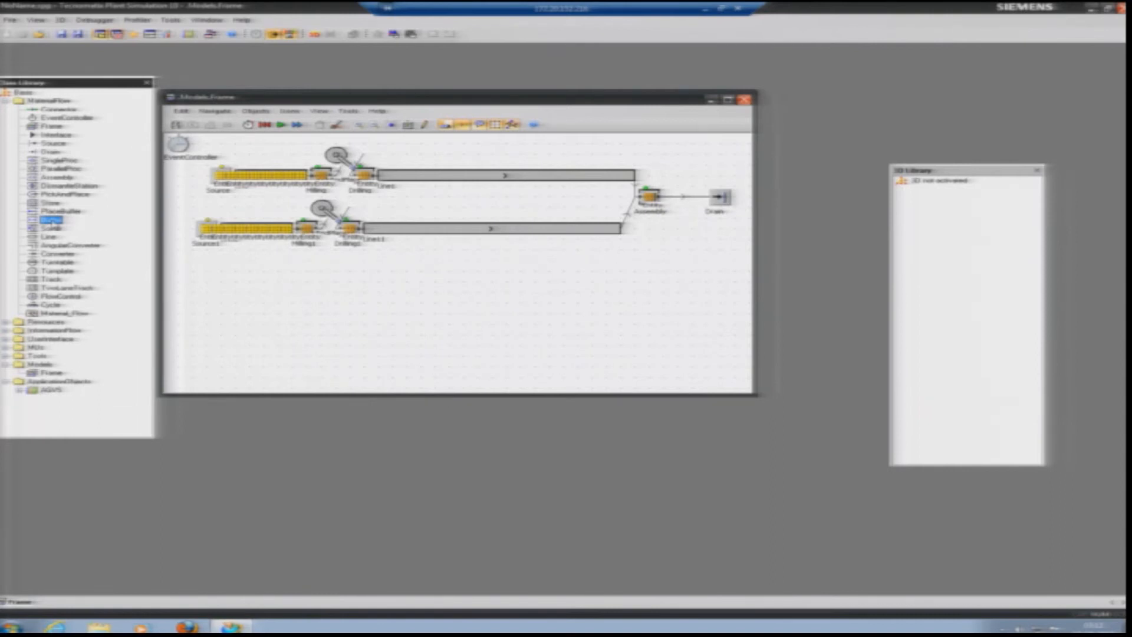
pyautogui.click(340, 185)
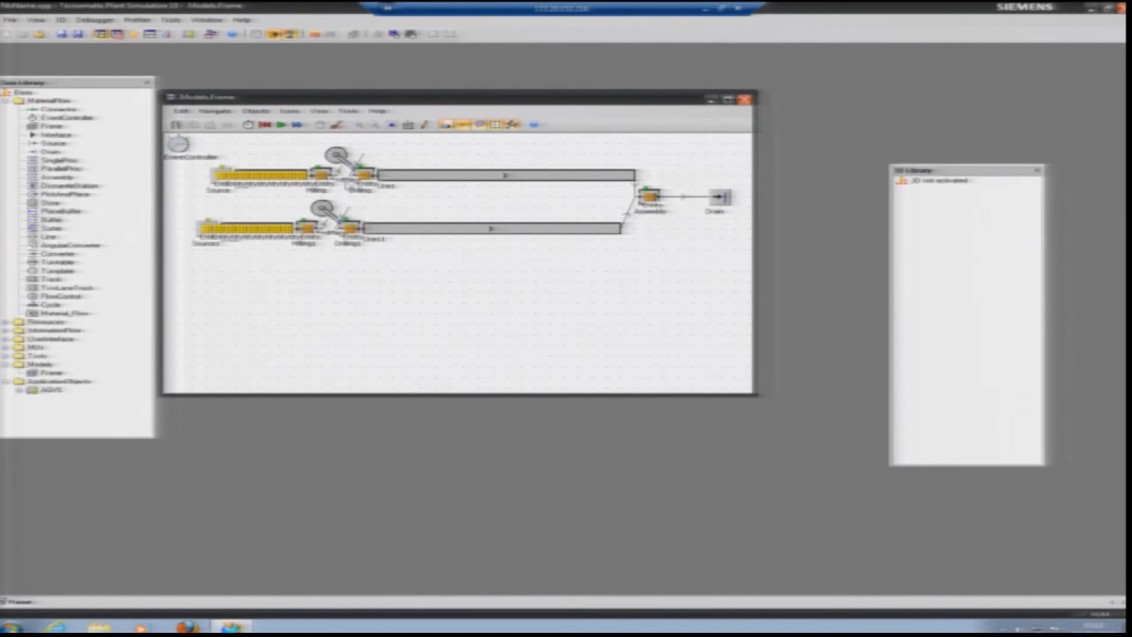
pyautogui.click(328, 197)
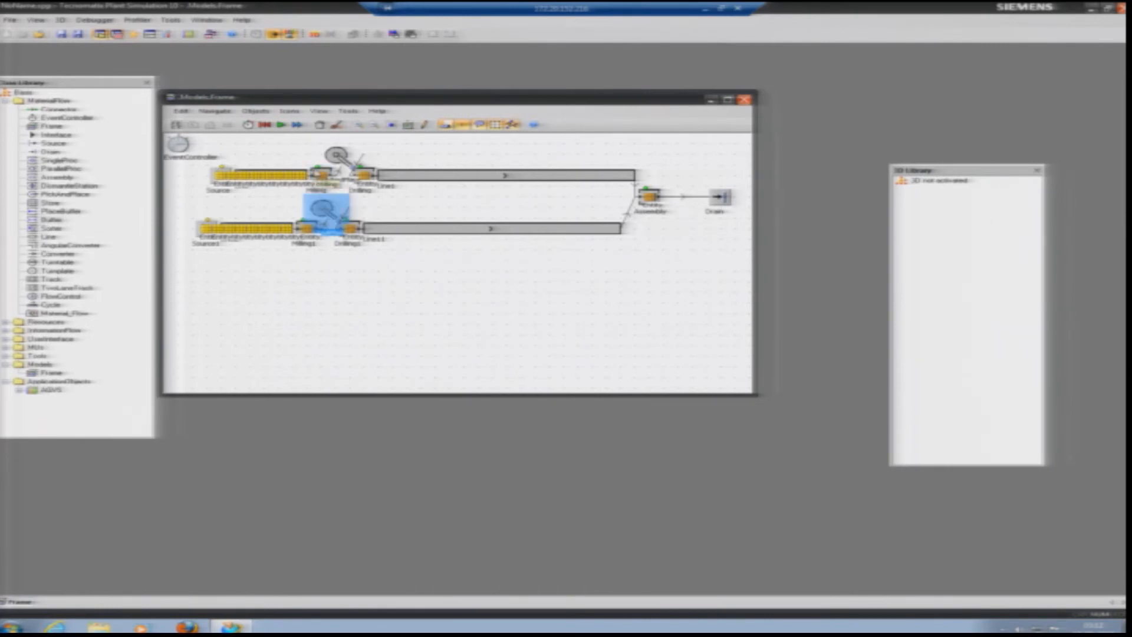
pyautogui.click(320, 173)
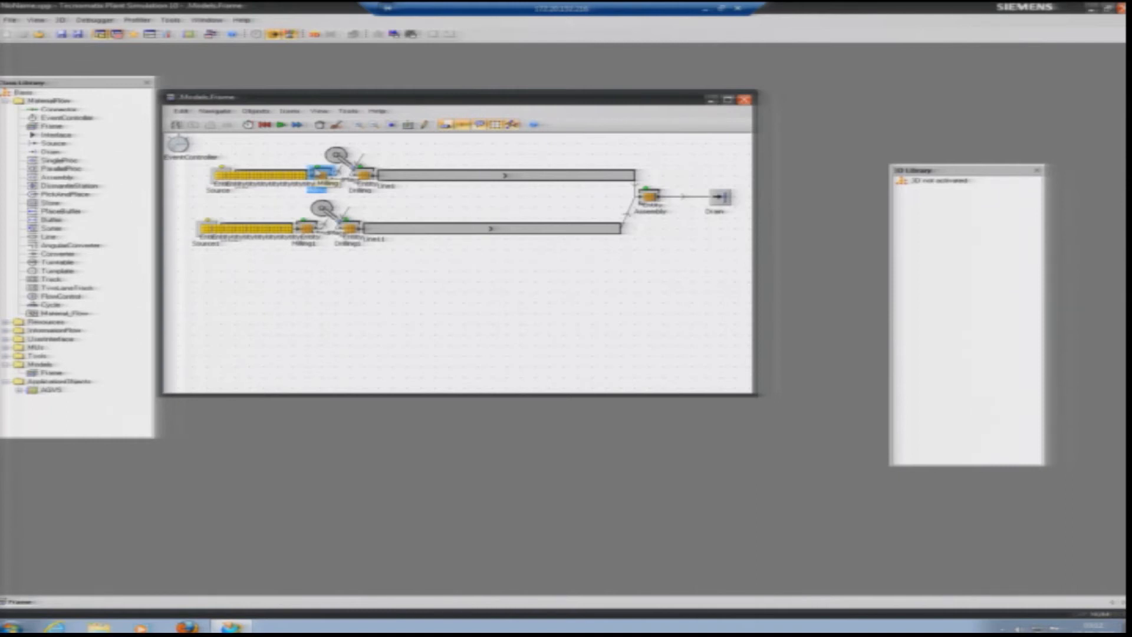
pyautogui.click(363, 174)
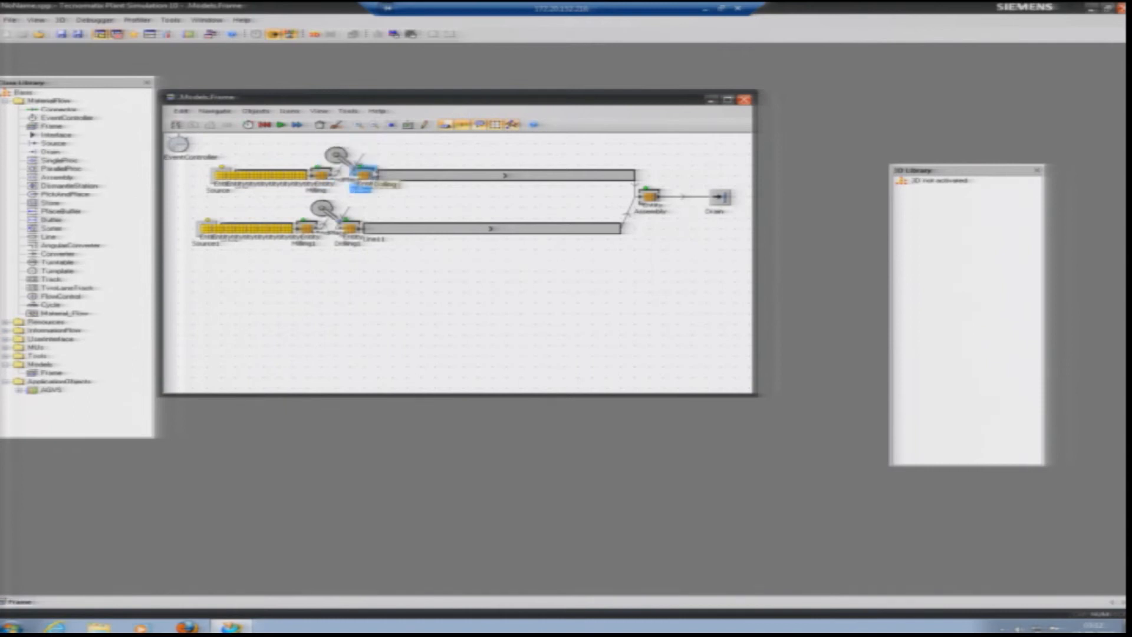
pyautogui.click(339, 156)
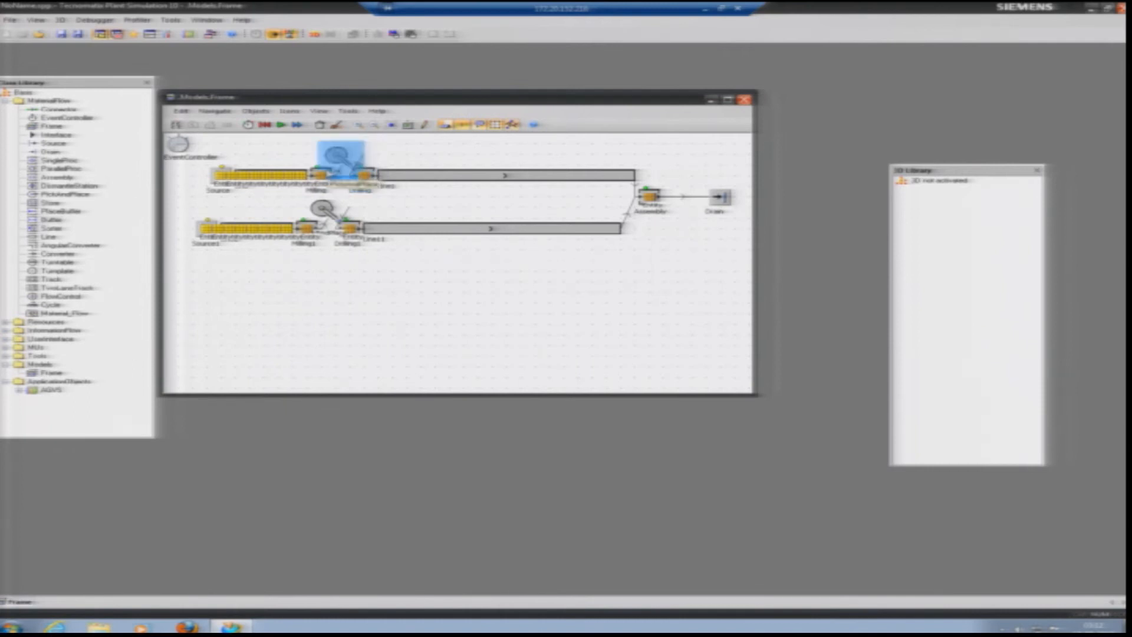
pyautogui.click(318, 173)
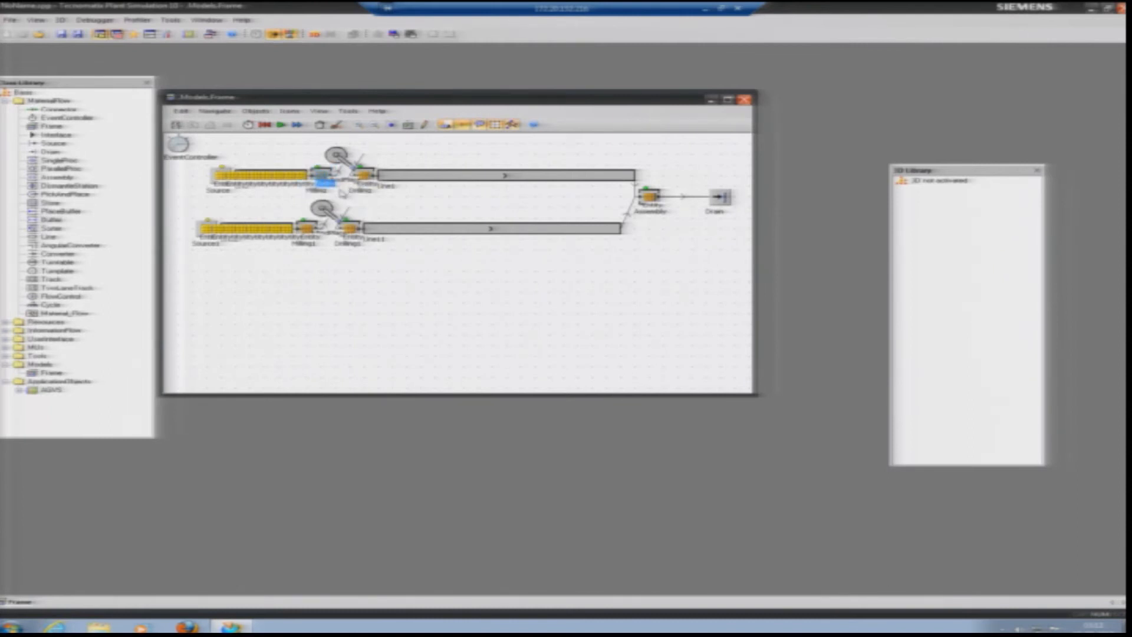
pyautogui.click(340, 194)
# Step: Place a Buffer beneath the upper line's Milling and Drilling stations and delete it again
pyautogui.moveTo(50, 220); pyautogui.dragTo(337, 191)
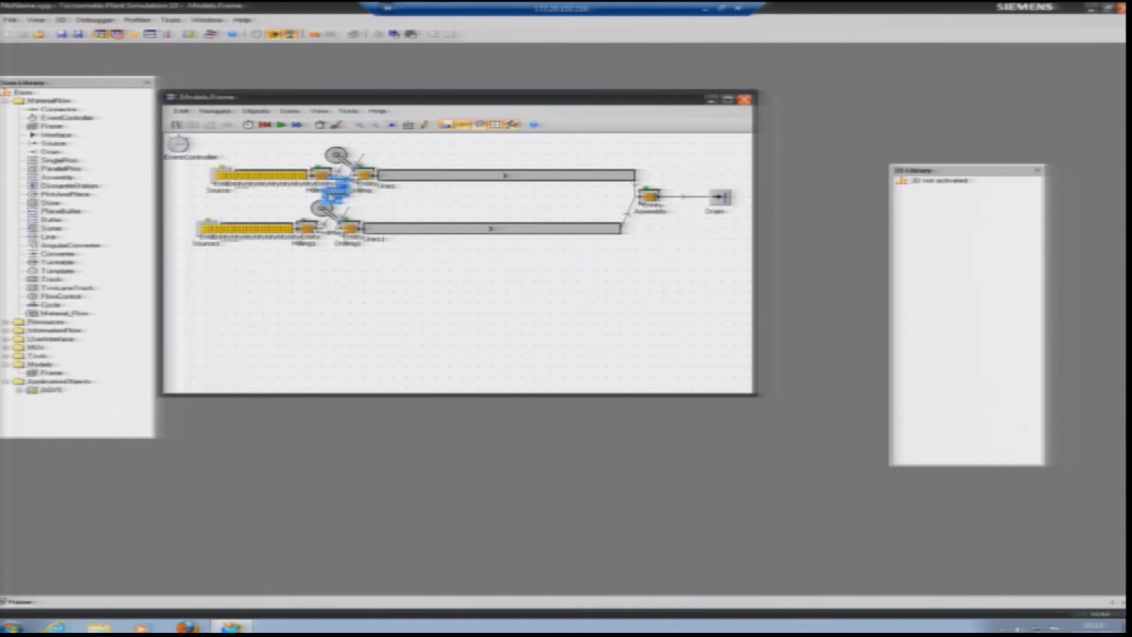
pyautogui.press('Delete')
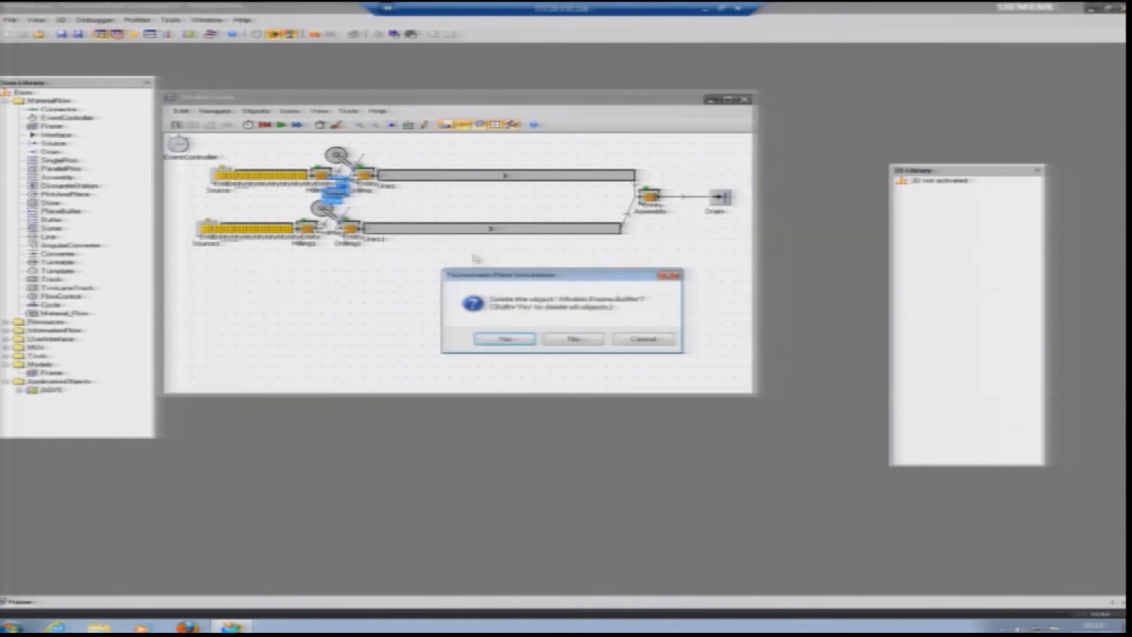
pyautogui.click(504, 338)
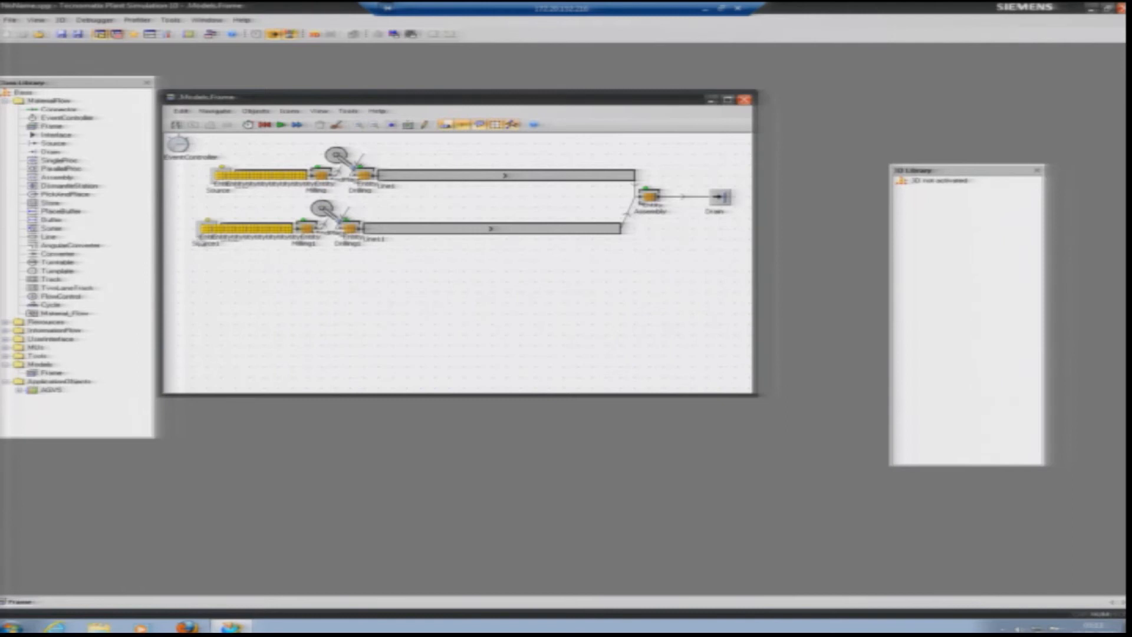
# Step: Try naming the entity on the upper Source Nut, examine its user-defined attributes, and close it without applying
pyautogui.click(51, 228)
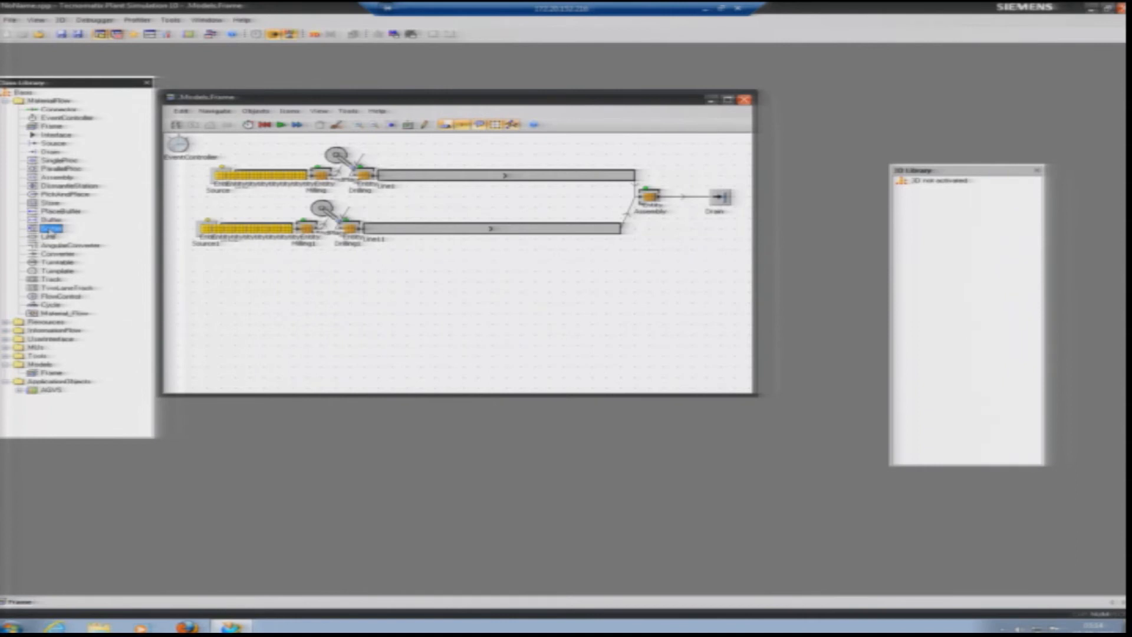
pyautogui.click(230, 212)
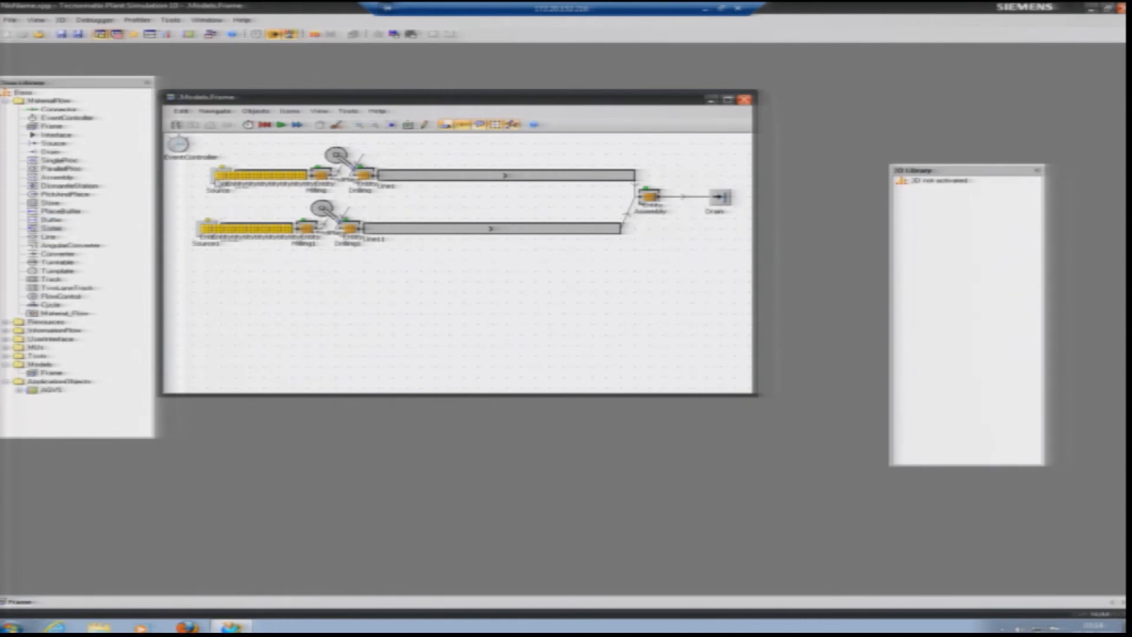
pyautogui.rightClick(221, 177)
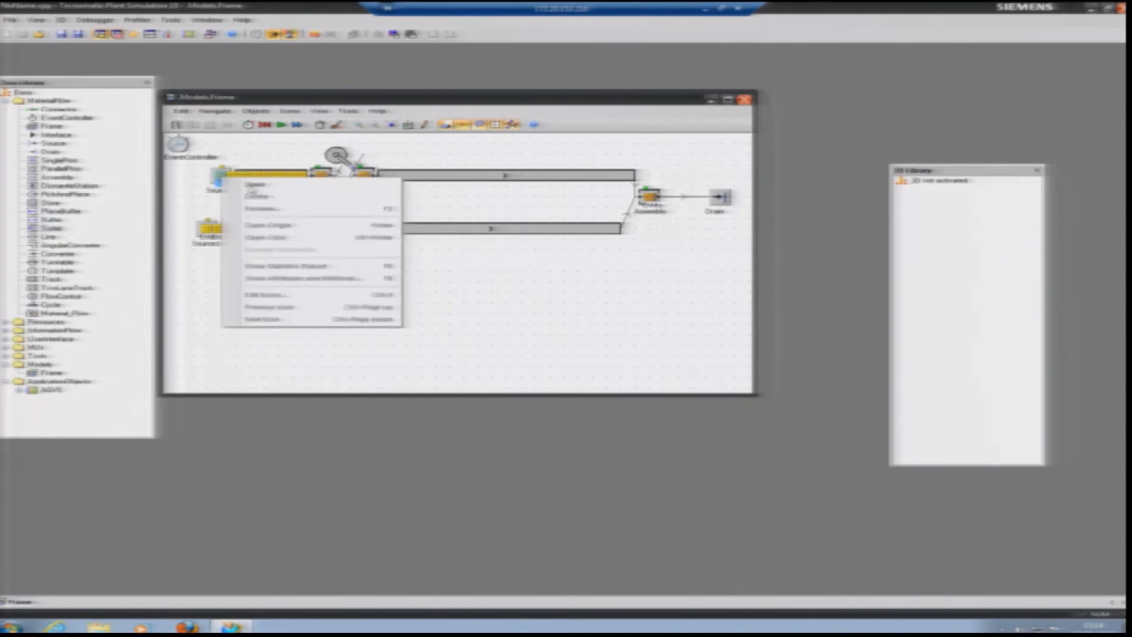
pyautogui.click(262, 187)
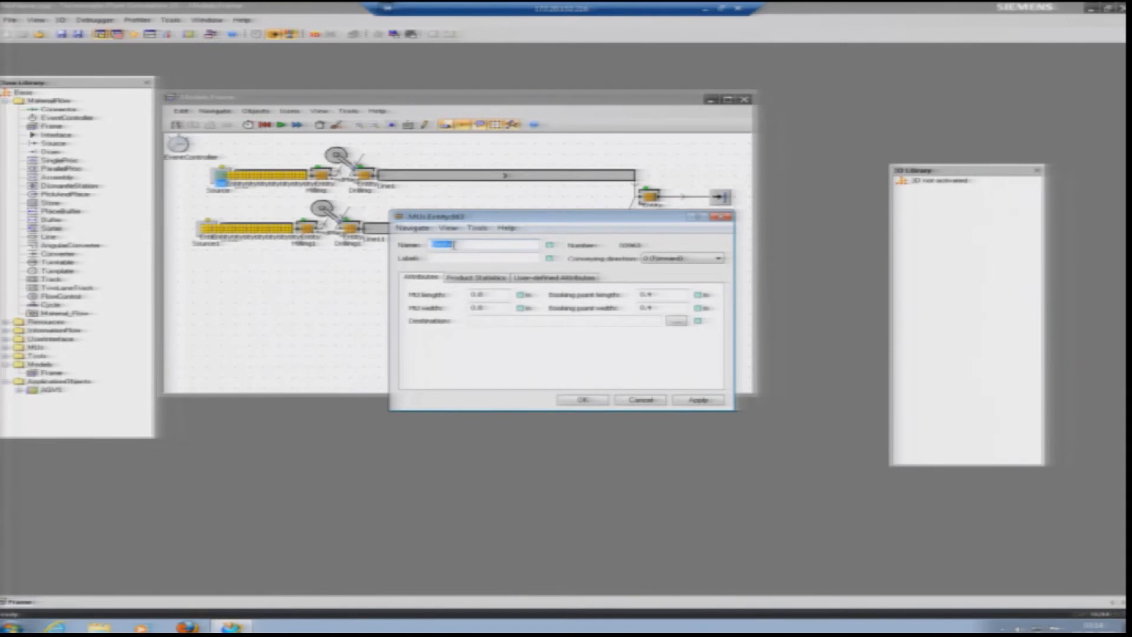
pyautogui.write('Nut')
pyautogui.click(538, 279)
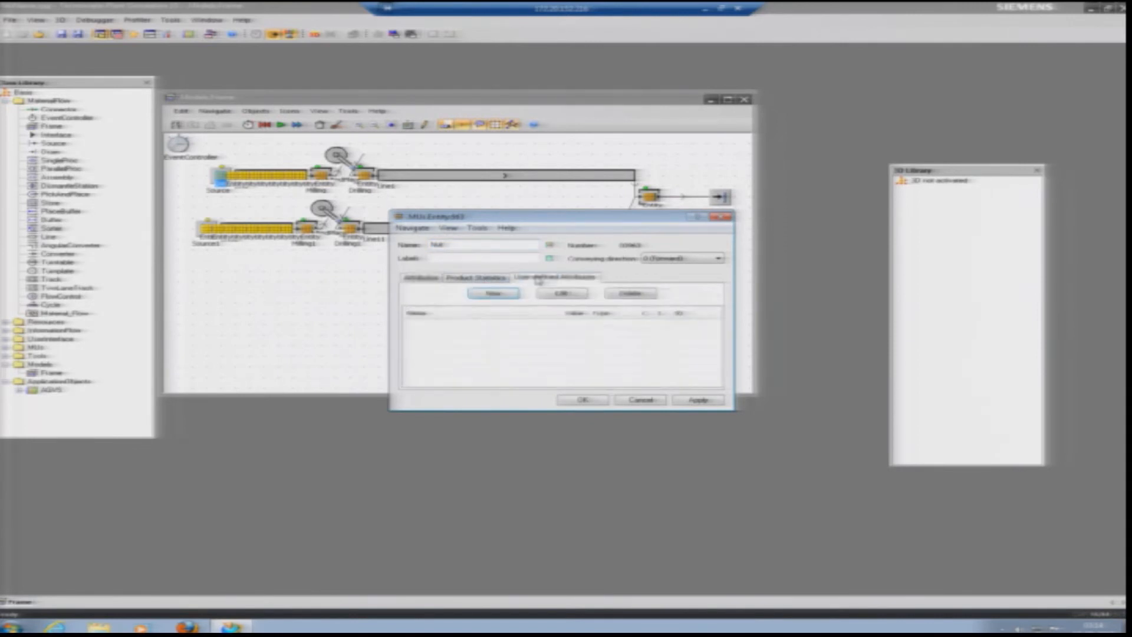
pyautogui.click(484, 324)
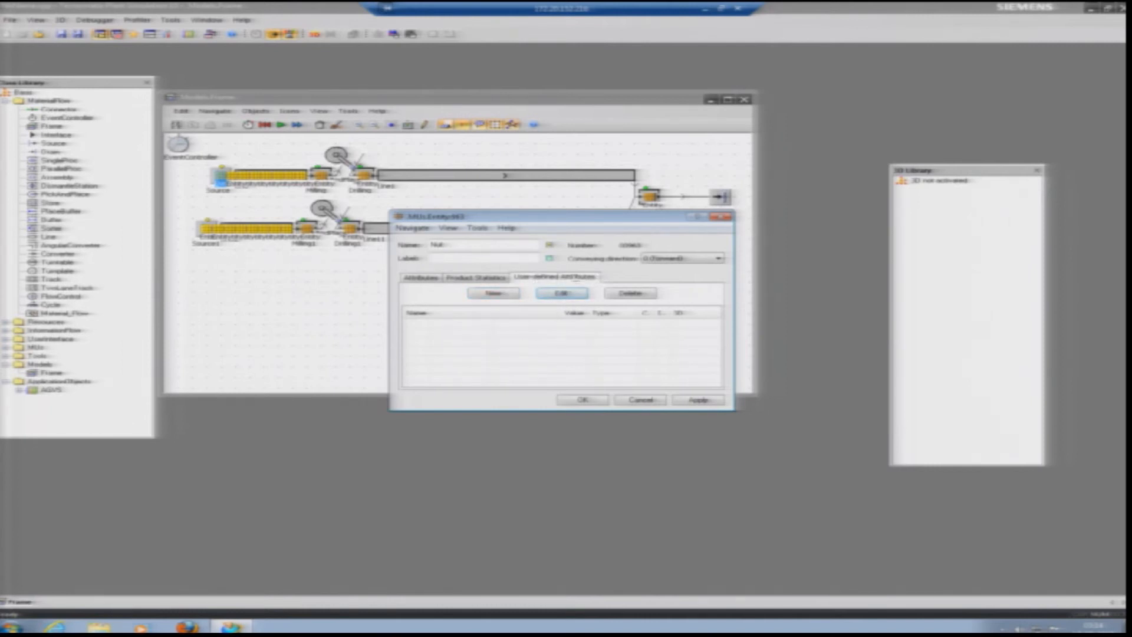
pyautogui.click(720, 218)
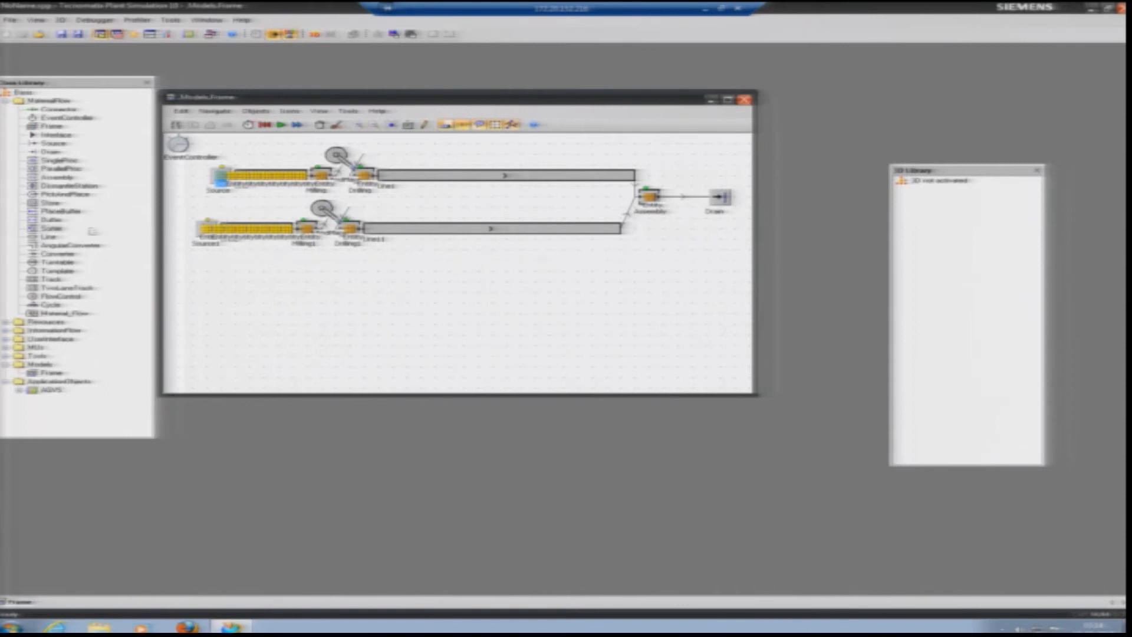
# Step: Look through the Line, AngularConverter, Buffer and Turntable classes, examine the Turntable's attributes, and close it without changes
pyautogui.click(50, 235)
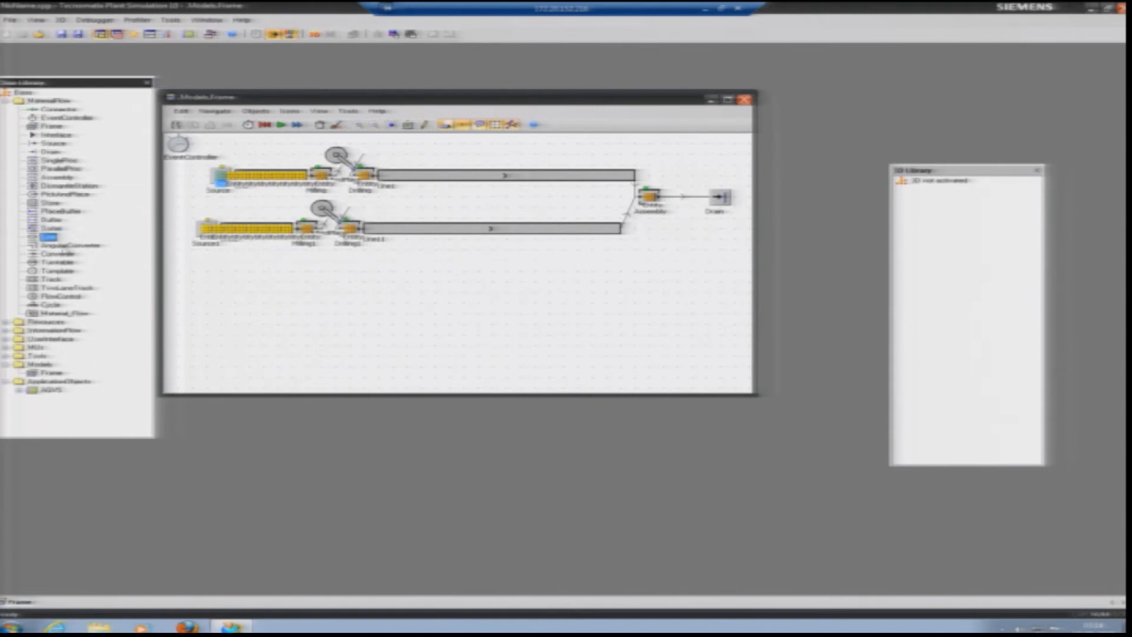
pyautogui.click(62, 246)
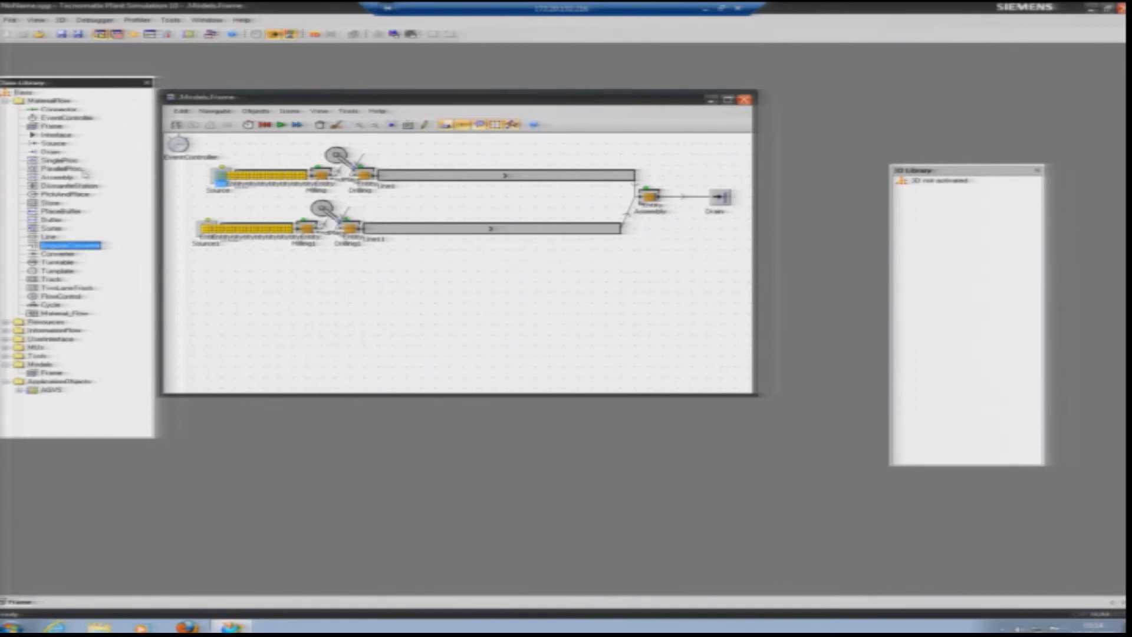
pyautogui.click(60, 221)
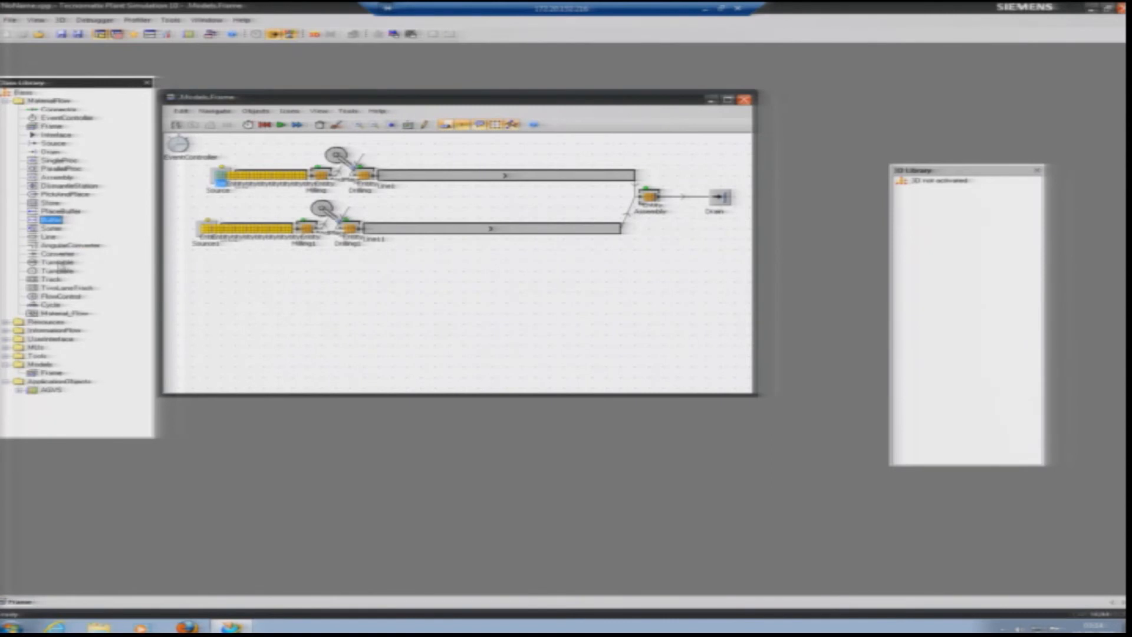
pyautogui.click(59, 263)
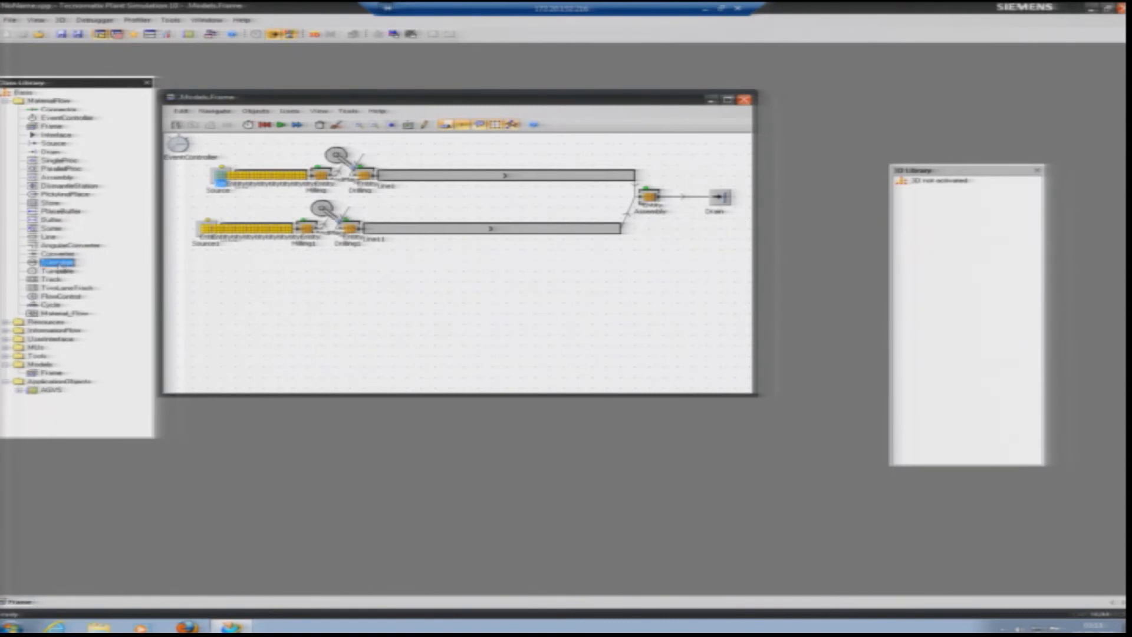
pyautogui.click(54, 263)
pyautogui.click(80, 270)
pyautogui.doubleClick(58, 262)
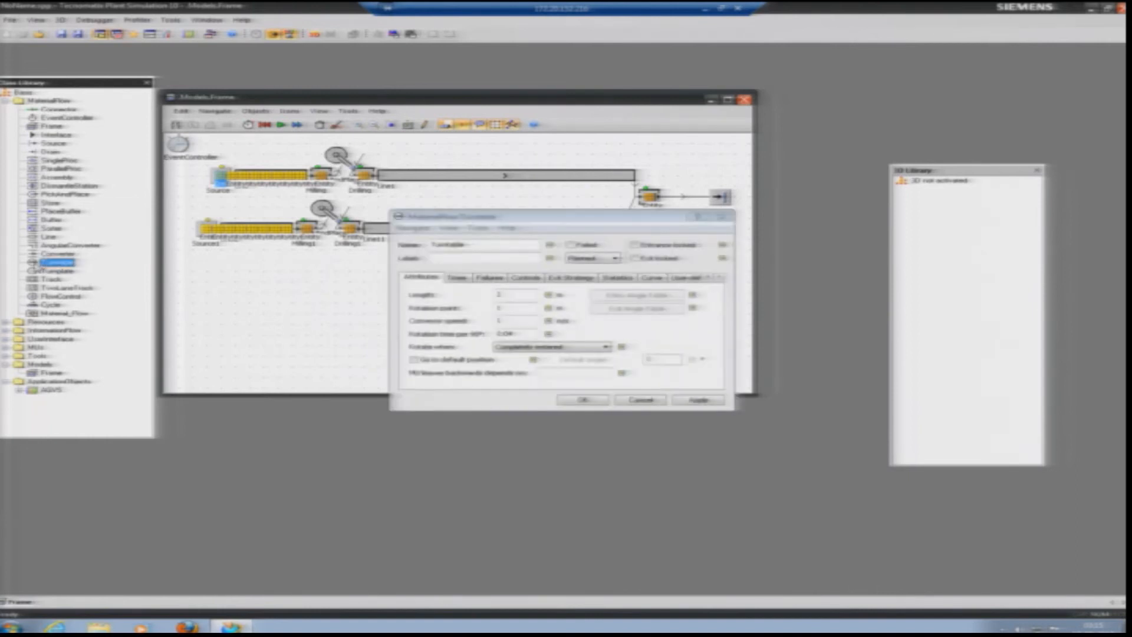
pyautogui.click(641, 401)
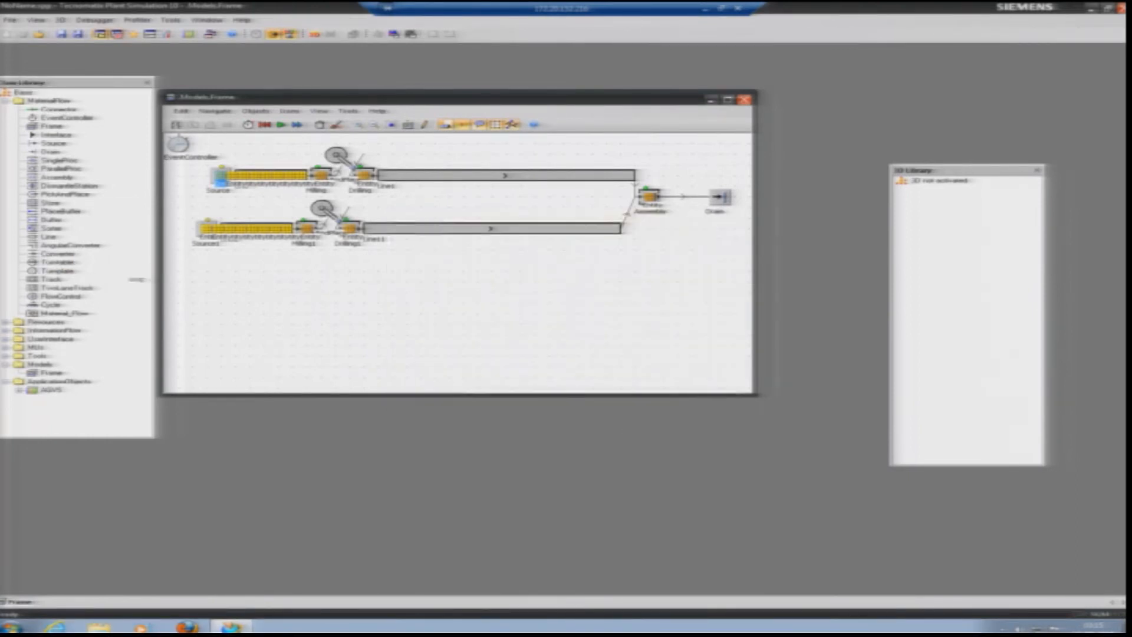
# Step: Insert a Turntable into the frame in the empty area below the lower line
pyautogui.moveTo(59, 264); pyautogui.dragTo(393, 281)
pyautogui.click(324, 212)
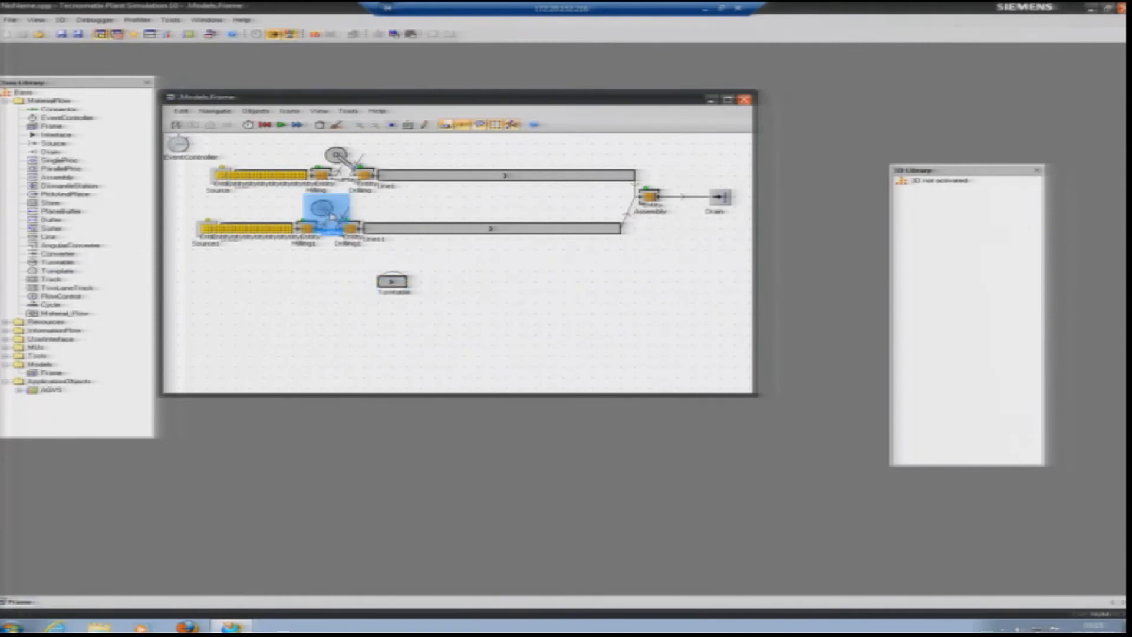
# Step: Open the EventController, reset the simulation to clear all entities from both lines, and close the controller
pyautogui.click(249, 124)
pyautogui.click(265, 126)
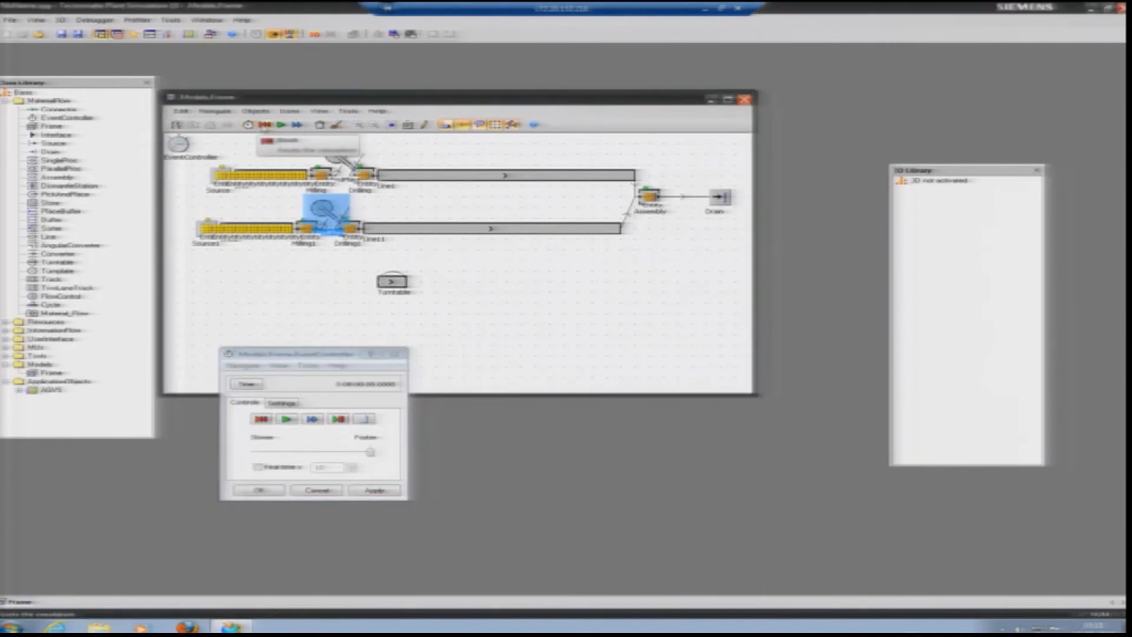
pyautogui.click(400, 355)
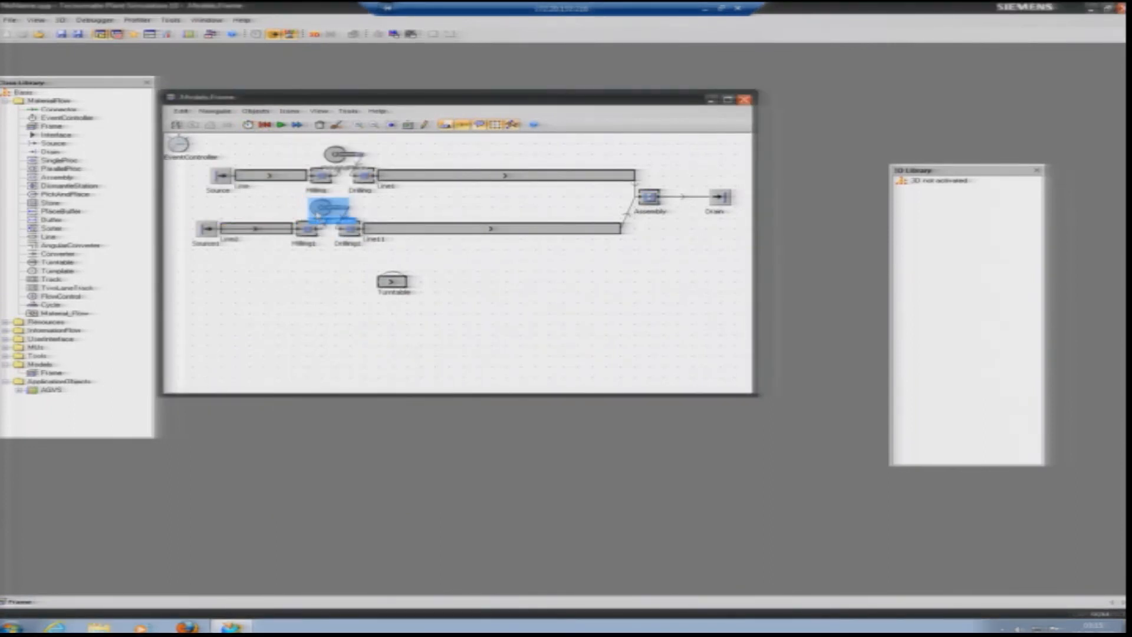
# Step: Delete the lower line's PickAndPlace robot and move the Turntable just beneath the gap between the lower Milling and Drilling stations
pyautogui.press('Delete')
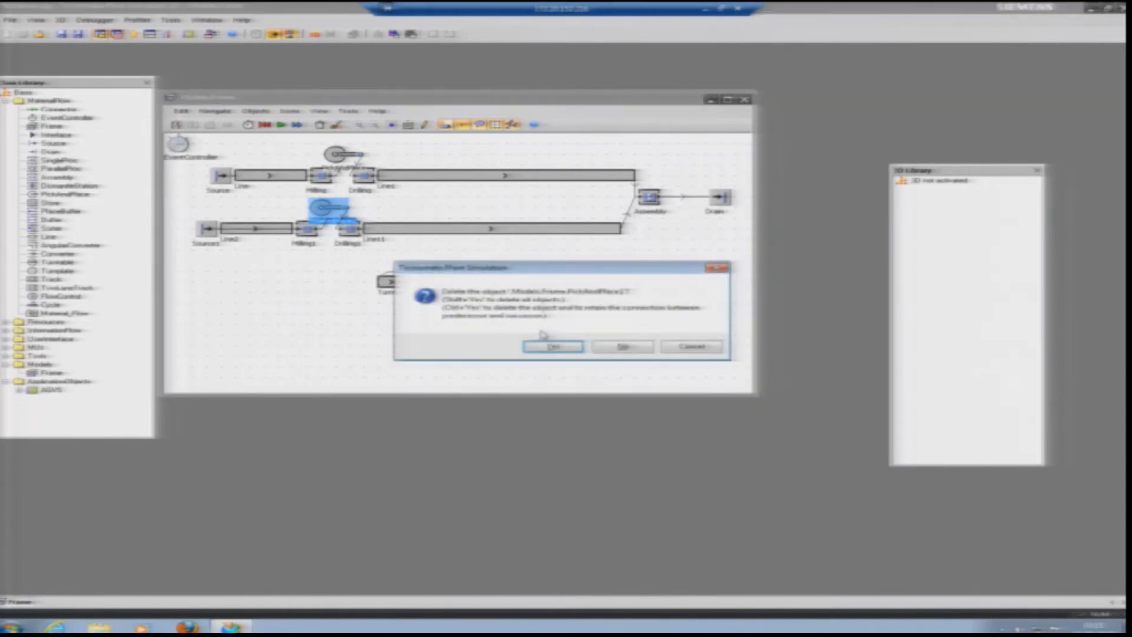
pyautogui.click(549, 347)
pyautogui.moveTo(392, 282); pyautogui.dragTo(334, 264)
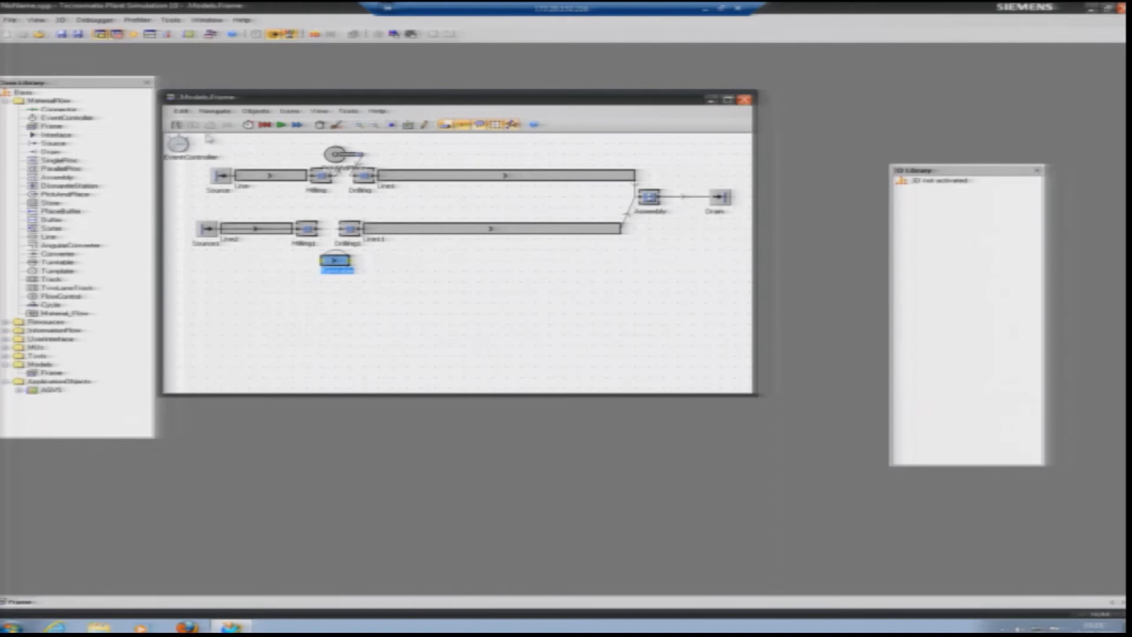
# Step: Connect the Turntable with the lower Milling and Drilling stations and move it into the line between them
pyautogui.moveTo(53, 110); pyautogui.dragTo(334, 260)
pyautogui.click(345, 260)
pyautogui.click(347, 231)
pyautogui.moveTo(338, 262); pyautogui.dragTo(321, 230)
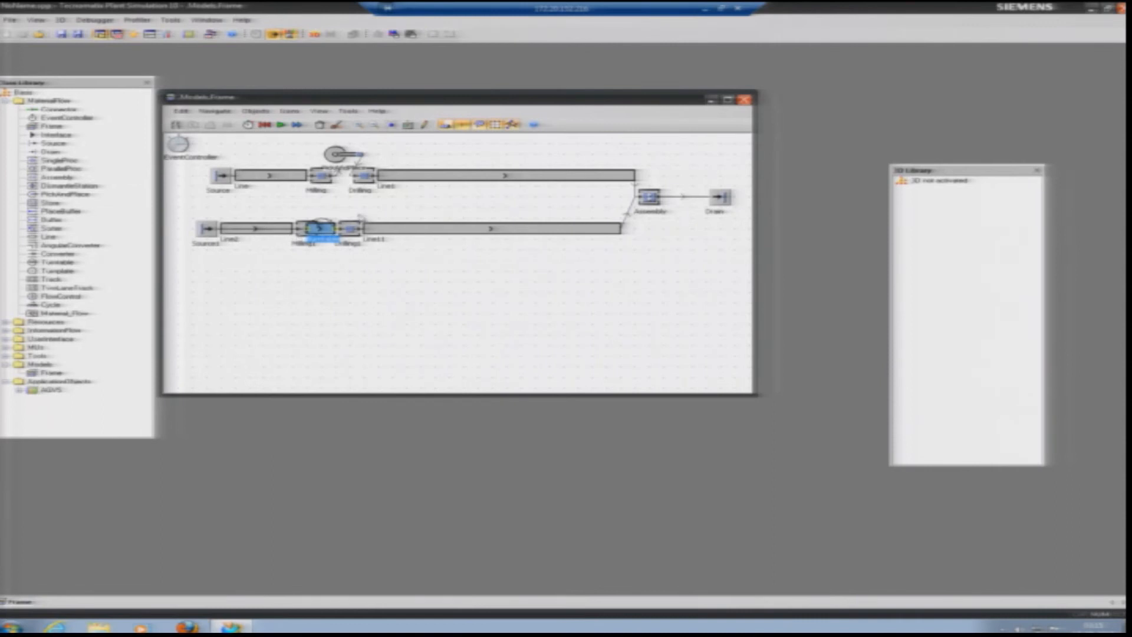
# Step: Shift the lower Drilling station and its outgoing Line to make room, and centre the Turntable between the Milling and Drilling stations
pyautogui.moveTo(370, 244); pyautogui.dragTo(633, 260)
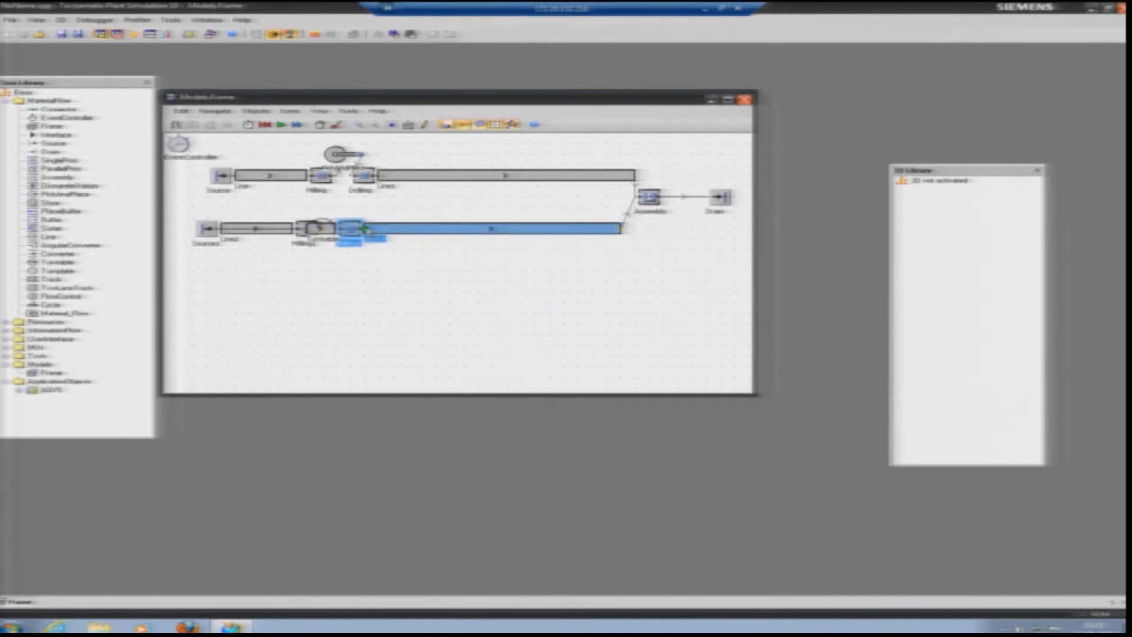
pyautogui.moveTo(381, 234); pyautogui.dragTo(382, 232)
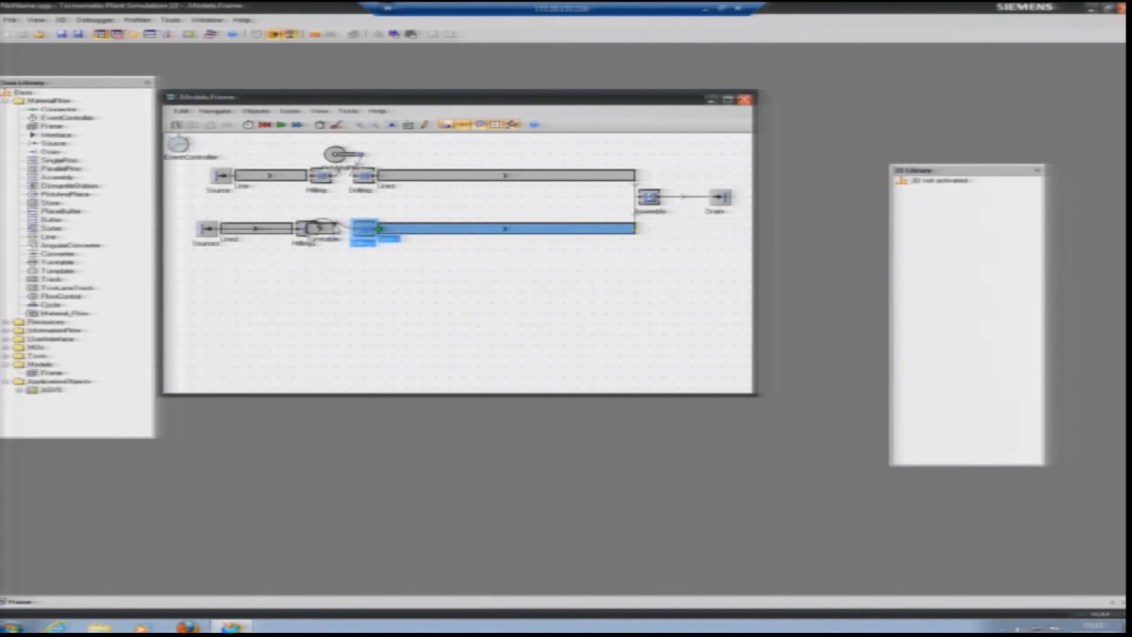
pyautogui.click(318, 225)
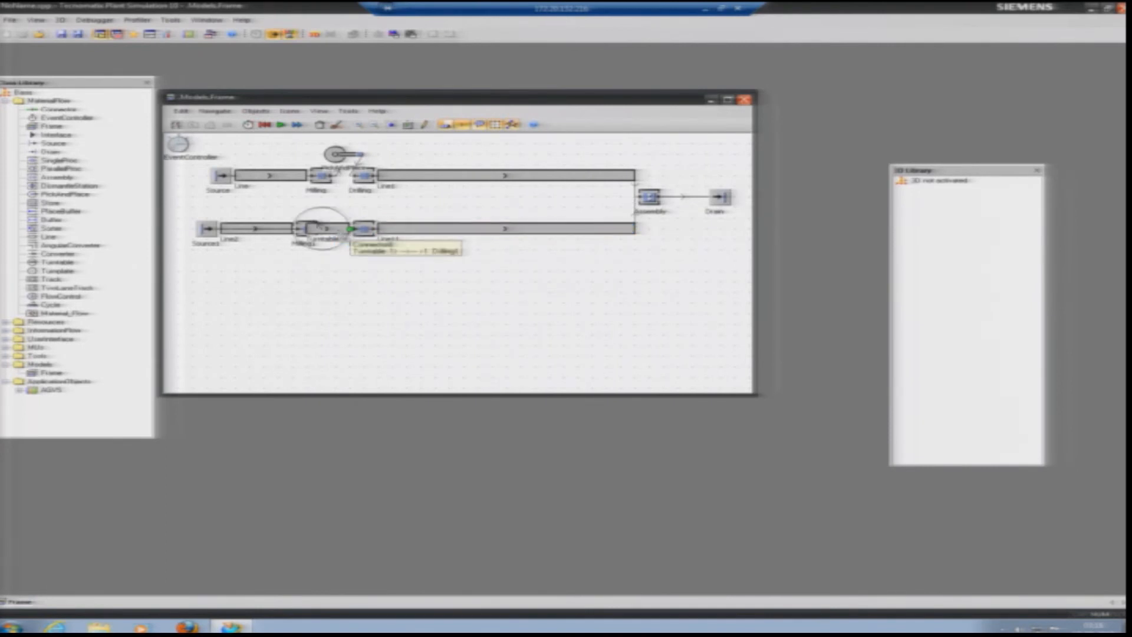
pyautogui.moveTo(368, 231)
pyautogui.mouseDown()
pyautogui.moveTo(354, 234)
pyautogui.moveTo(379, 232)
pyautogui.mouseUp()
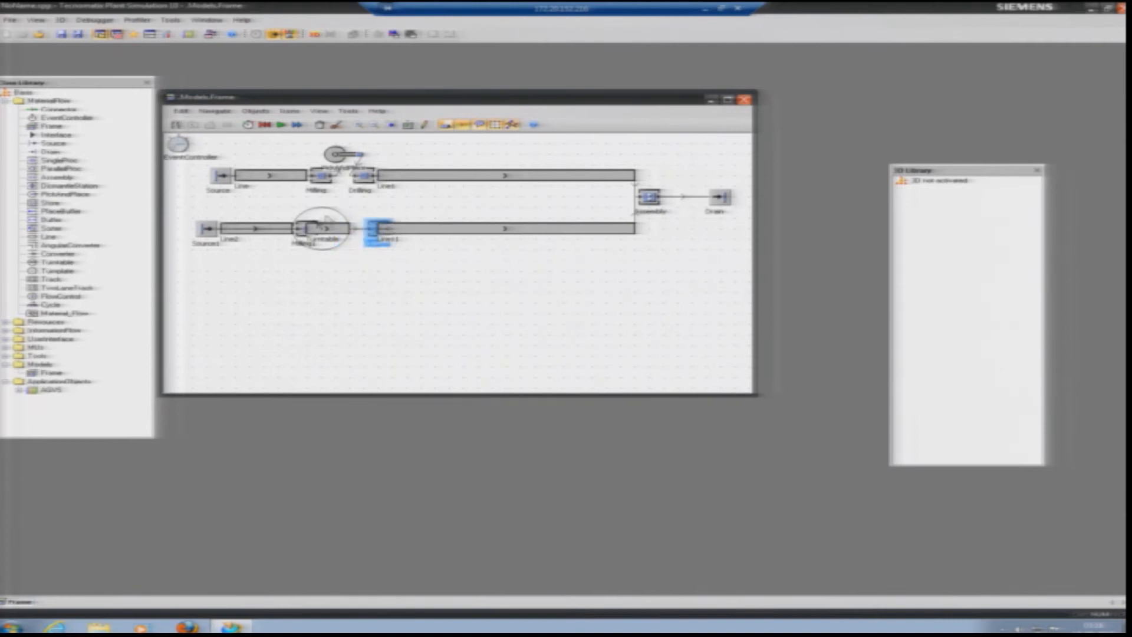
pyautogui.moveTo(334, 232); pyautogui.dragTo(351, 248)
pyautogui.click(361, 262)
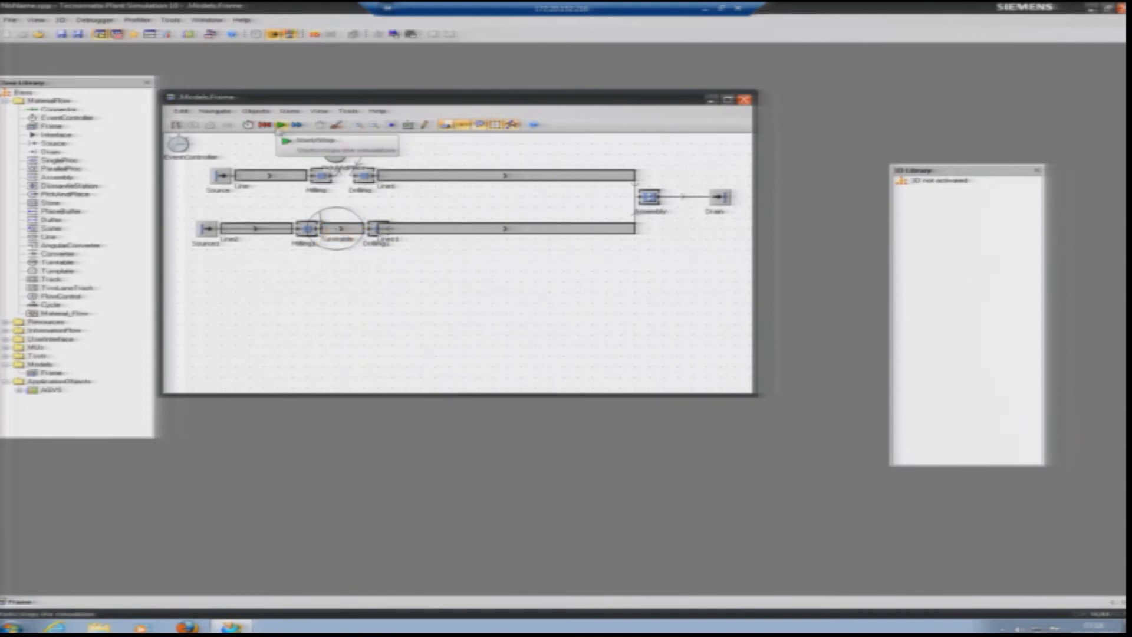
# Step: Slow the simulation to about medium speed in the EventController and run the model with the Turntable in the lower line
pyautogui.click(177, 146)
pyautogui.doubleClick(177, 145)
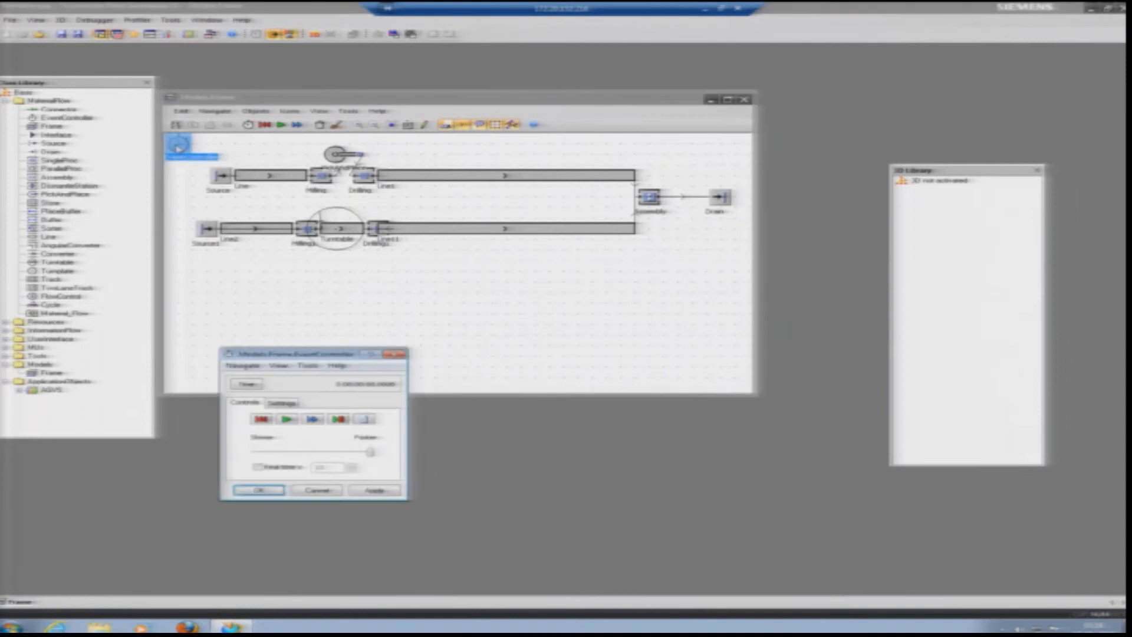
pyautogui.click(317, 453)
pyautogui.click(260, 490)
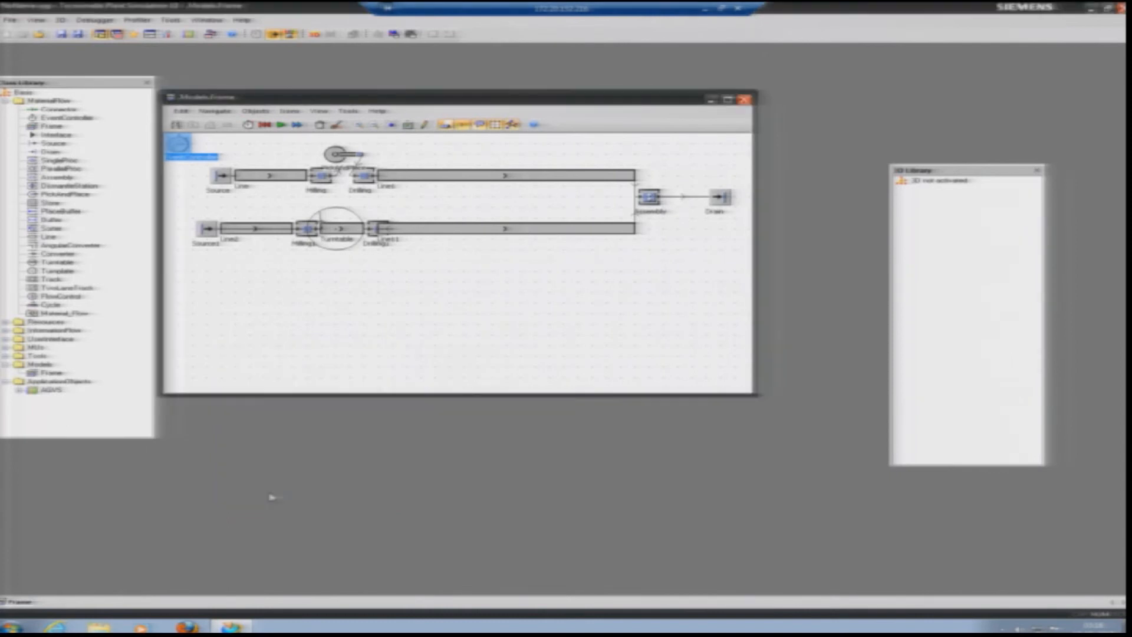
pyautogui.click(281, 126)
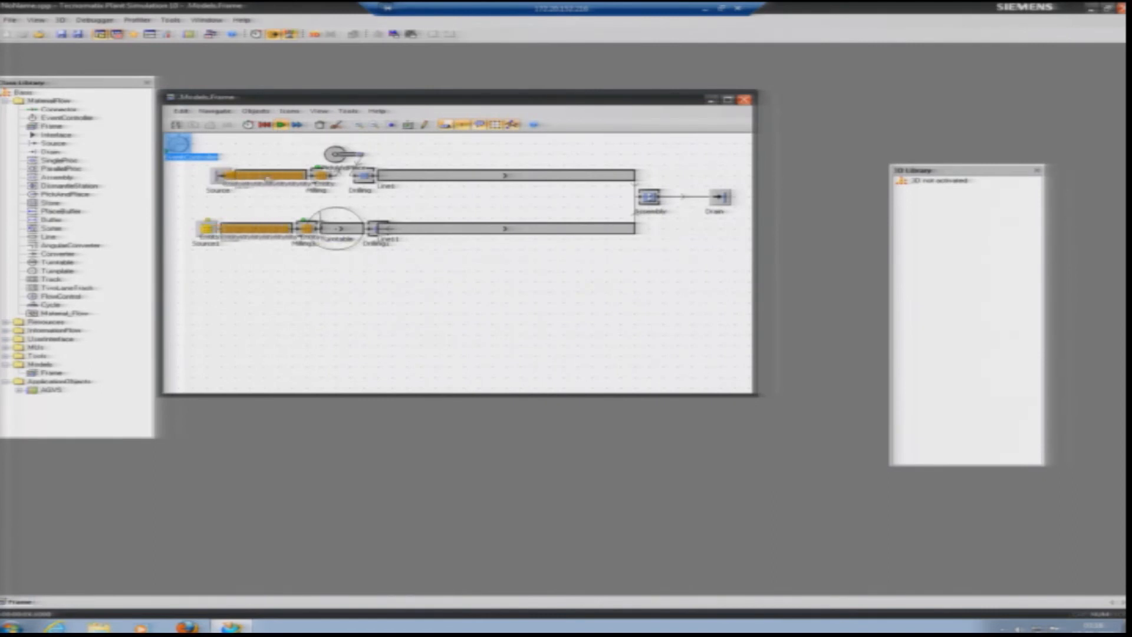
pyautogui.doubleClick(180, 144)
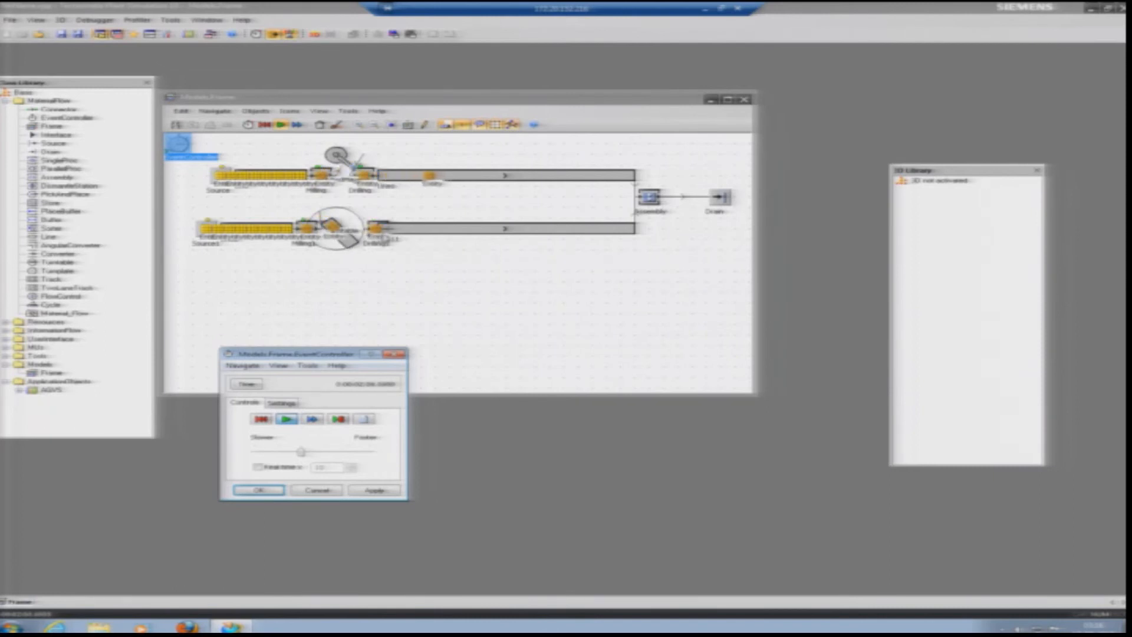
pyautogui.click(394, 354)
# Step: Examine the Turnplate class's attributes, close it without changes, and insert a Turnplate below the lower line
pyautogui.doubleClick(65, 273)
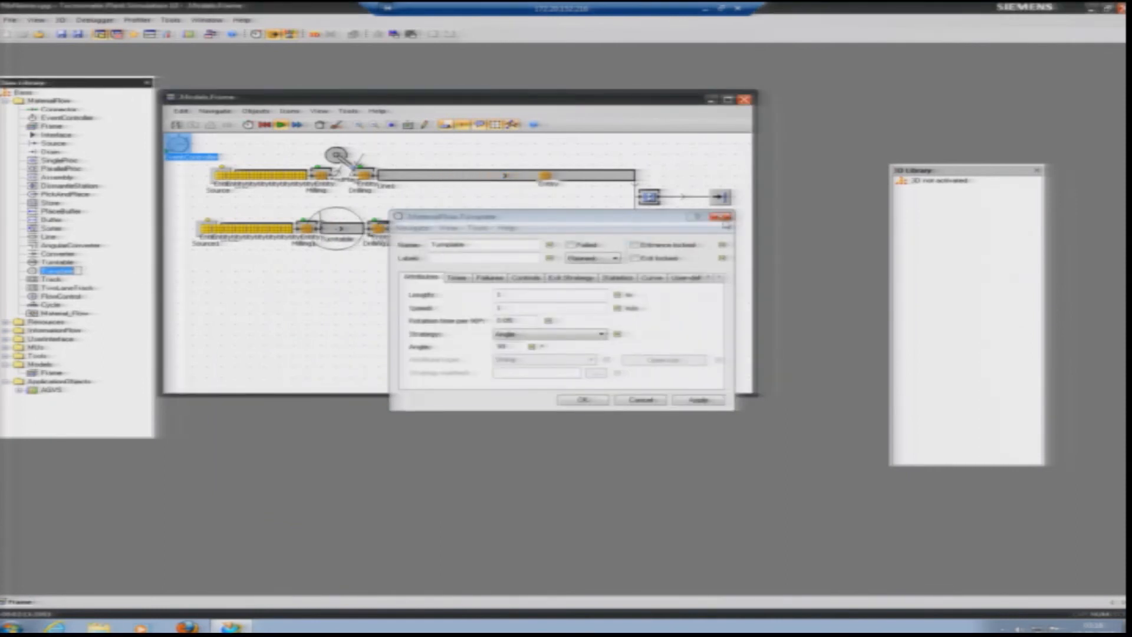
pyautogui.click(723, 216)
pyautogui.moveTo(59, 271); pyautogui.dragTo(394, 307)
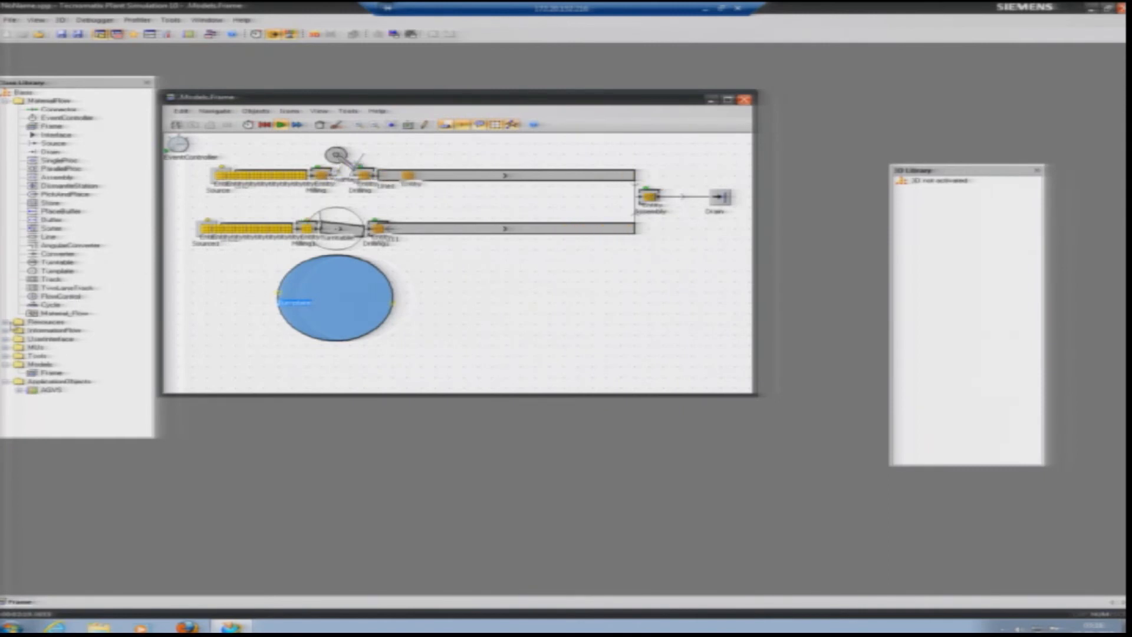
# Step: Expand the Resources folder in the class library and delete the Turnplate from the frame
pyautogui.click(5, 323)
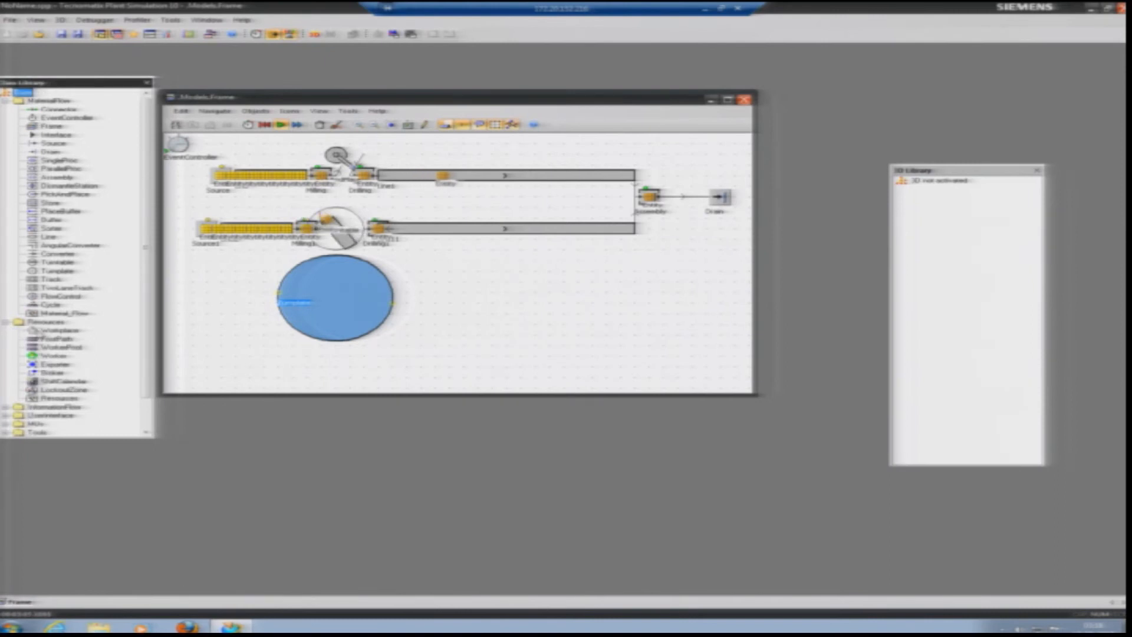
pyautogui.click(55, 331)
pyautogui.moveTo(43, 334); pyautogui.dragTo(373, 310)
pyautogui.press('Delete')
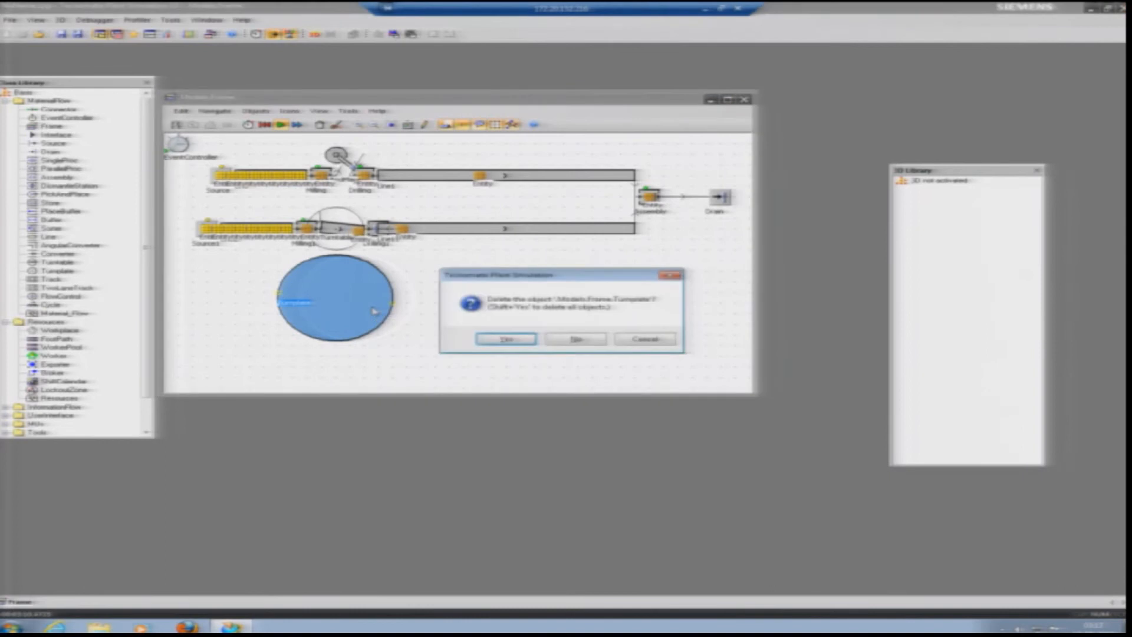
pyautogui.click(506, 339)
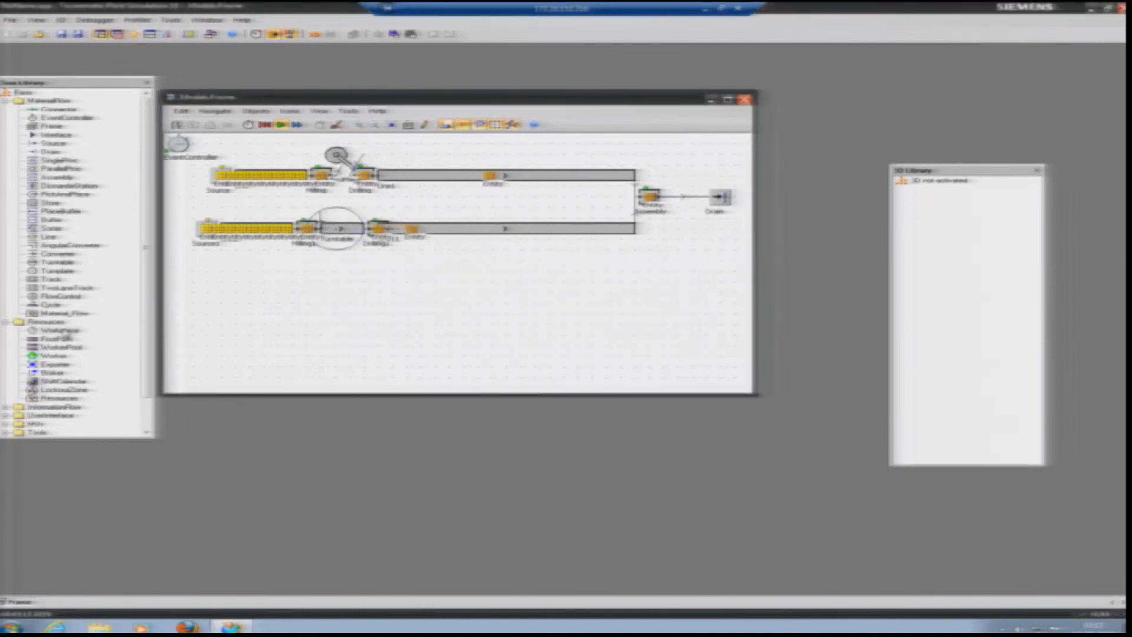
# Step: Place a Workplace above each of the lower Drilling and Milling stations and reset the simulation
pyautogui.moveTo(332, 232); pyautogui.dragTo(378, 210)
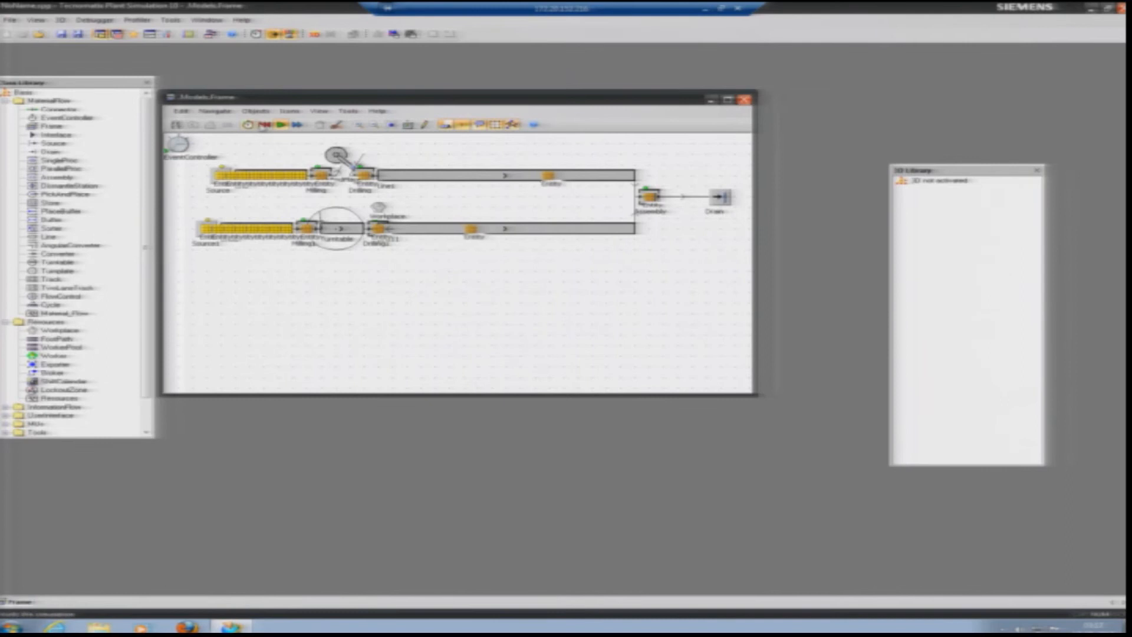
pyautogui.click(265, 124)
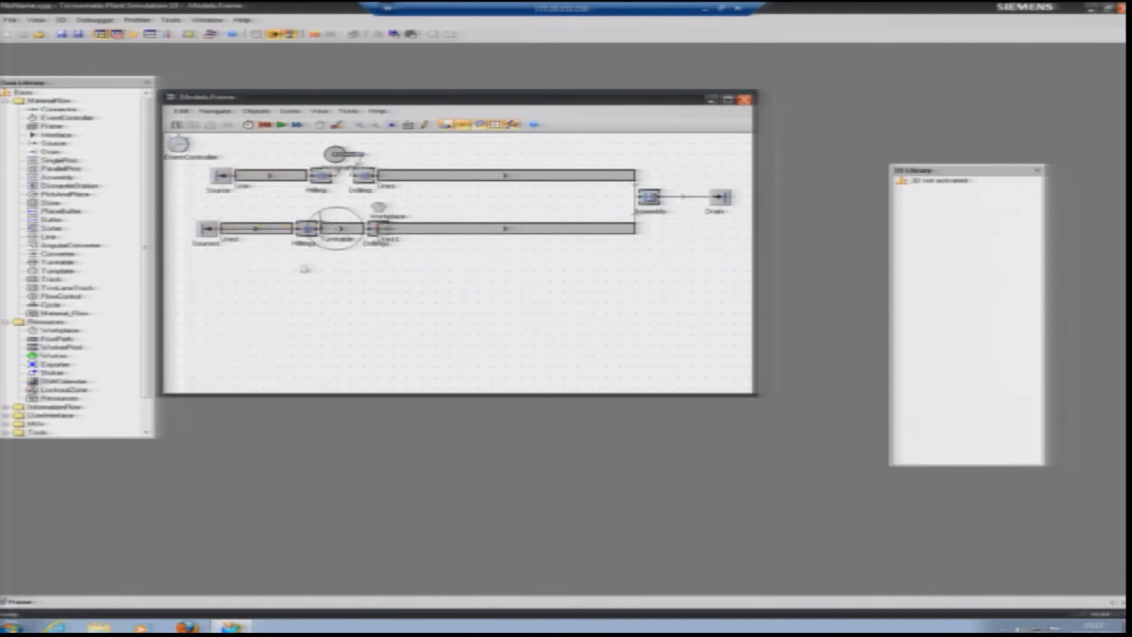
pyautogui.moveTo(42, 331); pyautogui.dragTo(306, 209)
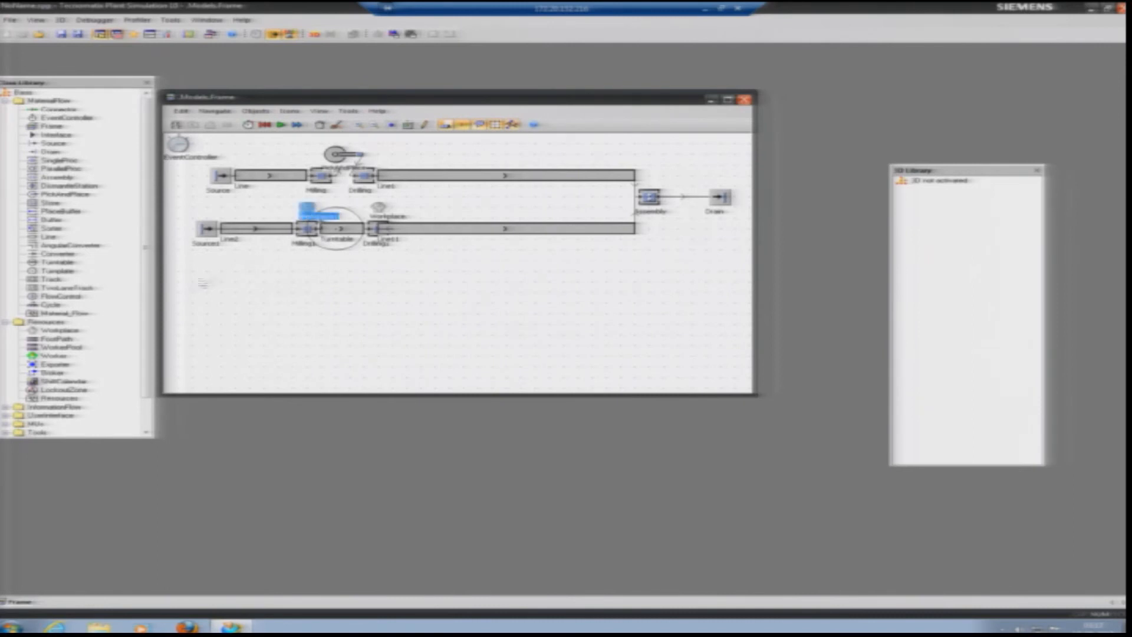
# Step: Draw a horizontal FootPath between the two lines and move it beside the lower Drilling station's Workplace
pyautogui.moveTo(42, 340); pyautogui.dragTo(551, 201)
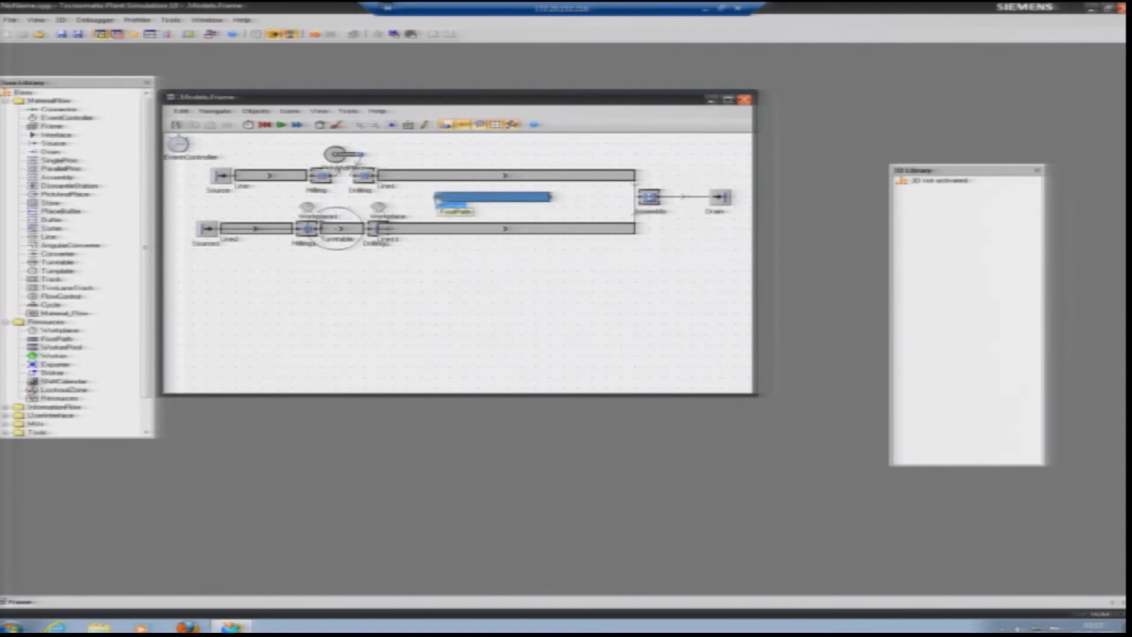
pyautogui.moveTo(438, 199); pyautogui.dragTo(431, 208)
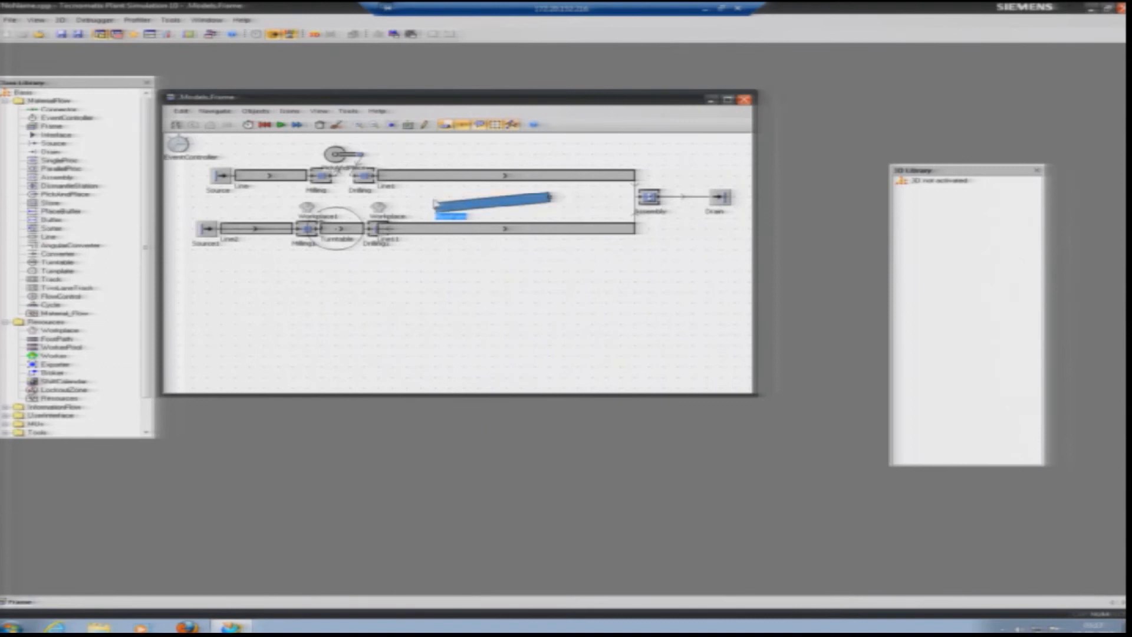
pyautogui.moveTo(437, 208); pyautogui.dragTo(432, 197)
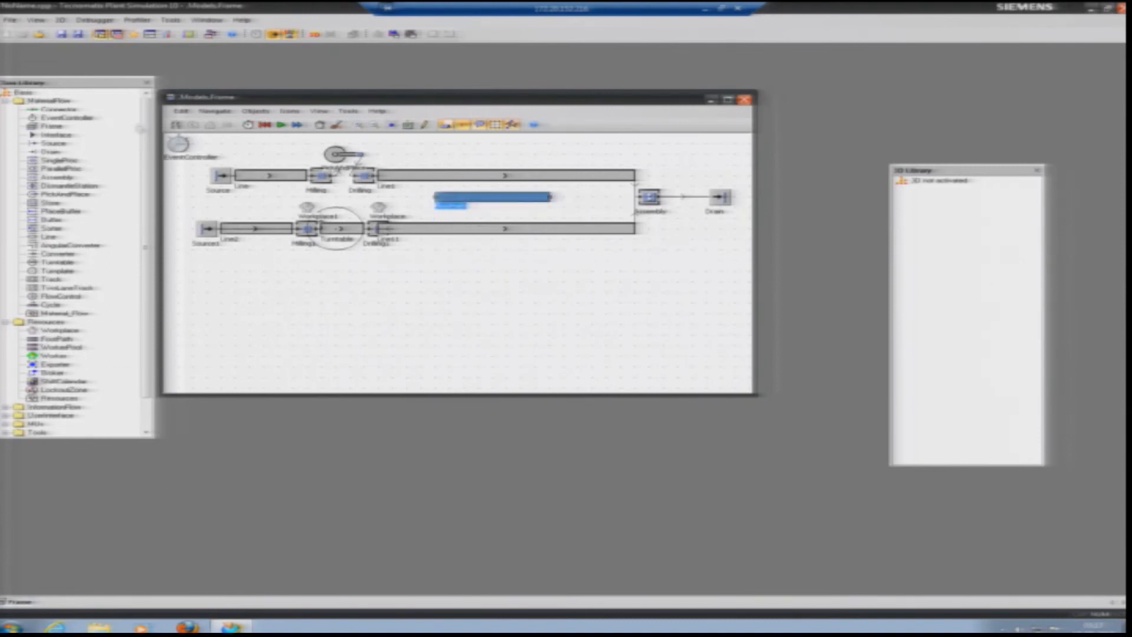
pyautogui.click(59, 110)
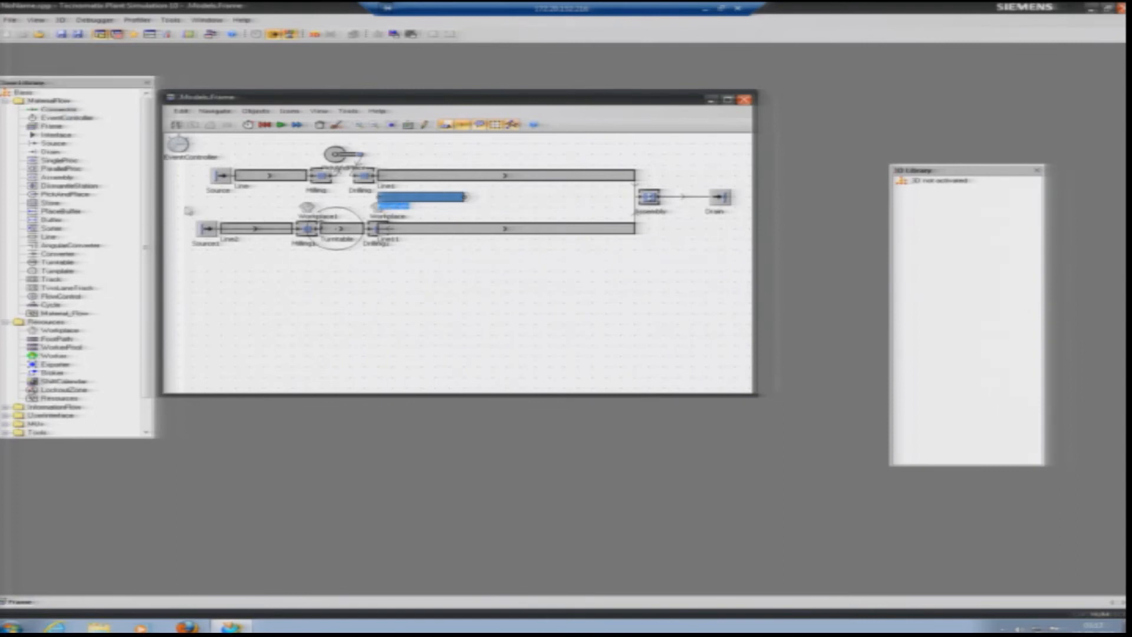
# Step: Move the lower line with its Workplaces and the Assembly further down, and place the FootPath directly above both Workplaces
pyautogui.moveTo(190, 207); pyautogui.dragTo(671, 251)
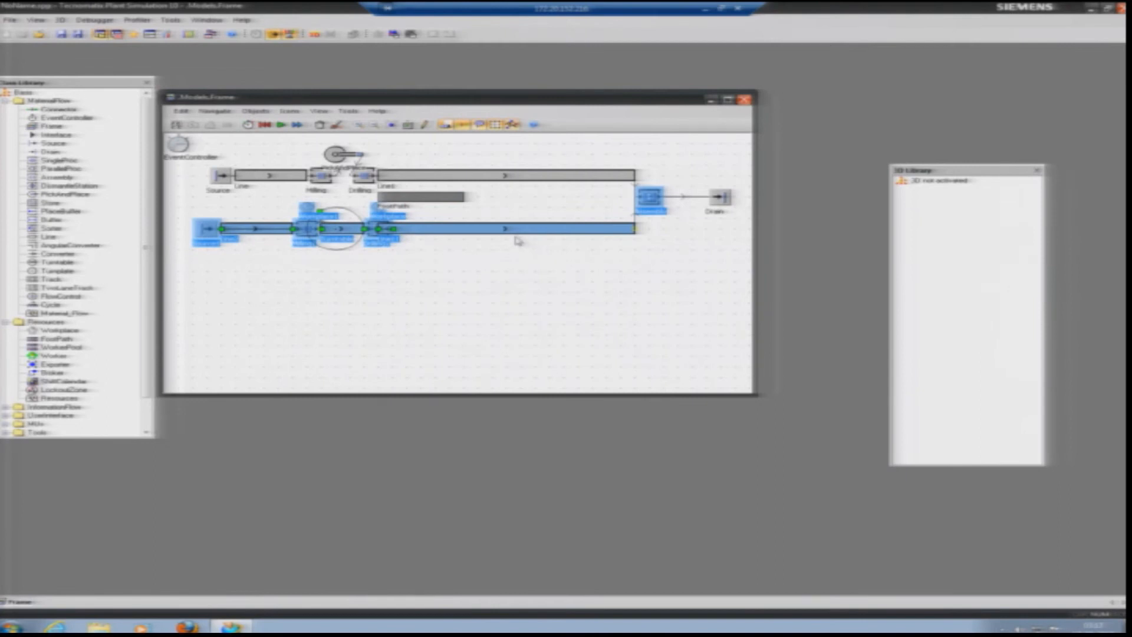
pyautogui.moveTo(517, 241); pyautogui.dragTo(521, 270)
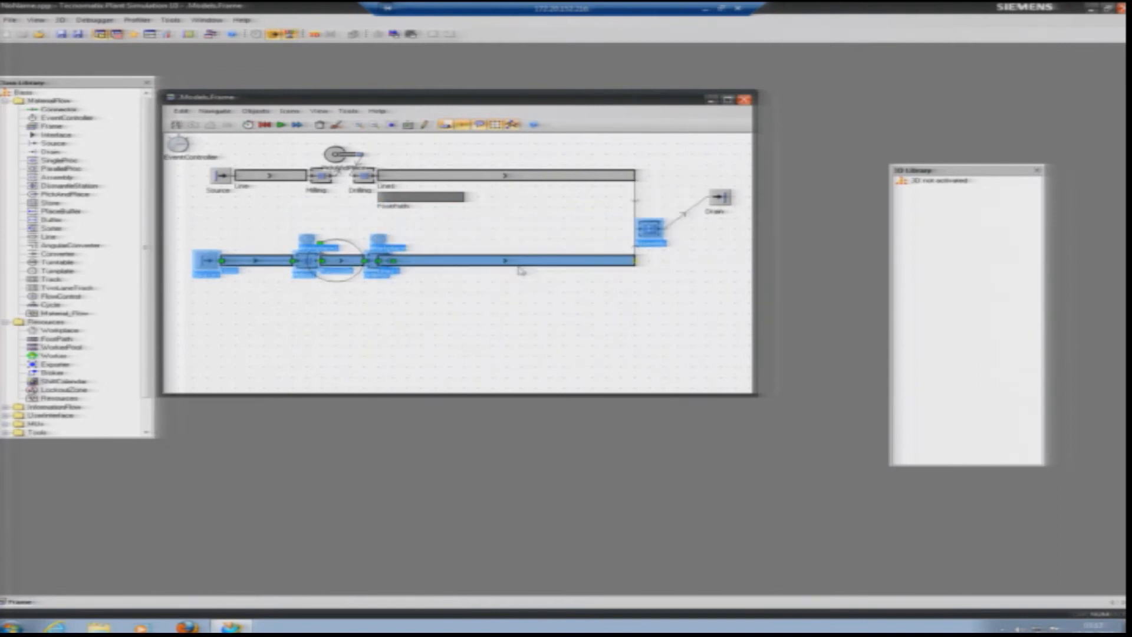
pyautogui.moveTo(407, 202); pyautogui.dragTo(358, 228)
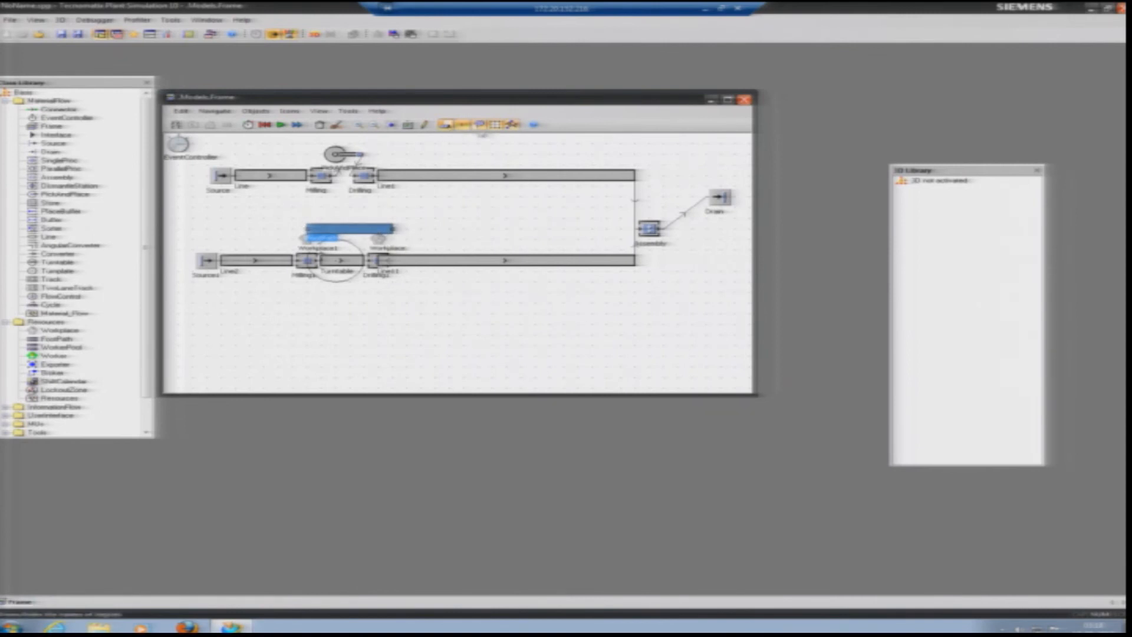
pyautogui.moveTo(368, 233)
pyautogui.mouseDown()
pyautogui.moveTo(349, 226)
pyautogui.moveTo(368, 229)
pyautogui.mouseUp()
pyautogui.click(417, 236)
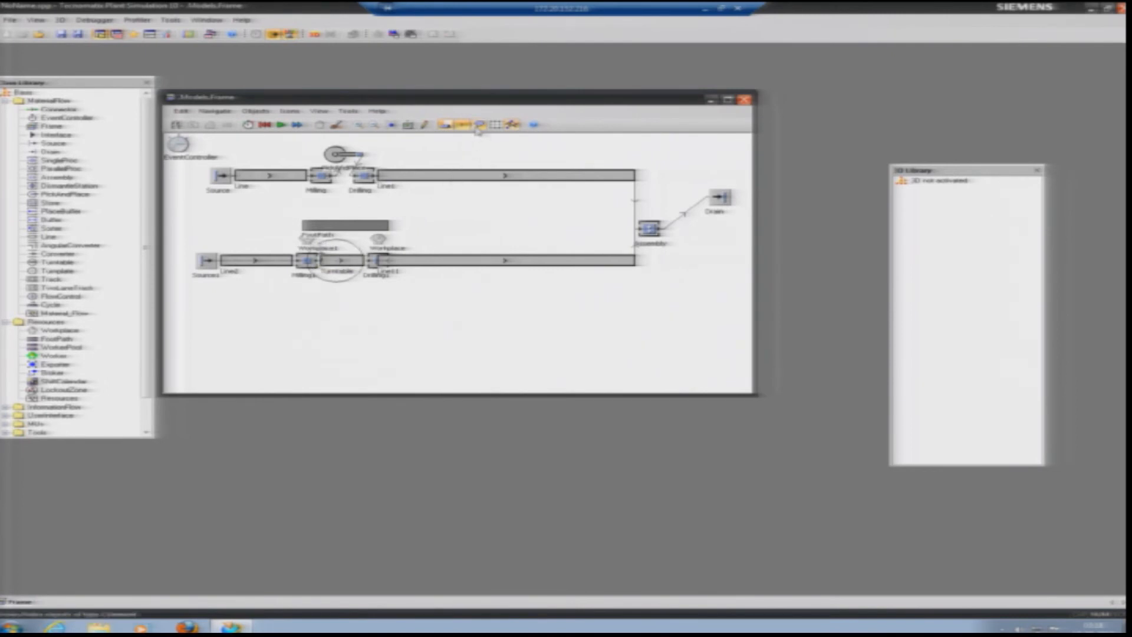
# Step: Hide the object names in the frame and connect the FootPath to the Workplaces of the lower Milling and Drilling stations
pyautogui.click(446, 125)
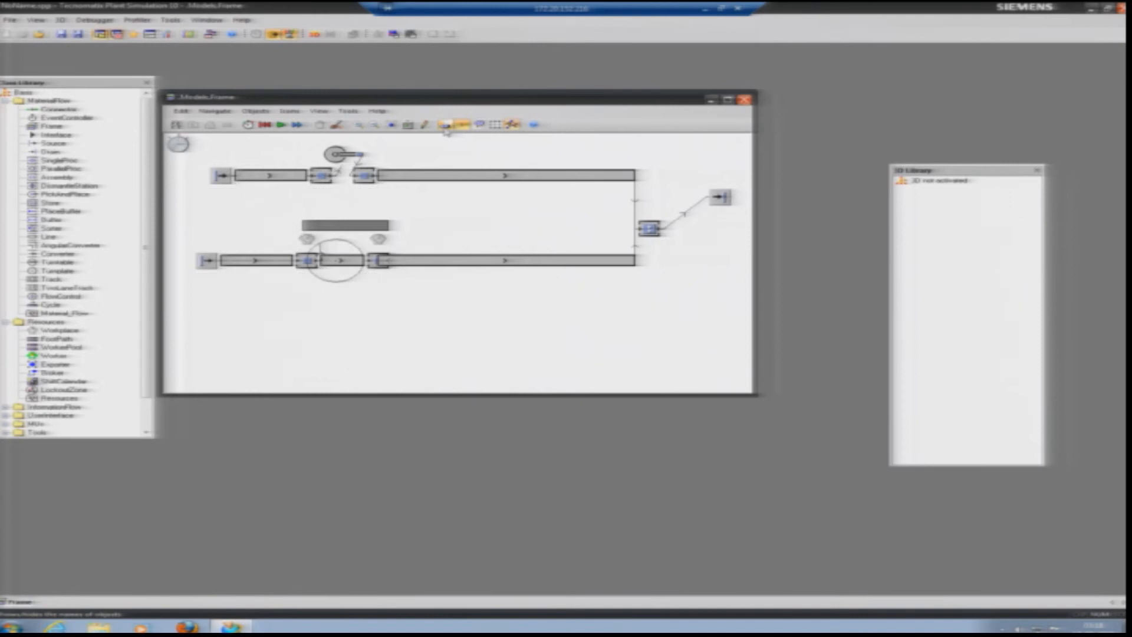
pyautogui.click(312, 226)
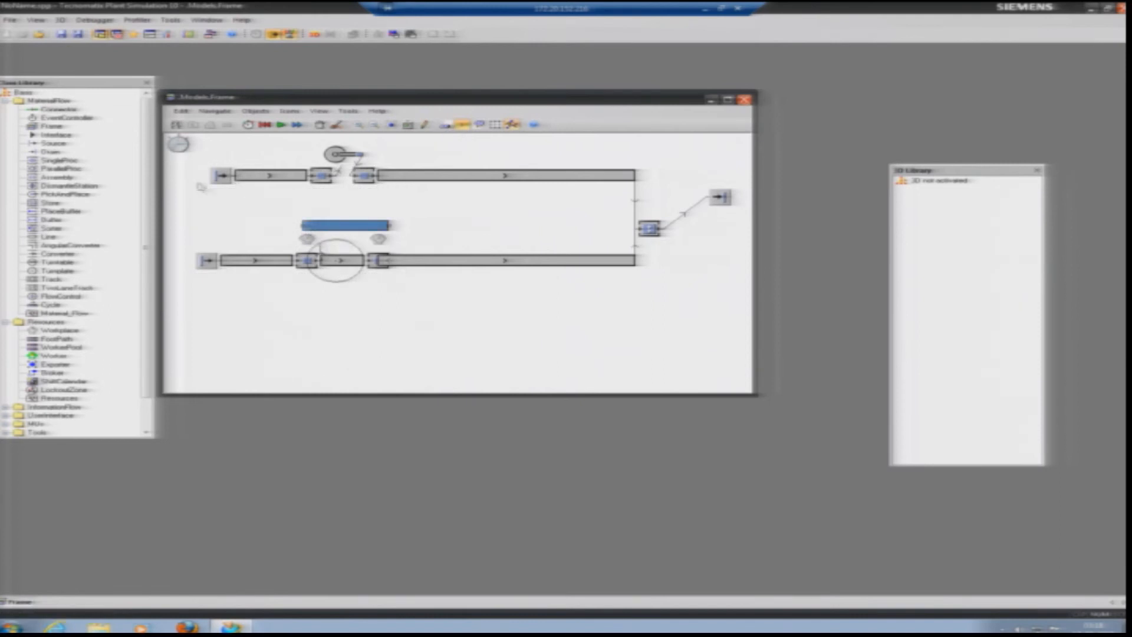
pyautogui.click(59, 109)
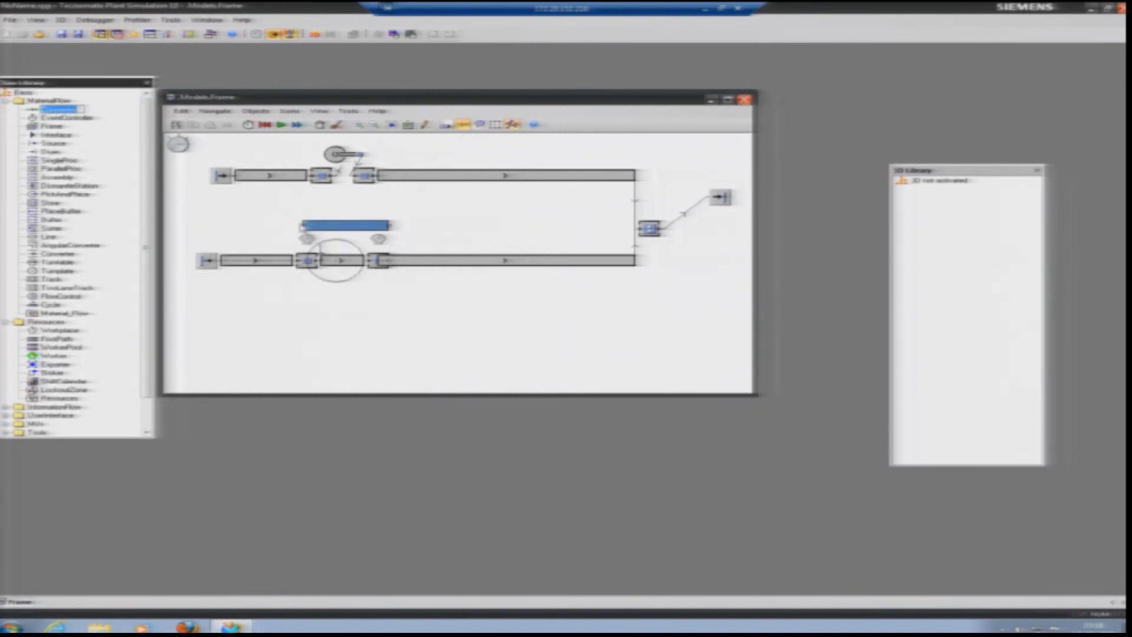
pyautogui.click(33, 111)
pyautogui.click(307, 238)
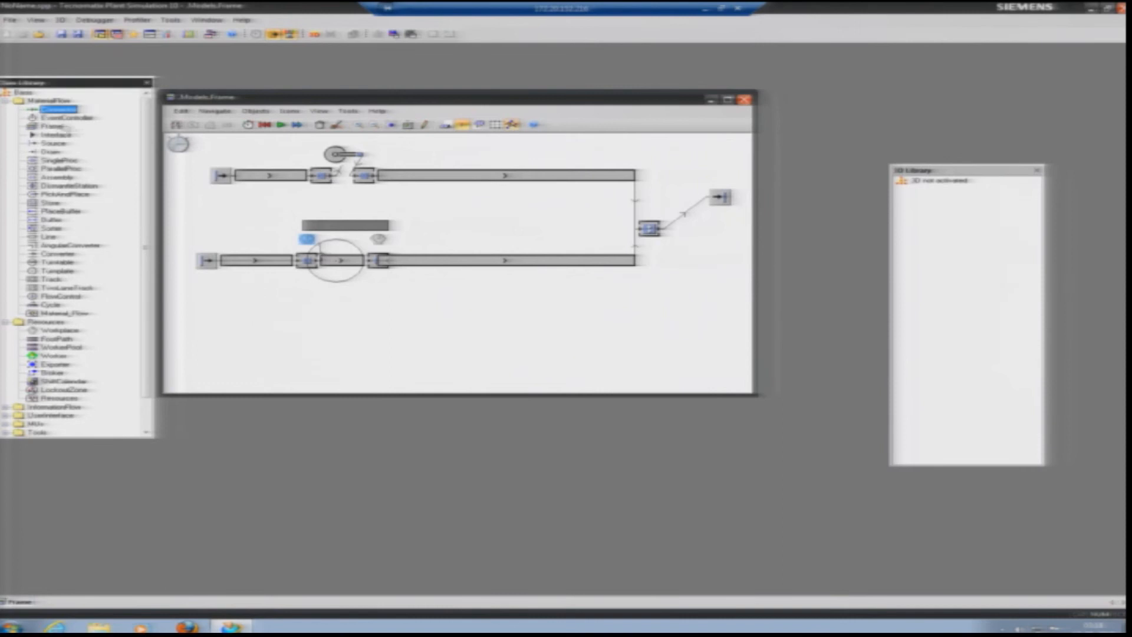
pyautogui.moveTo(33, 110); pyautogui.dragTo(311, 227)
pyautogui.click(306, 238)
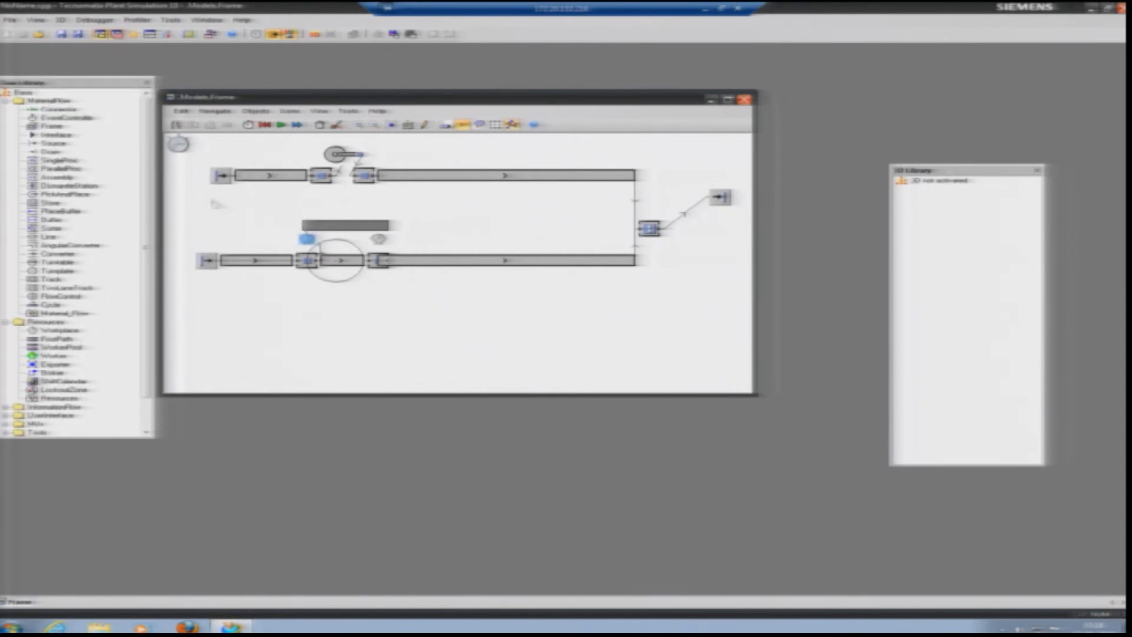
pyautogui.click(36, 110)
pyautogui.click(379, 238)
pyautogui.click(395, 319)
# Step: Insert a WorkerPool between the two lines and connect the FootPath to it
pyautogui.moveTo(45, 347); pyautogui.dragTo(434, 207)
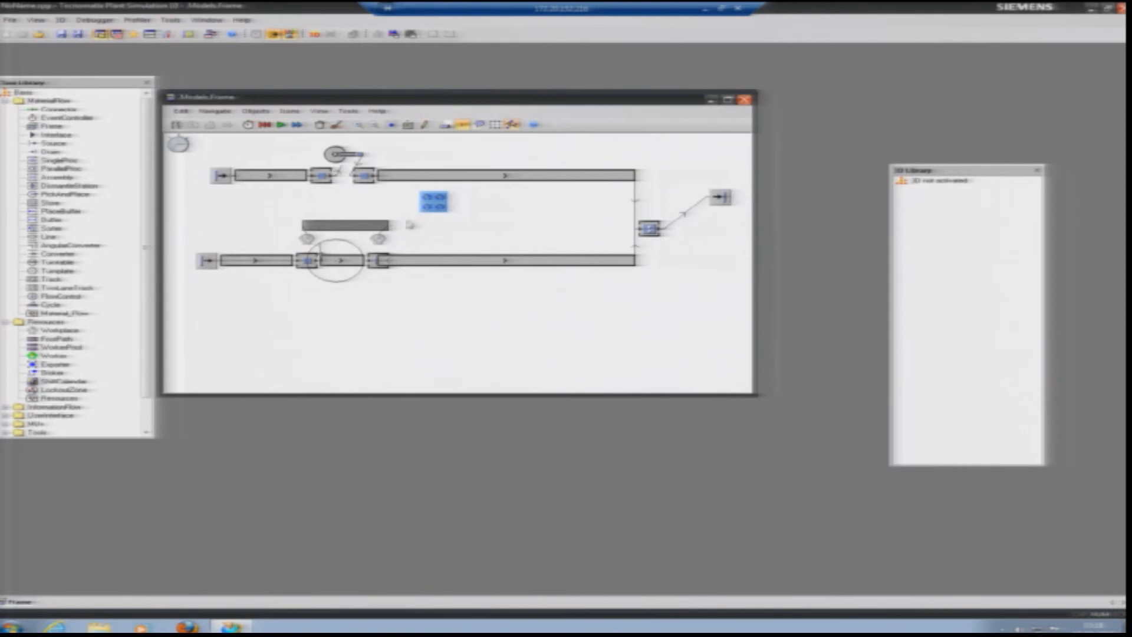
pyautogui.click(50, 110)
pyautogui.click(371, 227)
pyautogui.click(428, 201)
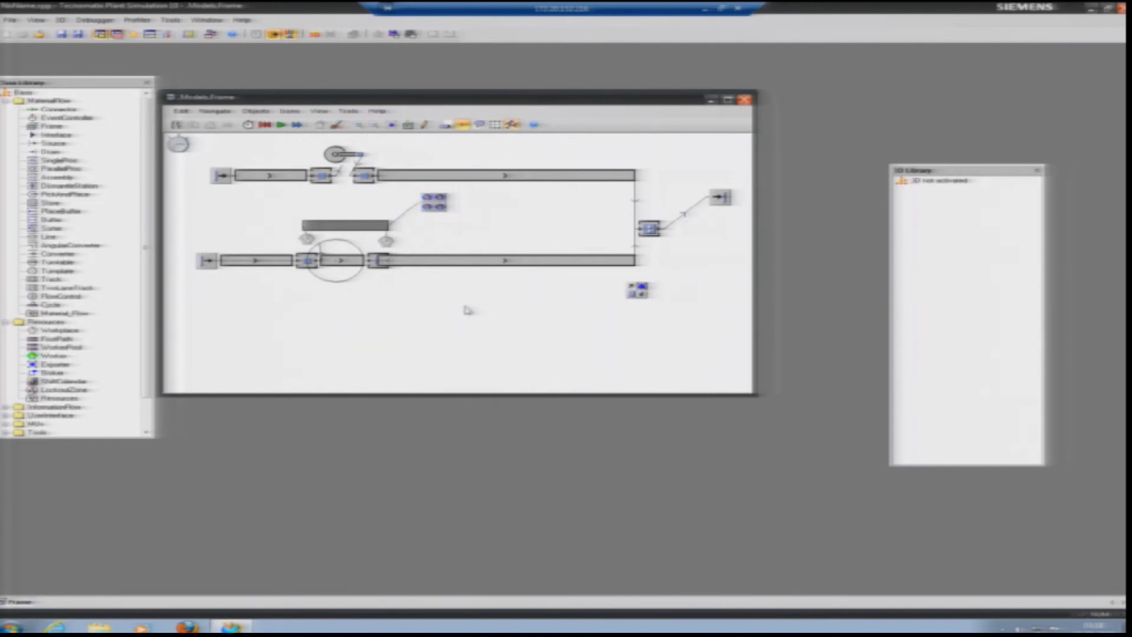
# Step: Examine the Broker's statistics and user-defined attributes, and move the Broker between the two lines beside the WorkerPool
pyautogui.click(636, 292)
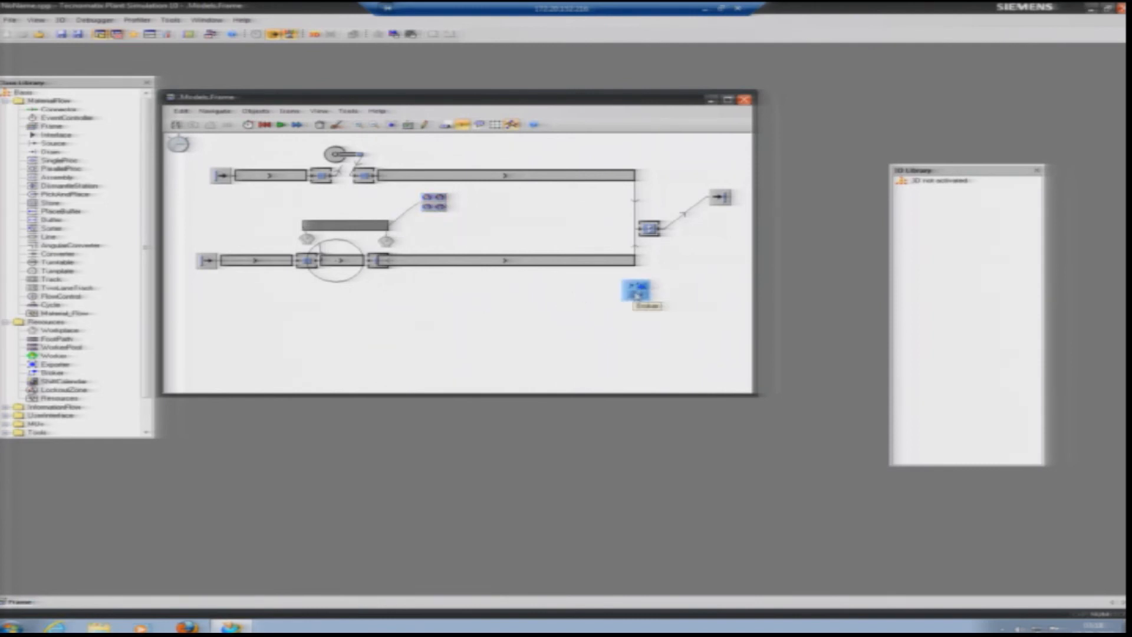
pyautogui.doubleClick(635, 293)
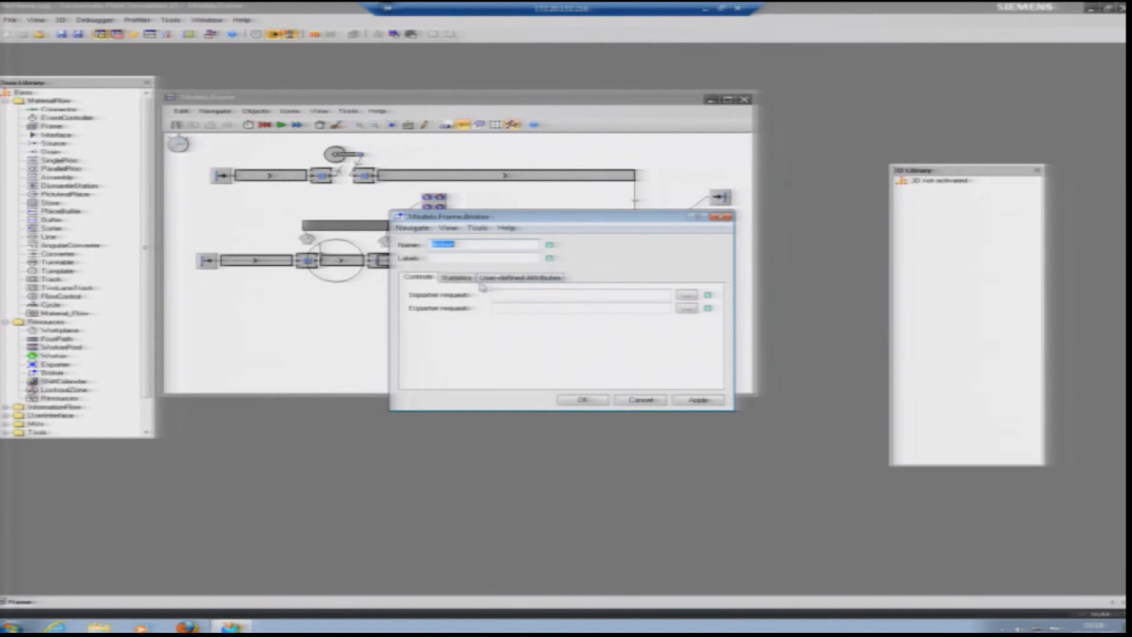
pyautogui.click(459, 279)
pyautogui.click(510, 278)
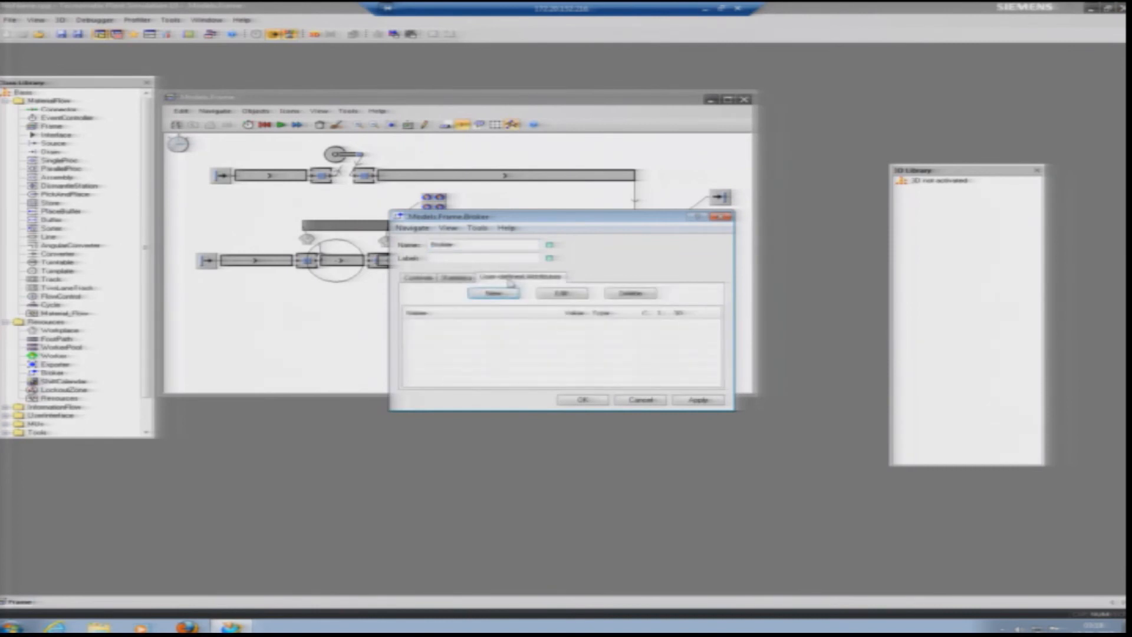
# Step: Examine the InformationFlow objects in the Class Library, including the Method
pyautogui.click(6, 407)
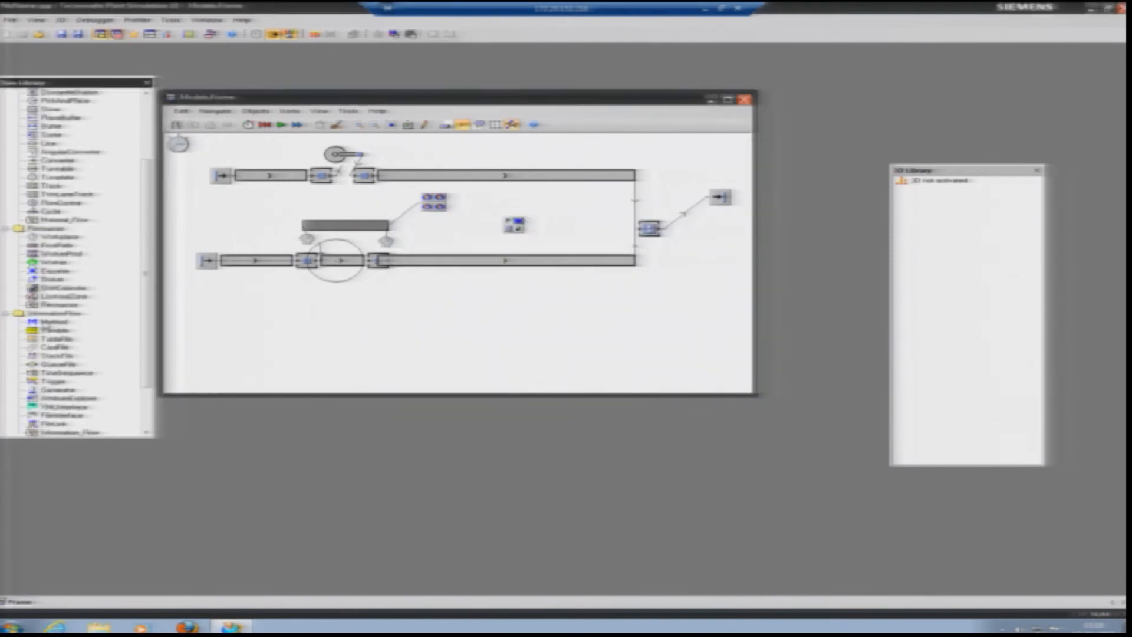
pyautogui.scroll(-2, 74, 379)
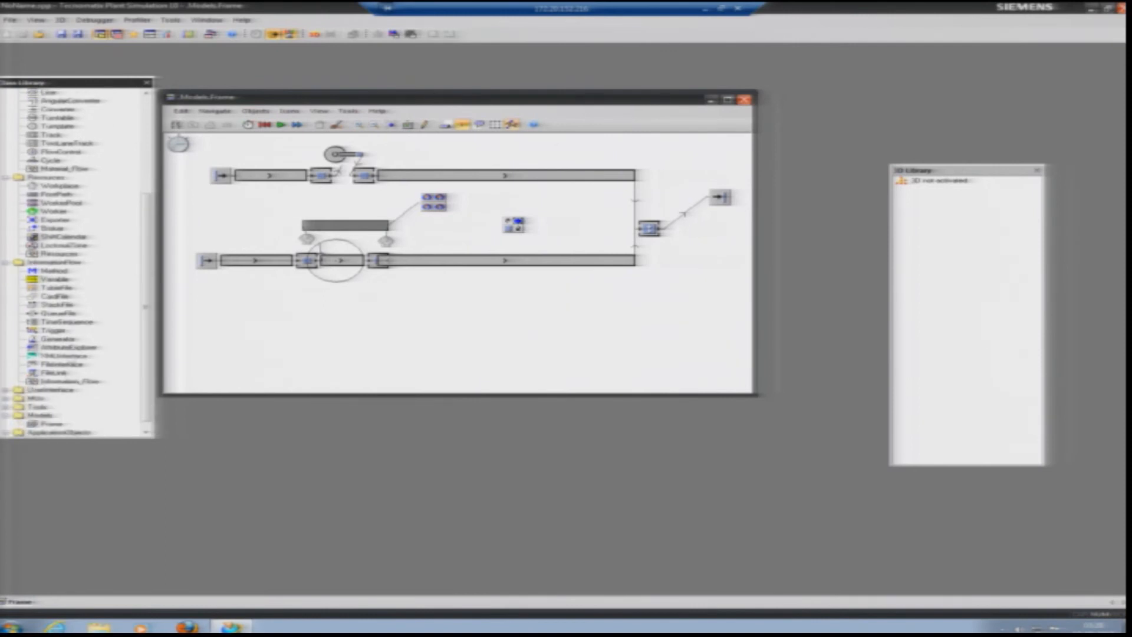
pyautogui.click(57, 270)
pyautogui.moveTo(205, 154); pyautogui.dragTo(654, 198)
pyautogui.click(598, 324)
pyautogui.moveTo(195, 140); pyautogui.dragTo(686, 333)
pyautogui.click(628, 342)
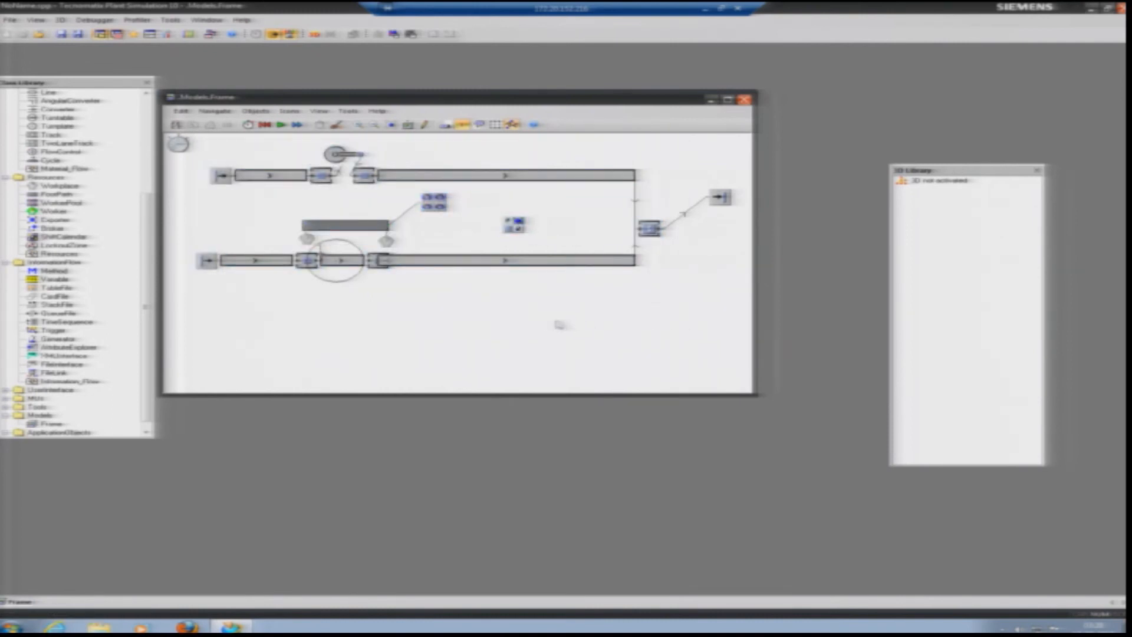
# Step: Shorten the long Line after the lower Drilling station so that its start clears the station
pyautogui.click(390, 264)
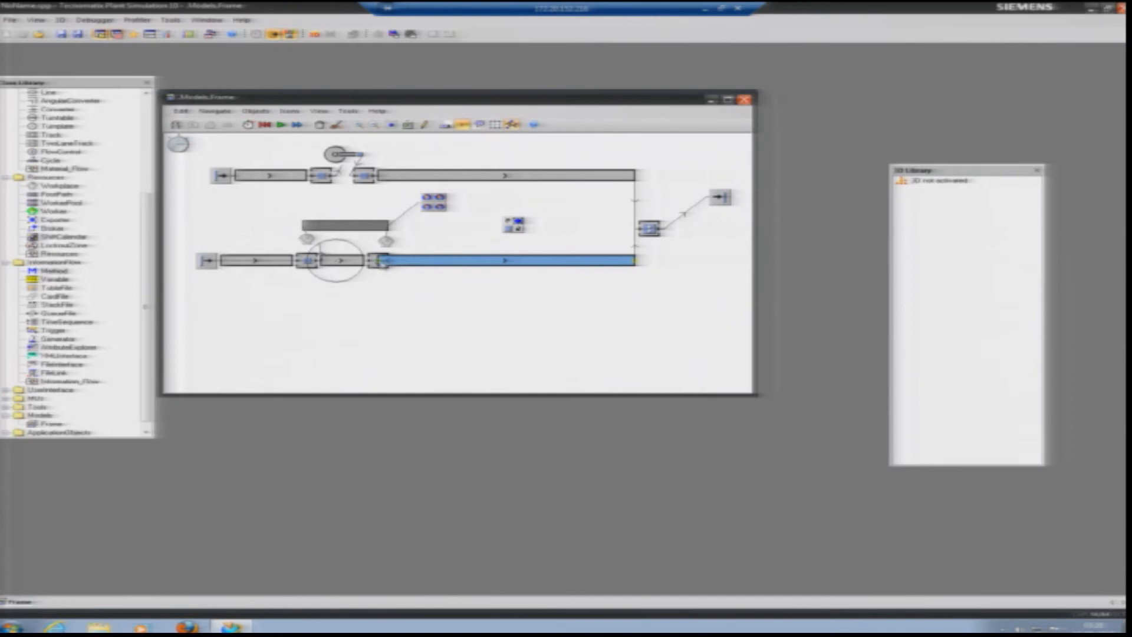
pyautogui.moveTo(379, 261); pyautogui.dragTo(398, 261)
pyautogui.click(391, 281)
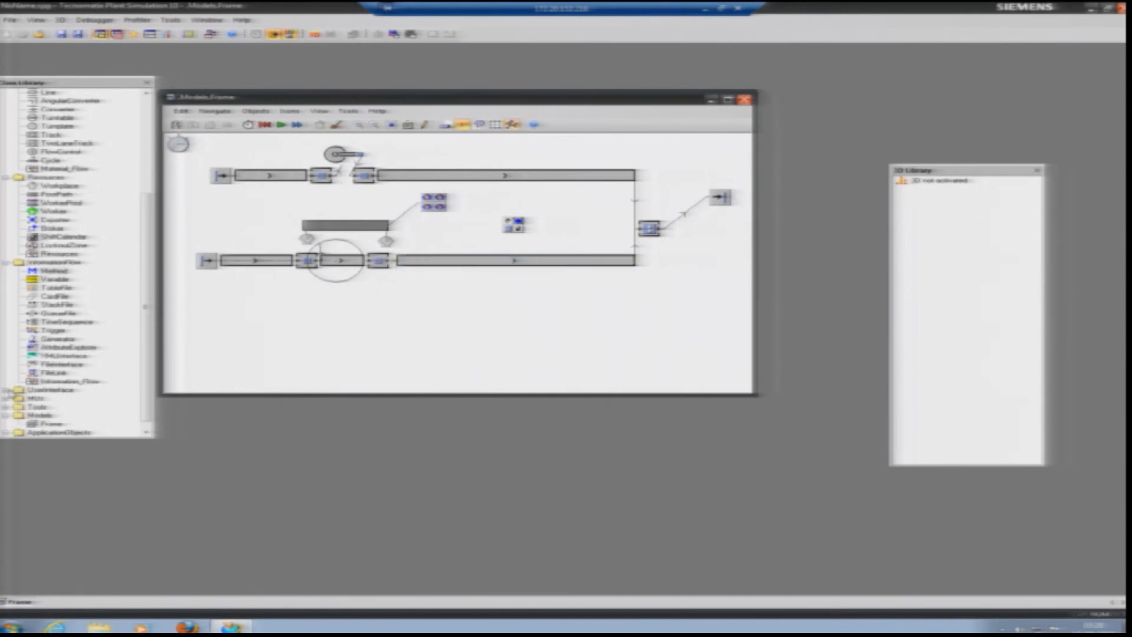
# Step: Insert a Chart from the UserInterface objects above the upper line in the frame
pyautogui.click(6, 391)
pyautogui.scroll(-3, 44, 380)
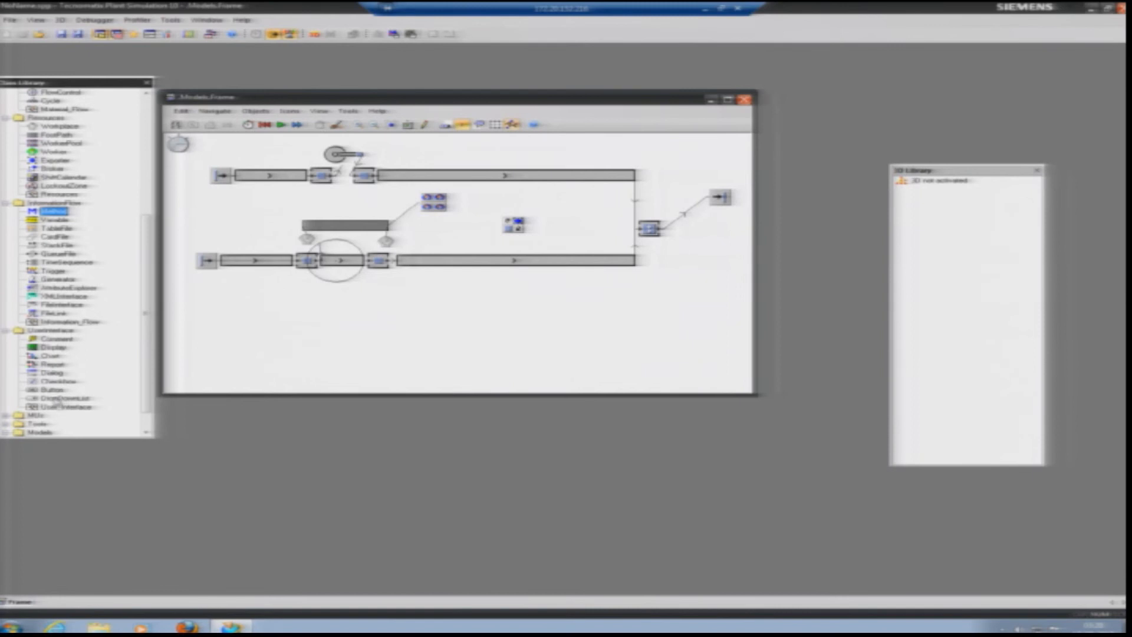
pyautogui.moveTo(35, 357); pyautogui.dragTo(537, 149)
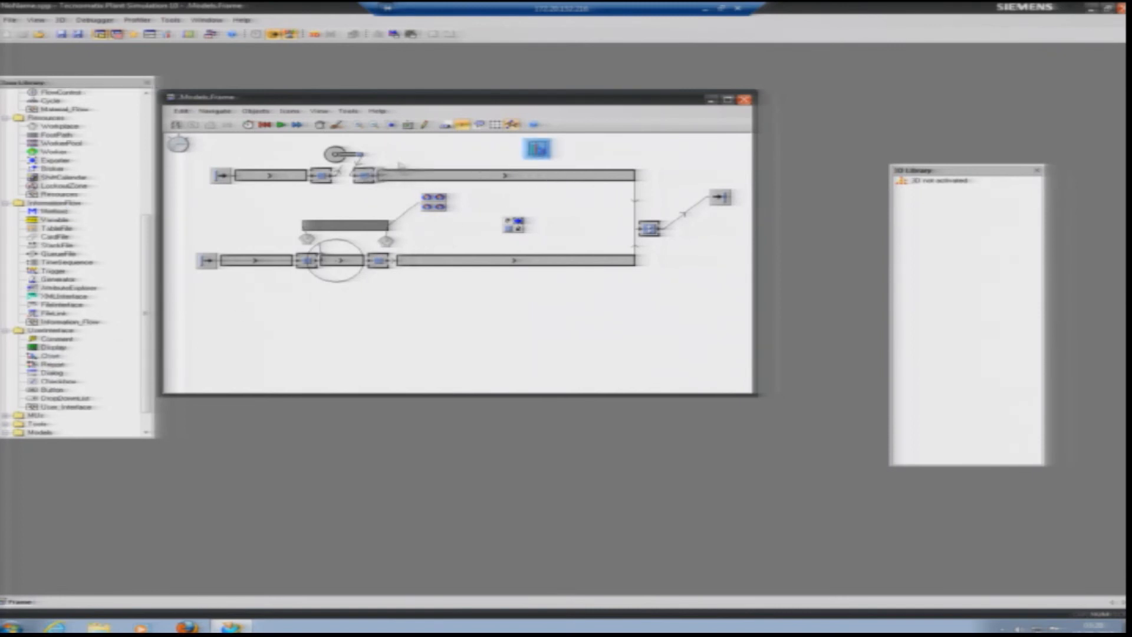
pyautogui.doubleClick(537, 150)
# Step: Add both lines' Milling and Drilling stations and the Assembly to the Chart, and place its open window beside the frame
pyautogui.moveTo(364, 175); pyautogui.dragTo(544, 151)
pyautogui.moveTo(380, 260); pyautogui.dragTo(538, 151)
pyautogui.moveTo(309, 262); pyautogui.dragTo(537, 151)
pyautogui.moveTo(649, 229); pyautogui.dragTo(537, 151)
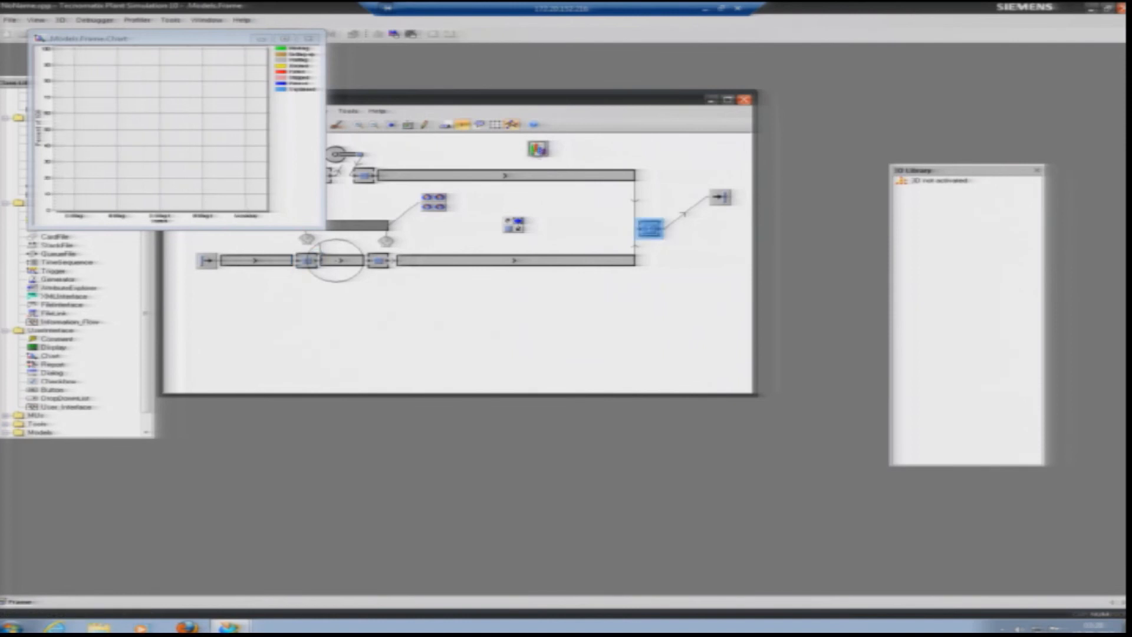
pyautogui.moveTo(172, 41); pyautogui.dragTo(1010, 240)
# Step: Reset the simulation and run it from the EventController with the speed set close to the fastest
pyautogui.click(282, 125)
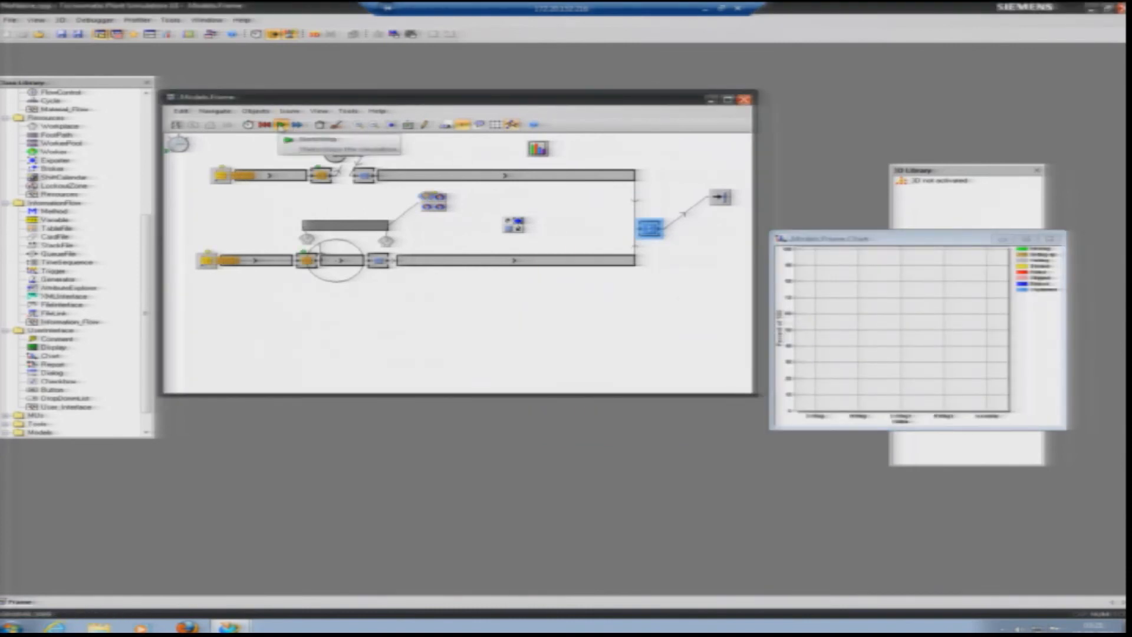
pyautogui.click(264, 125)
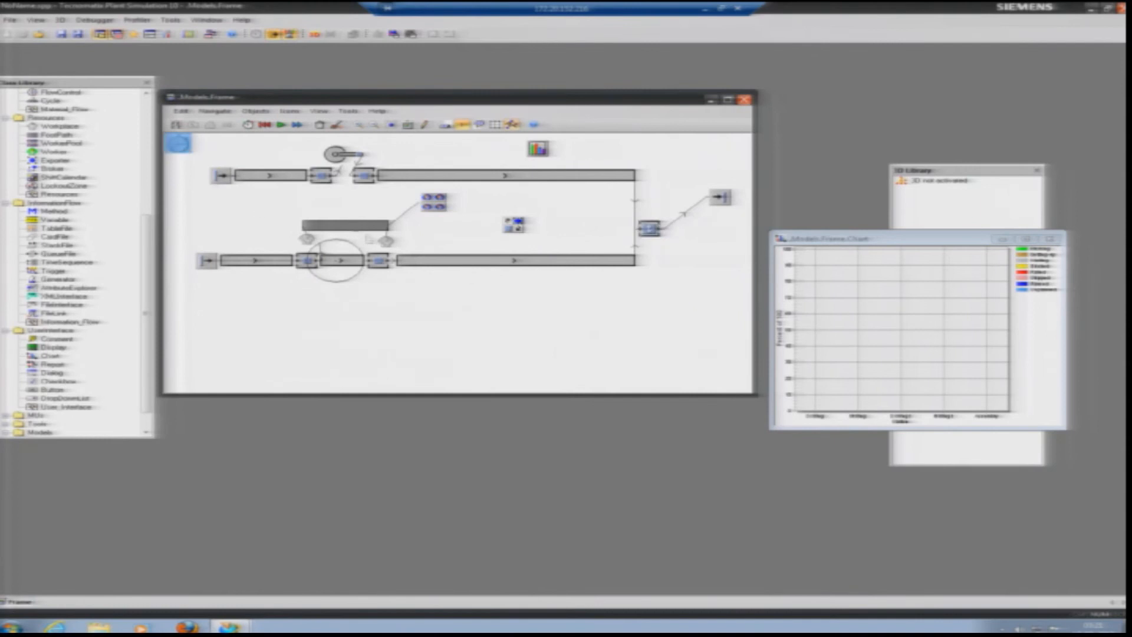
pyautogui.doubleClick(186, 150)
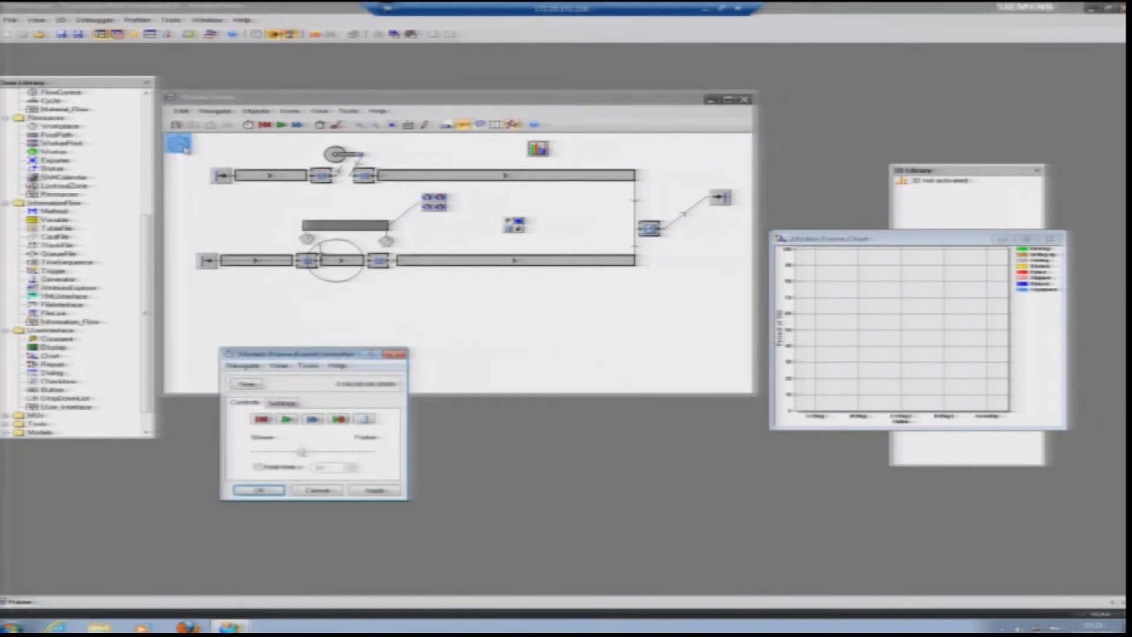
pyautogui.moveTo(301, 453); pyautogui.dragTo(370, 452)
pyautogui.click(373, 491)
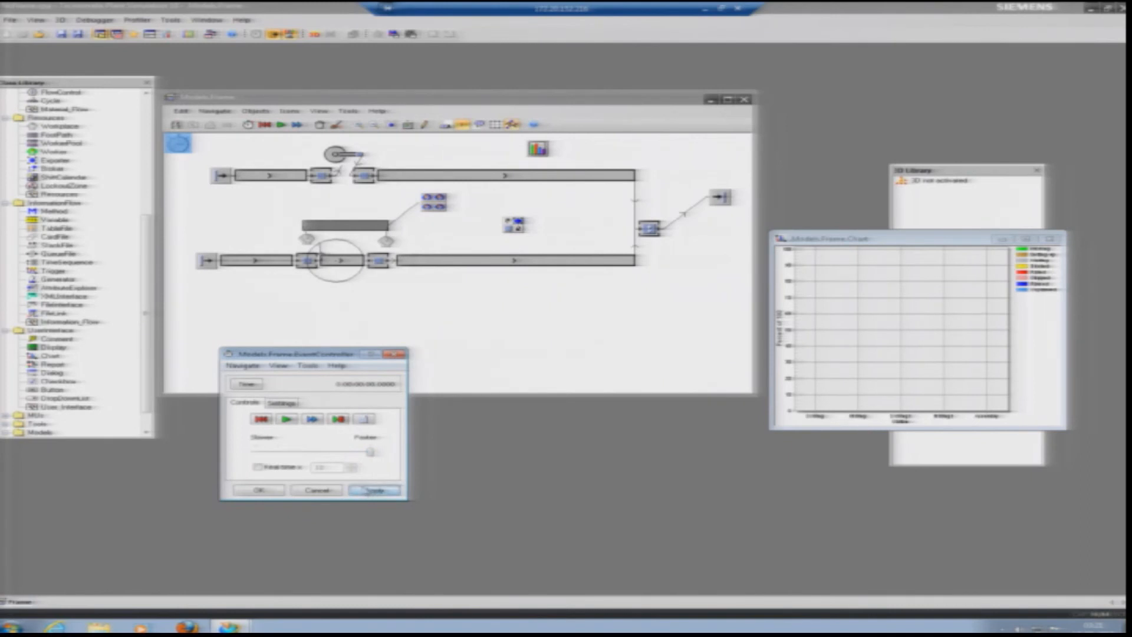
pyautogui.click(290, 420)
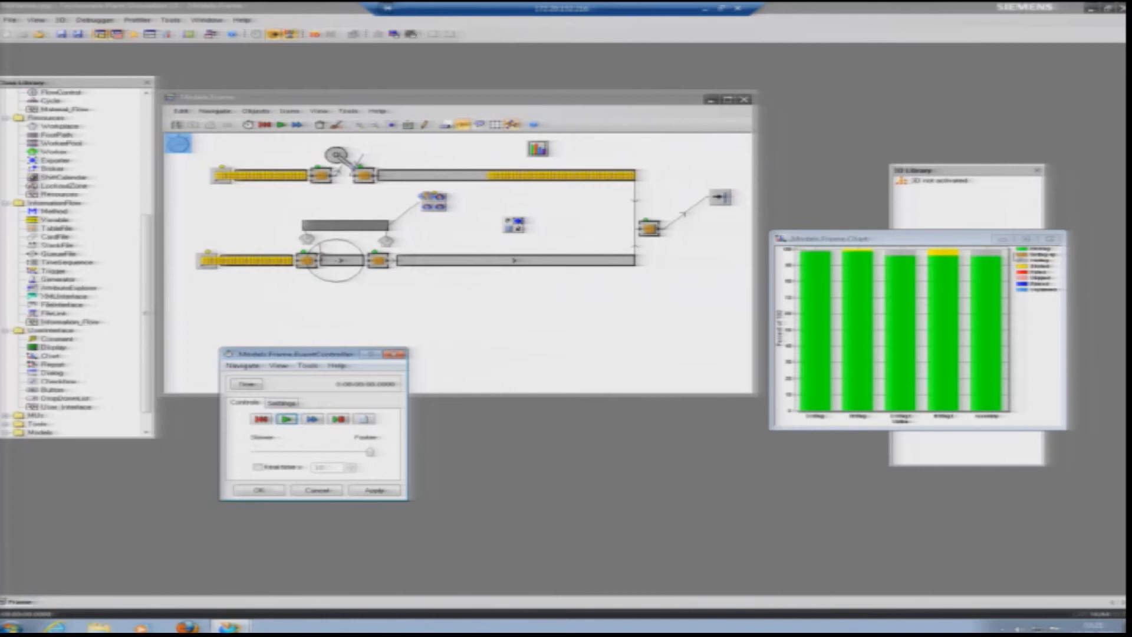
# Step: Enlarge the chart window over the frame, examine each station's working, waiting and blocked shares, and minimize the window
pyautogui.moveTo(962, 247); pyautogui.dragTo(627, 165)
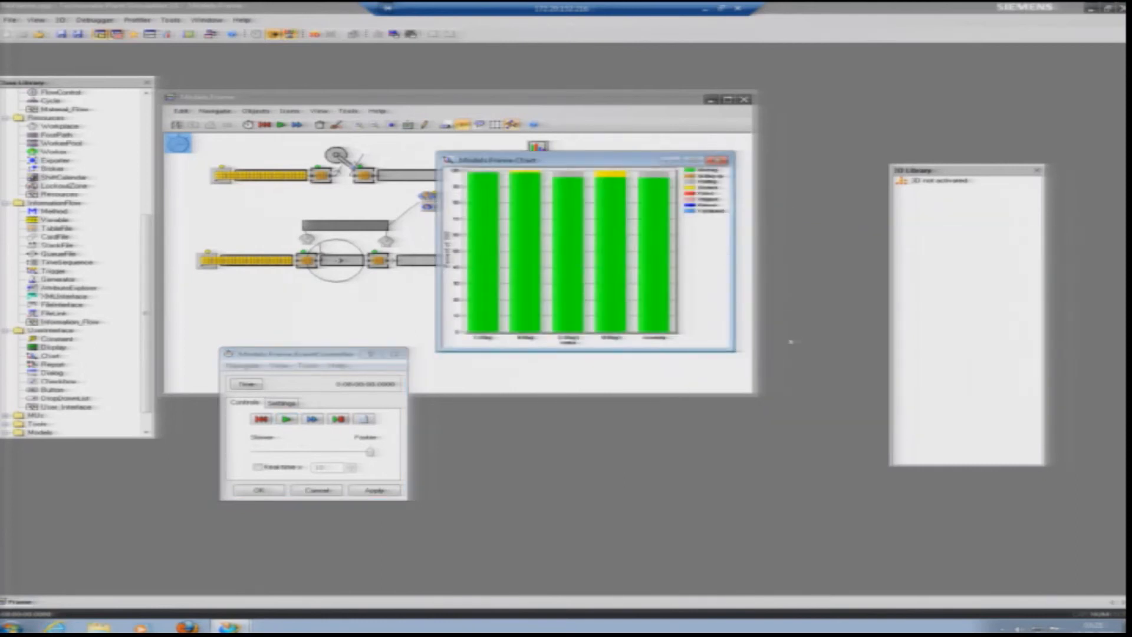
pyautogui.moveTo(733, 351); pyautogui.dragTo(955, 506)
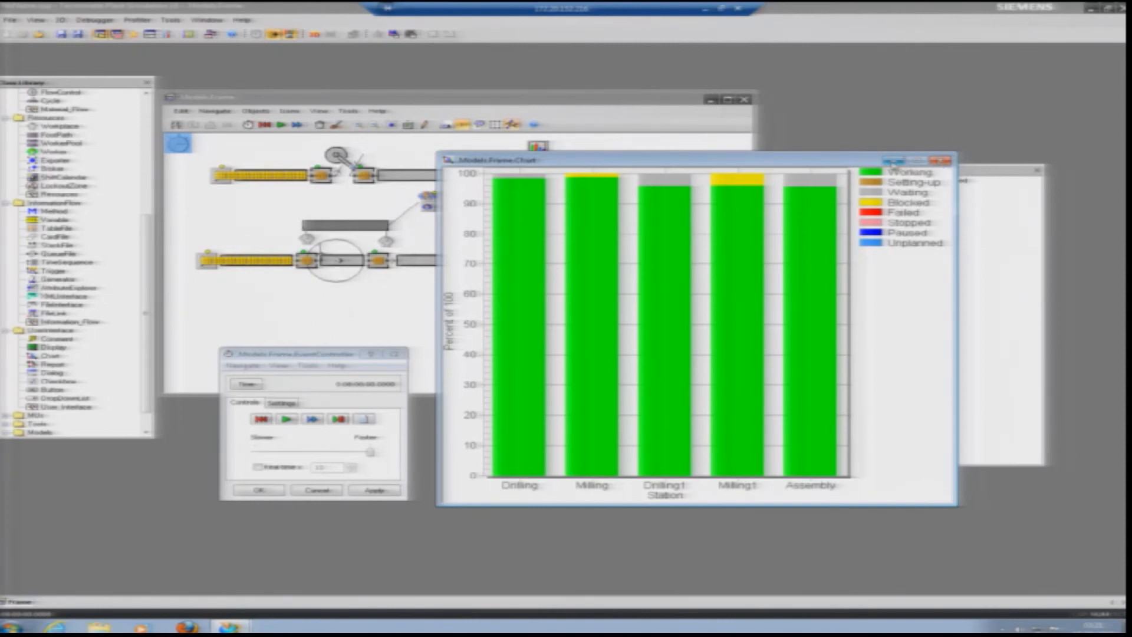
pyautogui.click(893, 161)
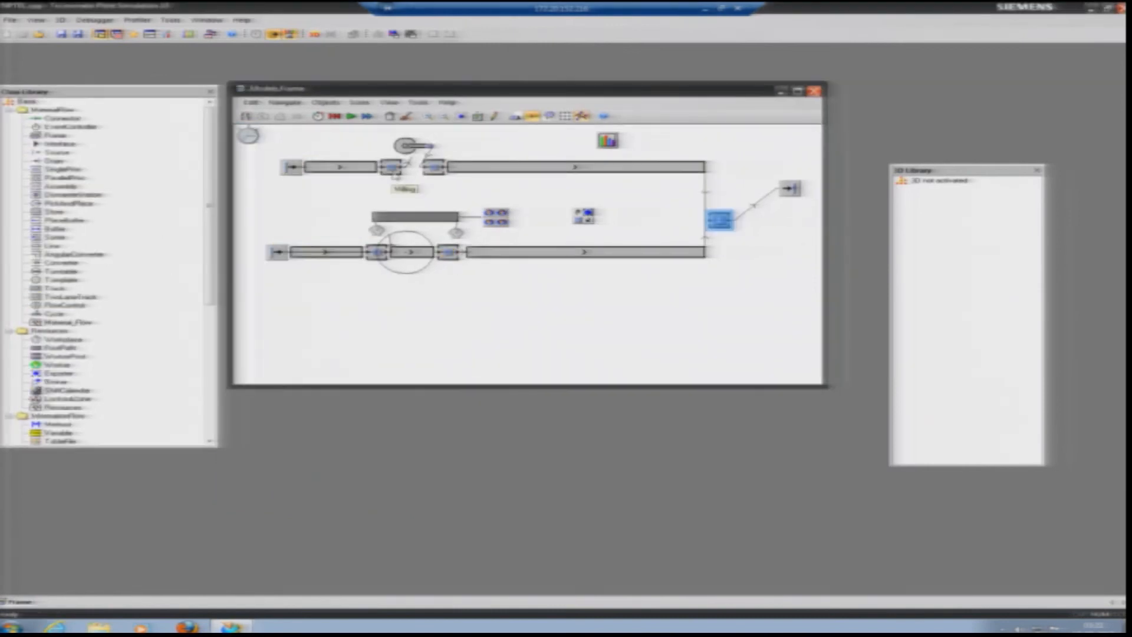
# Step: Examine the processing time settings of the upper Milling and Drilling stations and the lower Milling station
pyautogui.doubleClick(390, 168)
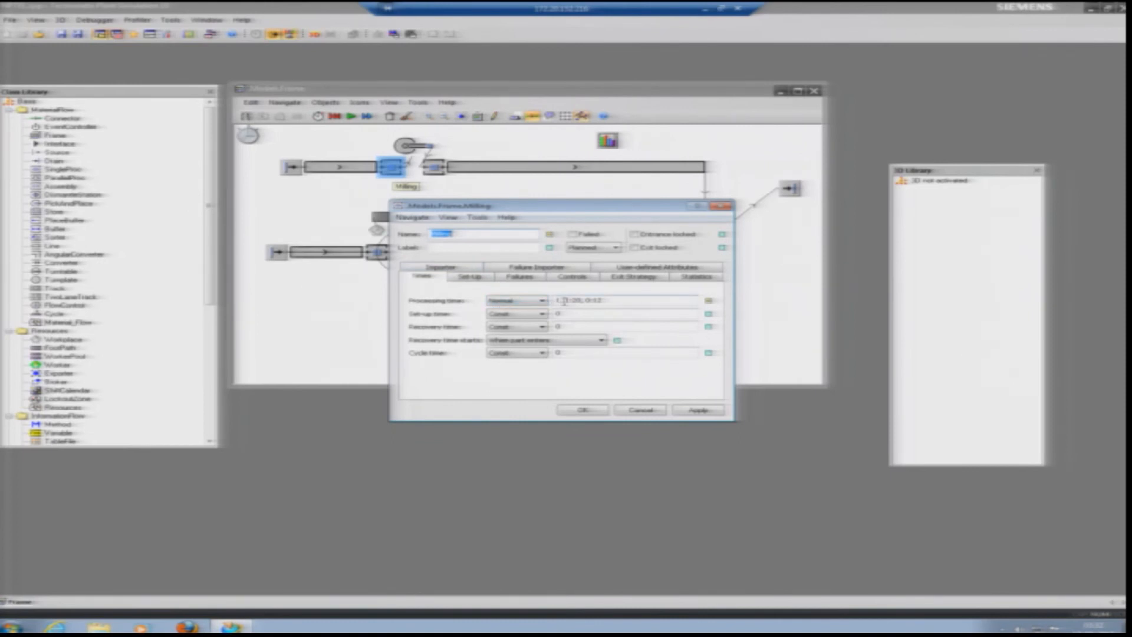
pyautogui.click(565, 300)
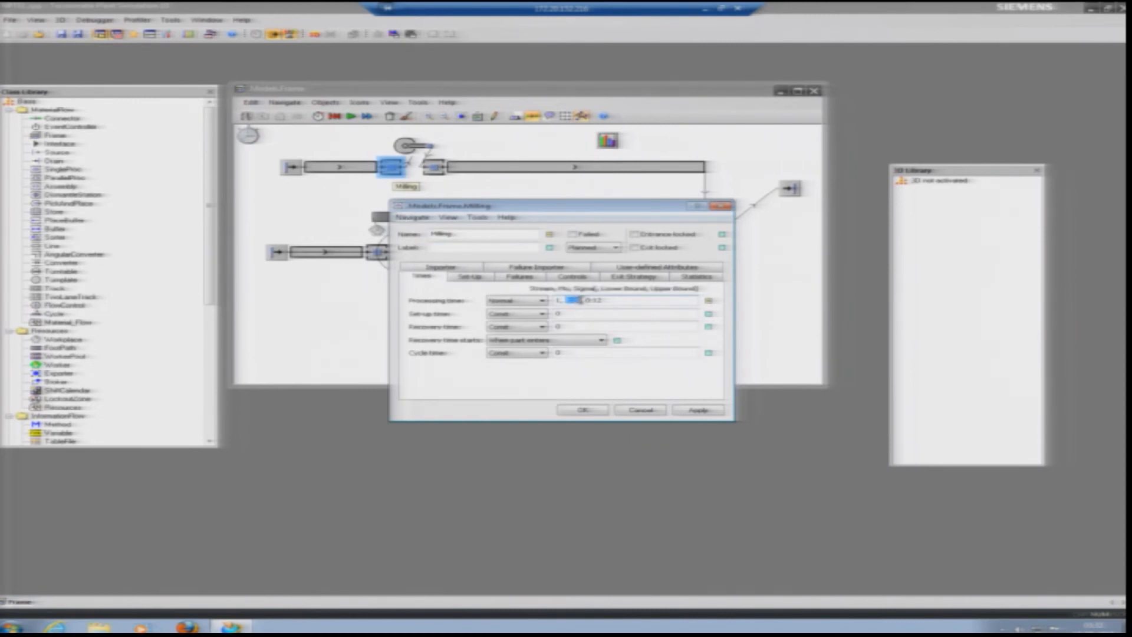
pyautogui.click(587, 300)
pyautogui.click(715, 208)
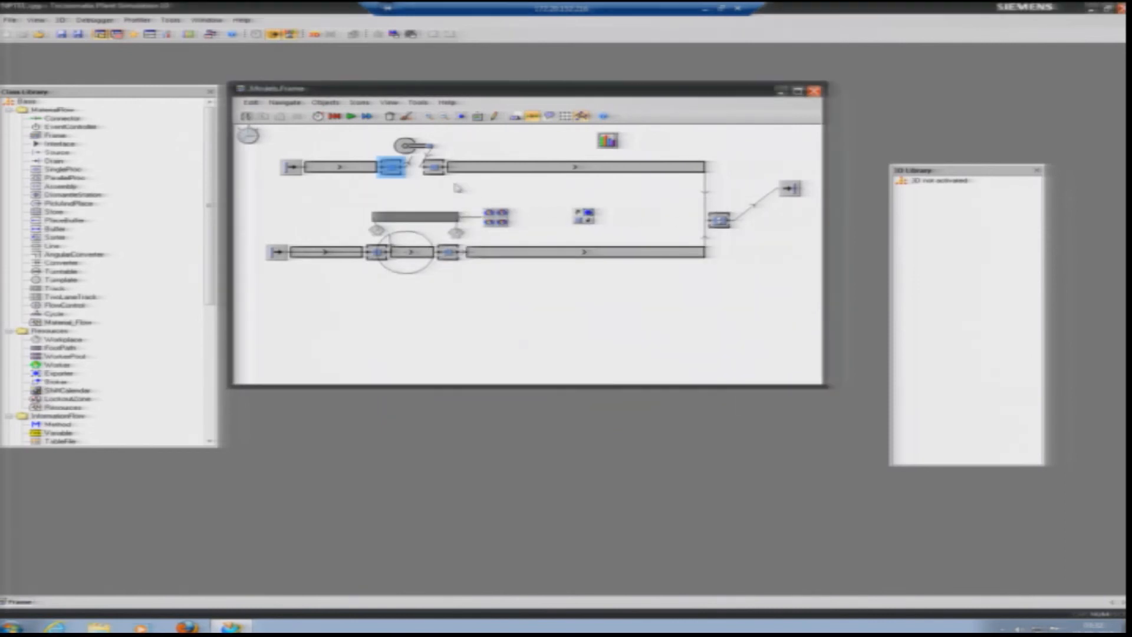
pyautogui.doubleClick(434, 166)
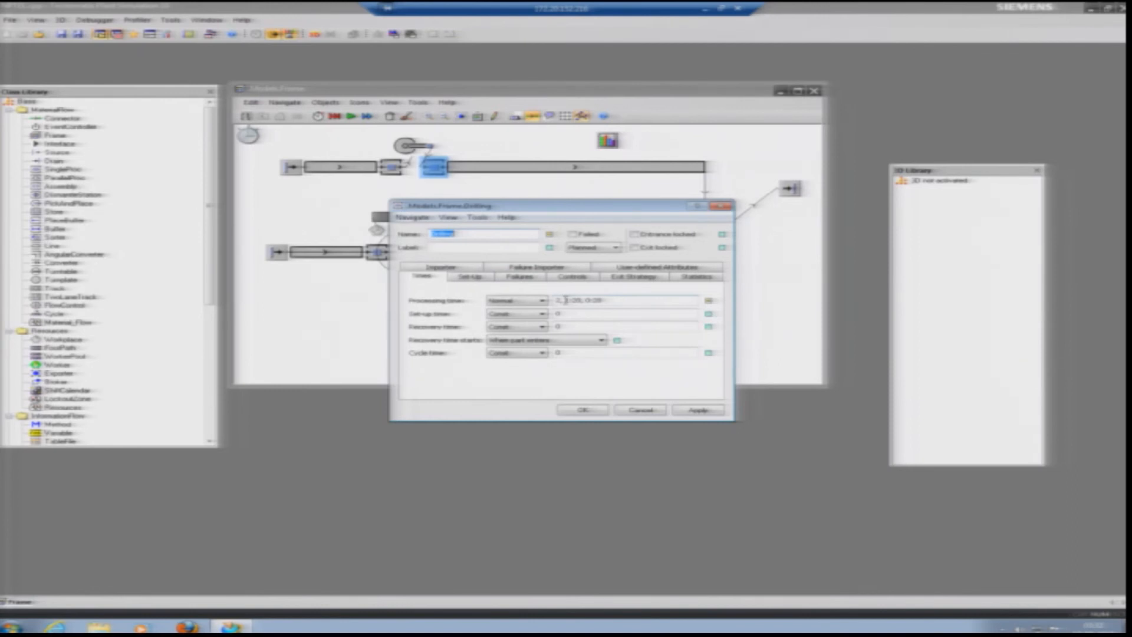
pyautogui.doubleClick(594, 300)
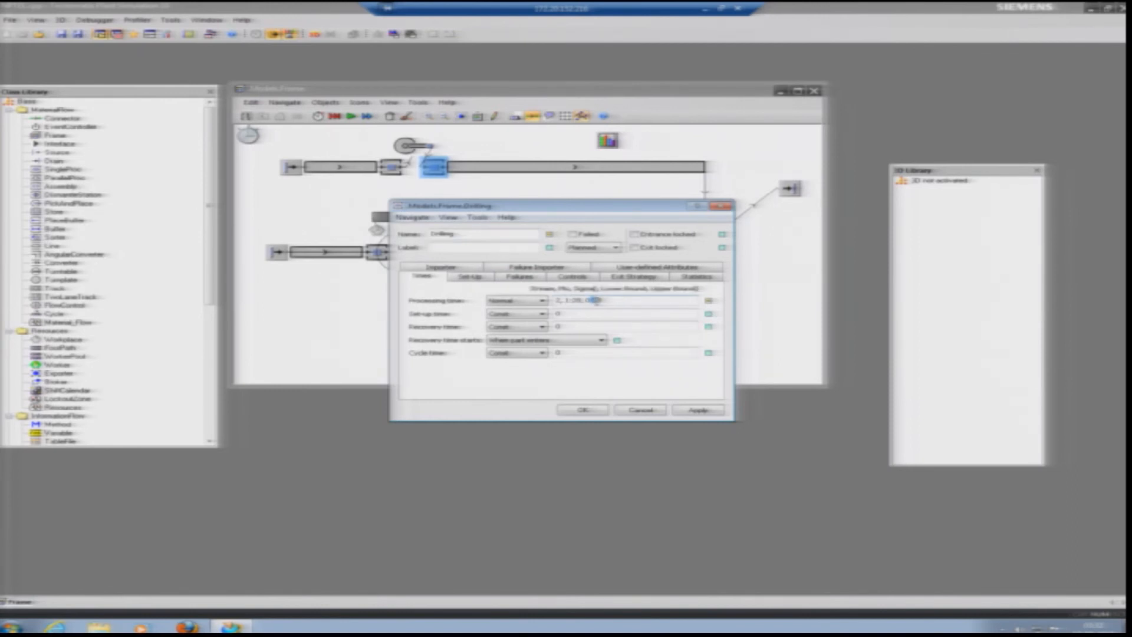
pyautogui.click(722, 207)
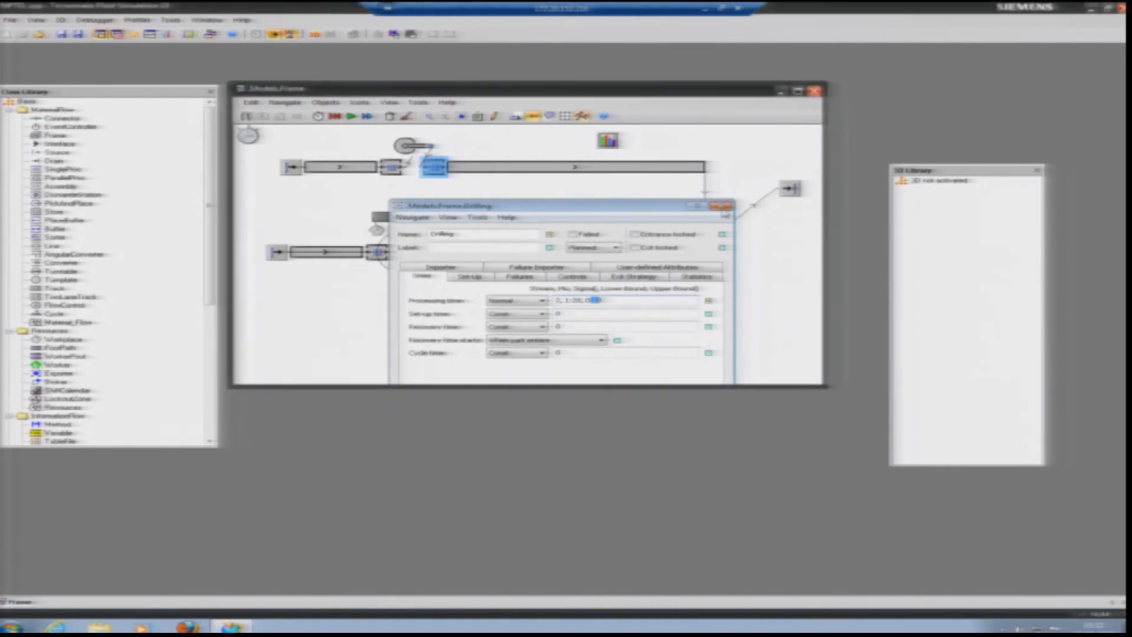
pyautogui.doubleClick(377, 252)
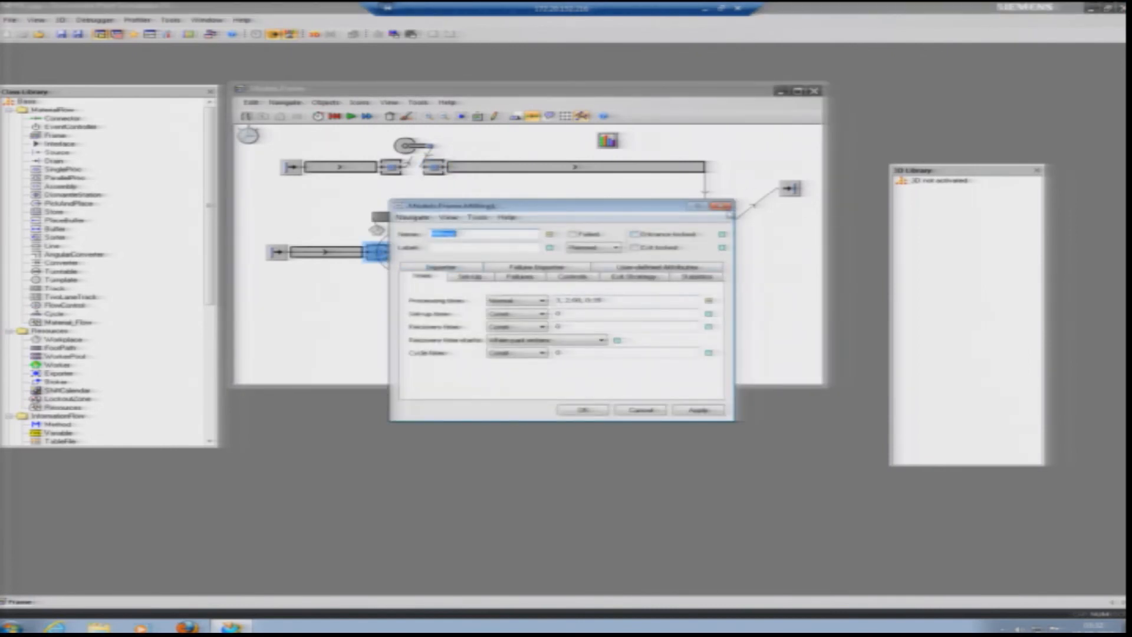
pyautogui.click(723, 206)
# Step: Examine the Assembly's triangle-distributed processing time and its individual parameters
pyautogui.doubleClick(721, 224)
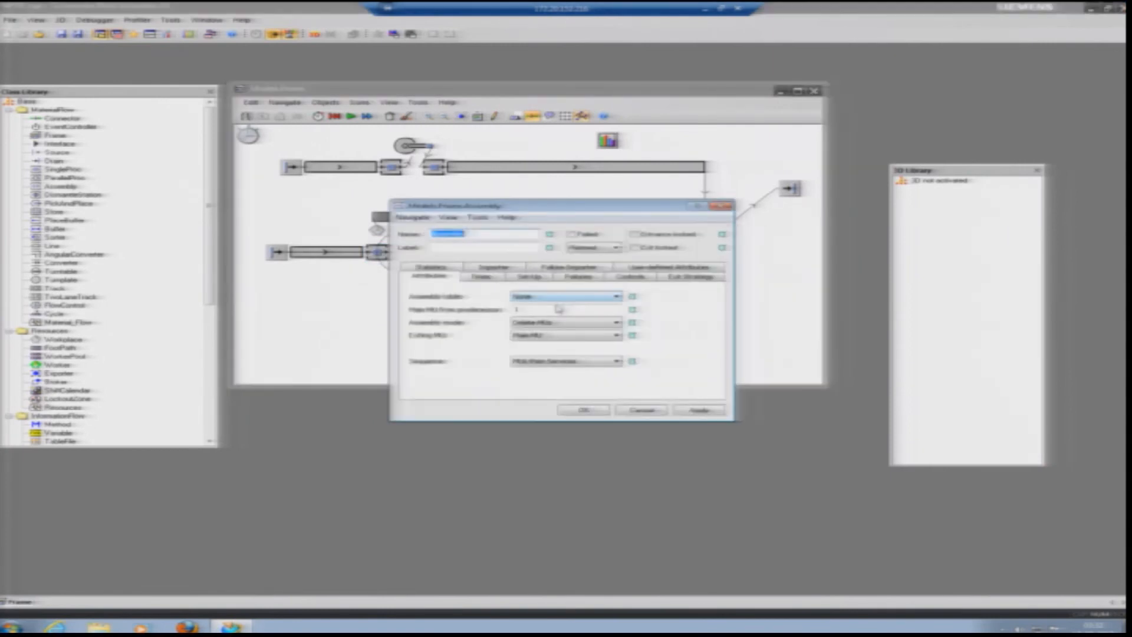
pyautogui.click(492, 278)
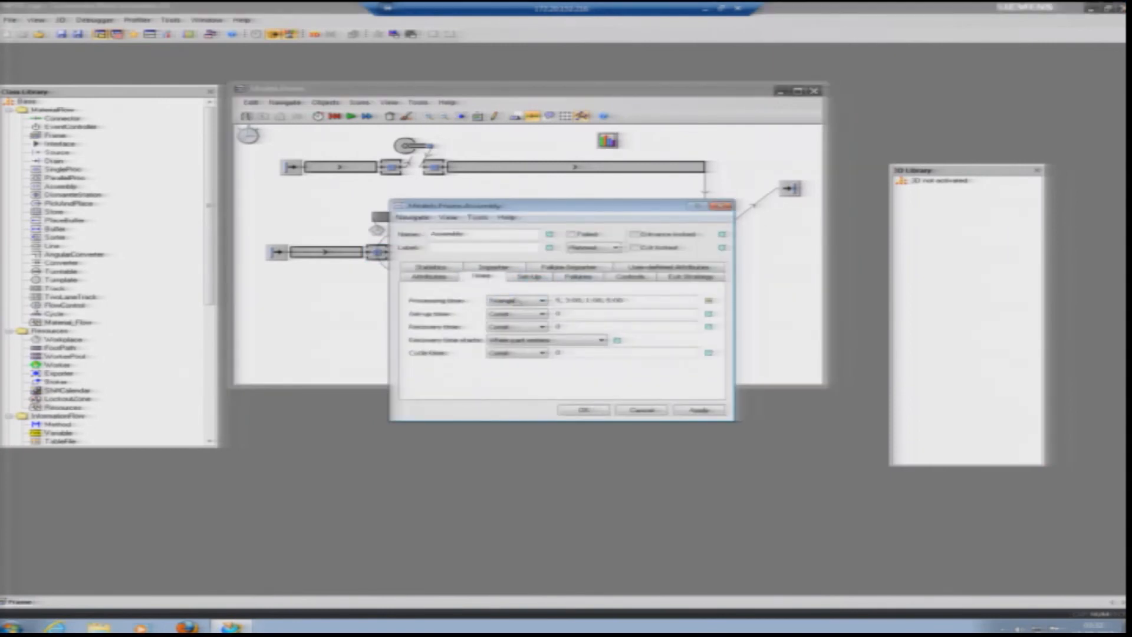
pyautogui.click(538, 307)
pyautogui.click(539, 305)
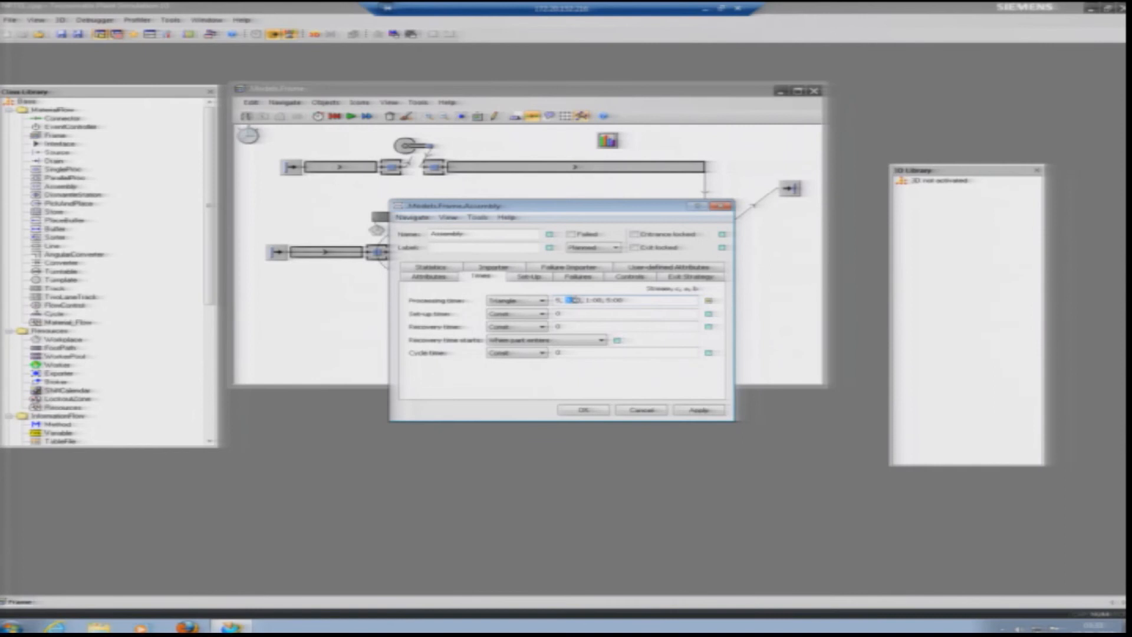
pyautogui.doubleClick(588, 300)
pyautogui.doubleClick(607, 300)
pyautogui.click(595, 412)
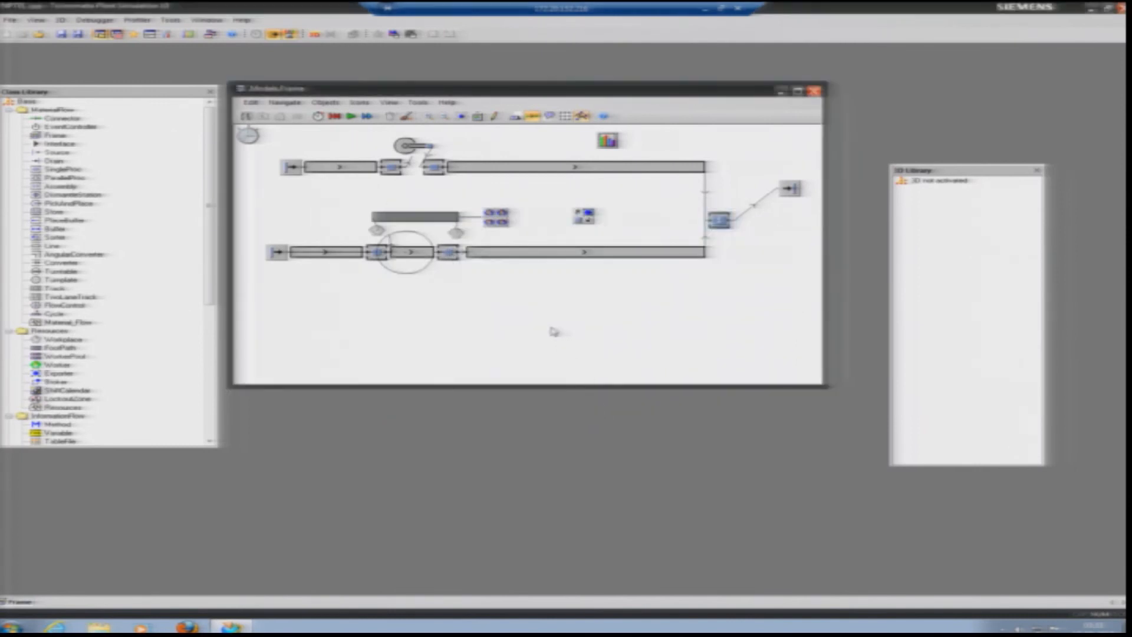
# Step: Run the simulation again from the EventController and examine the Drain's type statistics
pyautogui.doubleClick(249, 135)
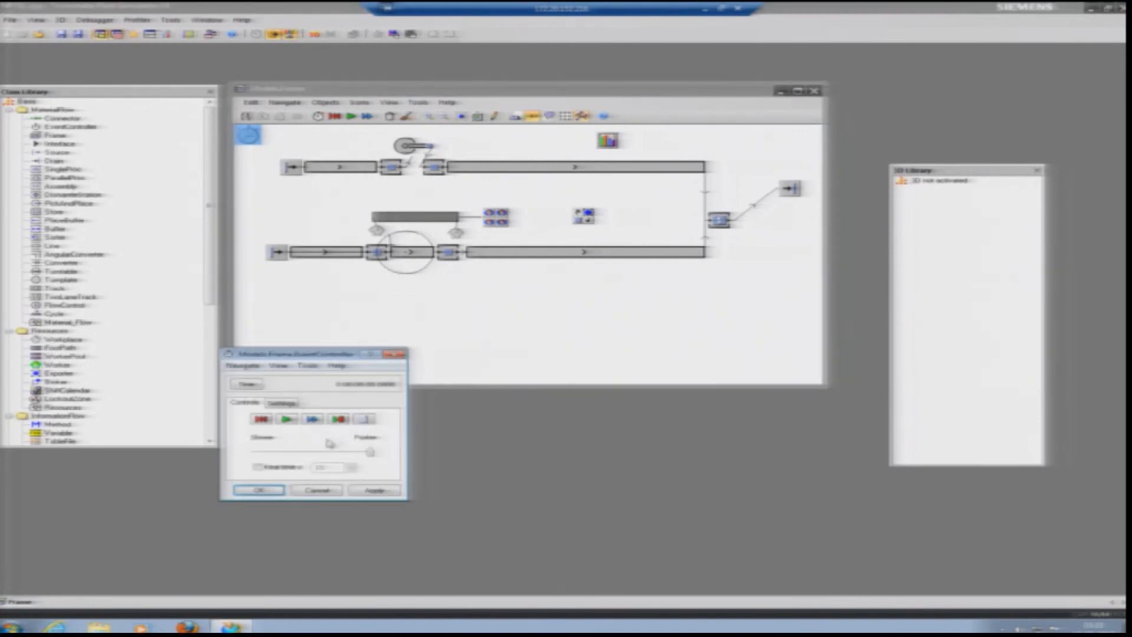
pyautogui.click(287, 419)
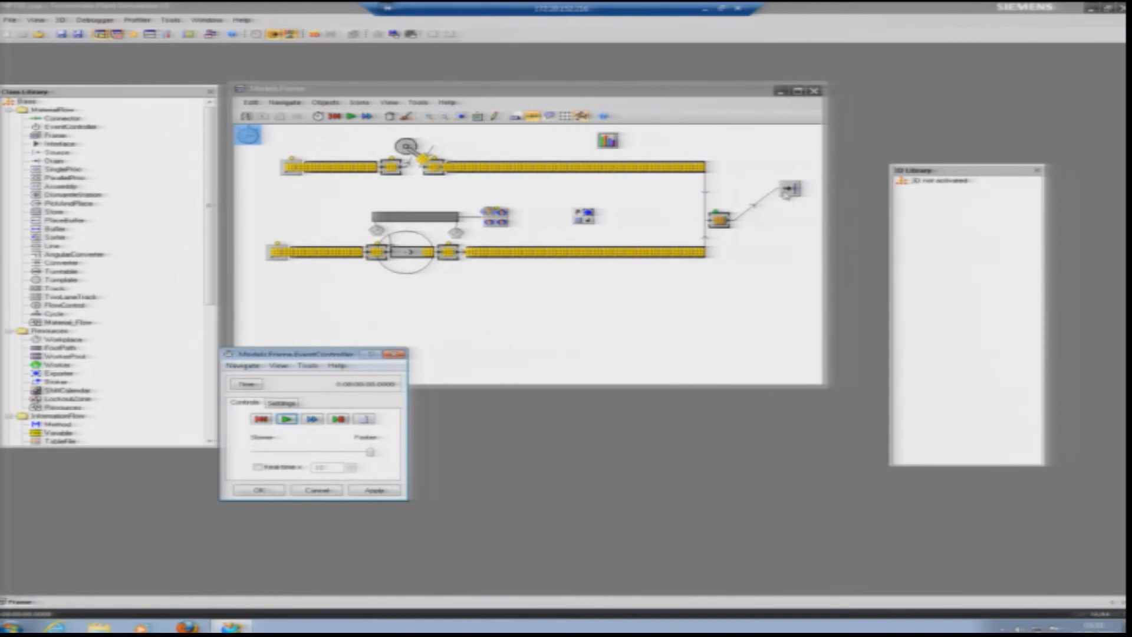
pyautogui.doubleClick(789, 190)
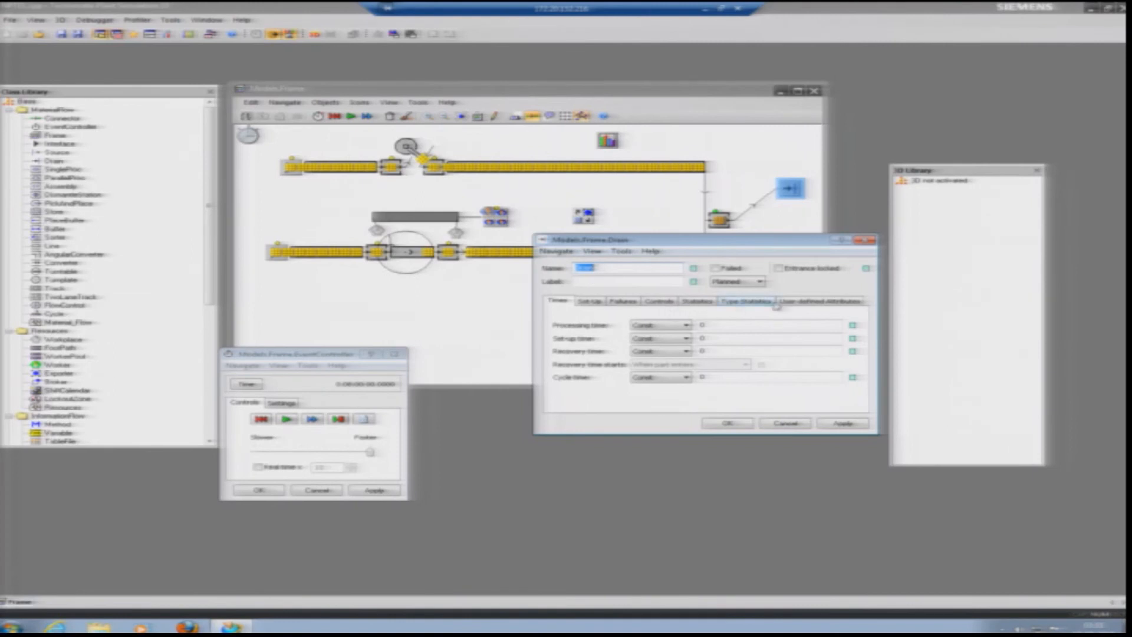
pyautogui.click(742, 303)
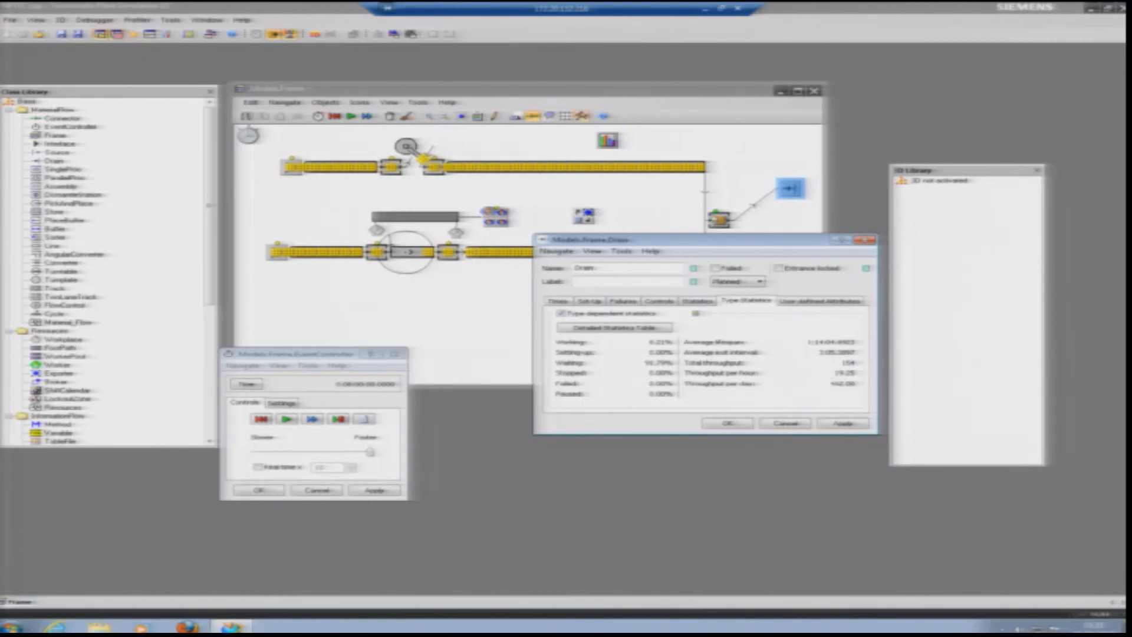
pyautogui.click(720, 219)
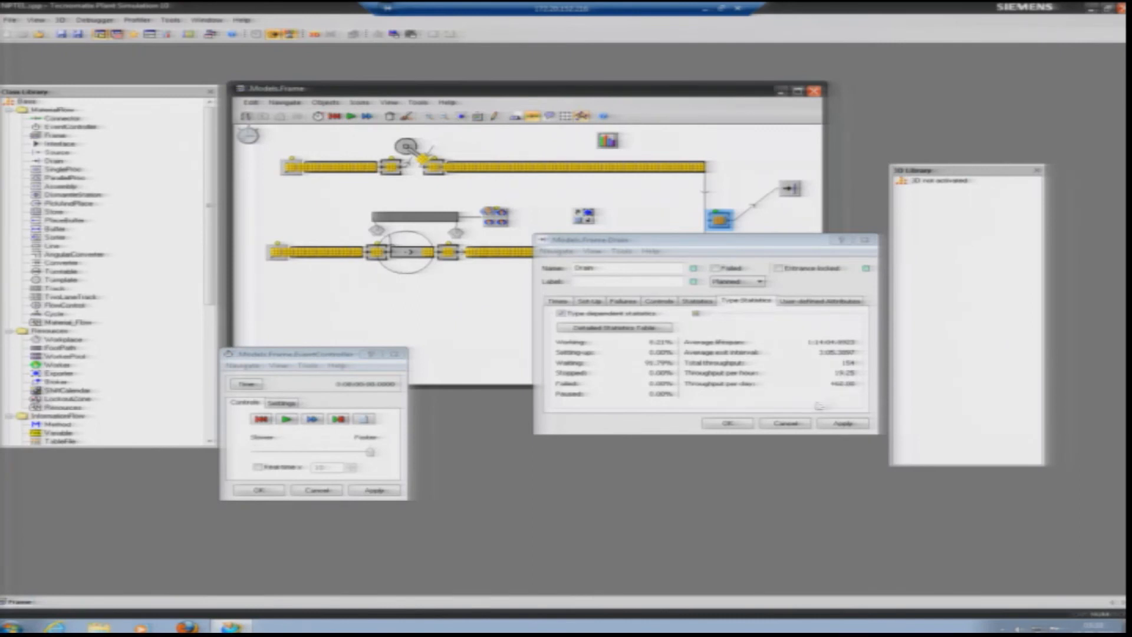
# Step: Close the Drain's statistics, resize the chart window and examine the working, waiting and blocked shares of the stations
pyautogui.click(744, 423)
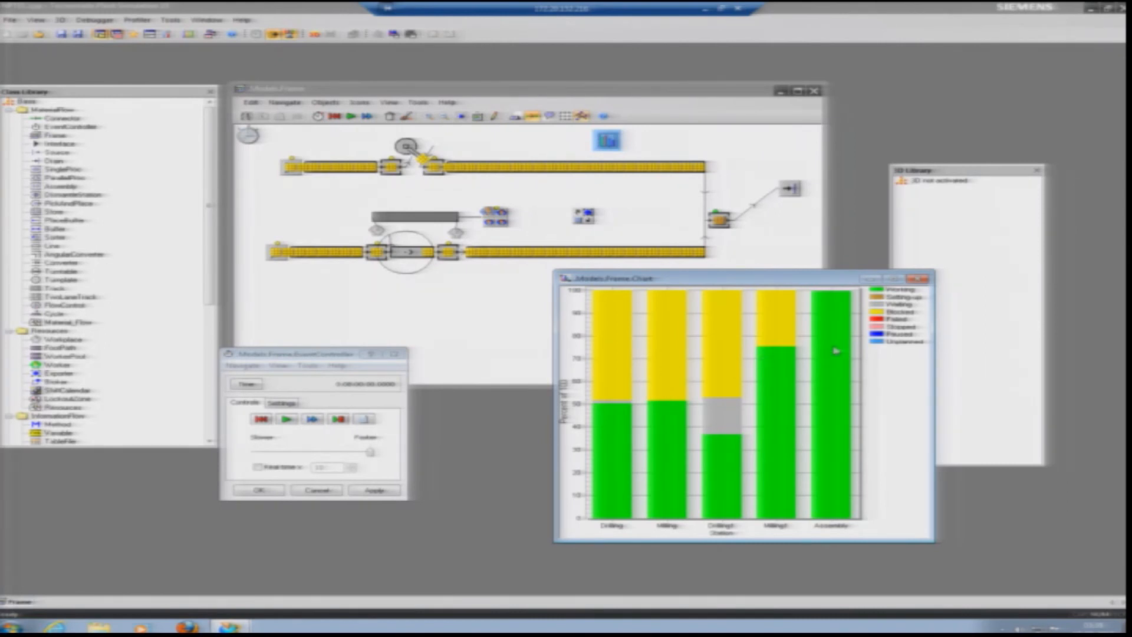
pyautogui.moveTo(803, 270); pyautogui.dragTo(803, 234)
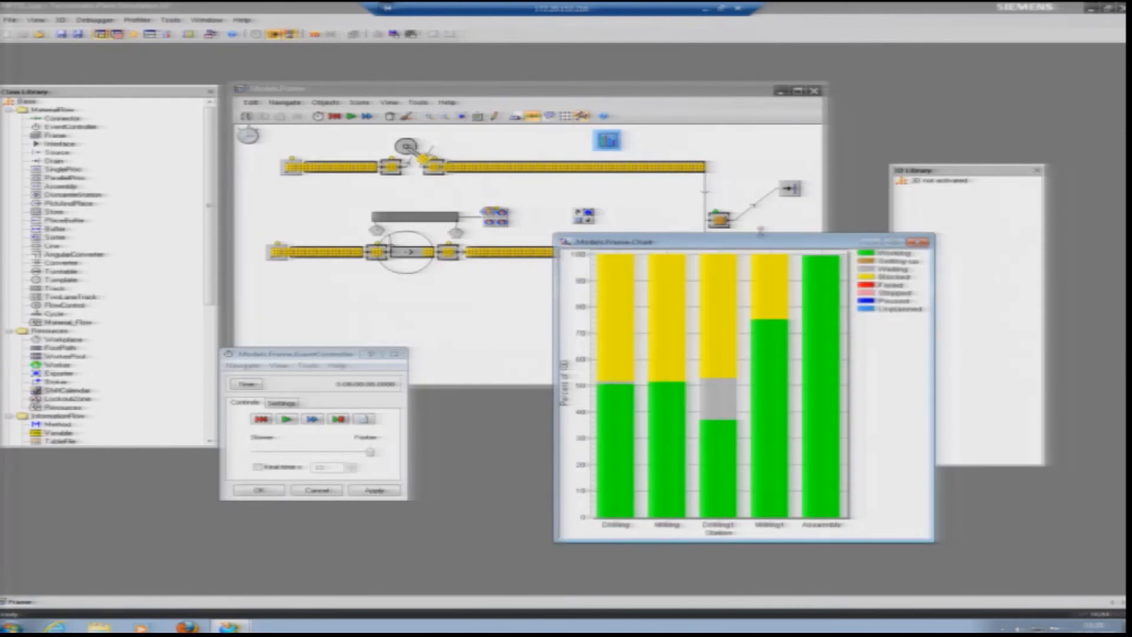
pyautogui.click(759, 230)
pyautogui.moveTo(762, 236); pyautogui.dragTo(772, 263)
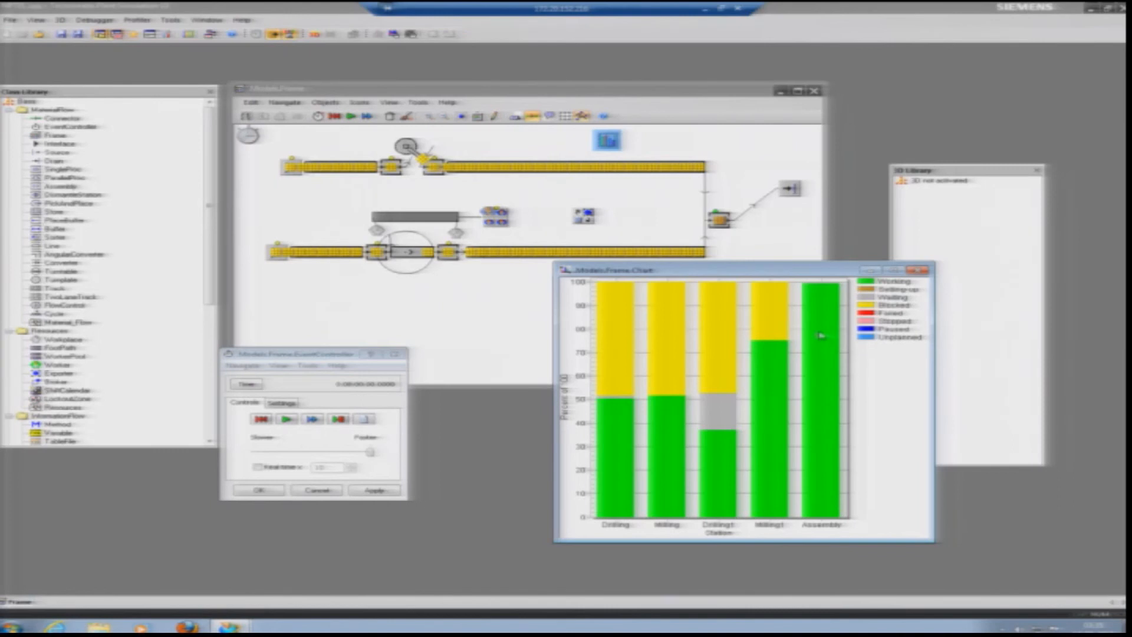
pyautogui.doubleClick(658, 364)
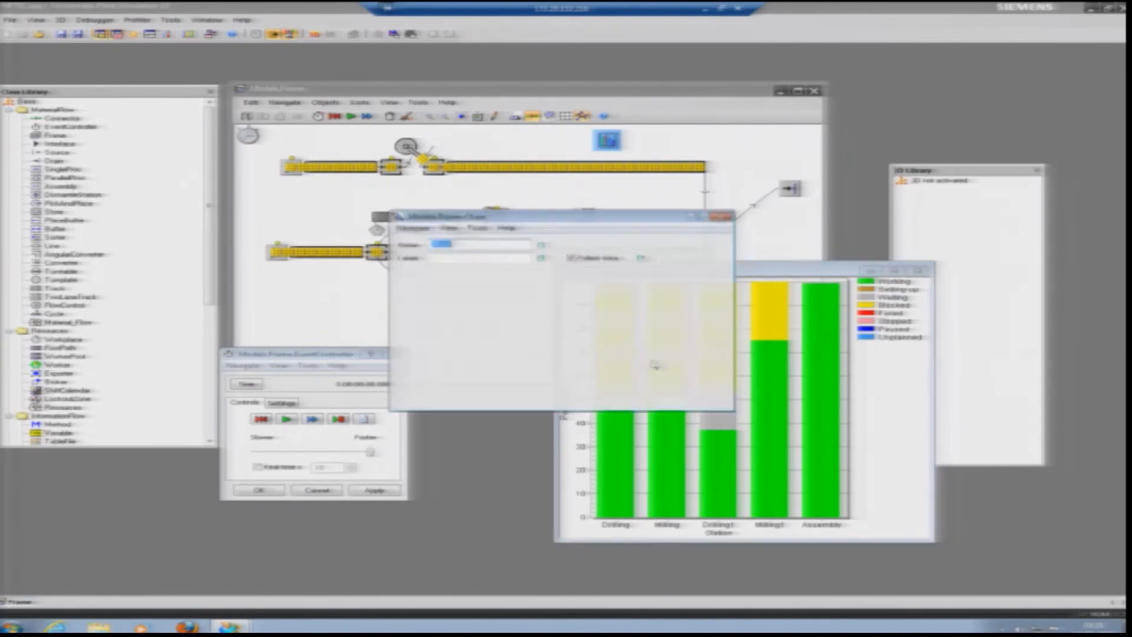
pyautogui.click(602, 400)
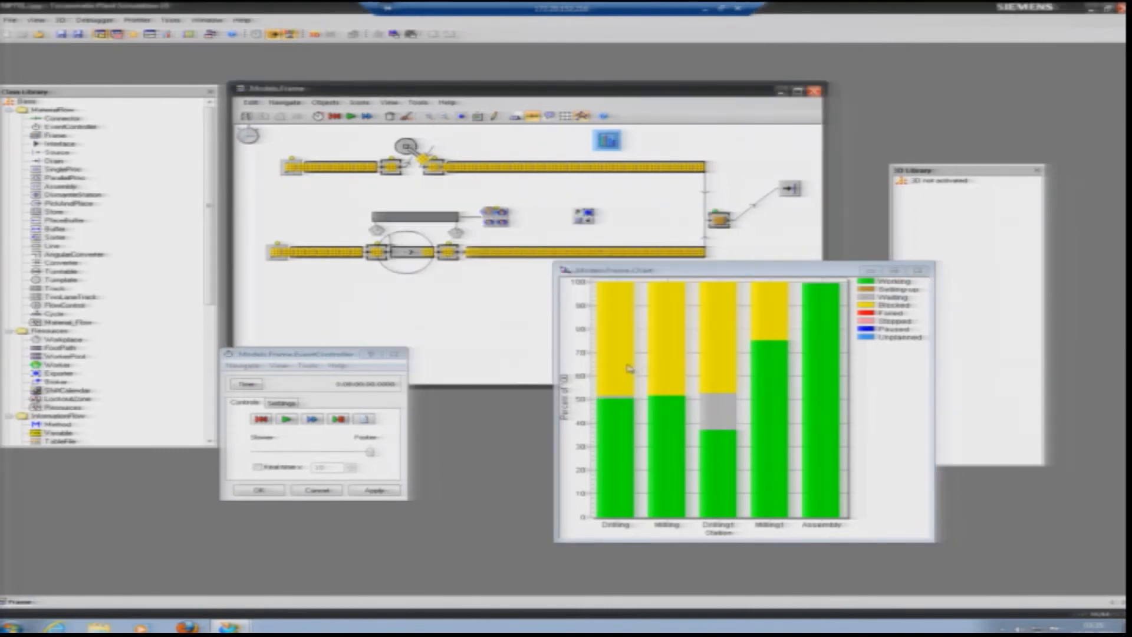
pyautogui.click(628, 366)
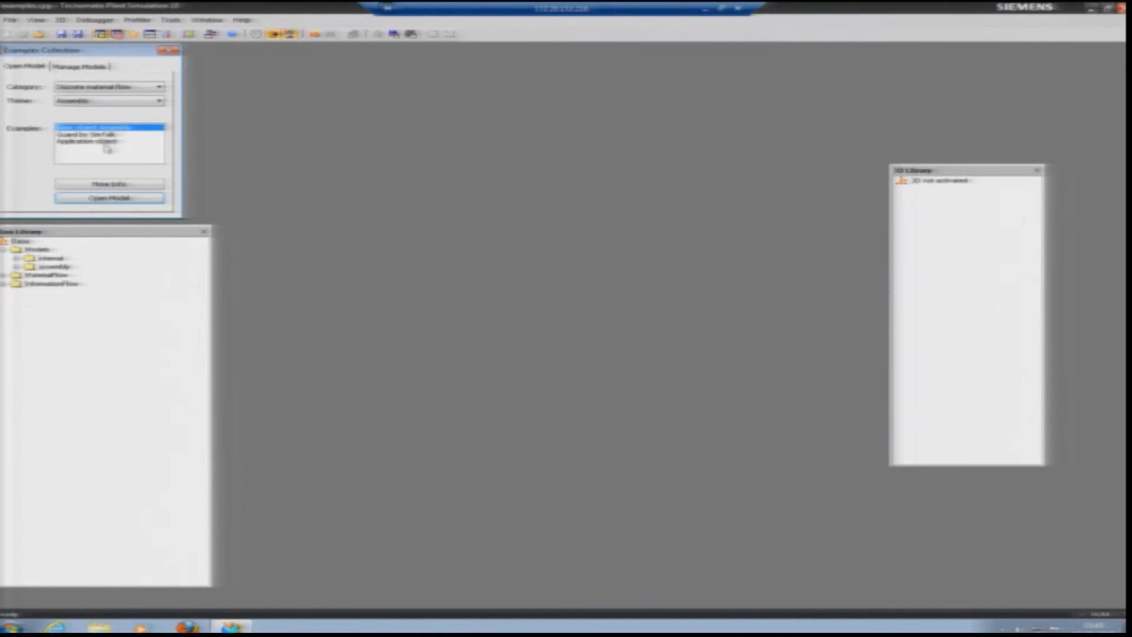
# Step: View and close the basic object Assembly example, and open the Turntable distribution station example from the Continuous material flow category
pyautogui.click(111, 199)
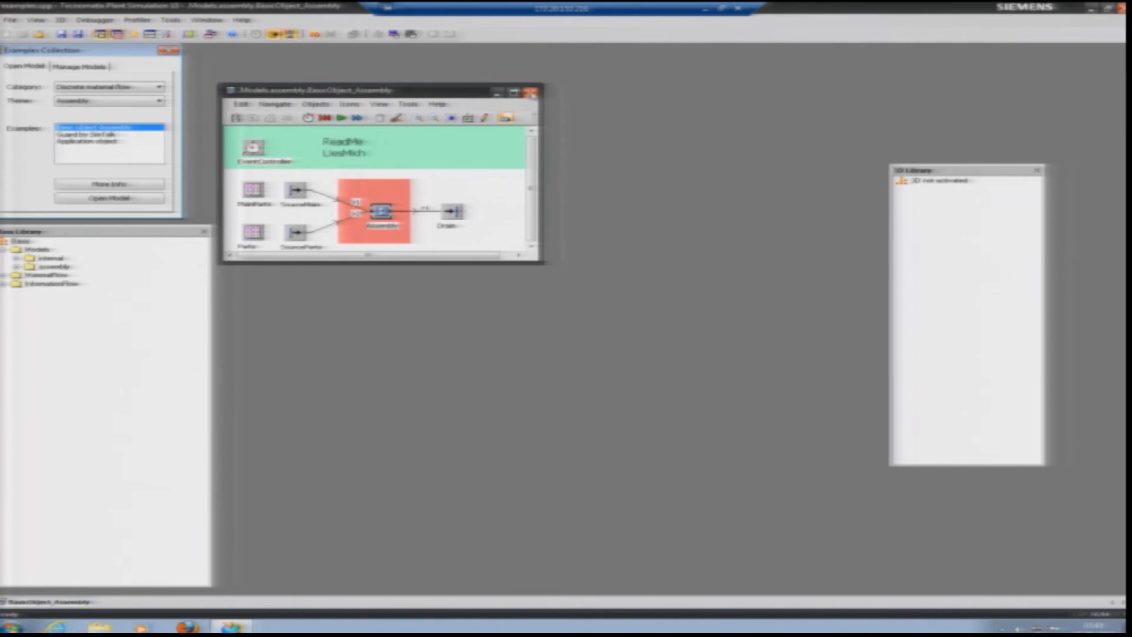
pyautogui.click(531, 93)
pyautogui.click(107, 87)
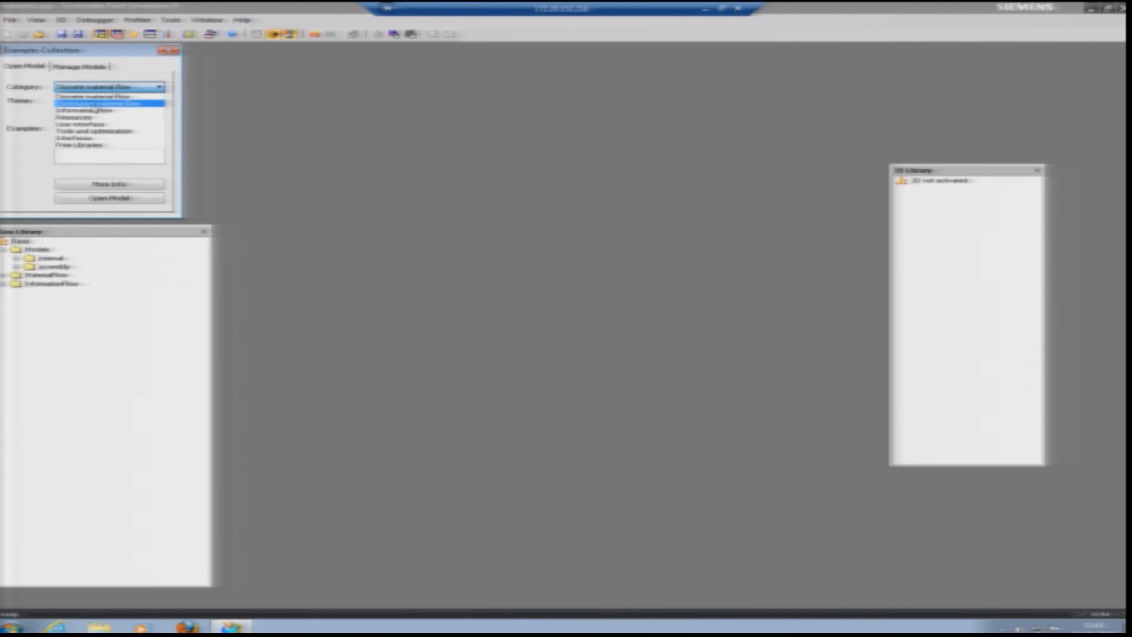
pyautogui.click(93, 104)
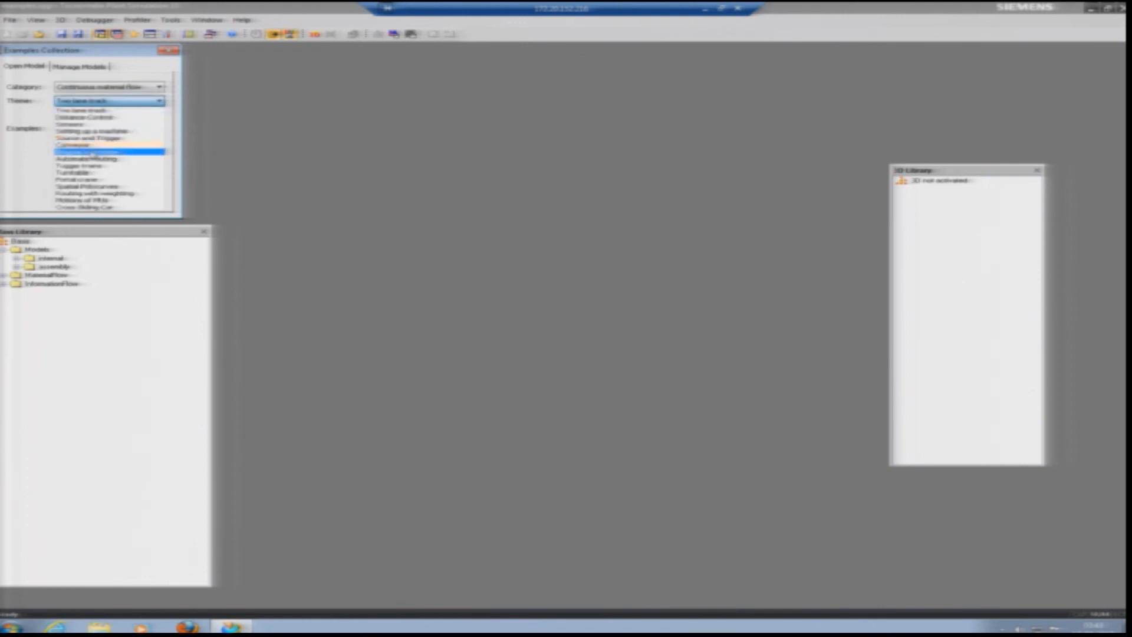
pyautogui.click(84, 173)
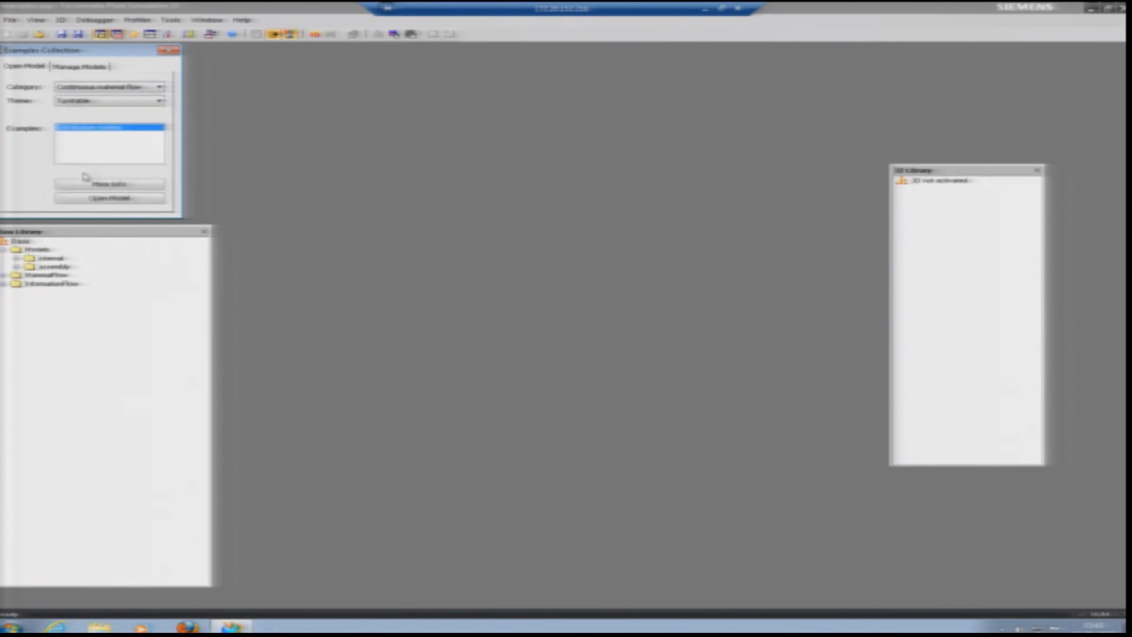
pyautogui.click(106, 199)
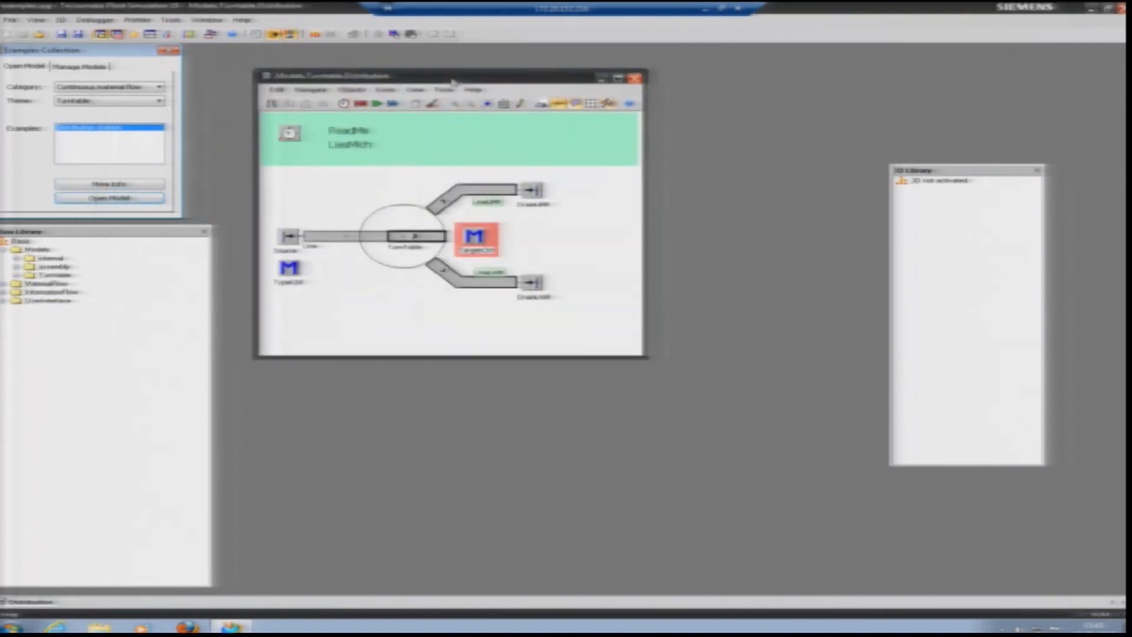
# Step: Run and reset the Turntable example, reduce its simulation speed in the EventController, and run it again
pyautogui.click(375, 103)
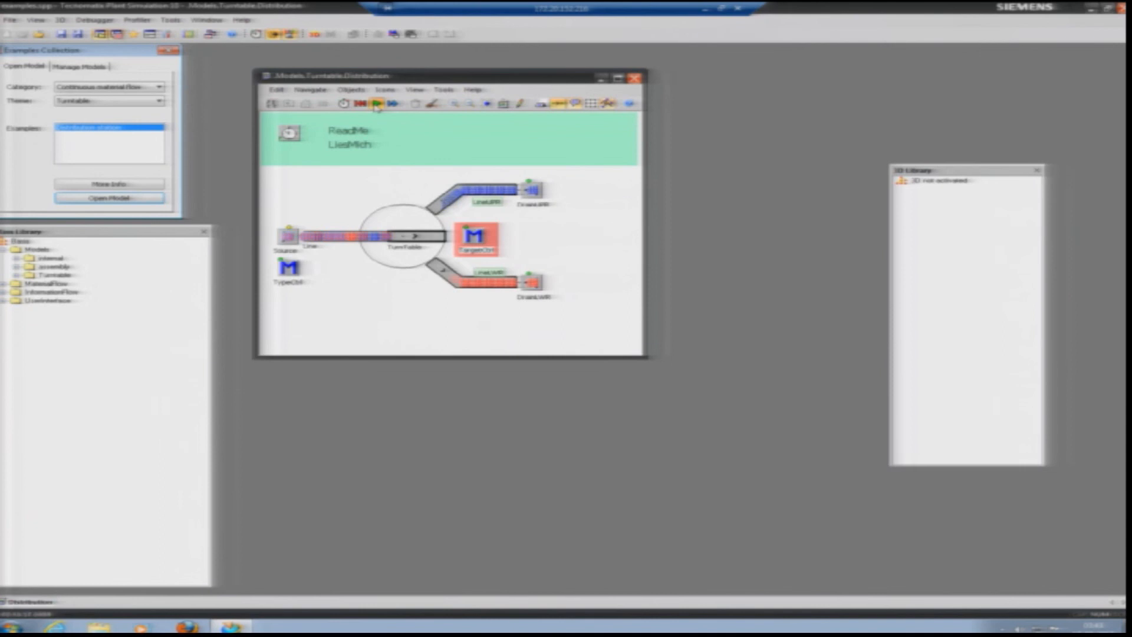
pyautogui.click(360, 104)
pyautogui.doubleClick(289, 133)
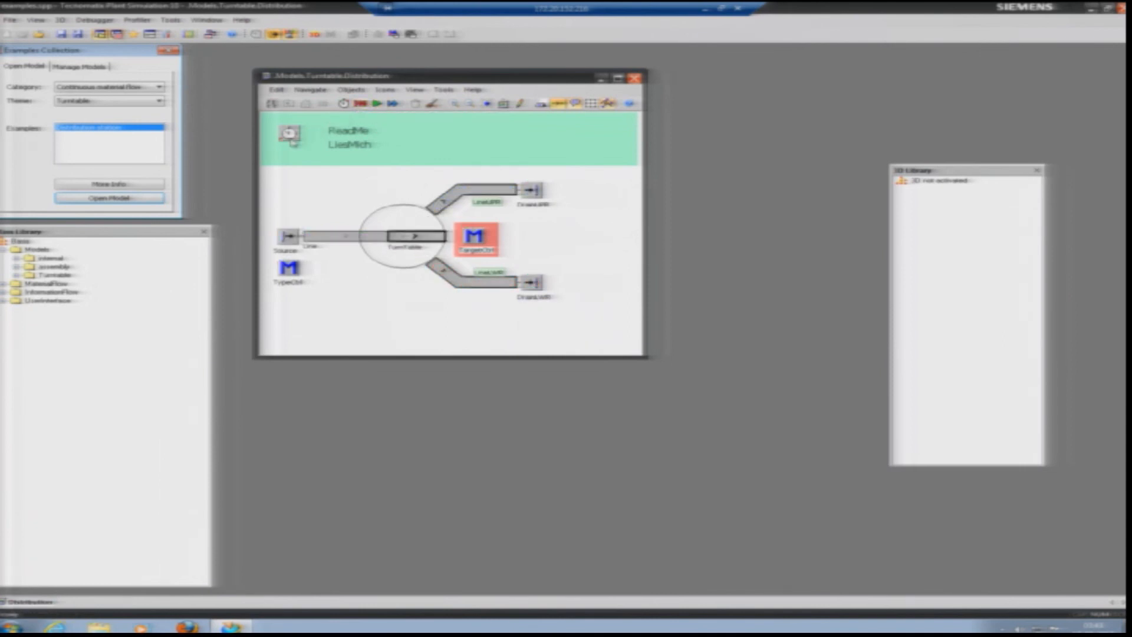
pyautogui.click(694, 237)
pyautogui.click(688, 236)
pyautogui.click(689, 236)
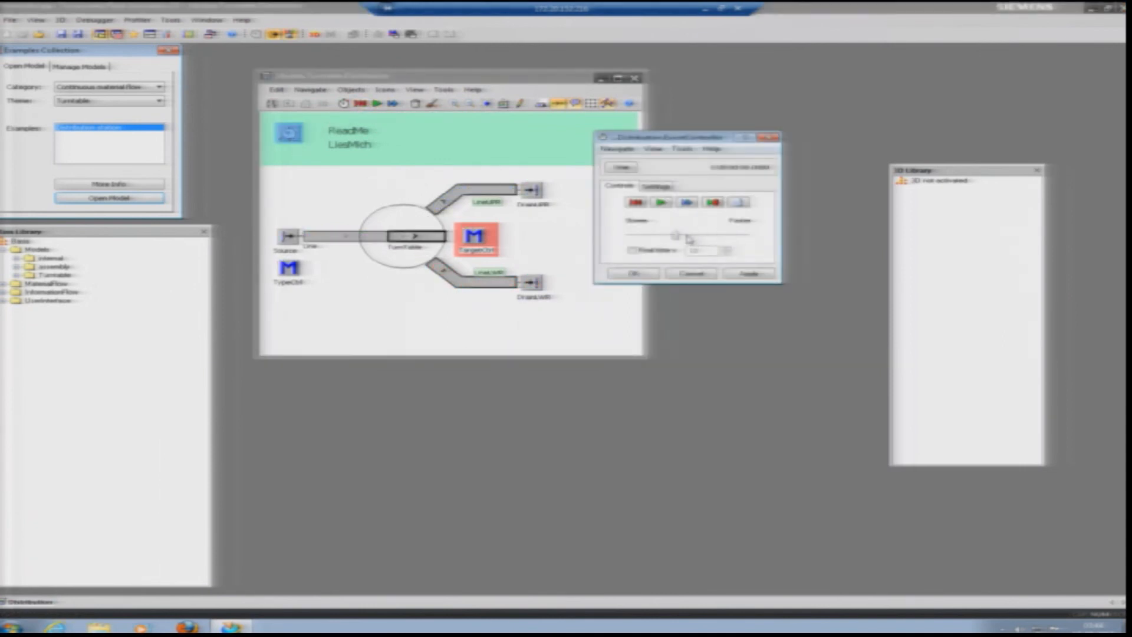
pyautogui.click(651, 277)
pyautogui.click(377, 104)
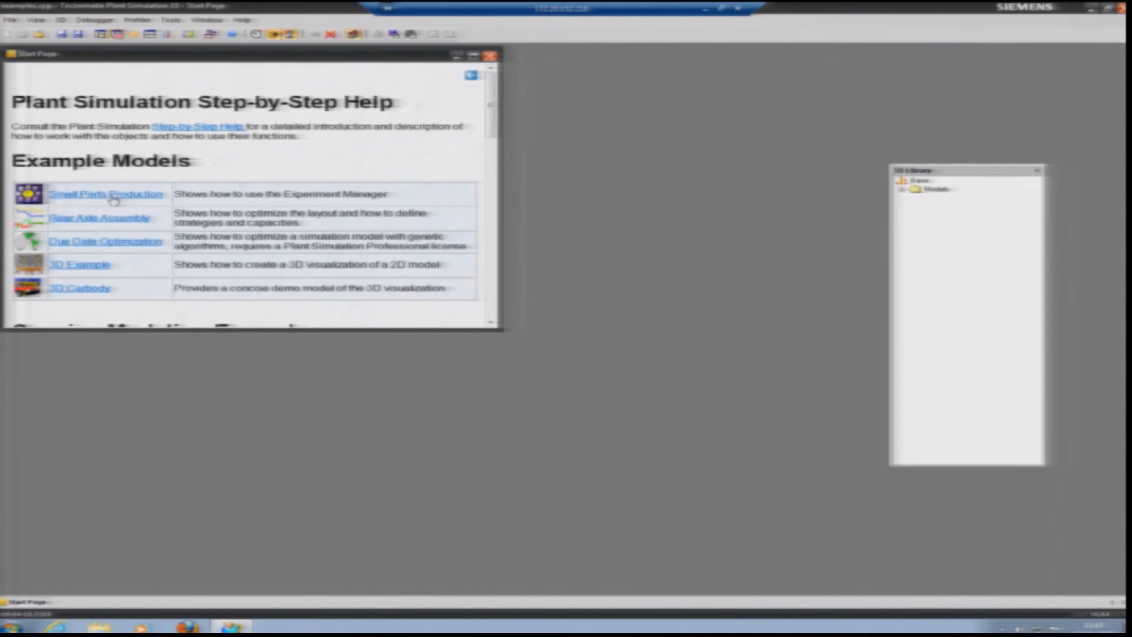
# Step: Open the Small Parts Production example and the 3D Carbody example from the Start Page, without saving the previous model
pyautogui.click(104, 198)
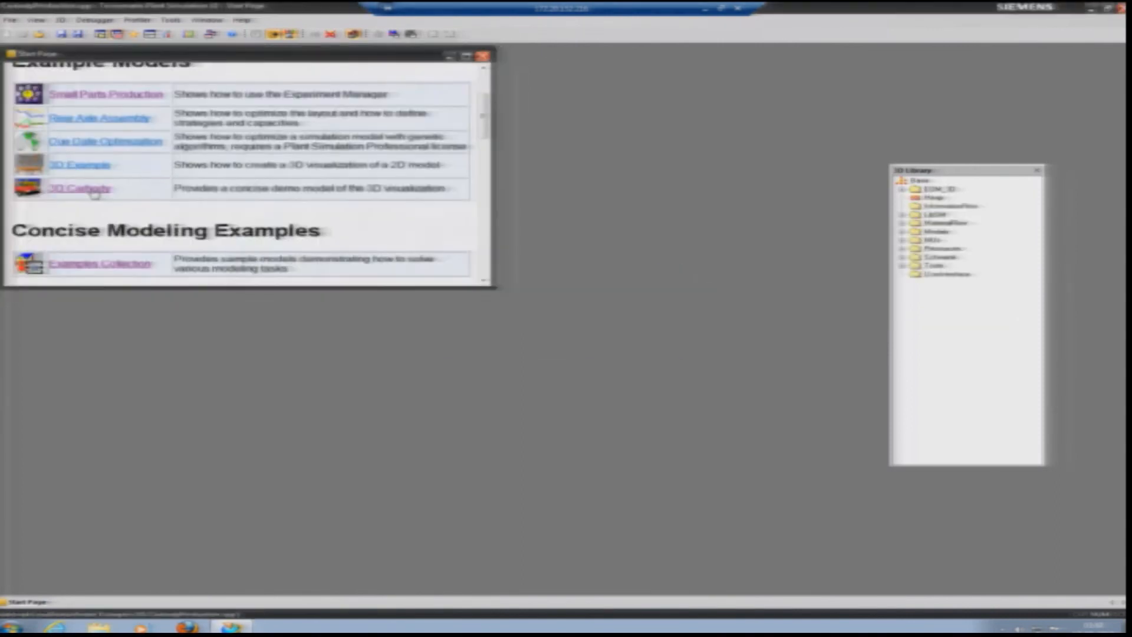
pyautogui.click(94, 191)
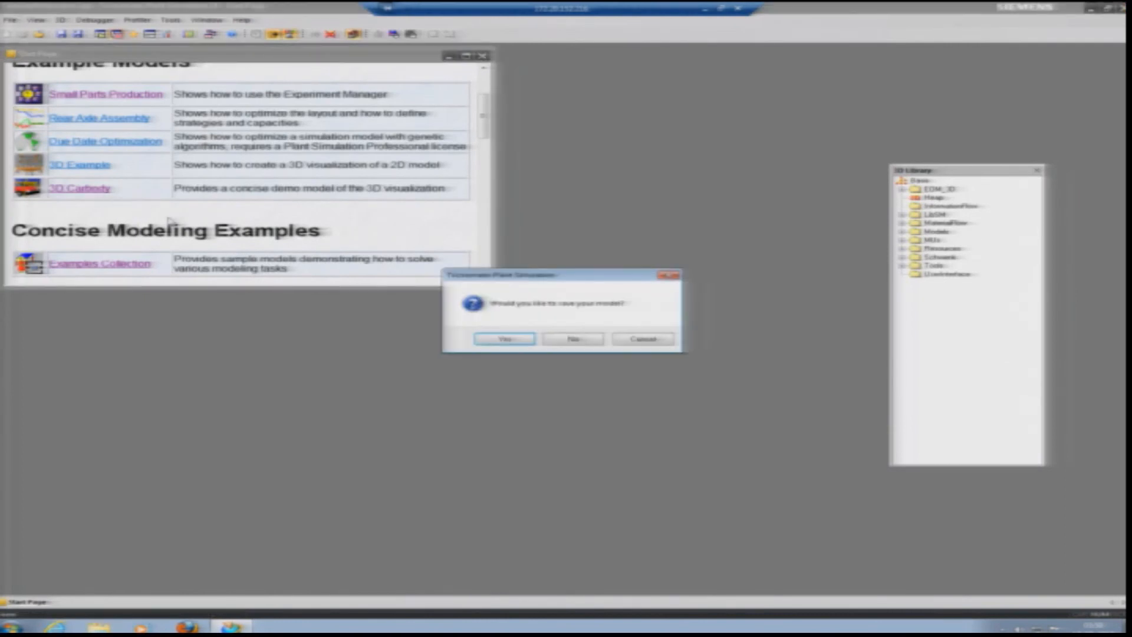
pyautogui.click(557, 343)
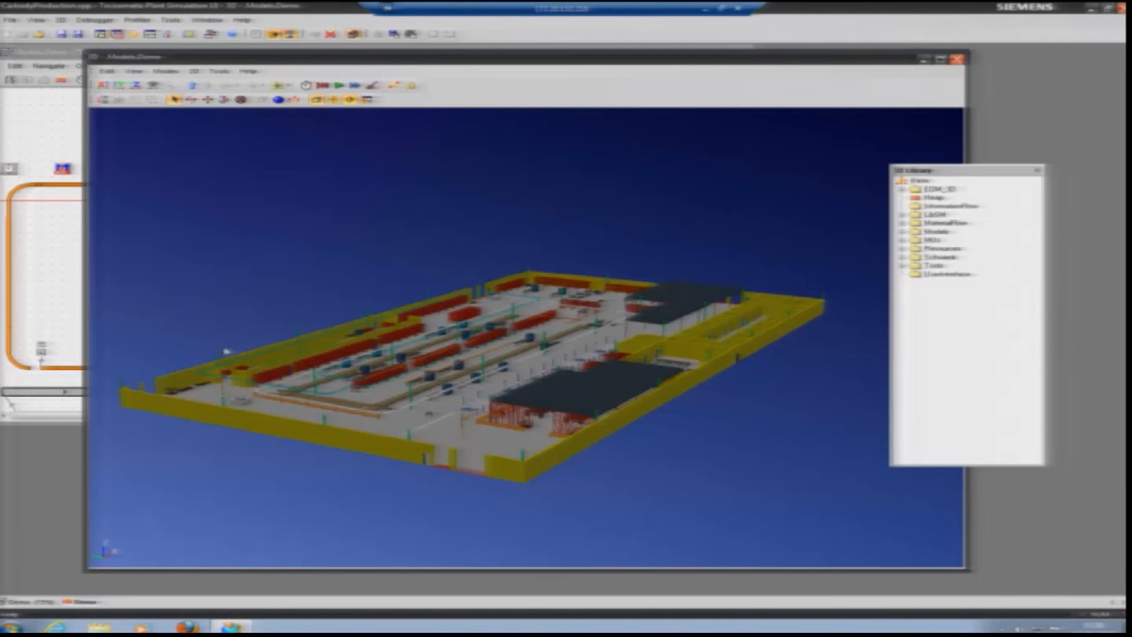
# Step: Bring the carbody model's 2D Demo frame to the front and enlarge its window to show the whole conveyor loop
pyautogui.click(65, 324)
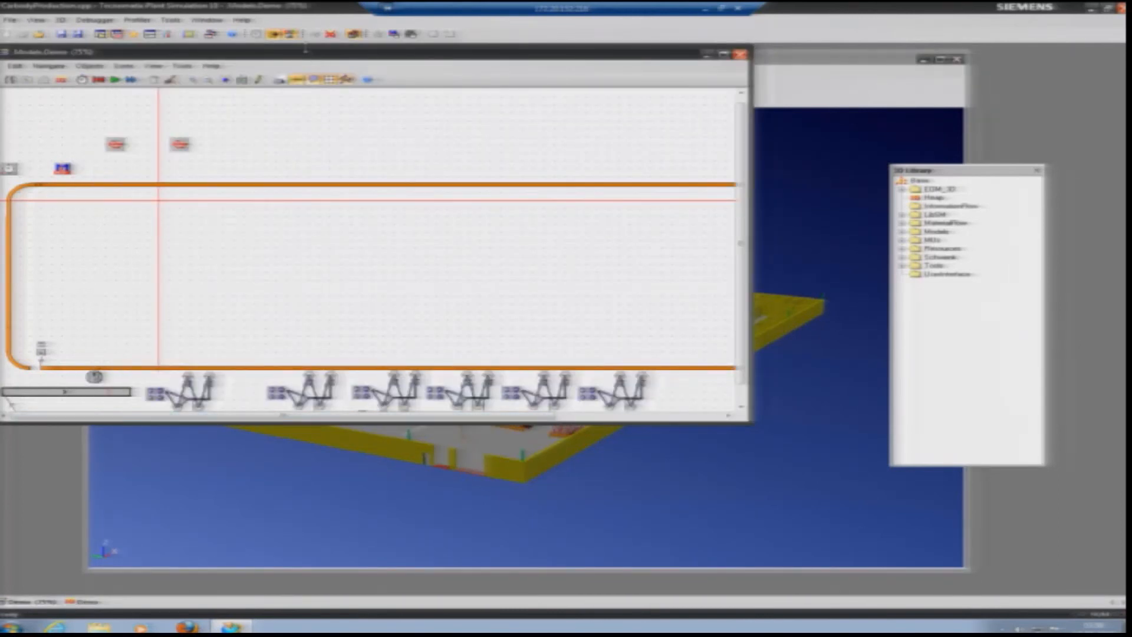
pyautogui.moveTo(307, 56); pyautogui.dragTo(356, 71)
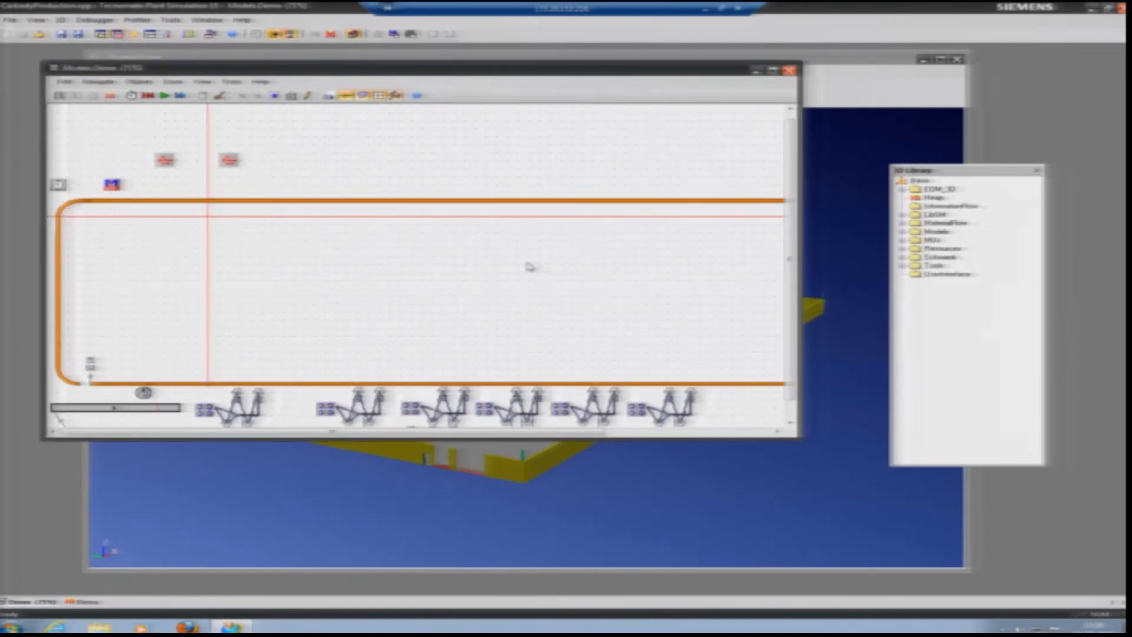
pyautogui.scroll(-2, 525, 266)
pyautogui.scroll(2, 524, 266)
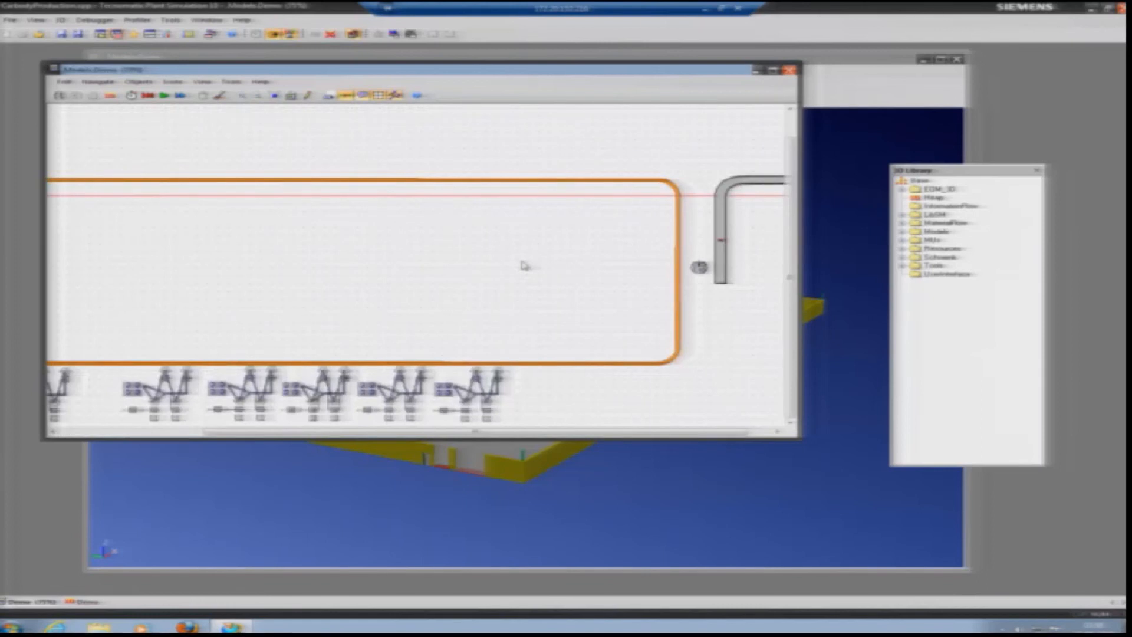
pyautogui.moveTo(794, 436); pyautogui.dragTo(928, 503)
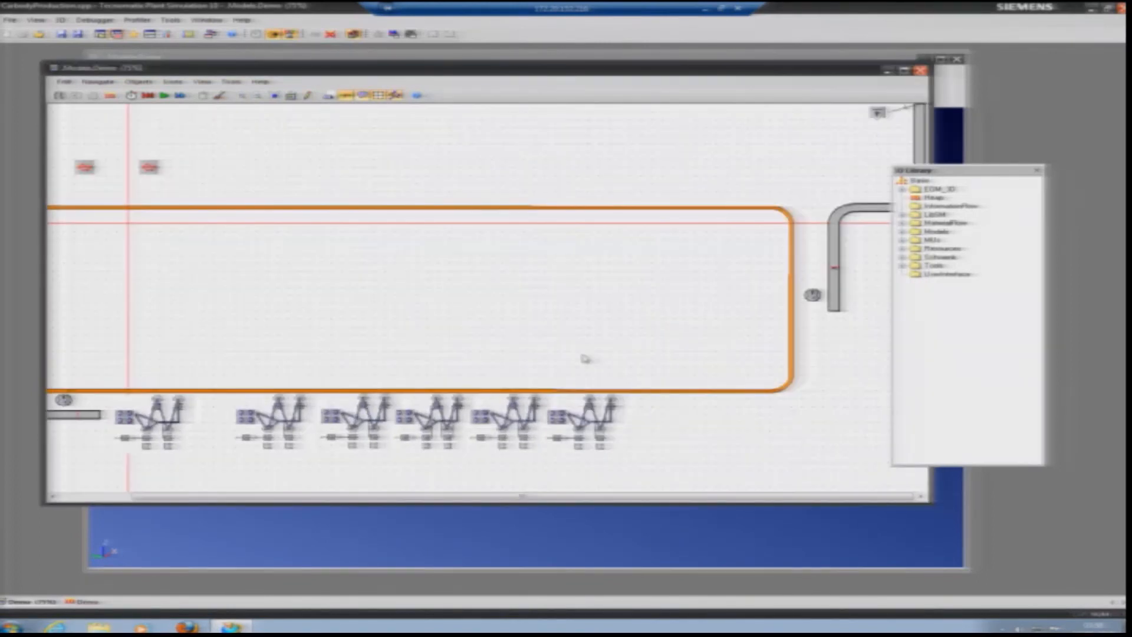
pyautogui.scroll(-1, 584, 358)
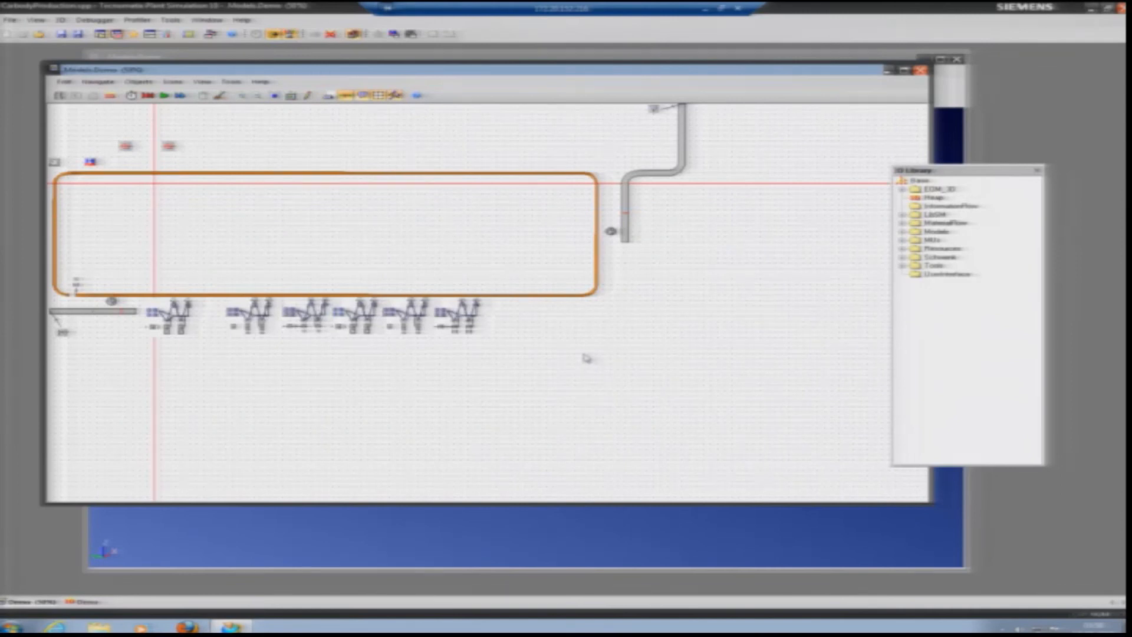
# Step: Run the carbody simulation in the 2D frame, examine the parts moving past the stations, reset it and close the frame
pyautogui.click(166, 96)
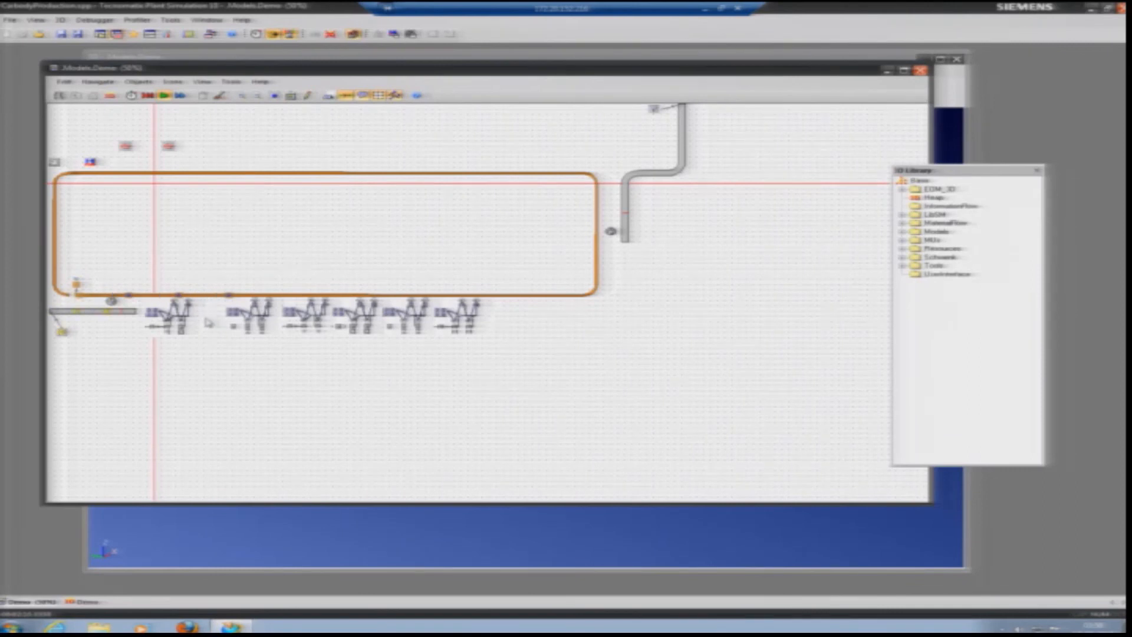
pyautogui.scroll(3, 208, 323)
pyautogui.scroll(-1, 207, 323)
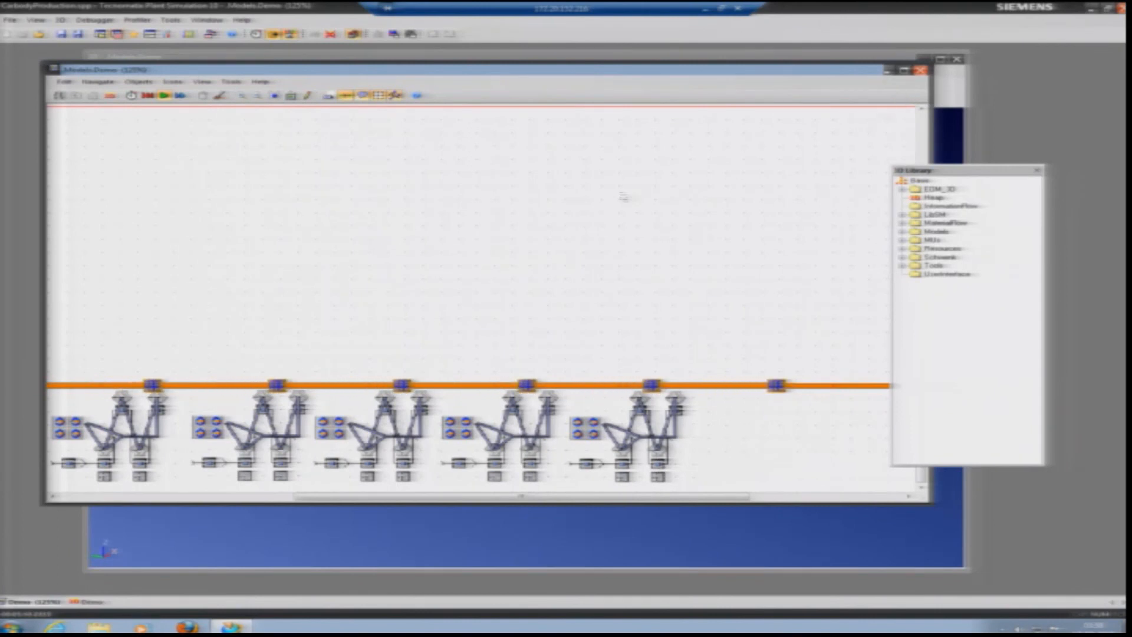
pyautogui.click(149, 96)
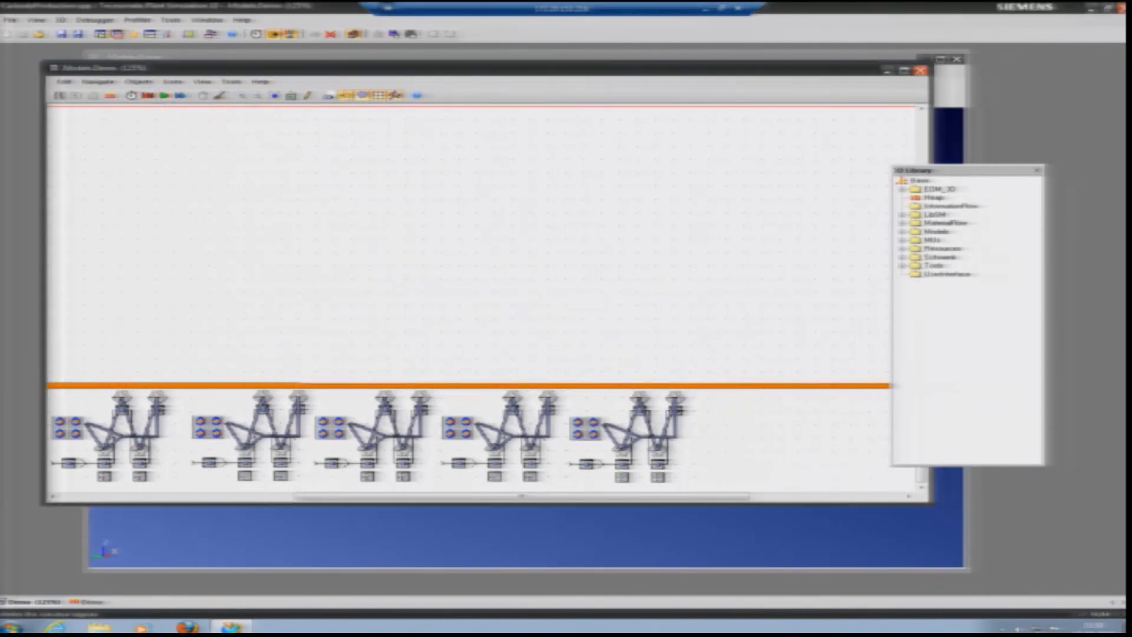
pyautogui.click(921, 70)
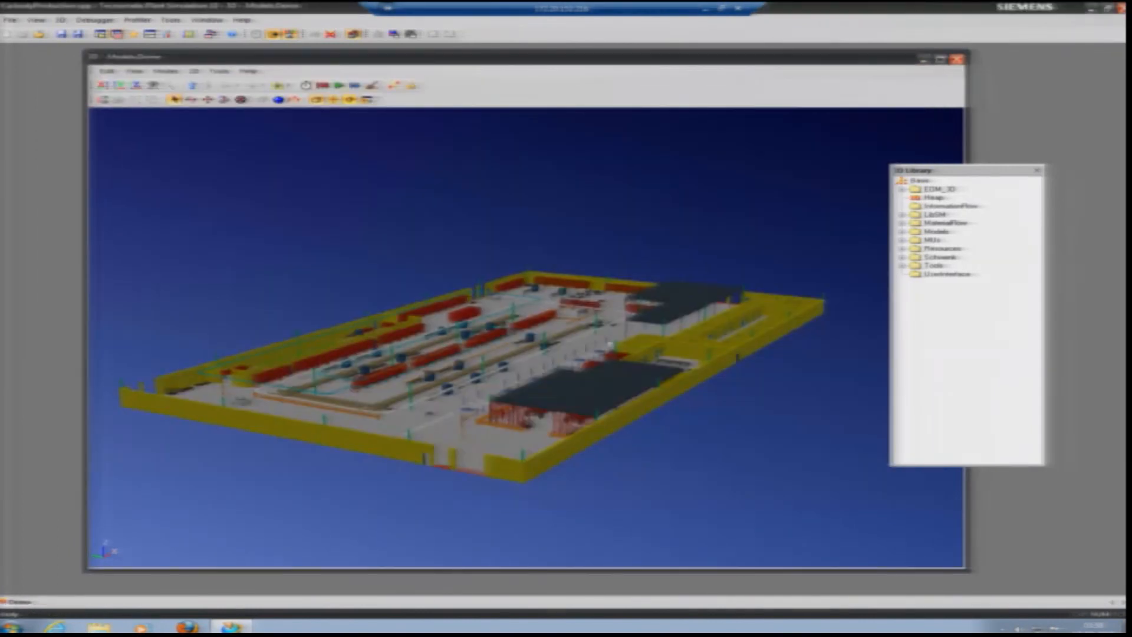
# Step: Run the simulation in the 3D factory view and examine the car bodies moving along the conveyor up close
pyautogui.scroll(-2, 602, 349)
pyautogui.scroll(3, 602, 348)
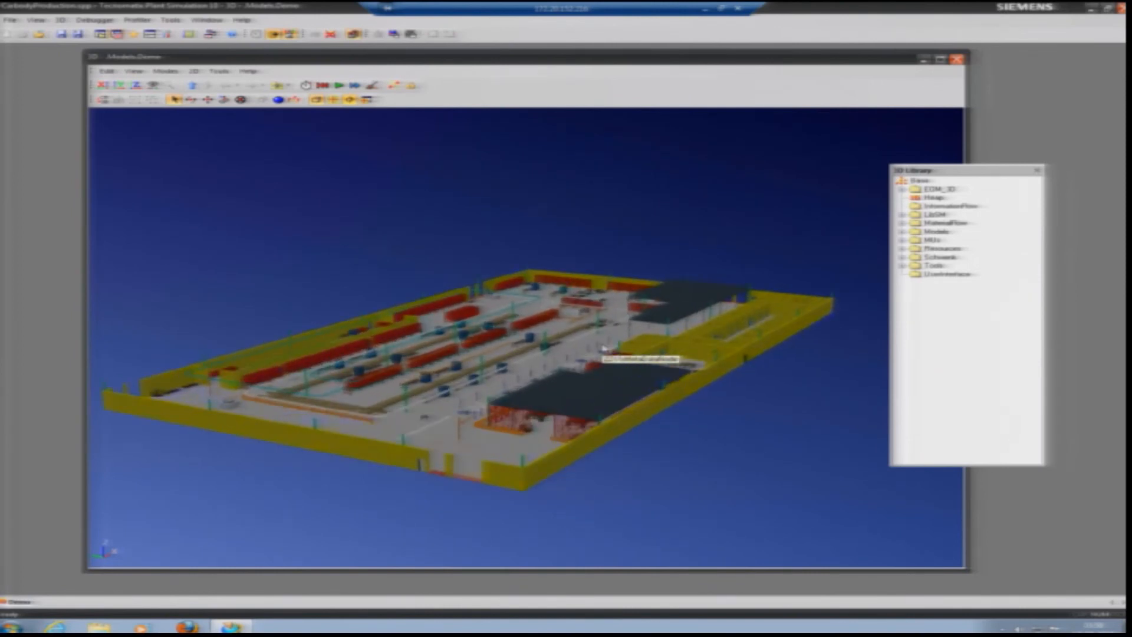
pyautogui.scroll(2, 536, 289)
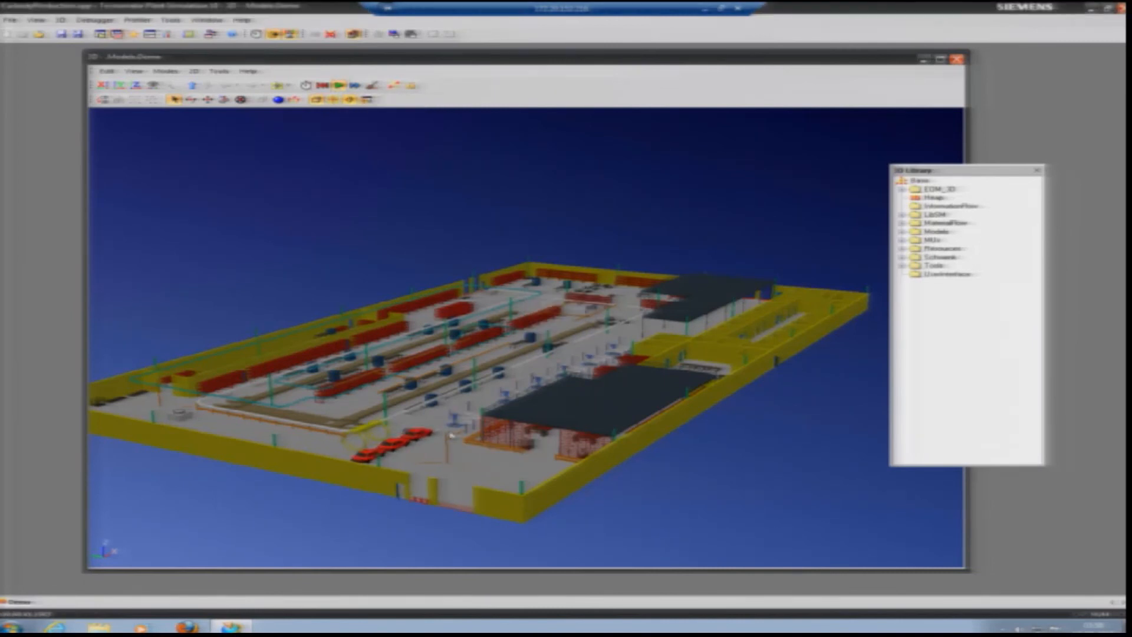
pyautogui.scroll(-3, 481, 419)
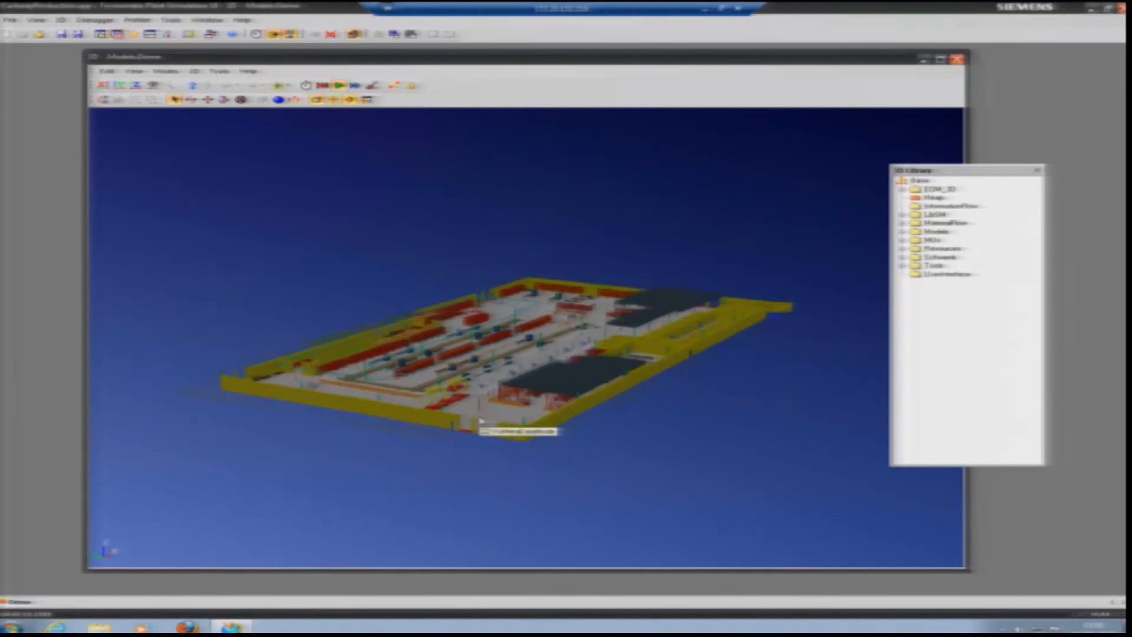
pyautogui.scroll(5, 477, 419)
pyautogui.scroll(4, 476, 418)
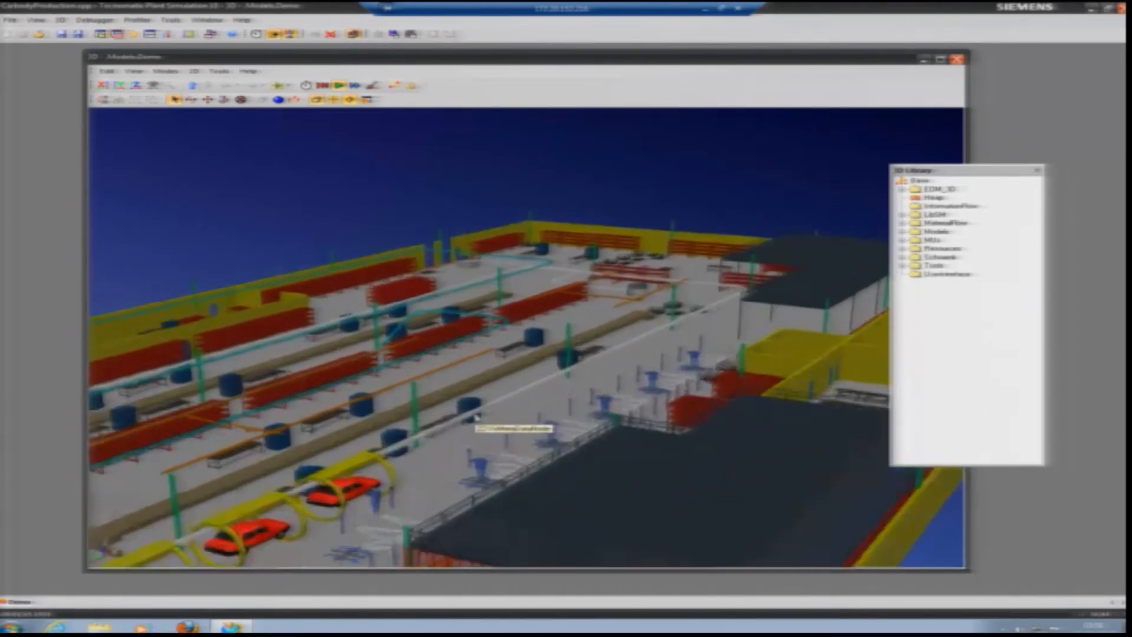